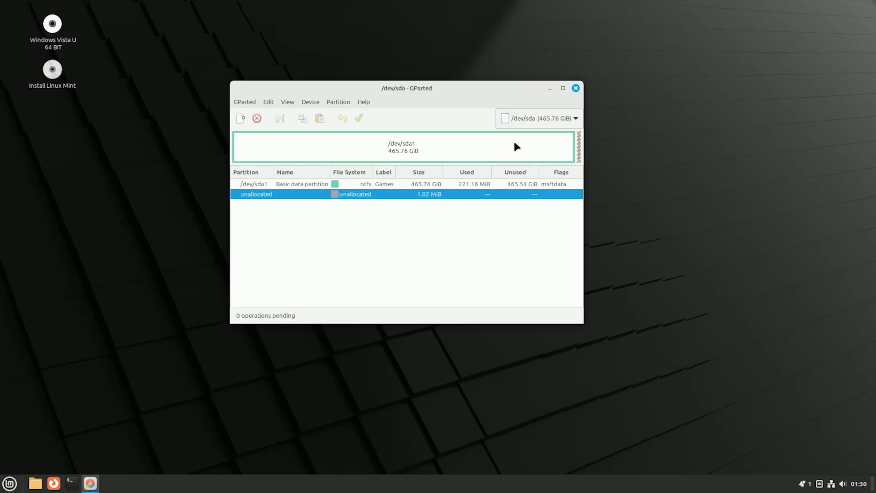
Create a new msdos partition table on the 465.76 GiB disk /dev/sda, erasing its existing partition.
{"action": "left_click", "coordinate": [401, 186]}
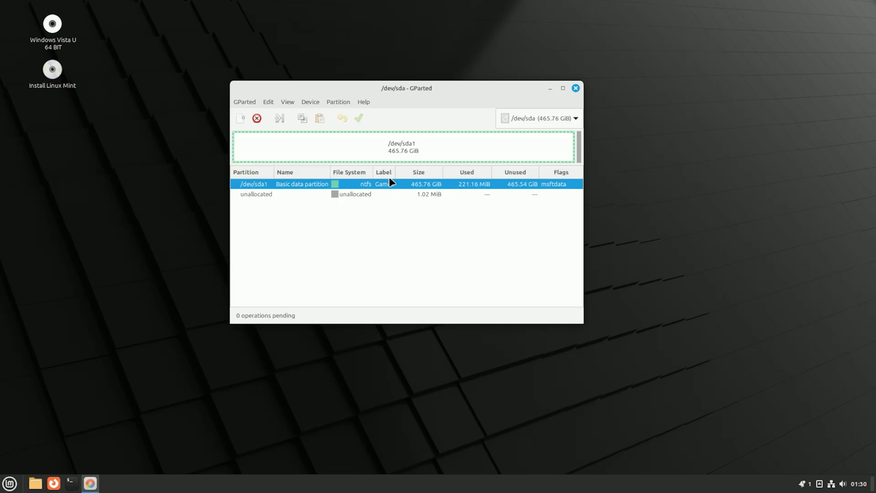
{"action": "left_click", "coordinate": [338, 102]}
{"action": "mouse_move", "coordinate": [310, 101]}
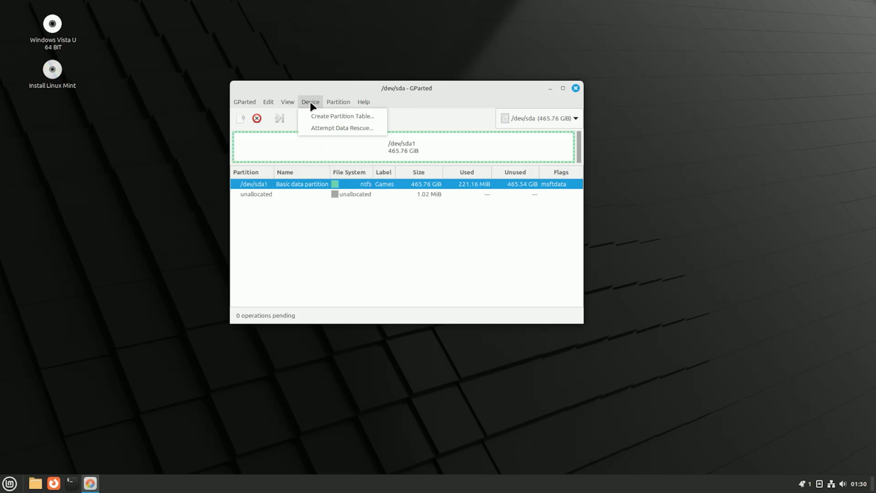
{"action": "left_click", "coordinate": [349, 116]}
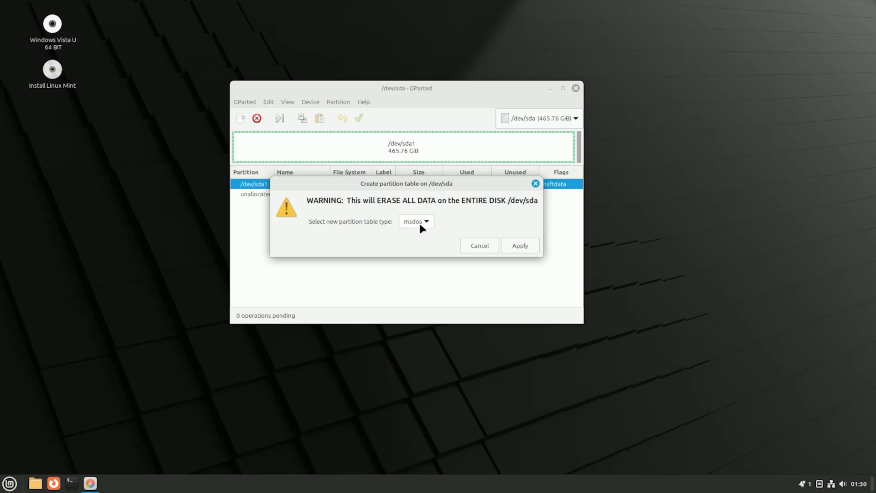
{"action": "left_click", "coordinate": [520, 246]}
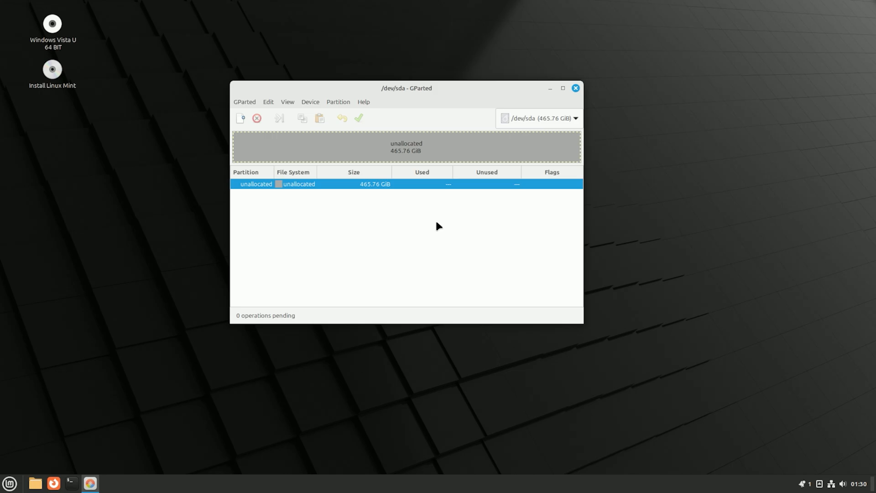
Close the partition editor and end the Linux Mint live session to reboot into the Hewlett-Packard Setup Utility.
{"action": "left_click", "coordinate": [575, 88]}
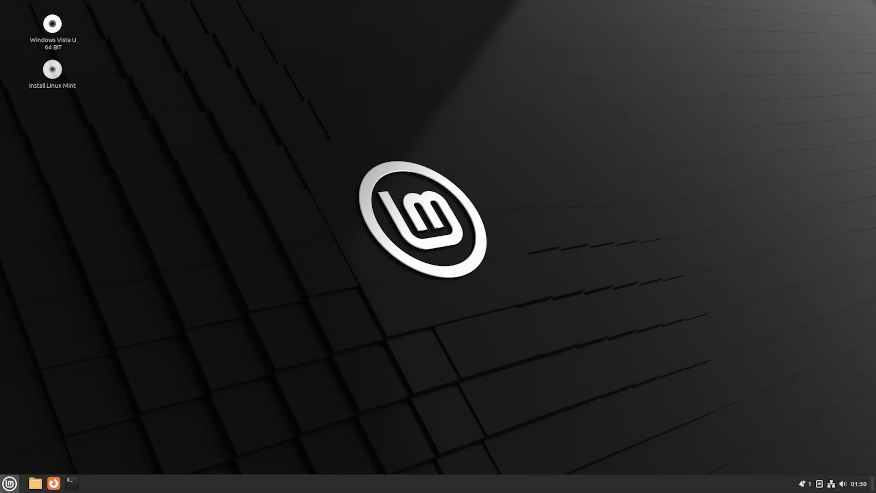
{"action": "left_click", "coordinate": [10, 482]}
{"action": "left_click", "coordinate": [32, 456]}
{"action": "left_click", "coordinate": [499, 279]}
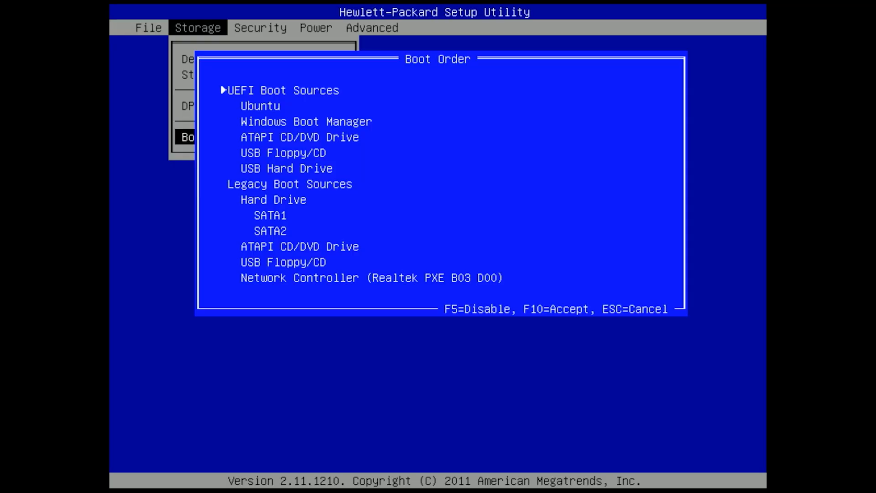
Disable the UEFI boot sources and move the ATAPI CD/DVD Drive above the Hard Drive in the legacy boot order.
{"action": "key", "text": "F5"}
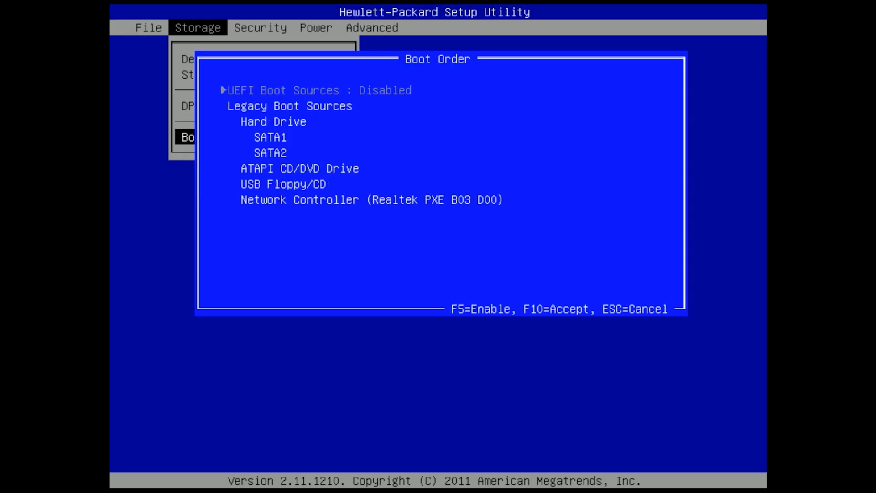
{"action": "key", "text": "Down"}
{"action": "key", "text": "Down"}
{"action": "key", "text": "Down"}
{"action": "key", "text": "Down"}
{"action": "key", "text": "Down"}
{"action": "key", "text": "Up"}
{"action": "key", "text": "Up"}
{"action": "key", "text": "Down"}
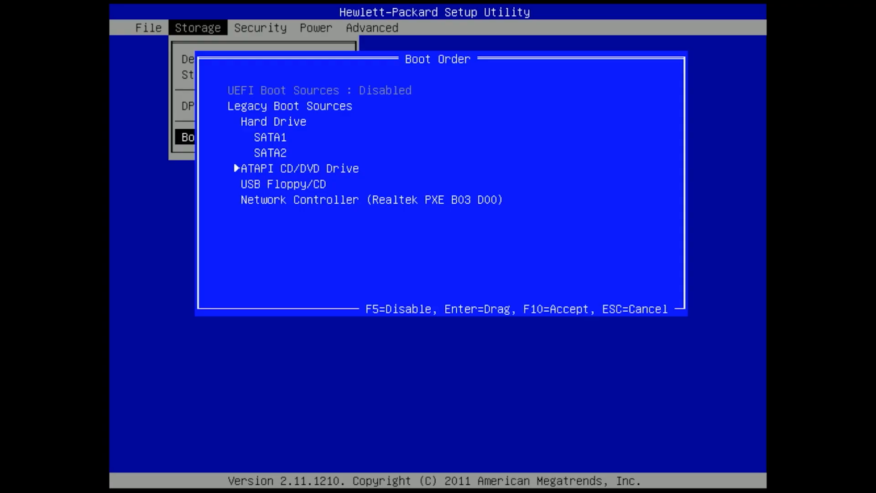
{"action": "key", "text": "Return"}
{"action": "key", "text": "Up"}
{"action": "key", "text": "Return"}
{"action": "key", "text": "Down"}
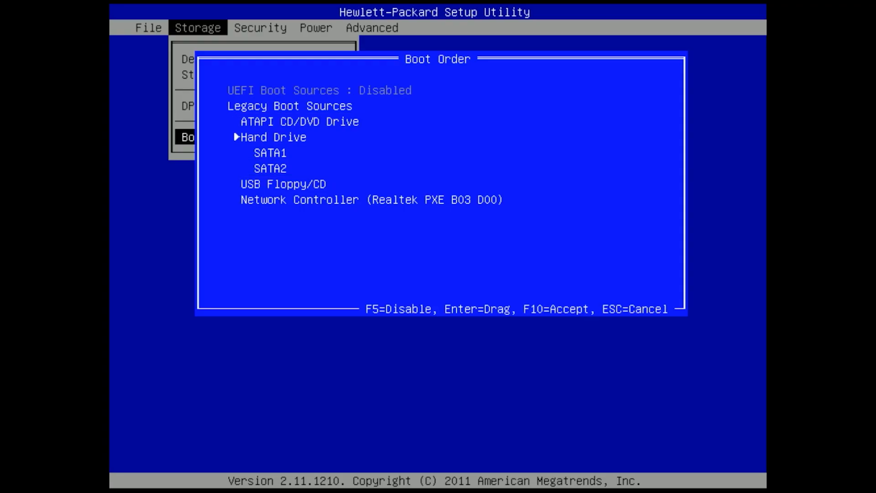
{"action": "key", "text": "Down"}
{"action": "key", "text": "Up"}
{"action": "key", "text": "Down"}
{"action": "key", "text": "Up"}
{"action": "key", "text": "Down"}
{"action": "key", "text": "Down"}
{"action": "key", "text": "Down"}
{"action": "key", "text": "Up"}
{"action": "key", "text": "Up"}
{"action": "key", "text": "Up"}
{"action": "key", "text": "Down"}
{"action": "key", "text": "Down"}
{"action": "key", "text": "Down"}
{"action": "key", "text": "Down"}
{"action": "key", "text": "Up"}
{"action": "key", "text": "Up"}
{"action": "key", "text": "Up"}
{"action": "key", "text": "Down"}
Leave the boot order settings, save the setup changes and exit the setup utility.
{"action": "key", "text": "Escape"}
{"action": "key", "text": "Right"}
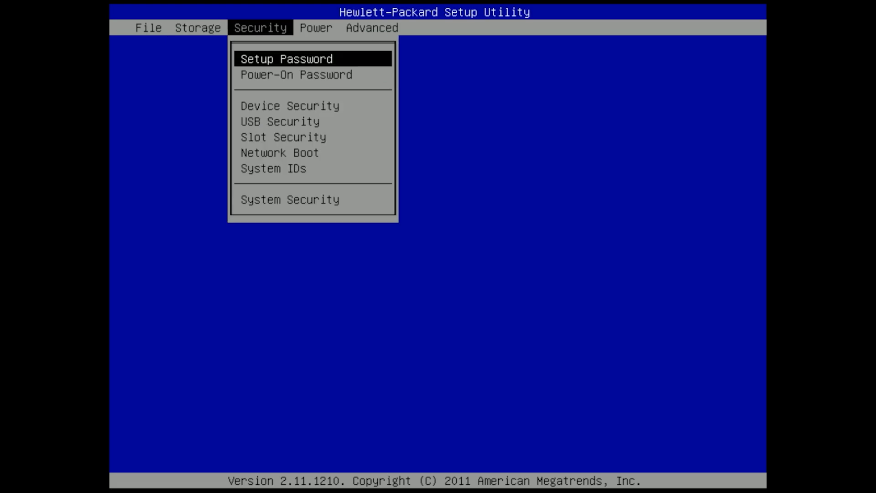
{"action": "key", "text": "Right"}
{"action": "key", "text": "Left"}
{"action": "key", "text": "Left"}
{"action": "key", "text": "Left"}
{"action": "key", "text": "Down"}
{"action": "key", "text": "Down"}
{"action": "key", "text": "Down"}
{"action": "key", "text": "Down"}
{"action": "key", "text": "Down"}
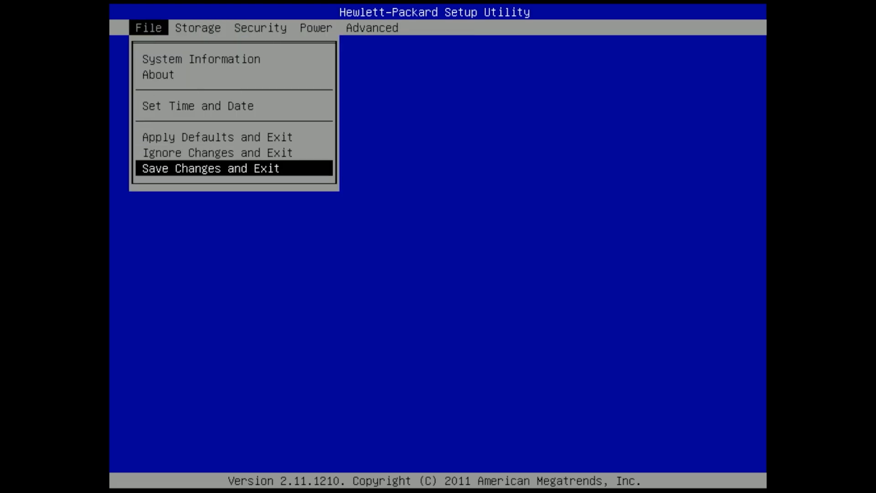
{"action": "key", "text": "Return"}
{"action": "key", "text": "Return"}
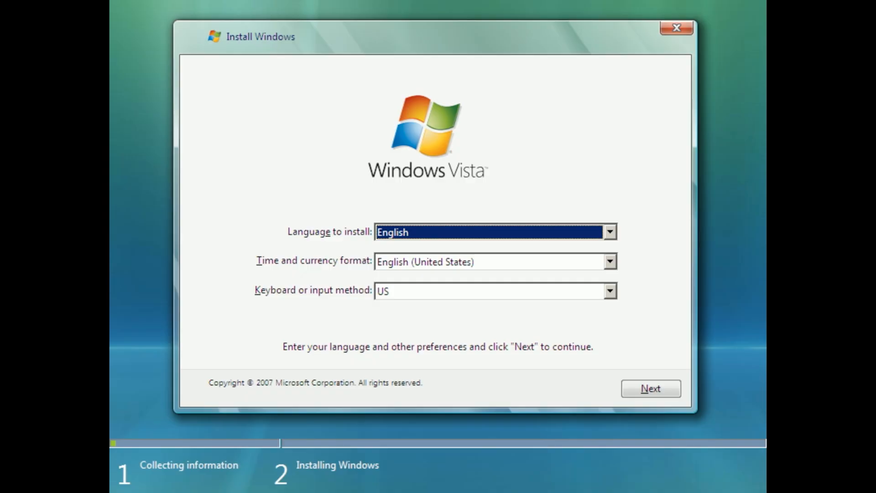
Start the Windows Vista setup with English, English (United States) format and US keyboard, and accept the license terms.
{"action": "key", "text": "Return"}
{"action": "left_click", "coordinate": [651, 388]}
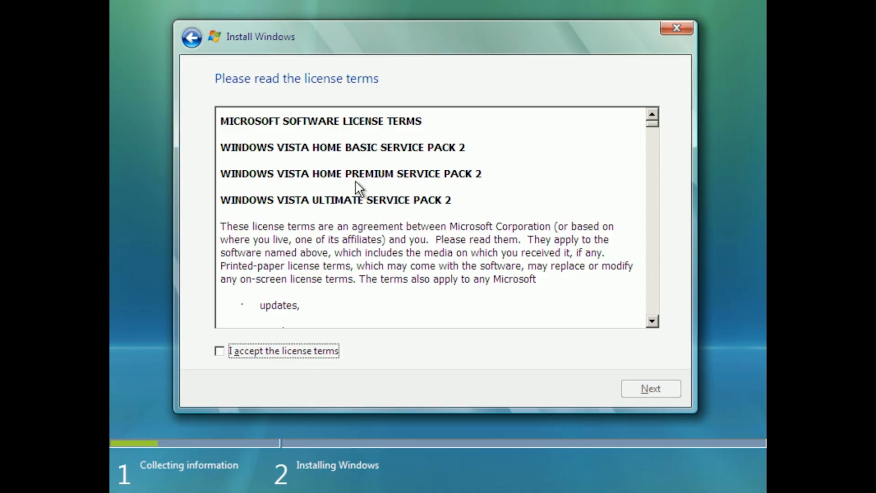
{"action": "left_click", "coordinate": [309, 351]}
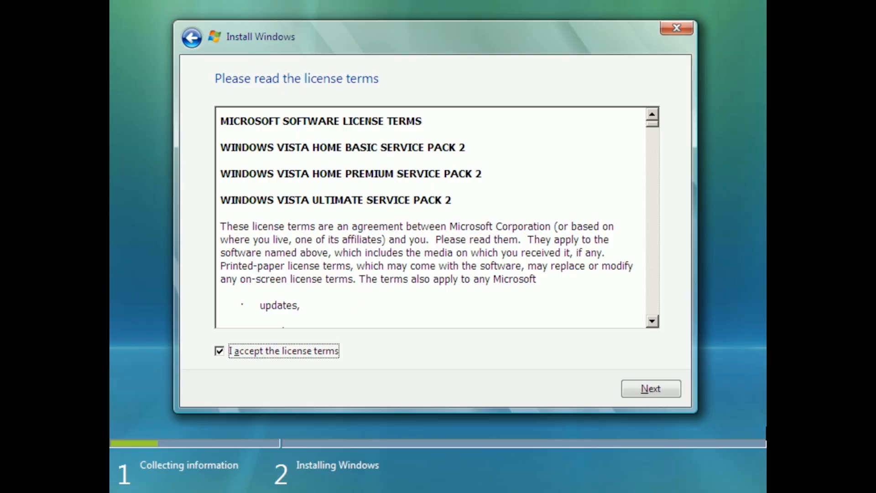
{"action": "left_click", "coordinate": [663, 392]}
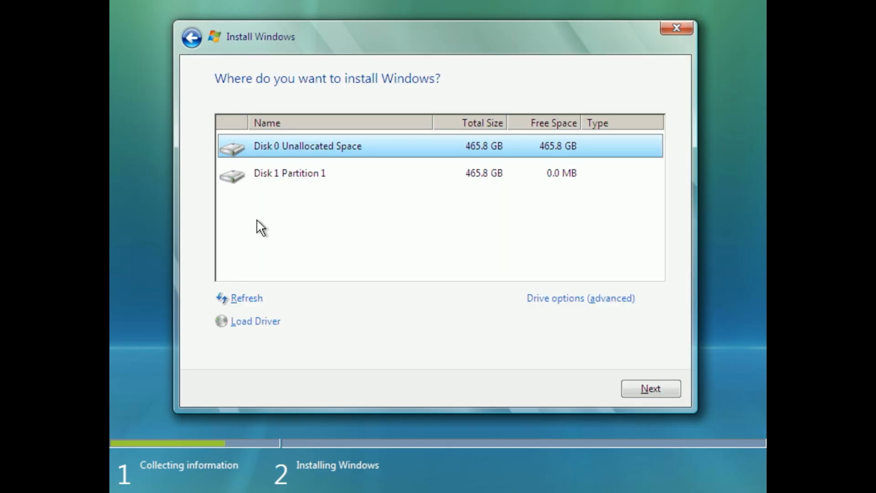
Create a partition from all of Disk 0's unallocated space and install Windows Vista on it.
{"action": "left_click", "coordinate": [280, 176]}
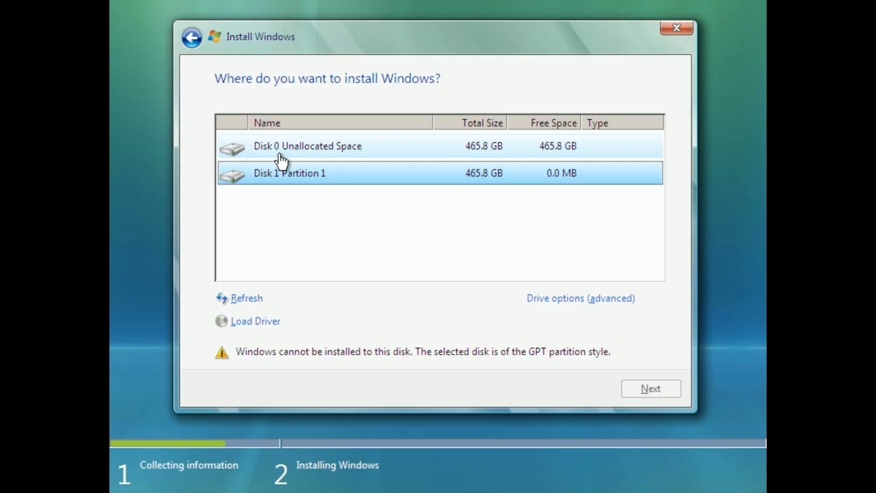
{"action": "left_click", "coordinate": [280, 154]}
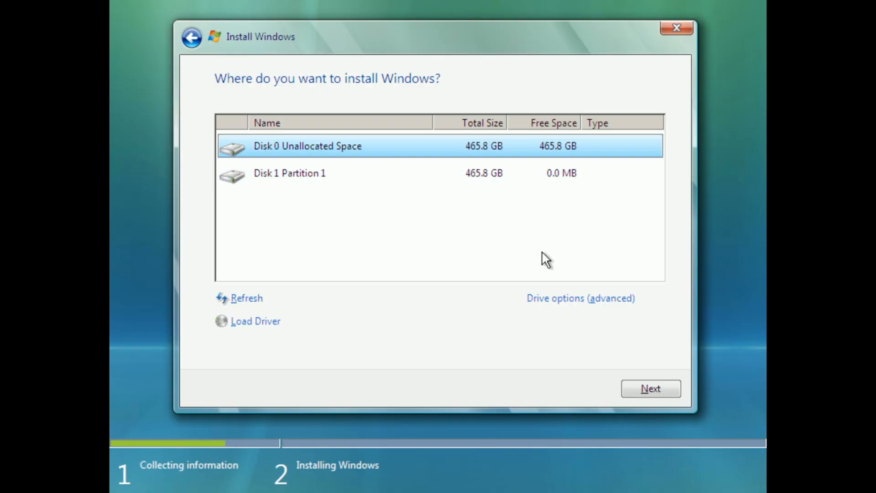
{"action": "left_click", "coordinate": [557, 300]}
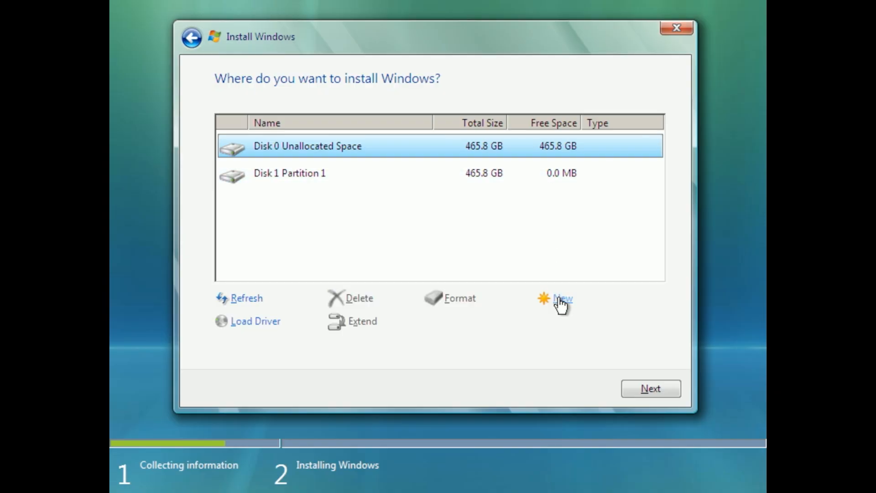
{"action": "left_click", "coordinate": [561, 302]}
{"action": "left_click", "coordinate": [597, 319]}
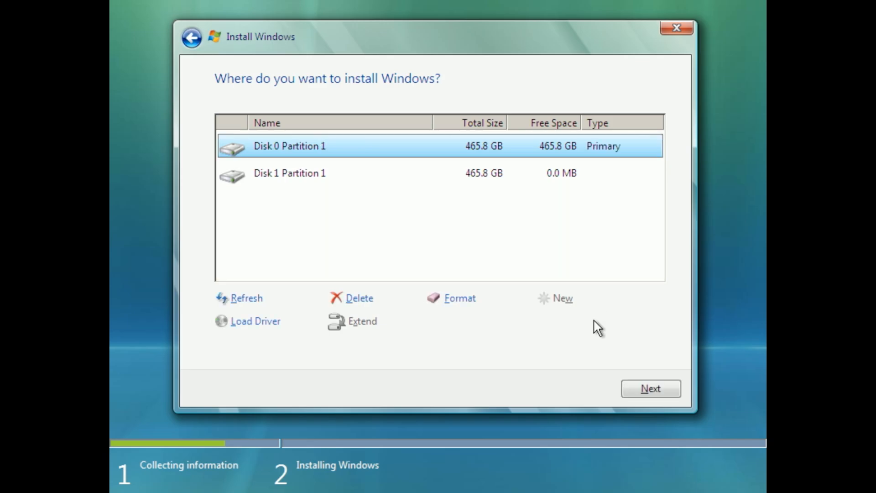
{"action": "left_click", "coordinate": [658, 389]}
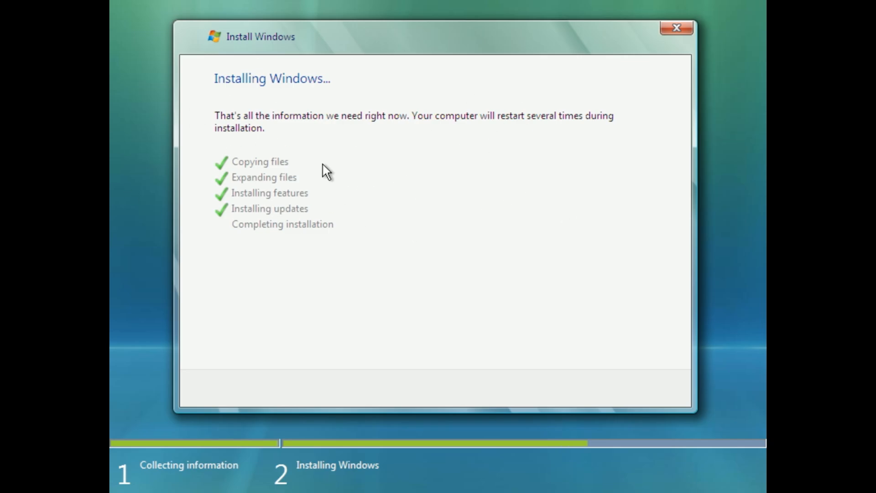
{"action": "left_click", "coordinate": [658, 389]}
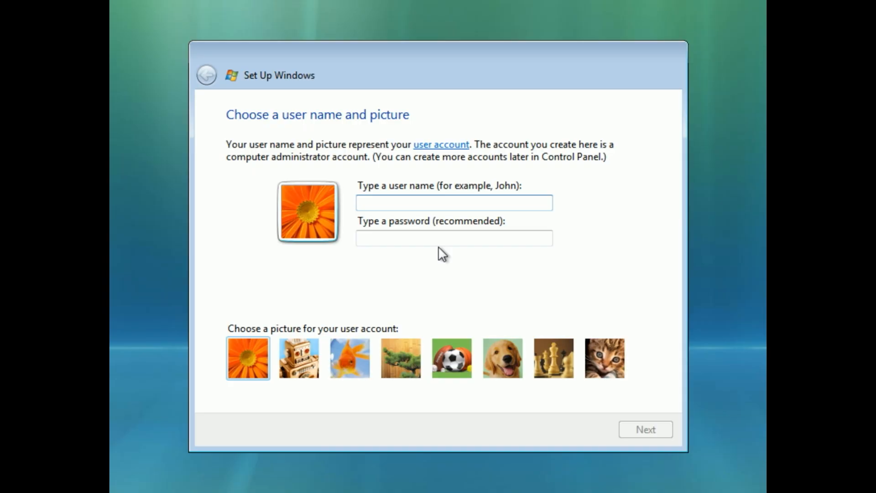
Set the user name to "TLGame Vista" without a password and accept the suggested computer name and default desktop background.
{"action": "type", "text": "TLGame "}
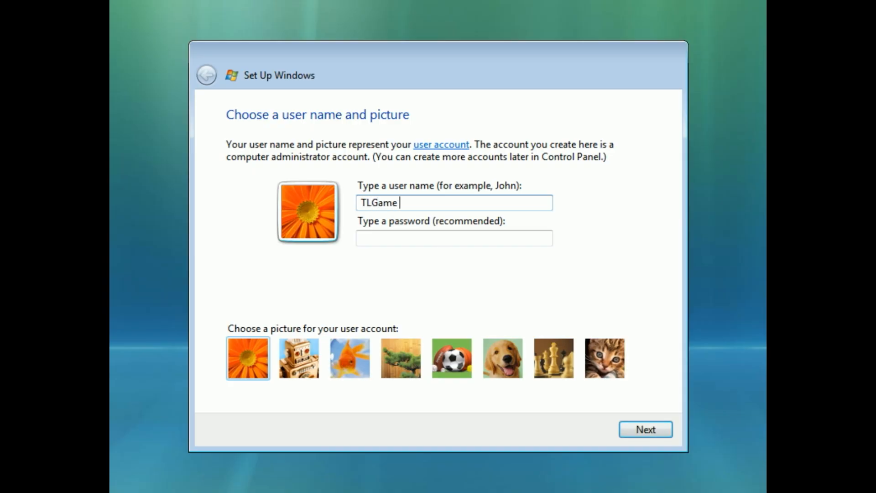
{"action": "type", "text": "Vista"}
{"action": "key", "text": "Return"}
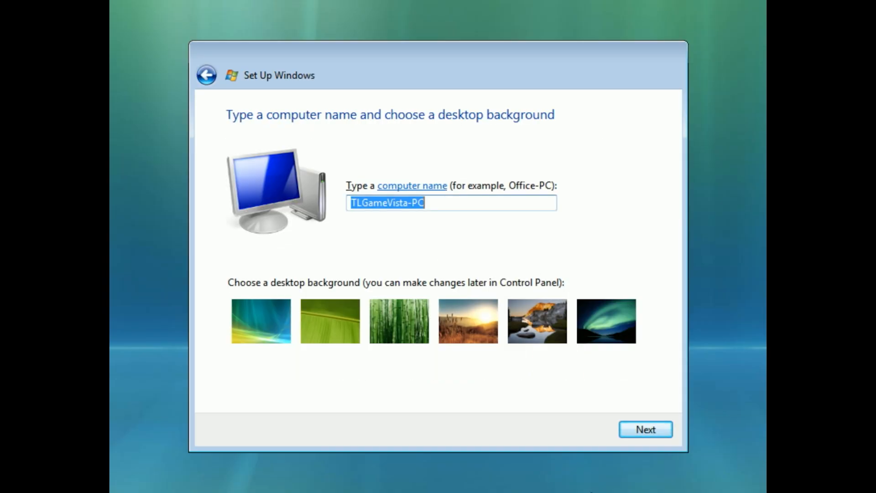
{"action": "left_click", "coordinate": [468, 321]}
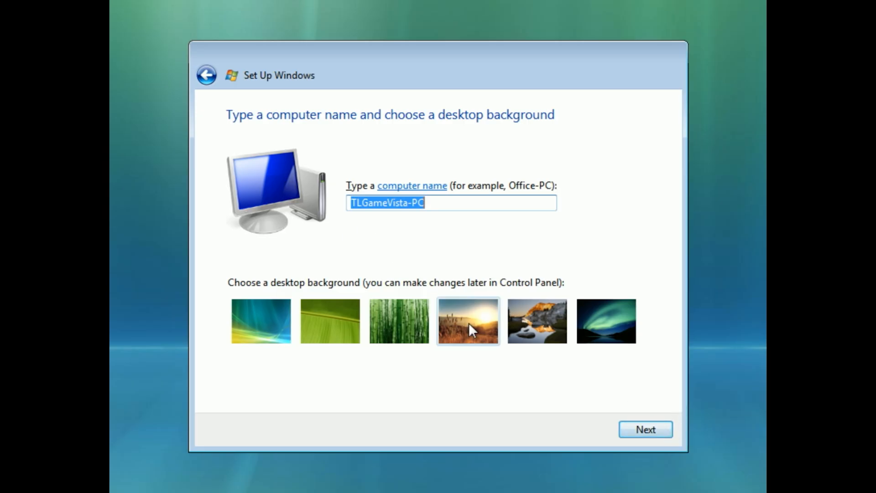
{"action": "left_click", "coordinate": [646, 430]}
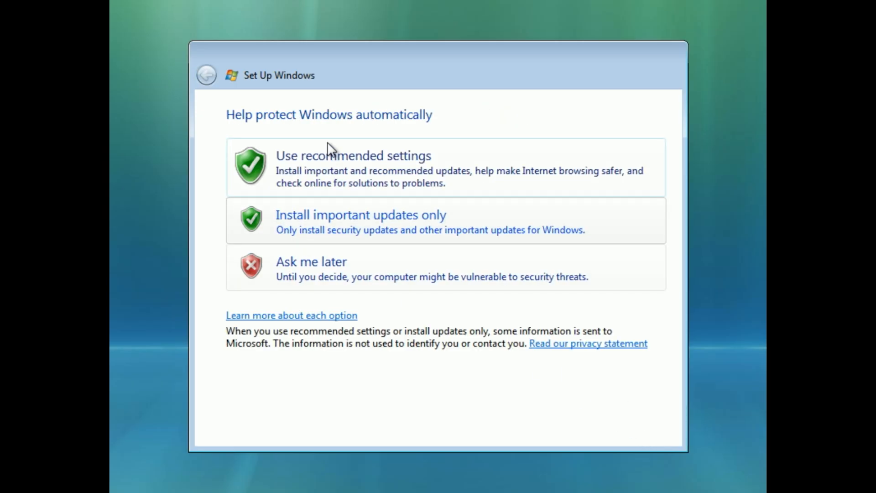
Choose the recommended protection settings and finish the Windows setup with the time zone (GMT-05:00) Eastern Time (US & Canada).
{"action": "left_click", "coordinate": [329, 176]}
{"action": "left_click", "coordinate": [378, 168]}
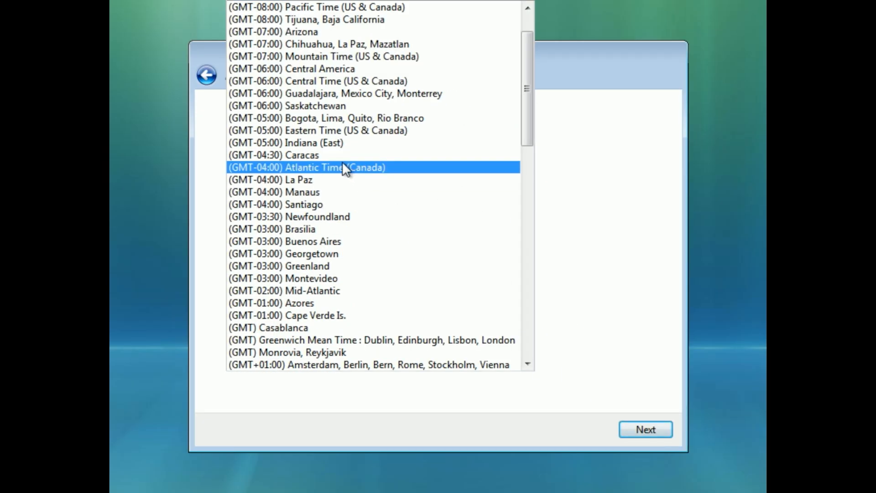
{"action": "left_click", "coordinate": [332, 130]}
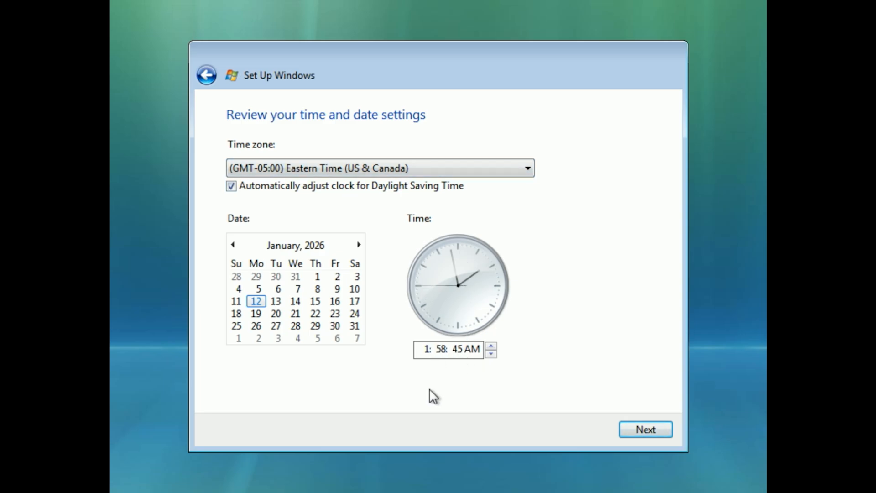
{"action": "left_click", "coordinate": [667, 434]}
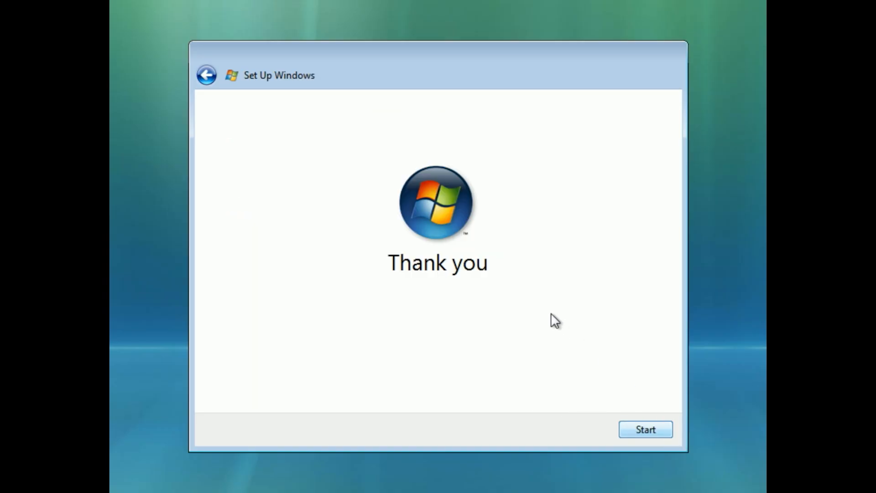
{"action": "left_click", "coordinate": [647, 425]}
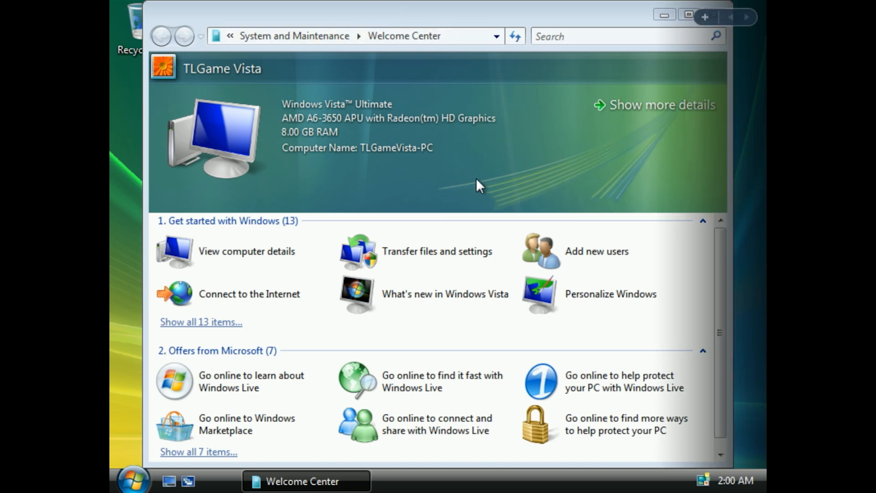
Close the Welcome Center and open the computer's system properties.
{"action": "left_click_drag", "start_coordinate": [489, 19], "coordinate": [402, 56]}
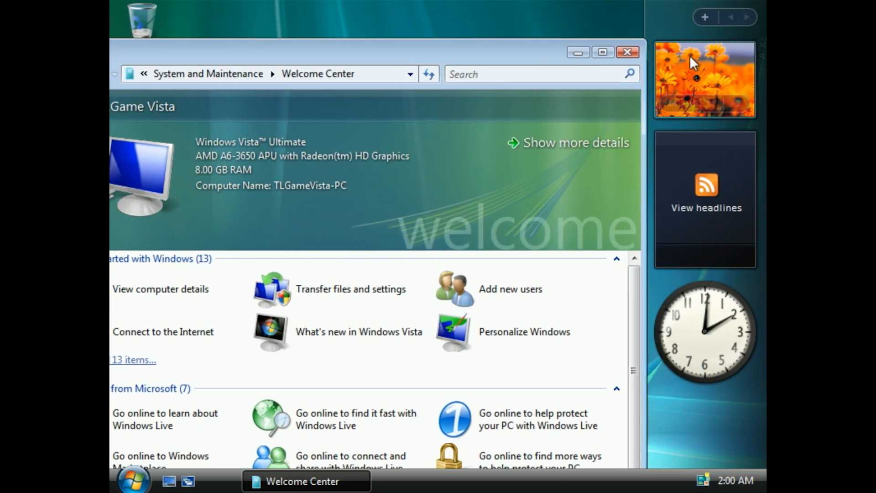
{"action": "left_click", "coordinate": [628, 52]}
{"action": "left_click", "coordinate": [133, 479]}
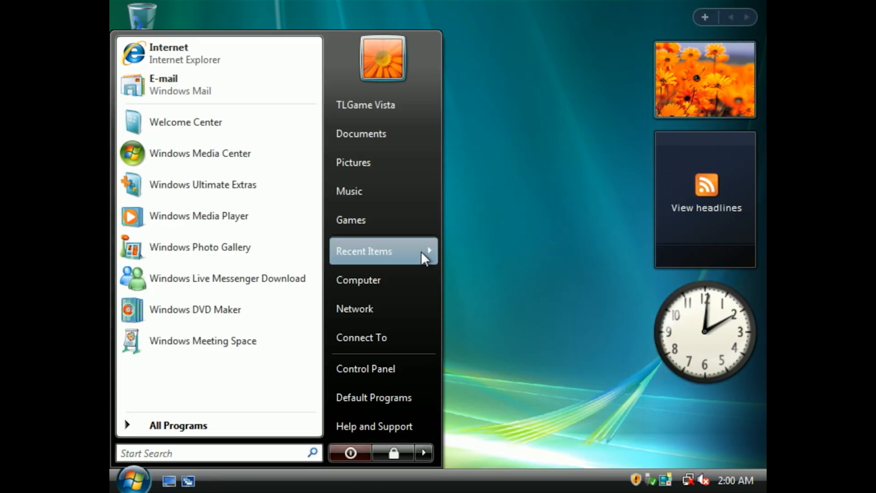
{"action": "right_click", "coordinate": [398, 279]}
{"action": "left_click", "coordinate": [460, 434]}
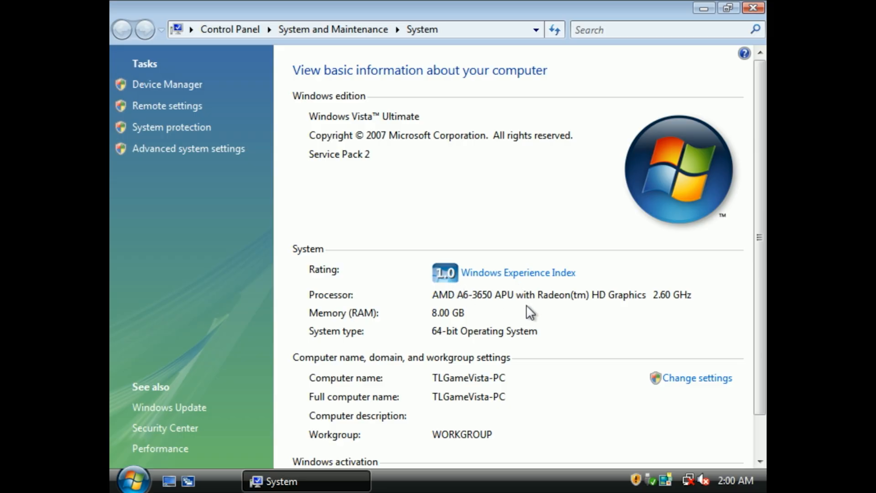
View the product key change dialog from the Windows activation section and cancel it without entering a key.
{"action": "scroll", "coordinate": [475, 318], "scroll_direction": "down", "scroll_amount": 2}
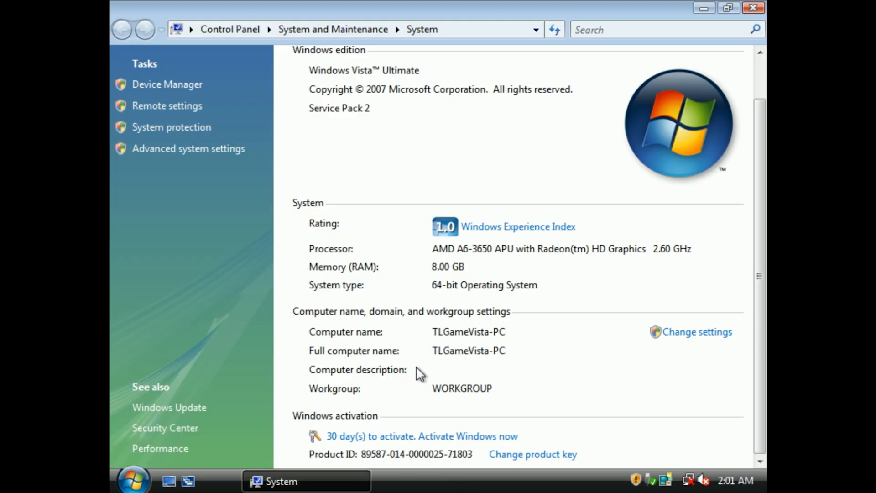
{"action": "left_click", "coordinate": [566, 456]}
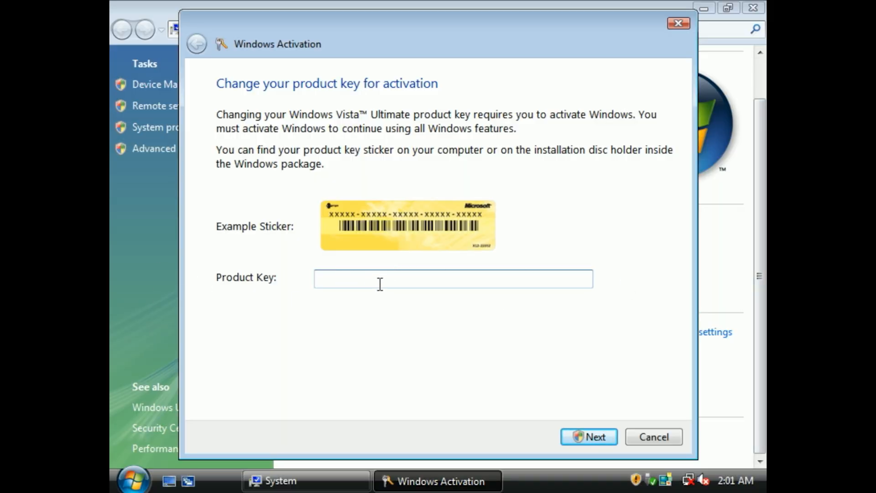
{"action": "left_click", "coordinate": [667, 436]}
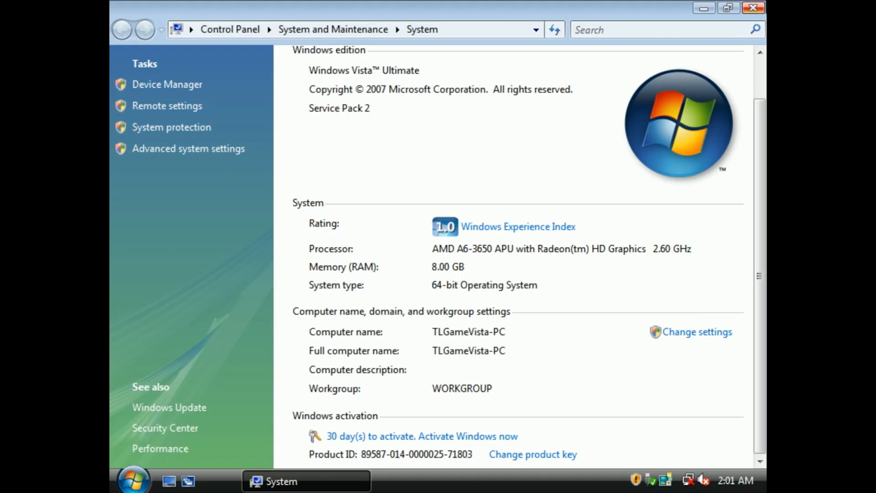
Close the System window, open Device Manager with devmgmt.msc and select the unknown Network Controller and the Realtek RTL8168/8111 adapter.
{"action": "left_click", "coordinate": [753, 8]}
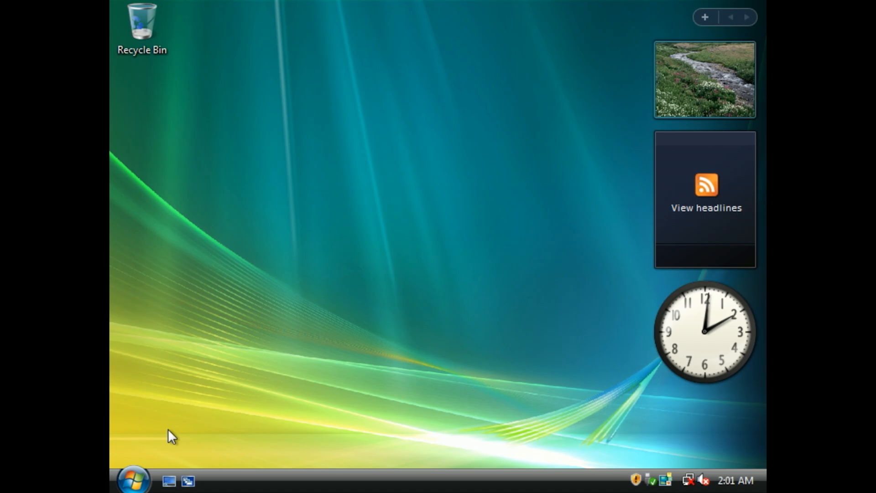
{"action": "key", "text": "super+r"}
{"action": "type", "text": "devmgmt."}
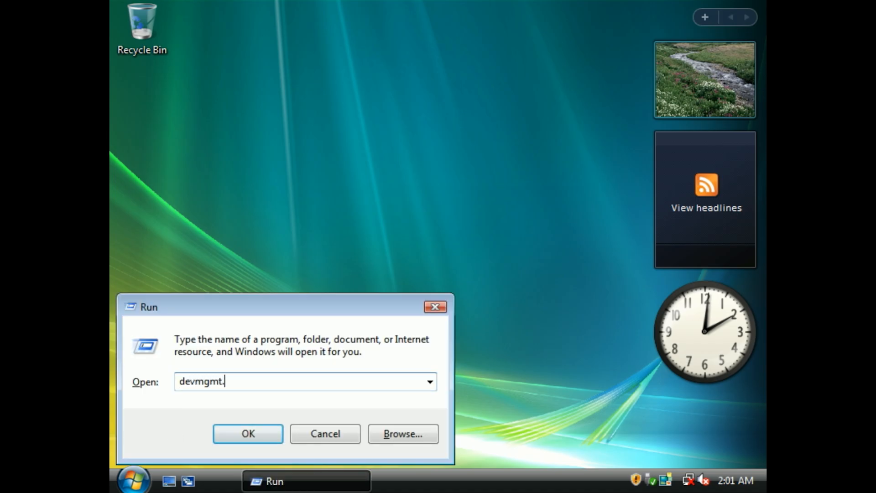
{"action": "type", "text": "msc"}
{"action": "key", "text": "Return"}
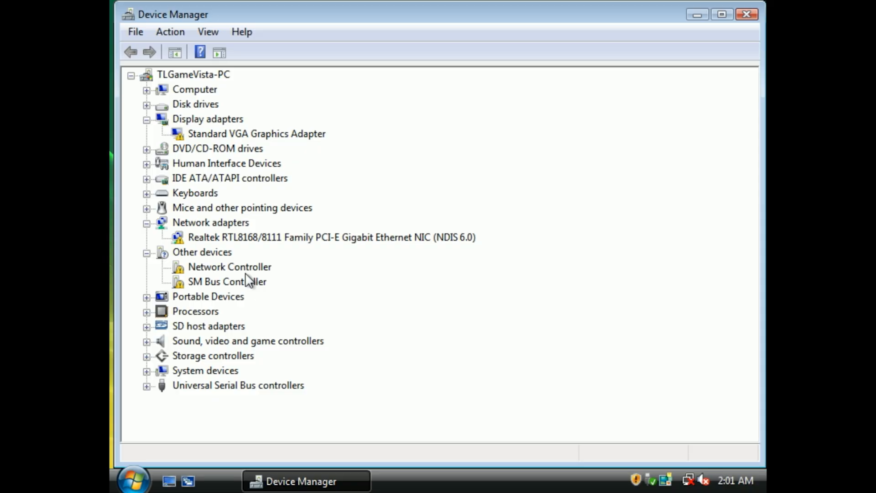
{"action": "left_click", "coordinate": [240, 265]}
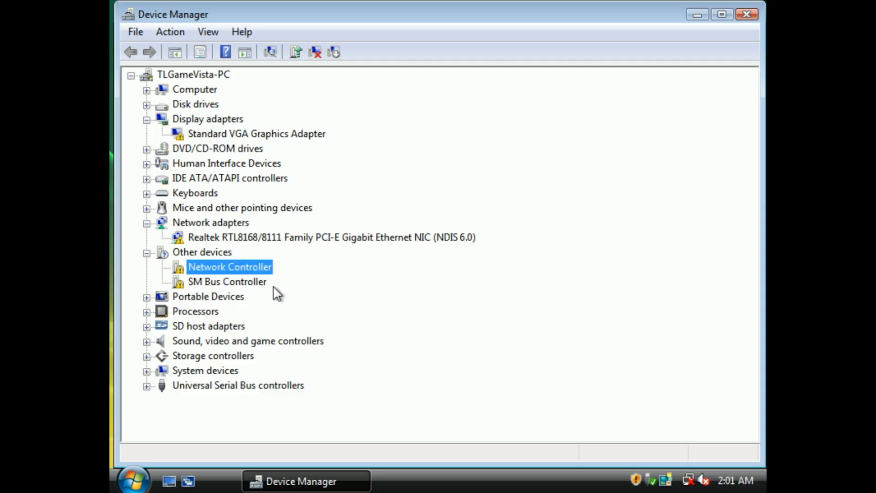
{"action": "left_click", "coordinate": [274, 238]}
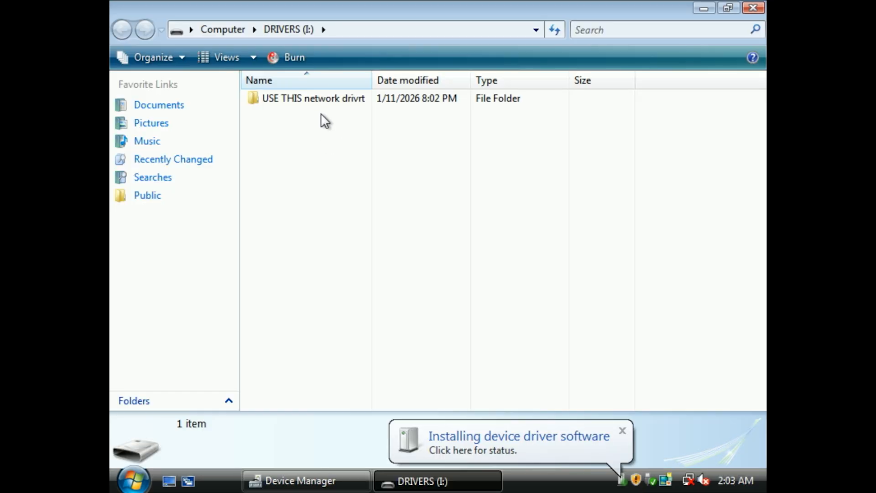
Try to install the Realtek Ethernet driver by running and allowing setup from the "USE THIS network drivrt" folder on DRIVERS (I:).
{"action": "double_click", "coordinate": [322, 98]}
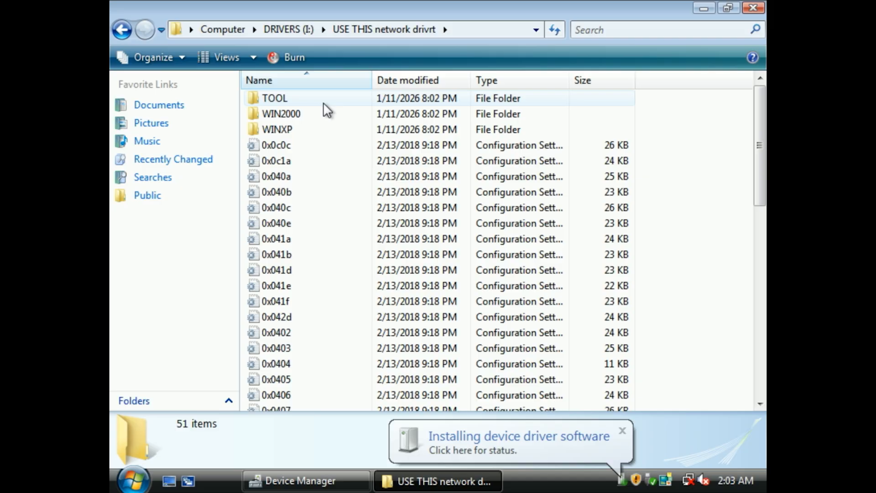
{"action": "scroll", "coordinate": [335, 274], "scroll_direction": "down", "scroll_amount": 7}
{"action": "double_click", "coordinate": [299, 266]}
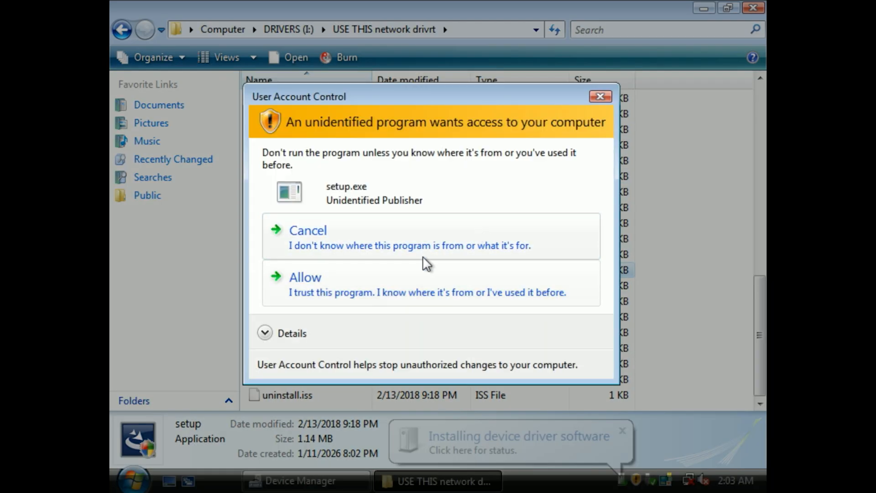
{"action": "left_click", "coordinate": [423, 256]}
{"action": "double_click", "coordinate": [329, 268]}
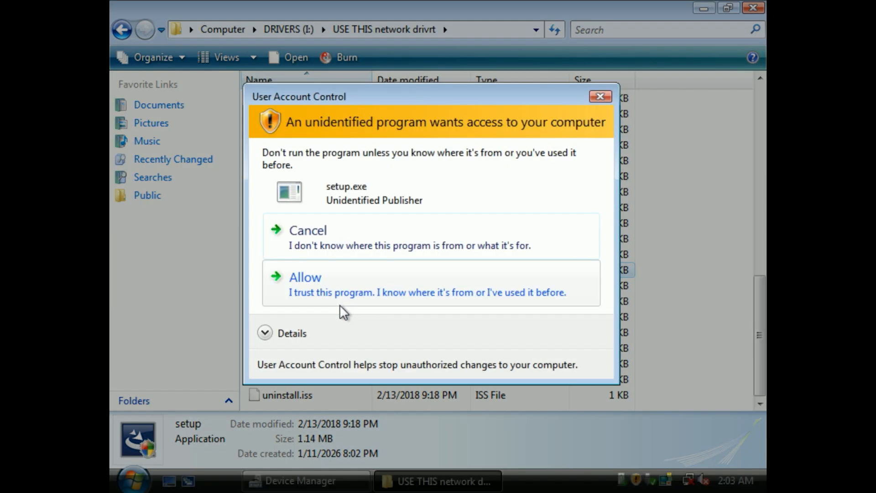
{"action": "left_click", "coordinate": [341, 284]}
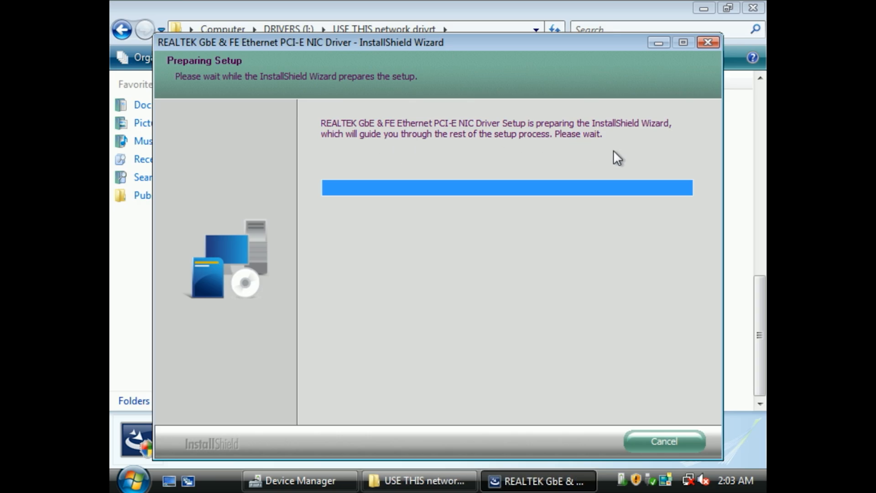
{"action": "left_click", "coordinate": [553, 301]}
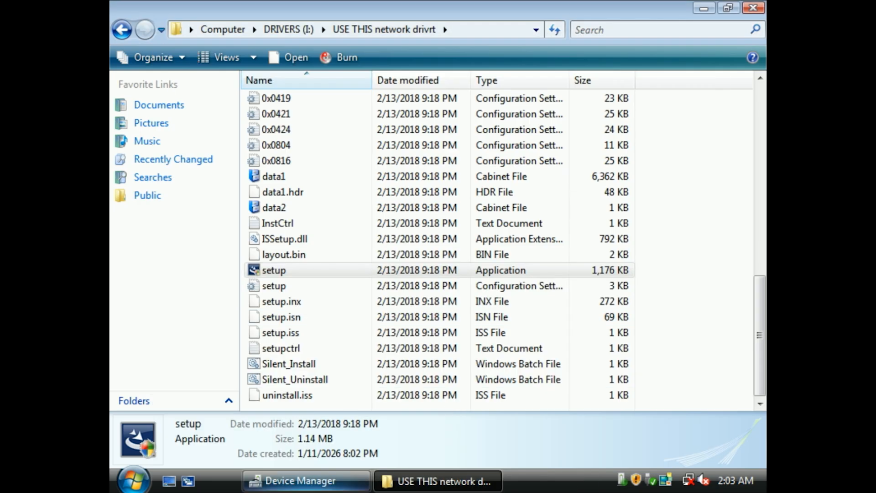
{"action": "left_click", "coordinate": [284, 480]}
{"action": "right_click", "coordinate": [205, 224]}
{"action": "right_click", "coordinate": [208, 237]}
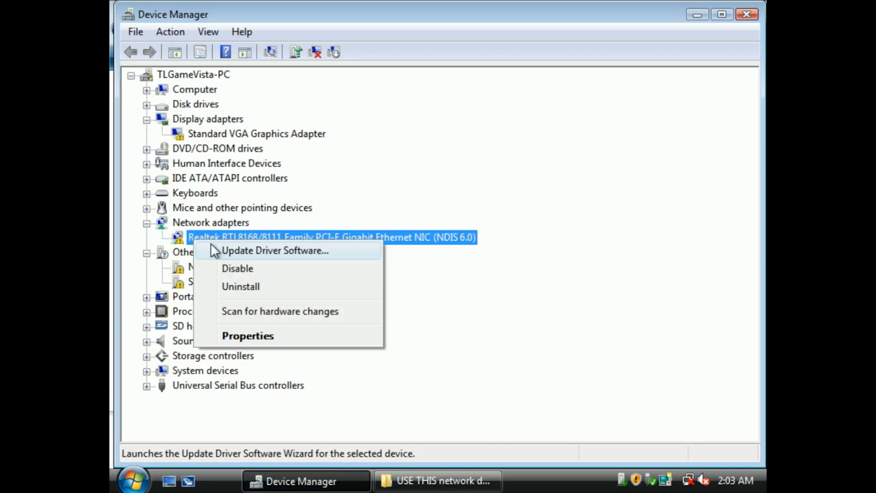
{"action": "left_click", "coordinate": [255, 286]}
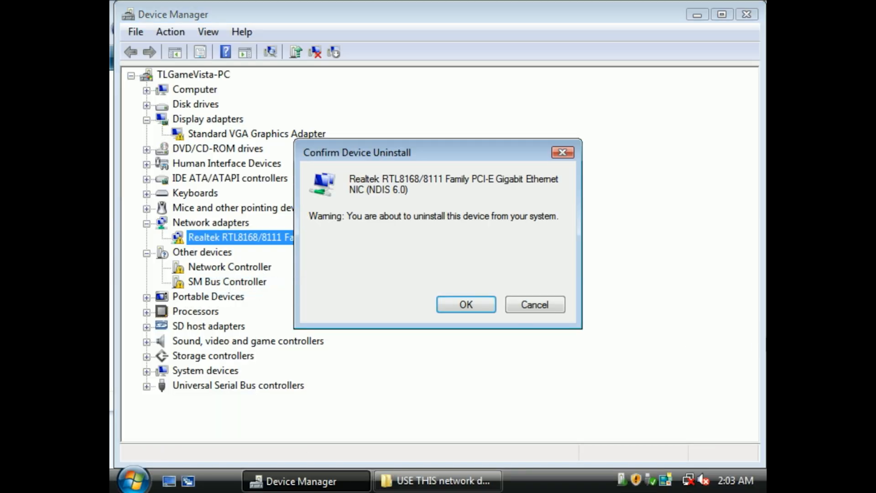
{"action": "left_click", "coordinate": [537, 307]}
{"action": "left_click", "coordinate": [190, 251]}
Start a driver software update for the Realtek RTL8168/8111 adapter and choose to browse the computer for the driver folder.
{"action": "right_click", "coordinate": [193, 239]}
{"action": "left_click", "coordinate": [218, 255]}
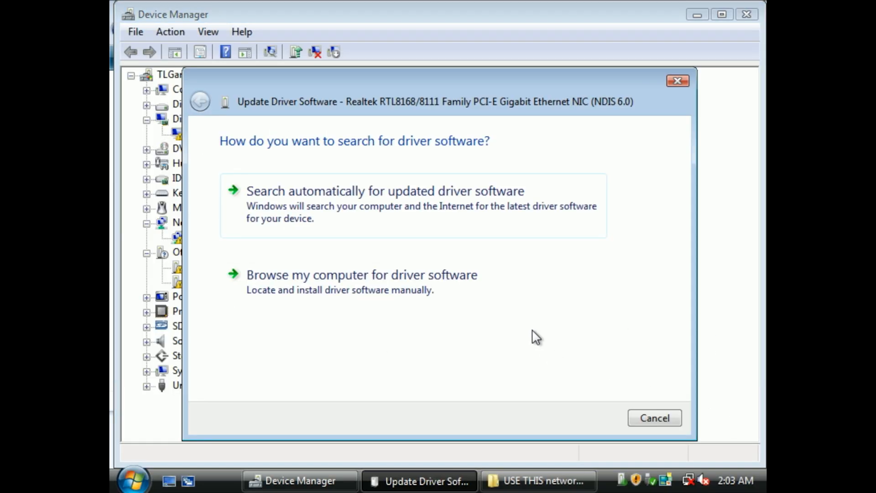
{"action": "left_click", "coordinate": [346, 274]}
{"action": "left_click", "coordinate": [566, 205]}
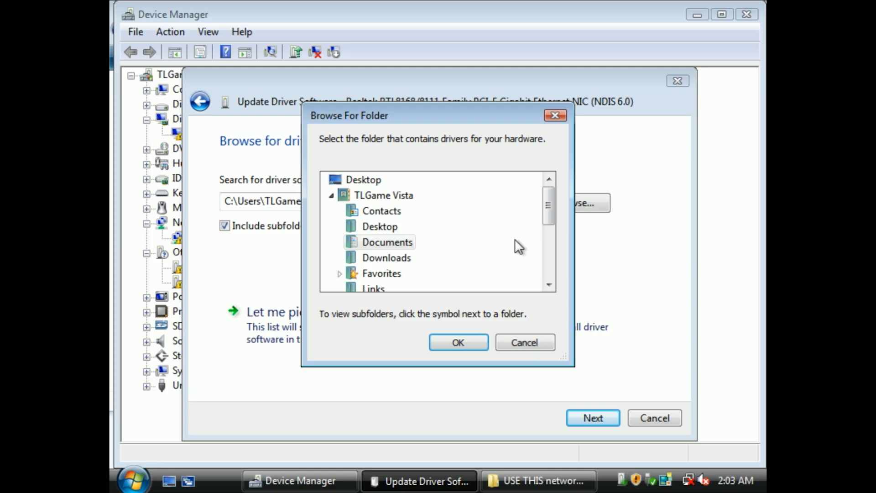
Try to update the adapter's driver from the "USE THIS network drivrt" folder on DRIVERS (I:), including subfolders, and close the wizard.
{"action": "left_click_drag", "start_coordinate": [549, 207], "coordinate": [554, 270]}
{"action": "left_click", "coordinate": [331, 258]}
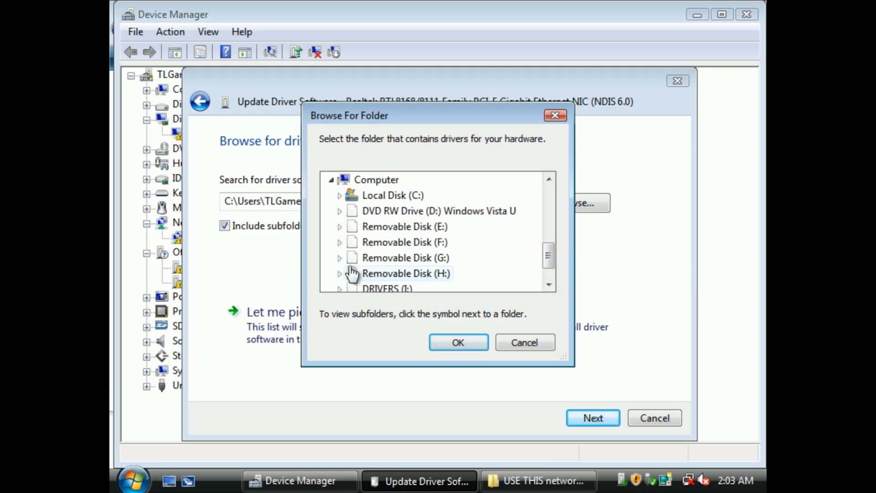
{"action": "scroll", "coordinate": [405, 269], "scroll_direction": "down", "scroll_amount": 1}
{"action": "scroll", "coordinate": [402, 251], "scroll_direction": "up", "scroll_amount": 1}
{"action": "scroll", "coordinate": [431, 234], "scroll_direction": "down", "scroll_amount": 1}
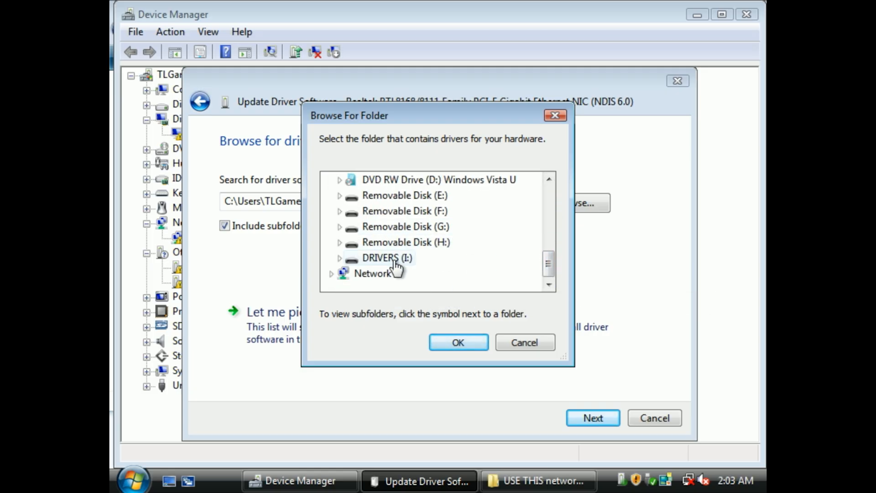
{"action": "left_click", "coordinate": [393, 260]}
{"action": "left_click", "coordinate": [393, 273]}
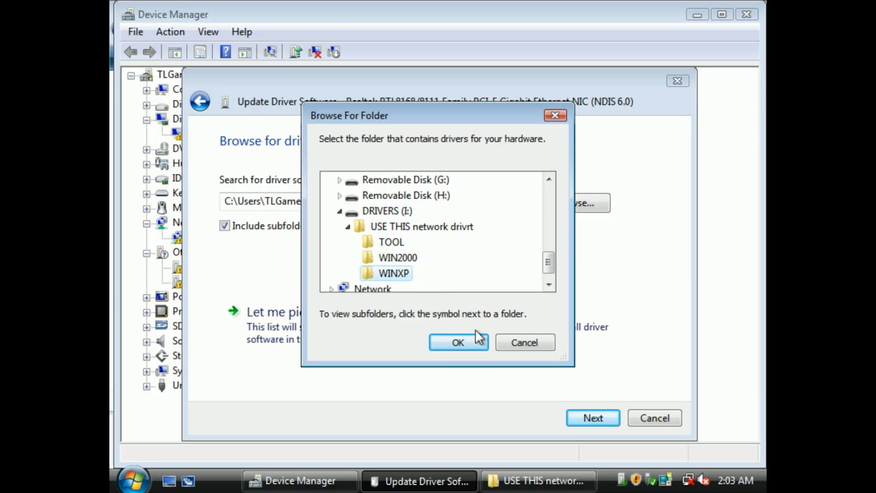
{"action": "left_click", "coordinate": [458, 342]}
{"action": "left_click", "coordinate": [593, 418]}
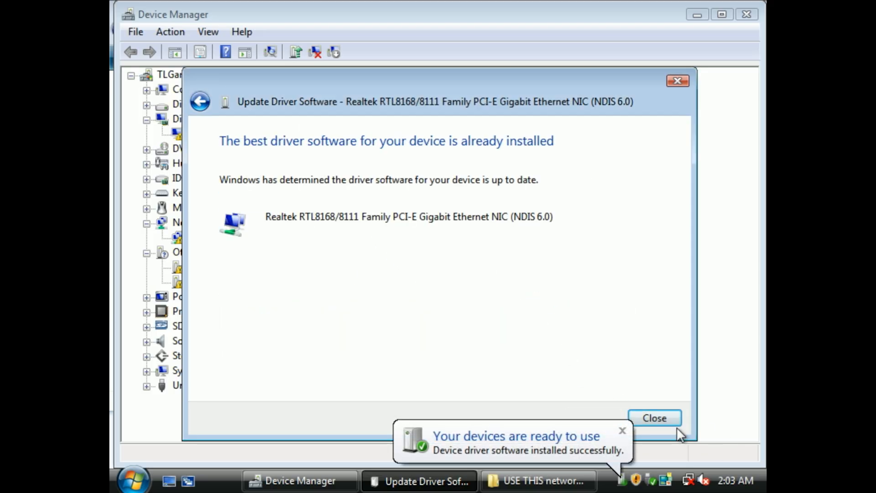
{"action": "left_click", "coordinate": [657, 418]}
Save the Realtek adapter's hardware ID from its property details in New Text Document on DRIVERS (I:) and clear the open windows.
{"action": "right_click", "coordinate": [336, 236]}
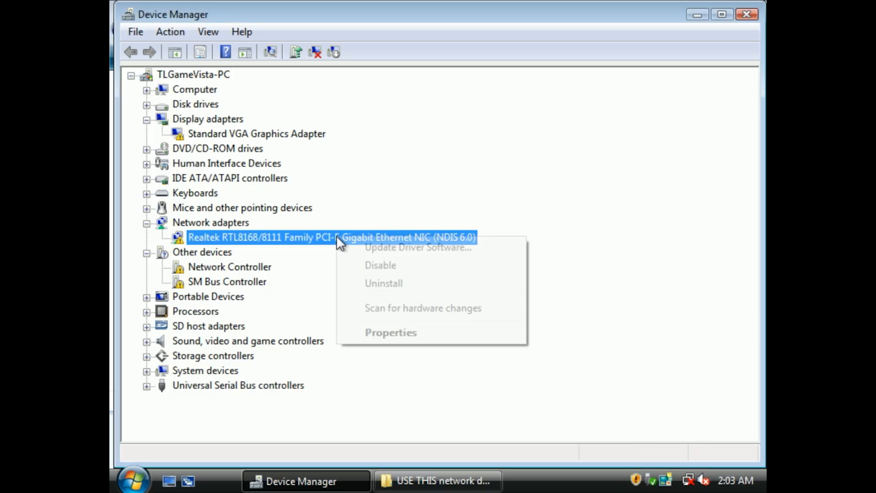
{"action": "left_click", "coordinate": [369, 328]}
{"action": "left_click", "coordinate": [393, 84]}
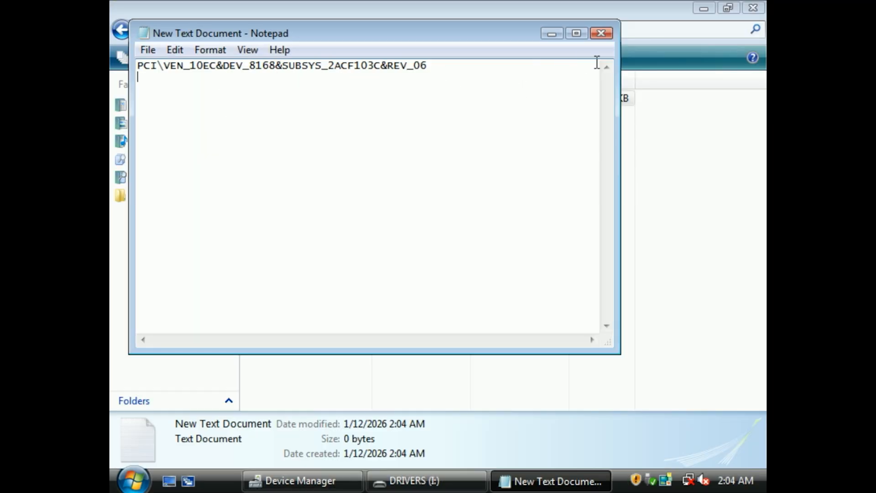
{"action": "key", "text": "ctrl+s"}
{"action": "left_click", "coordinate": [582, 30]}
{"action": "left_click", "coordinate": [753, 8]}
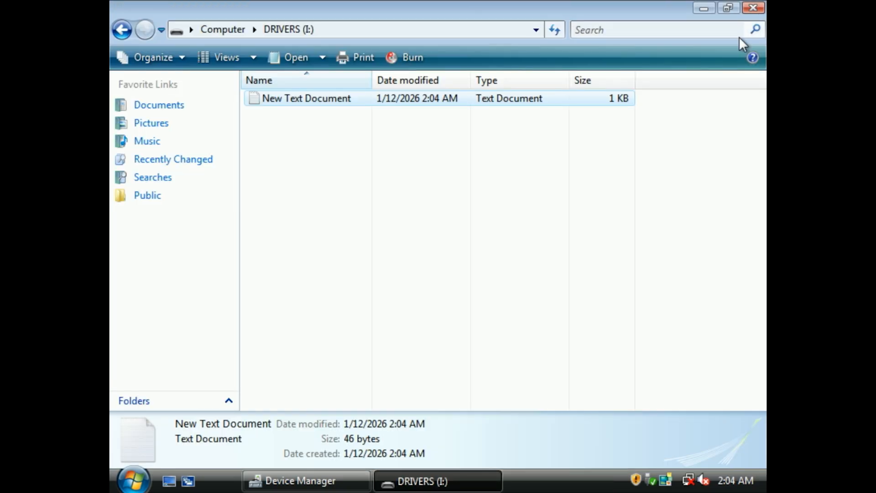
{"action": "left_click", "coordinate": [705, 9]}
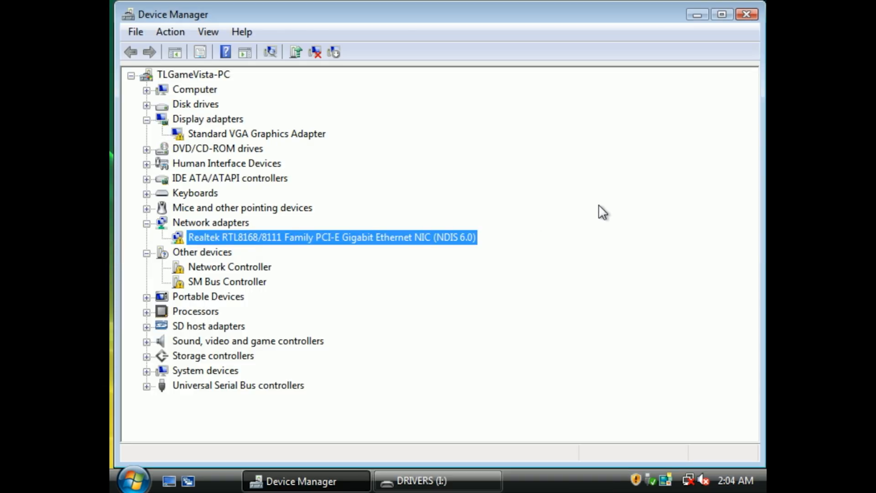
{"action": "left_click", "coordinate": [697, 15]}
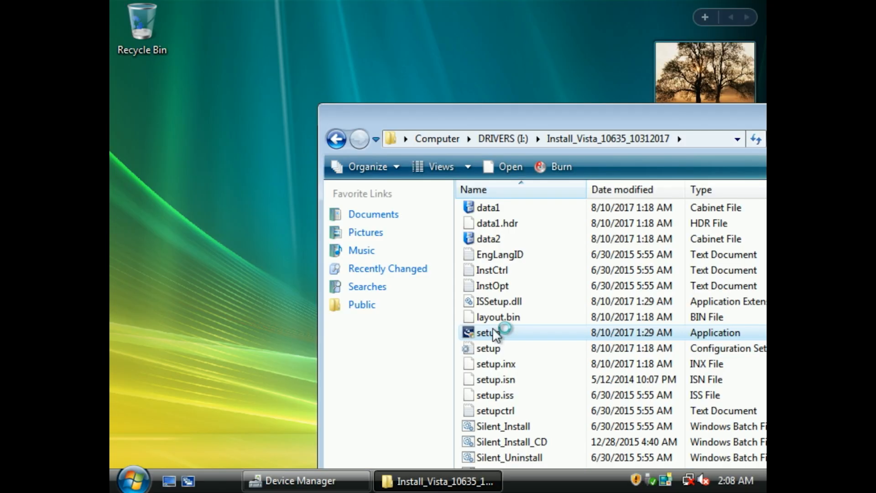
Run setup from the Install_Vista_10635_10312017 folder on DRIVERS (I:) and start installing the Realtek Ethernet Controller Driver.
{"action": "double_click", "coordinate": [493, 328]}
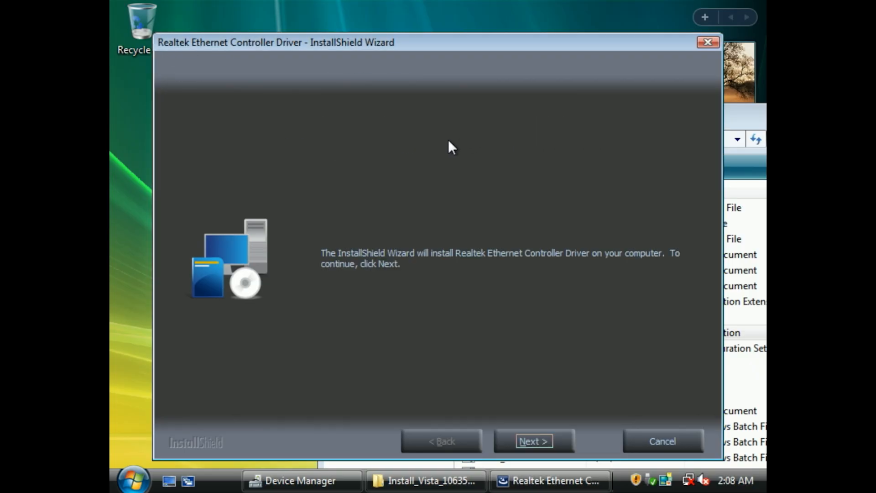
{"action": "left_click", "coordinate": [534, 439]}
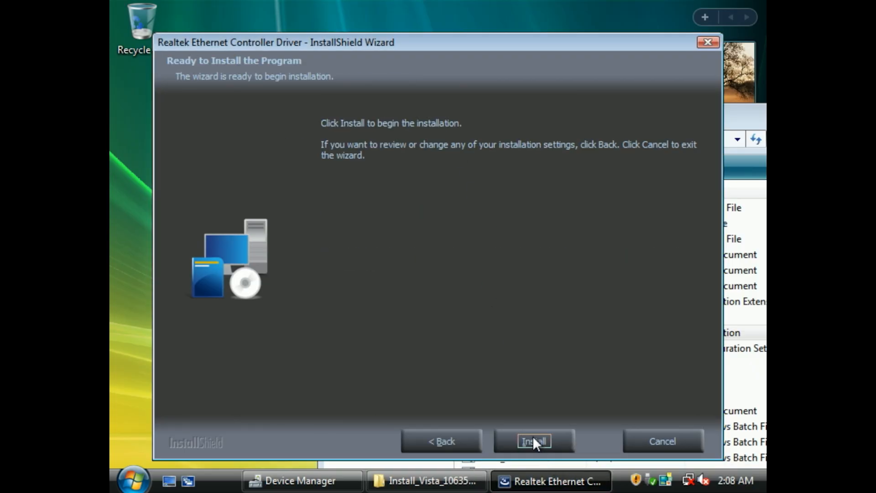
{"action": "left_click", "coordinate": [532, 437]}
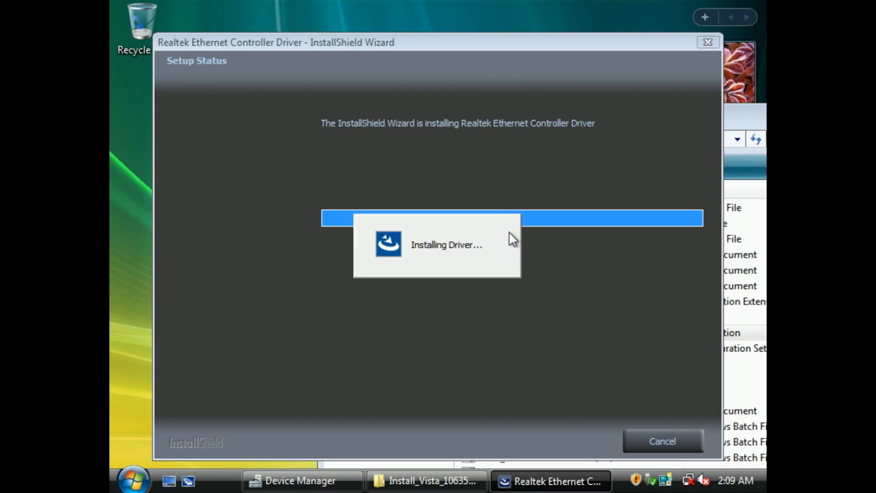
Open Computer to view the drives, and set a slower pointer speed in the Control Panel mouse settings.
{"action": "left_click", "coordinate": [132, 479]}
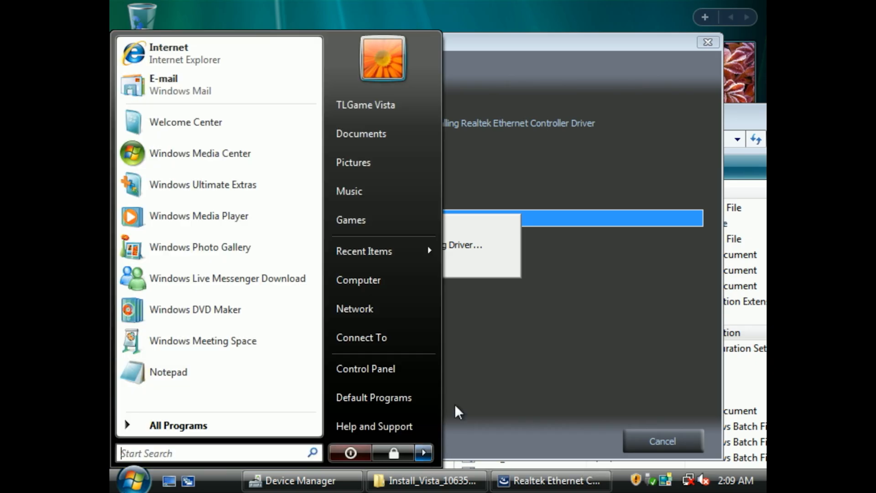
{"action": "left_click", "coordinate": [393, 281]}
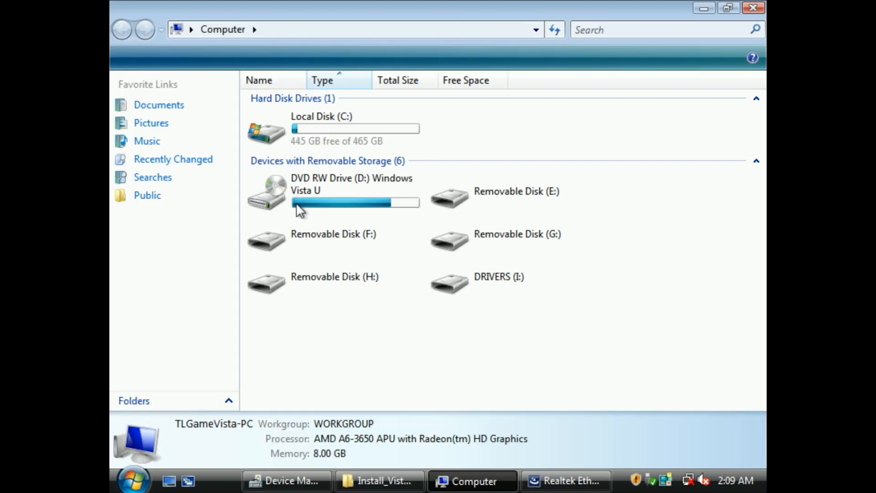
{"action": "left_click", "coordinate": [132, 479]}
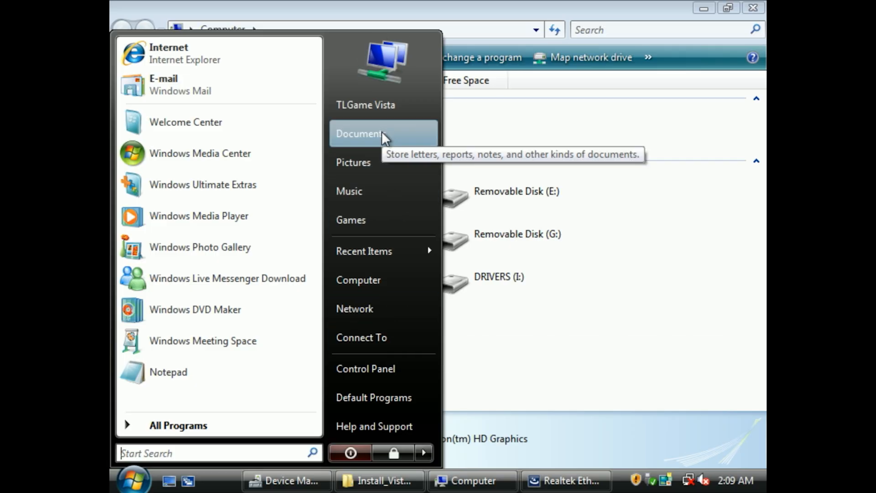
{"action": "left_click", "coordinate": [377, 368]}
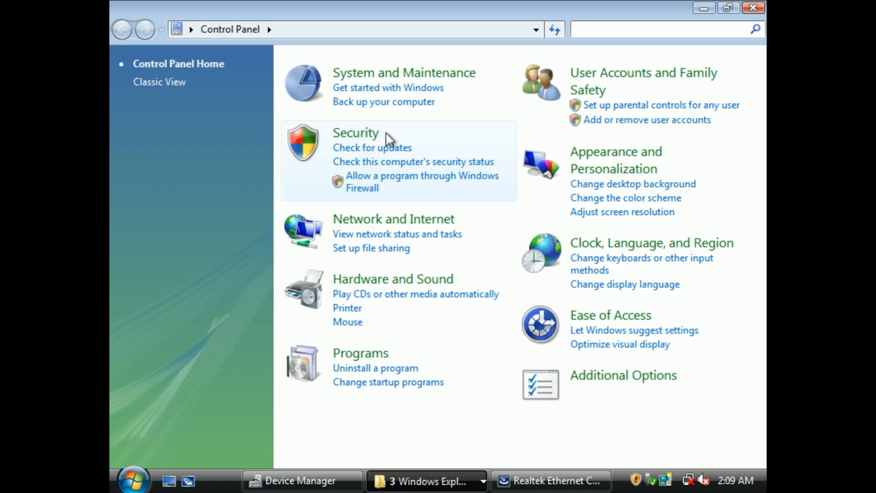
{"action": "left_click", "coordinate": [350, 321]}
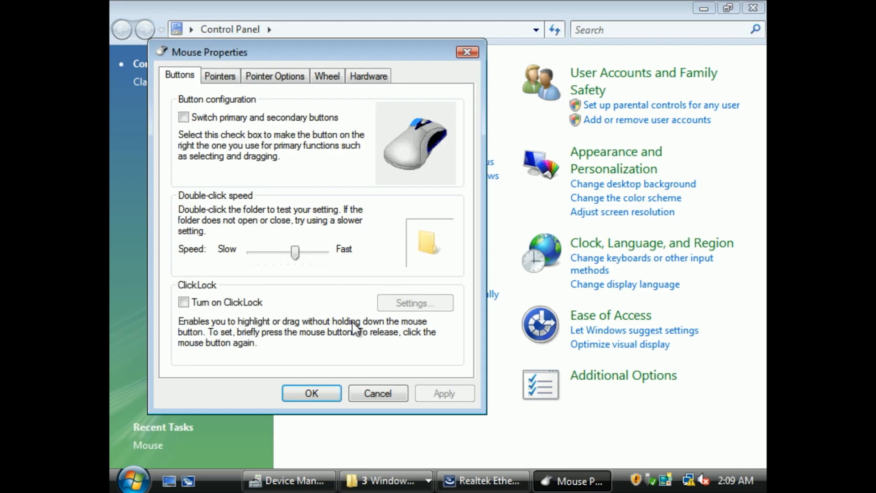
{"action": "left_click", "coordinate": [275, 76]}
{"action": "left_click_drag", "start_coordinate": [286, 136], "coordinate": [263, 137]}
{"action": "left_click", "coordinate": [435, 393]}
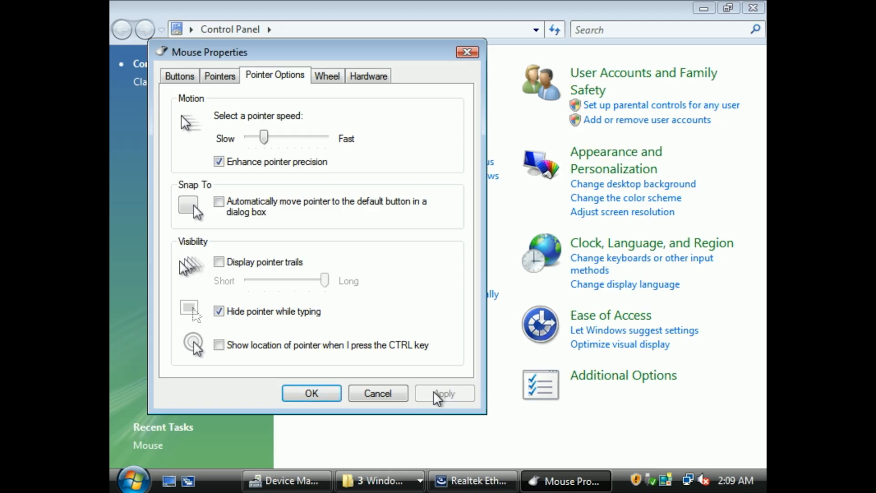
{"action": "left_click", "coordinate": [292, 391]}
Finish the Realtek Ethernet Controller Driver installation wizard and minimize the open windows to show the desktop.
{"action": "left_click", "coordinate": [531, 478]}
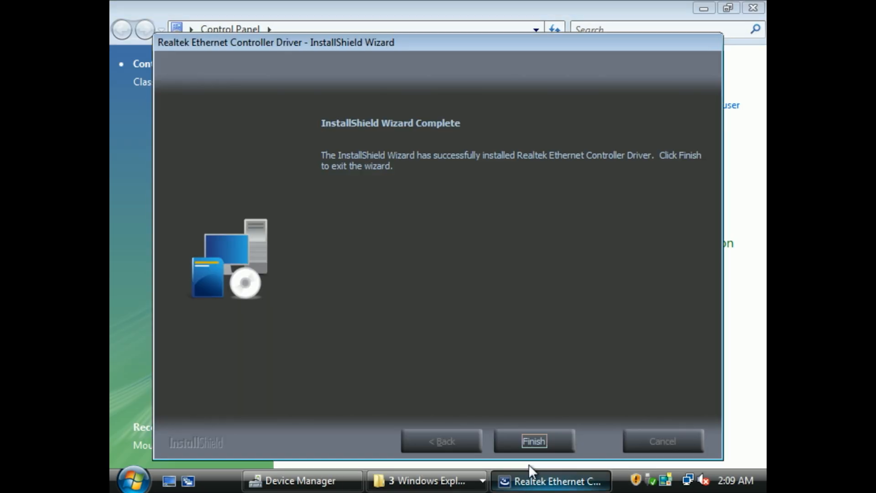
{"action": "left_click", "coordinate": [528, 430]}
{"action": "left_click", "coordinate": [703, 7]}
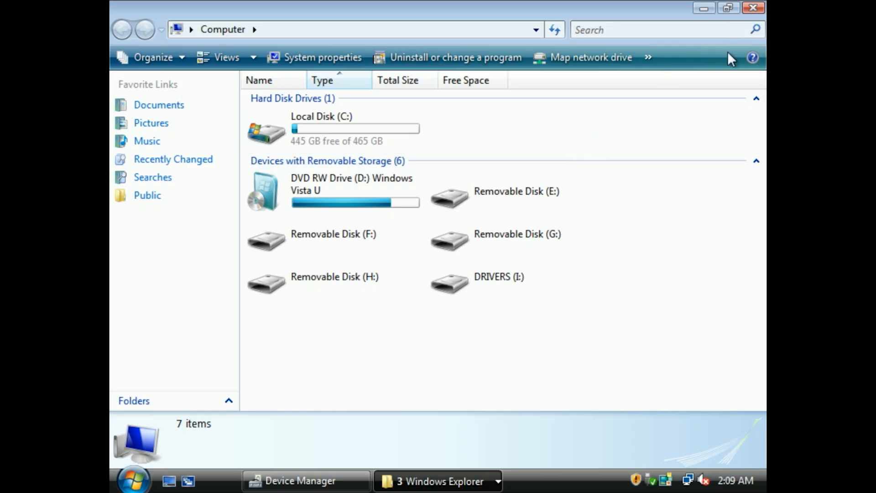
{"action": "left_click", "coordinate": [703, 8]}
{"action": "left_click_drag", "start_coordinate": [462, 126], "coordinate": [258, 94]}
{"action": "left_click", "coordinate": [703, 87]}
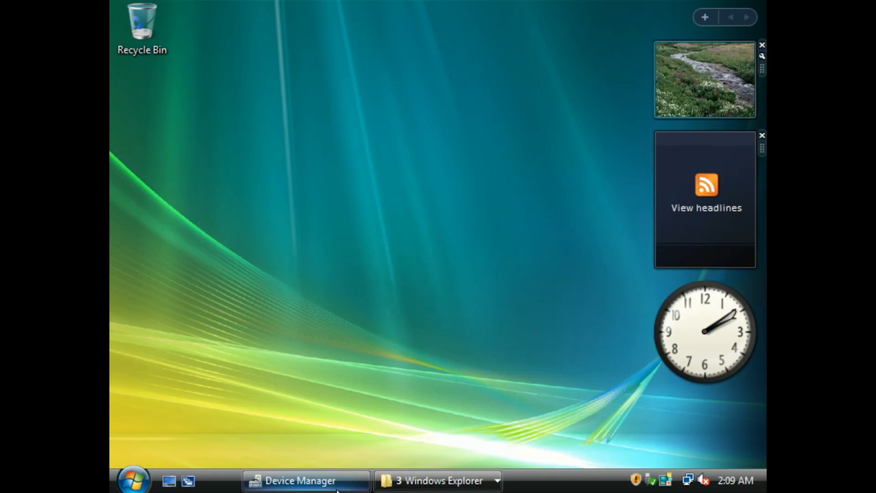
Bring Device Manager back up and open the properties of the Standard VGA Graphics Adapter.
{"action": "left_click", "coordinate": [264, 480]}
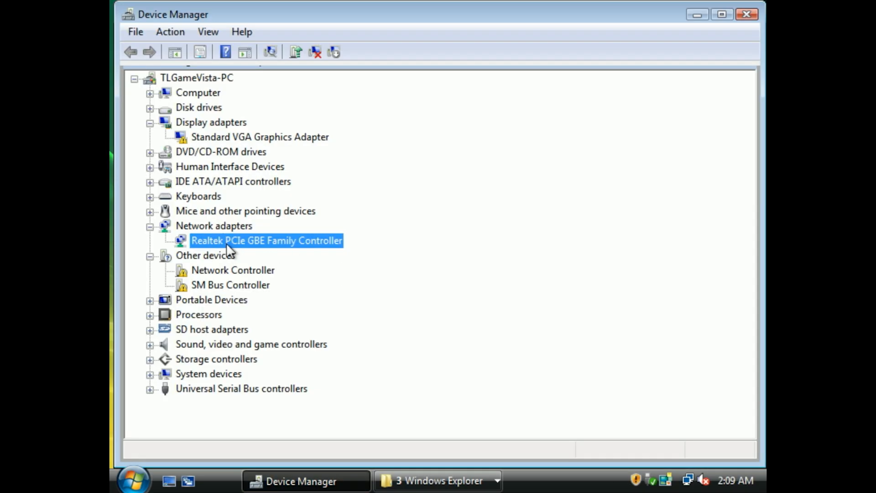
{"action": "left_click", "coordinate": [237, 146]}
{"action": "left_click", "coordinate": [236, 138]}
{"action": "right_click", "coordinate": [236, 138]}
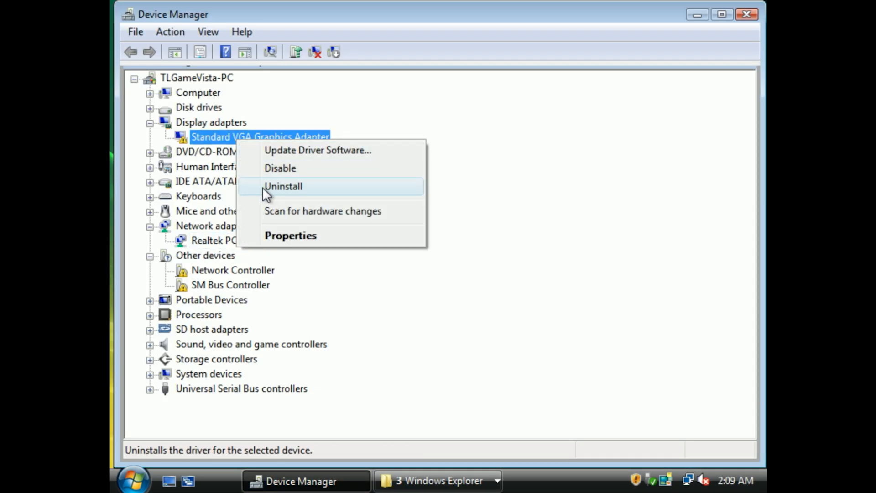
{"action": "left_click", "coordinate": [276, 231]}
{"action": "left_click", "coordinate": [372, 84]}
{"action": "left_click", "coordinate": [355, 85]}
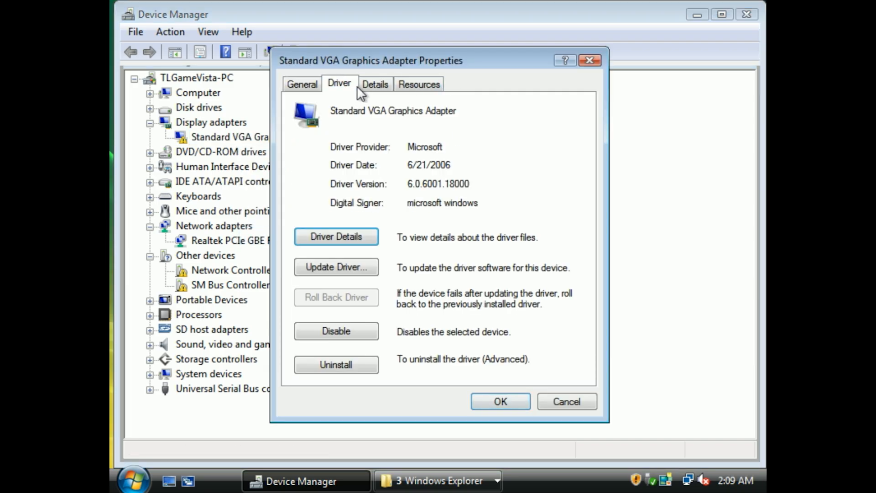
Copy the first entry of the VGA adapter's Hardware Ids property, and put away its properties and Device Manager.
{"action": "left_click", "coordinate": [365, 85]}
{"action": "left_click", "coordinate": [349, 163]}
{"action": "left_click", "coordinate": [332, 16]}
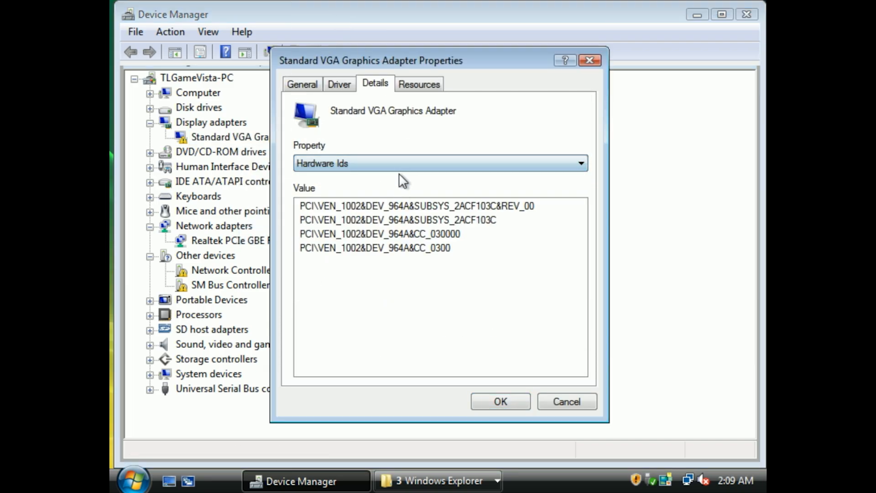
{"action": "left_click", "coordinate": [393, 205]}
{"action": "right_click", "coordinate": [395, 204]}
{"action": "left_click", "coordinate": [404, 211]}
{"action": "left_click", "coordinate": [589, 60]}
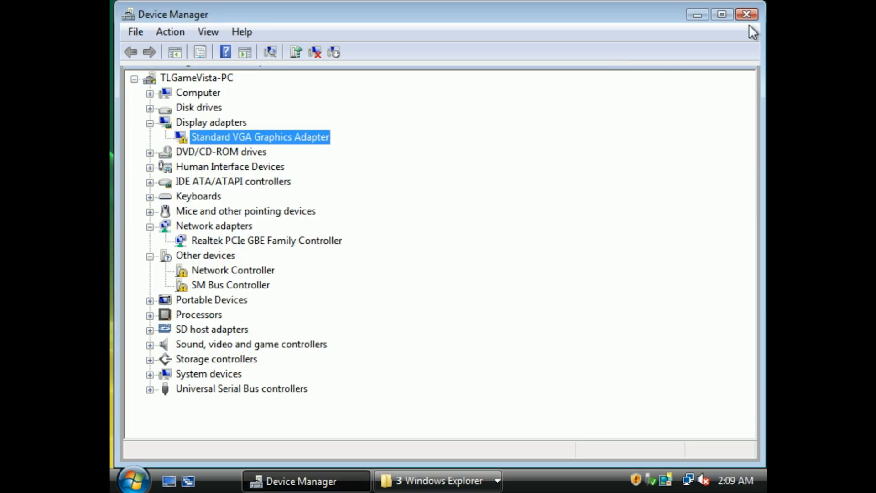
{"action": "left_click", "coordinate": [696, 15]}
Raise the screen resolution by one setting in the desktop's Display Settings and apply it.
{"action": "right_click", "coordinate": [470, 358]}
{"action": "left_click", "coordinate": [496, 346]}
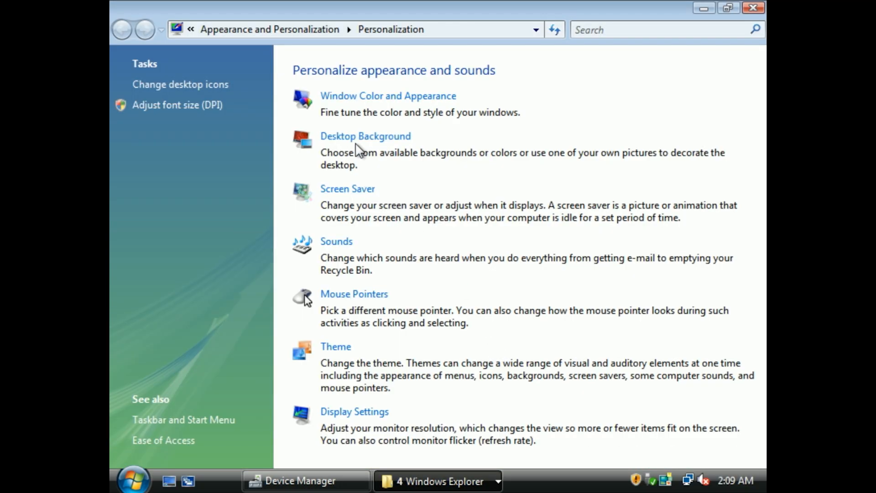
{"action": "left_click", "coordinate": [352, 412]}
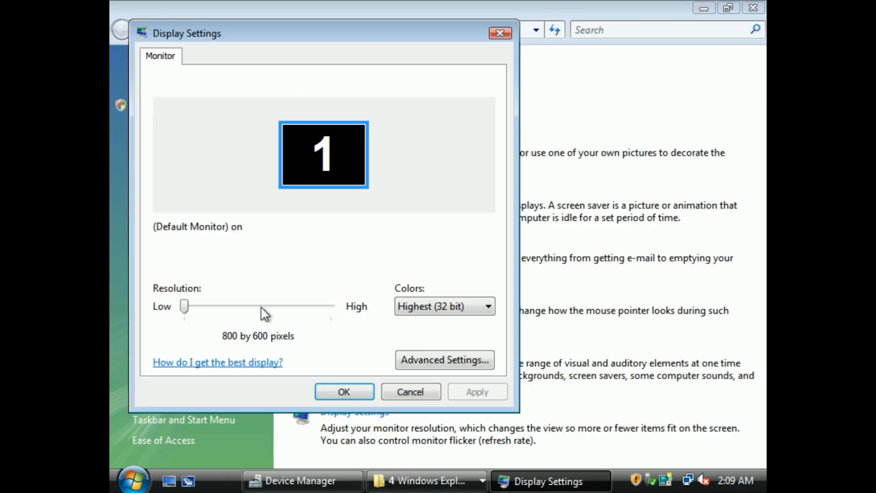
{"action": "left_click", "coordinate": [196, 306]}
{"action": "left_click", "coordinate": [476, 391]}
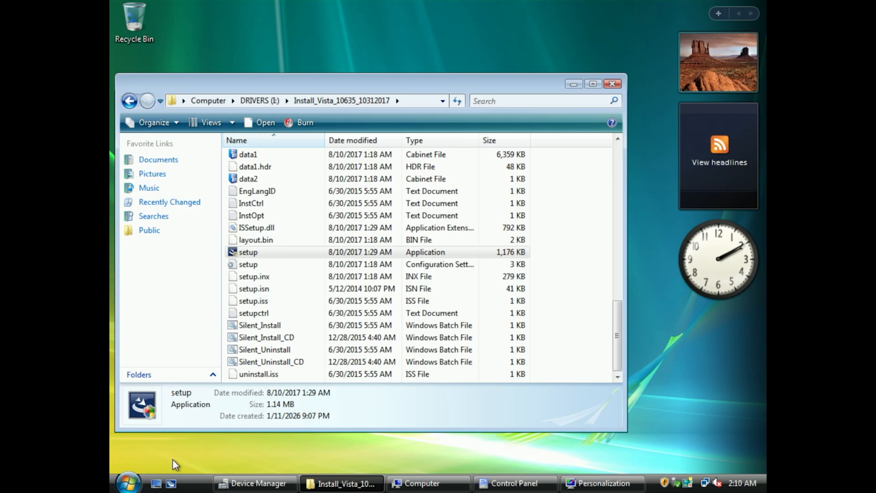
Open Network and turn on network discovery and file sharing, making the connected network a private network.
{"action": "left_click", "coordinate": [140, 481]}
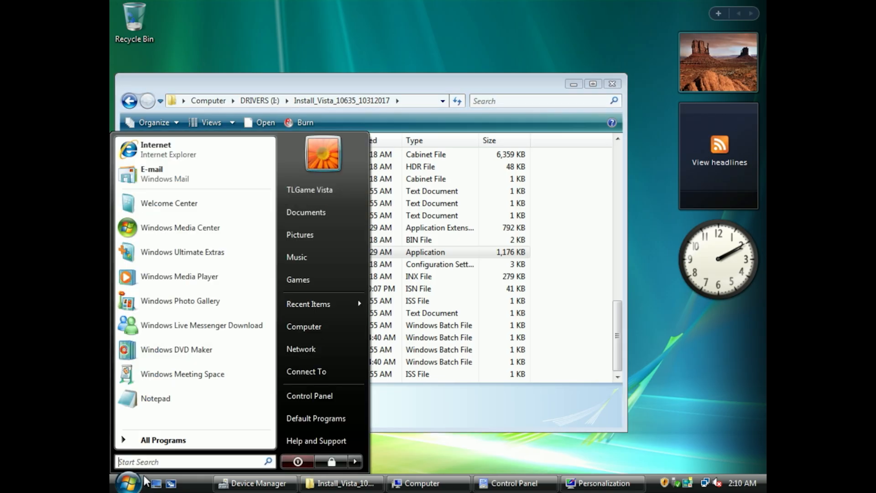
{"action": "left_click", "coordinate": [341, 347]}
{"action": "right_click", "coordinate": [269, 243]}
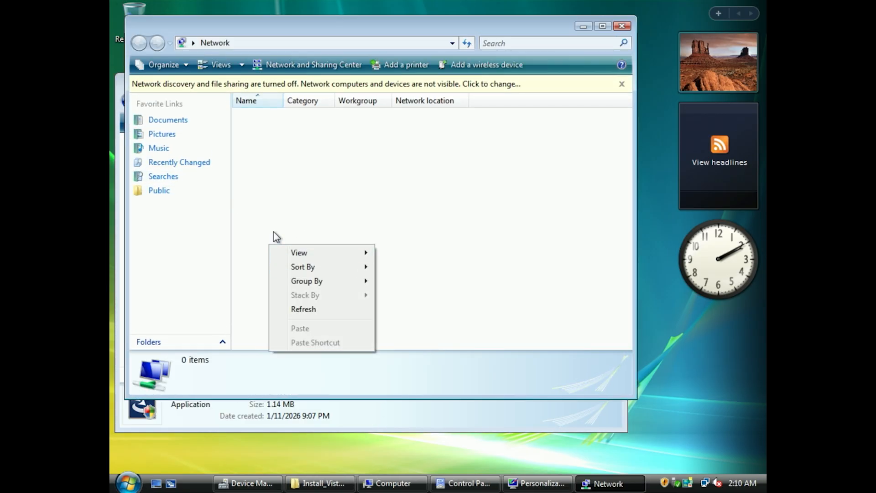
{"action": "left_click", "coordinate": [486, 84]}
{"action": "left_click", "coordinate": [488, 96]}
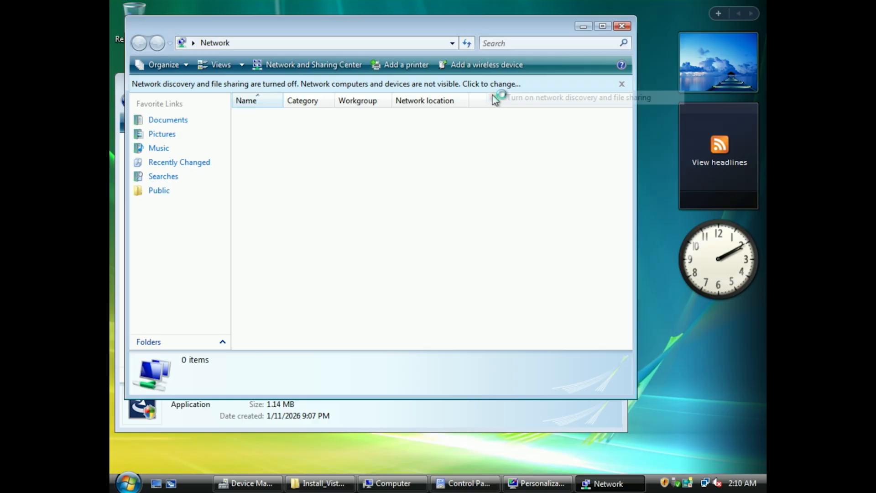
{"action": "left_click", "coordinate": [433, 239]}
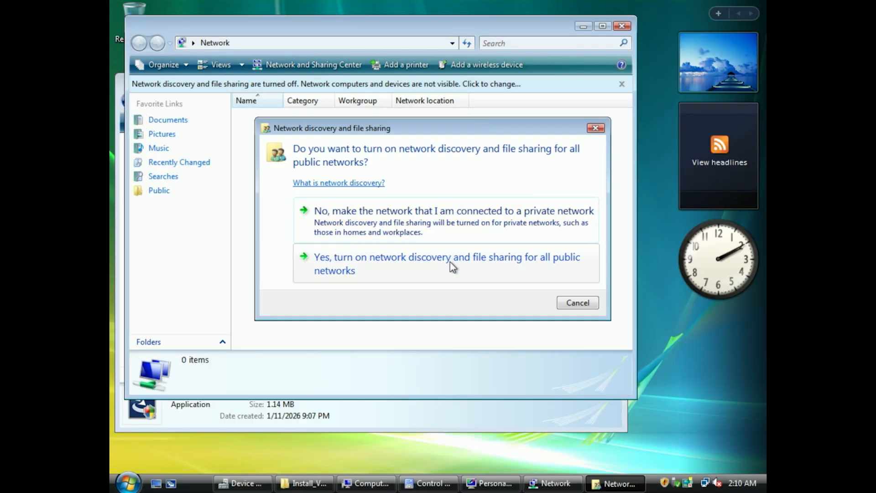
{"action": "left_click", "coordinate": [442, 225]}
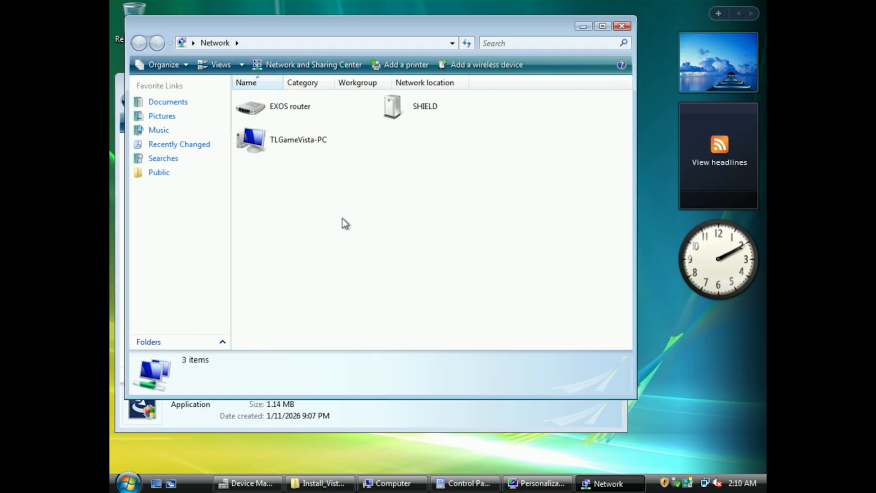
Refresh the network devices and install Supermium with supermium_138_64_setup from GAMINGPC's 4 Network Transfer Files folder.
{"action": "right_click", "coordinate": [314, 211]}
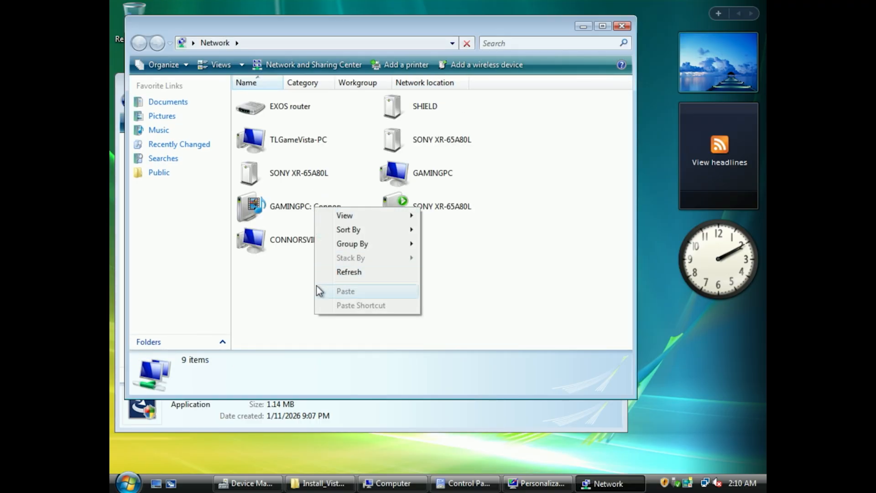
{"action": "left_click", "coordinate": [348, 271]}
{"action": "left_click", "coordinate": [447, 184]}
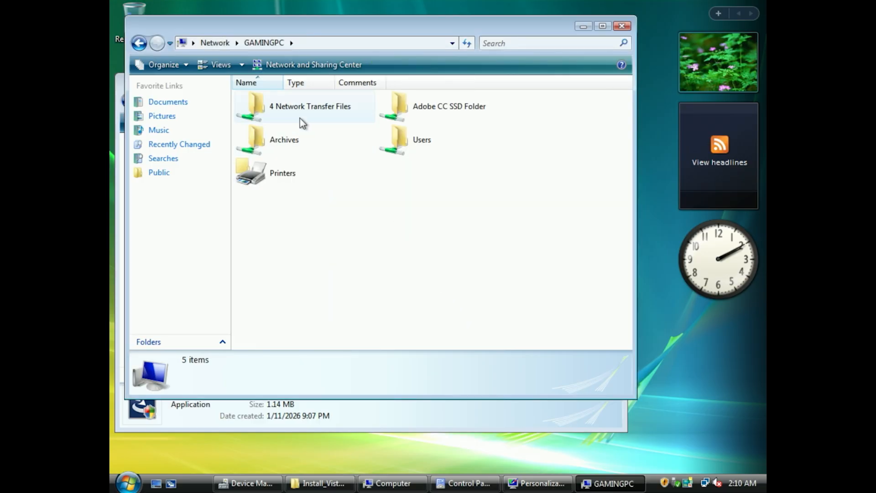
{"action": "double_click", "coordinate": [302, 122]}
{"action": "left_click", "coordinate": [278, 111]}
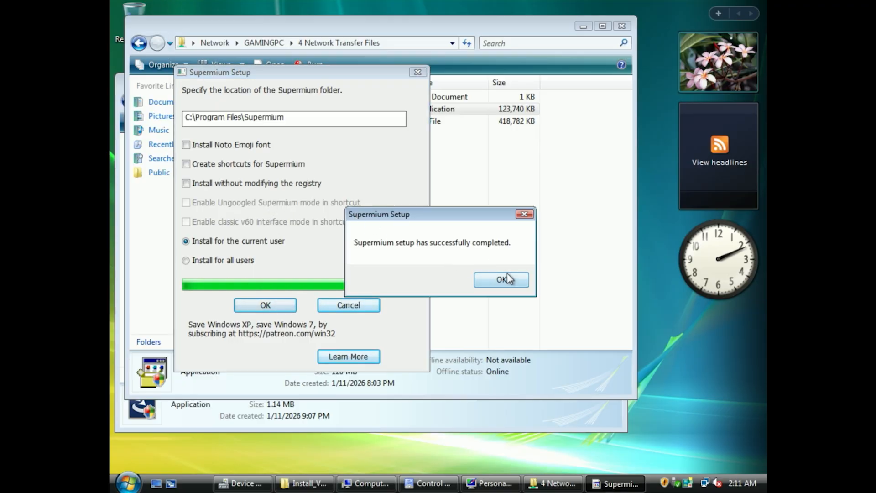
{"action": "left_click", "coordinate": [503, 279]}
Uncover the driver folder window and search the Start menu for "super".
{"action": "left_click_drag", "start_coordinate": [241, 26], "coordinate": [429, 58]}
{"action": "left_click", "coordinate": [294, 83]}
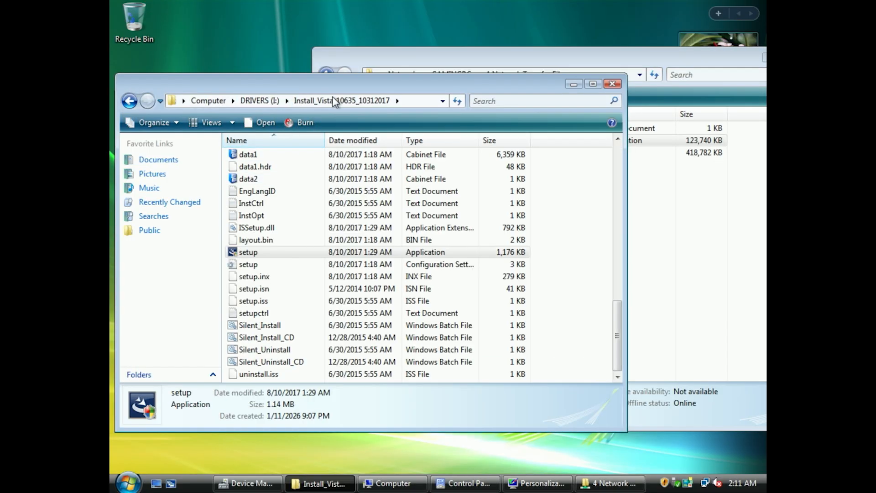
{"action": "left_click", "coordinate": [112, 454]}
{"action": "left_click", "coordinate": [114, 479]}
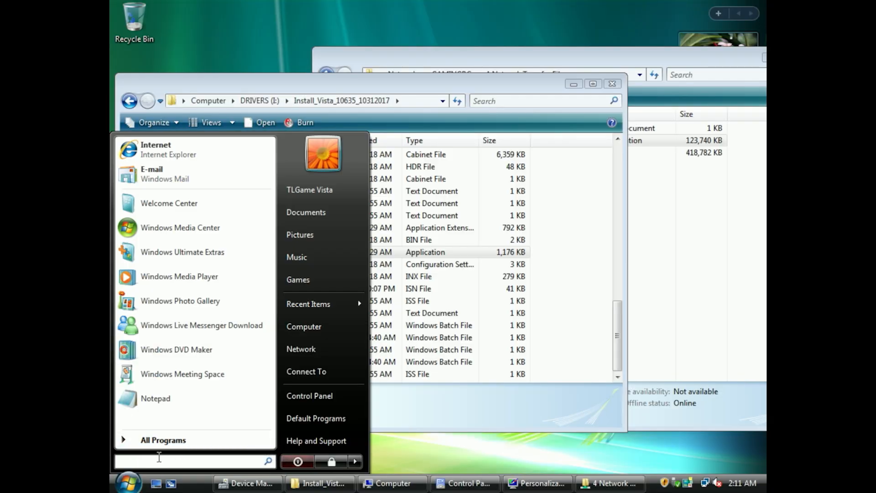
{"action": "type", "text": "super"}
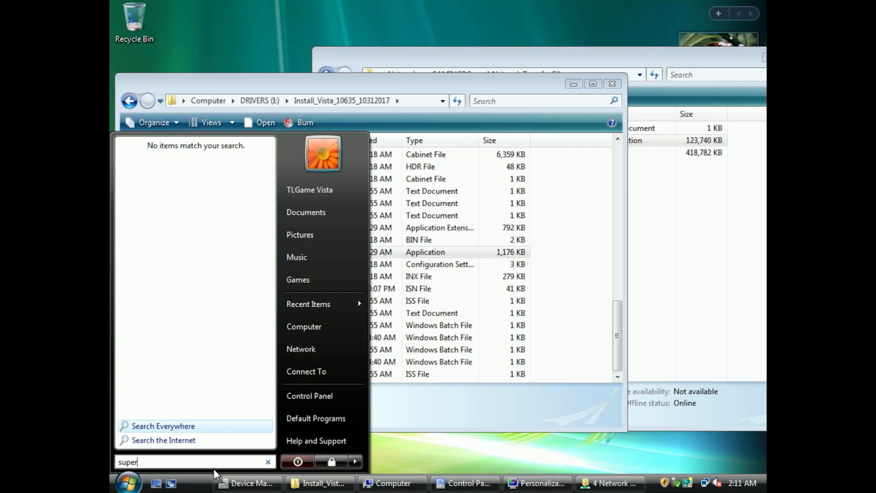
{"action": "left_click", "coordinate": [402, 447]}
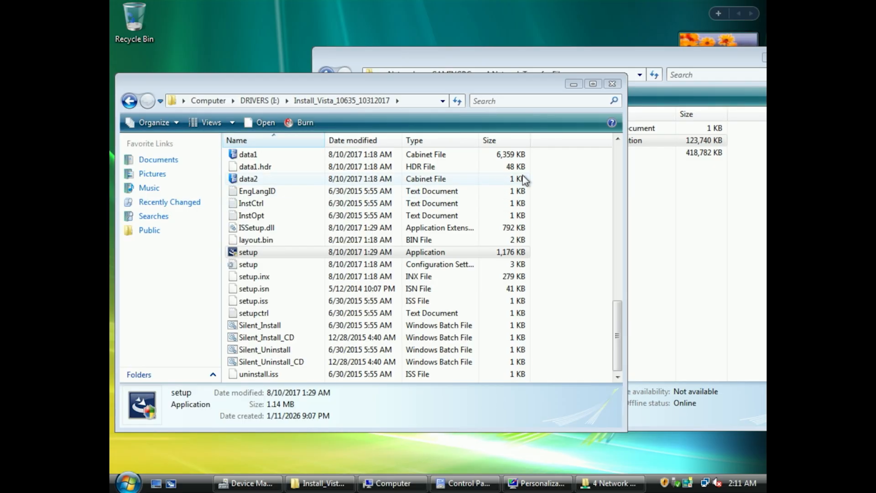
Minimize the 4 Network Transfer Files window and look for Supermium in the full list of installed programs.
{"action": "left_click", "coordinate": [532, 63]}
{"action": "left_click_drag", "start_coordinate": [532, 63], "coordinate": [278, 57]}
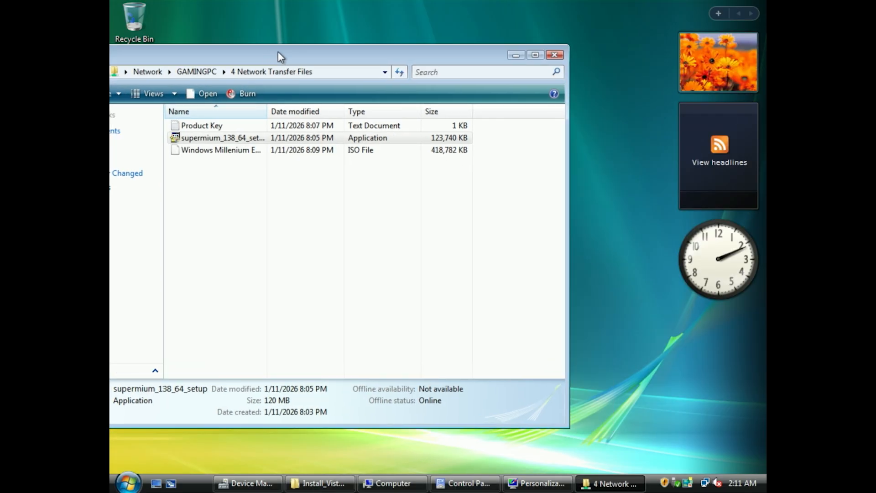
{"action": "left_click", "coordinate": [517, 55]}
{"action": "left_click", "coordinate": [128, 483]}
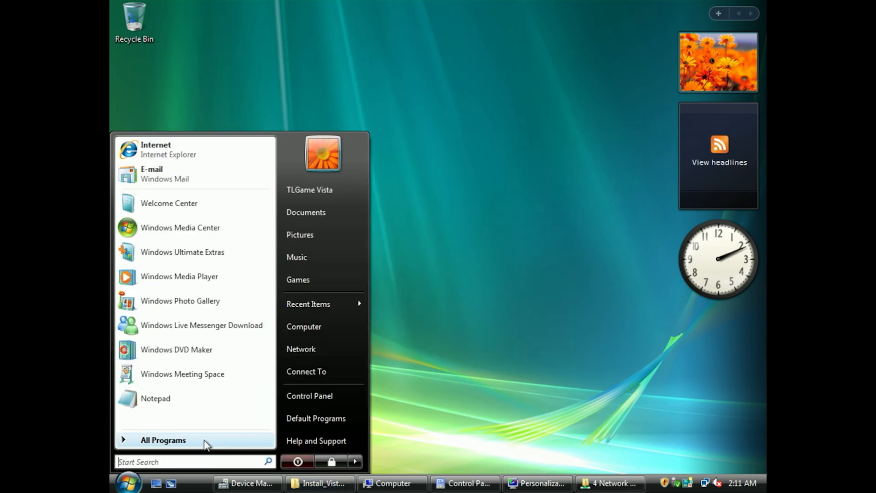
{"action": "left_click", "coordinate": [191, 440]}
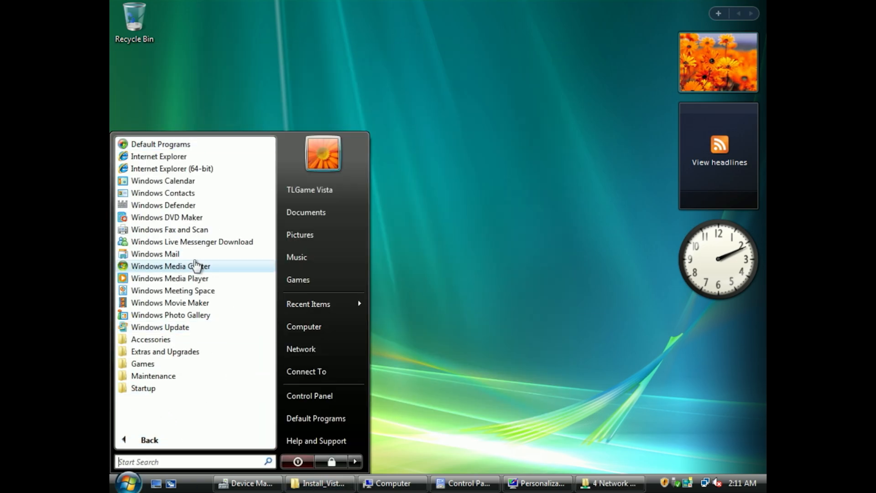
{"action": "left_click", "coordinate": [543, 311]}
Open the Supermium folder in Program Files on Local Disk (C:) and create a desktop shortcut to the chrome application.
{"action": "left_click", "coordinate": [314, 482]}
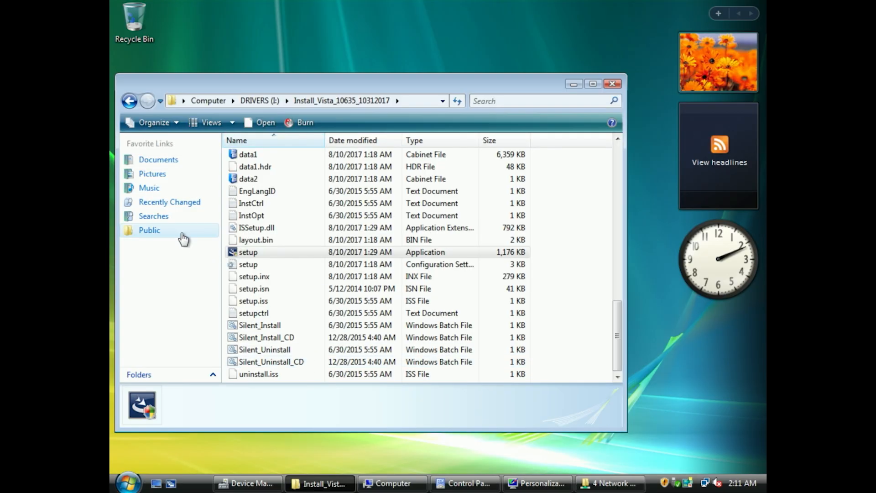
{"action": "left_click", "coordinate": [158, 159]}
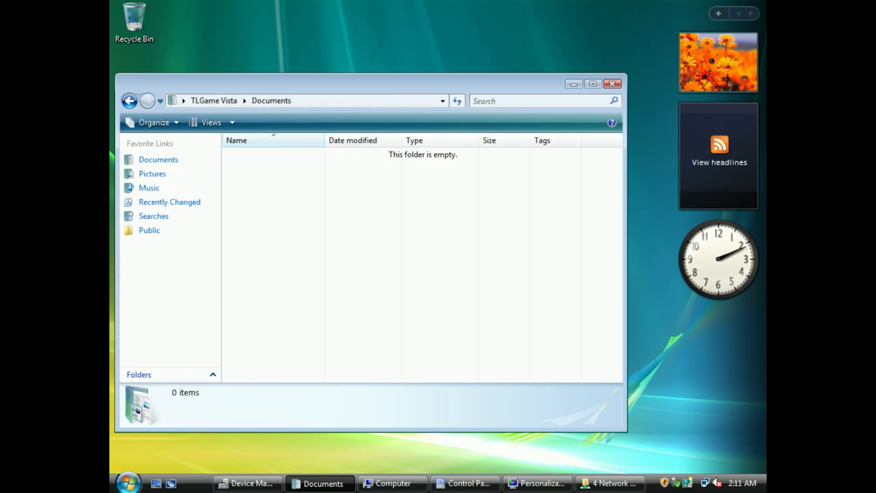
{"action": "left_click", "coordinate": [127, 483]}
{"action": "left_click", "coordinate": [318, 331]}
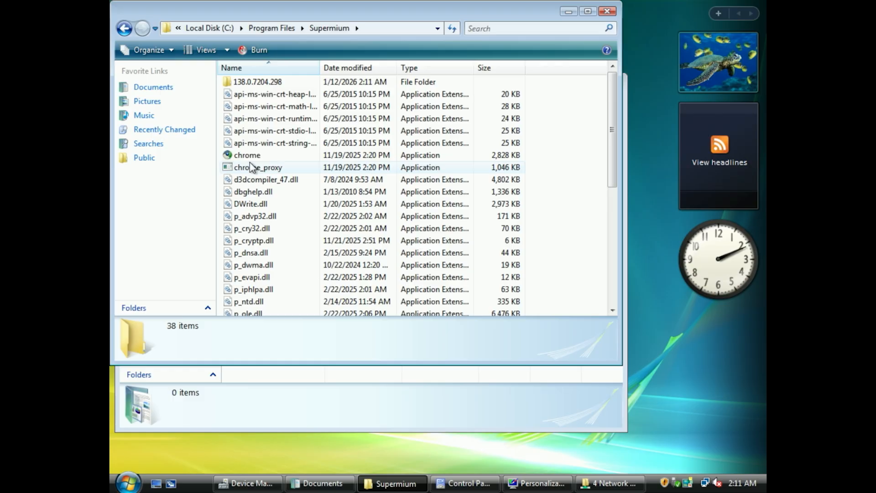
{"action": "right_click", "coordinate": [250, 158]}
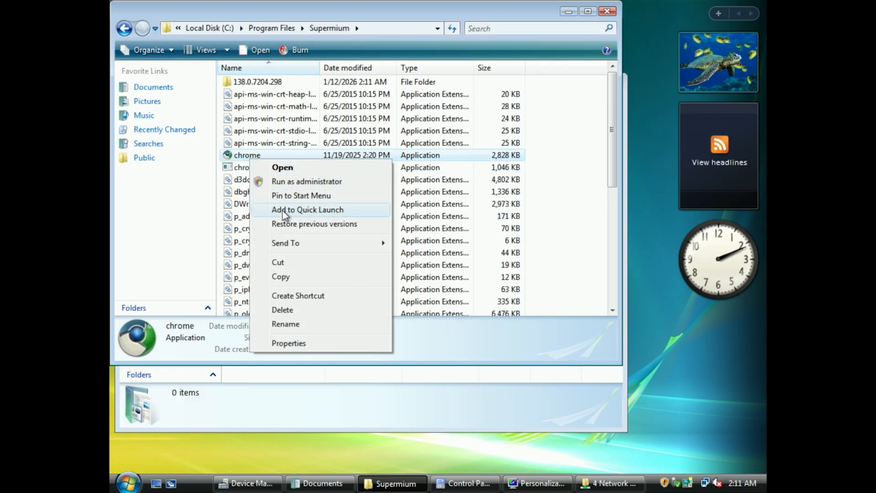
{"action": "left_click", "coordinate": [305, 296]}
{"action": "left_click", "coordinate": [477, 243]}
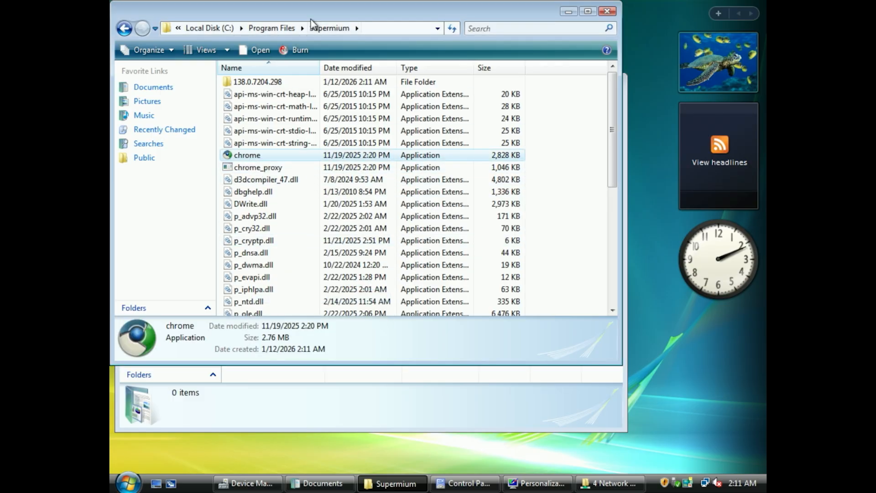
Move the folder windows aside, launch Supermium from its desktop shortcut, and complete its welcome and default-browser pages.
{"action": "left_click_drag", "start_coordinate": [152, 29], "coordinate": [382, 91]}
{"action": "left_click_drag", "start_coordinate": [254, 97], "coordinate": [463, 191]}
{"action": "double_click", "coordinate": [130, 93]}
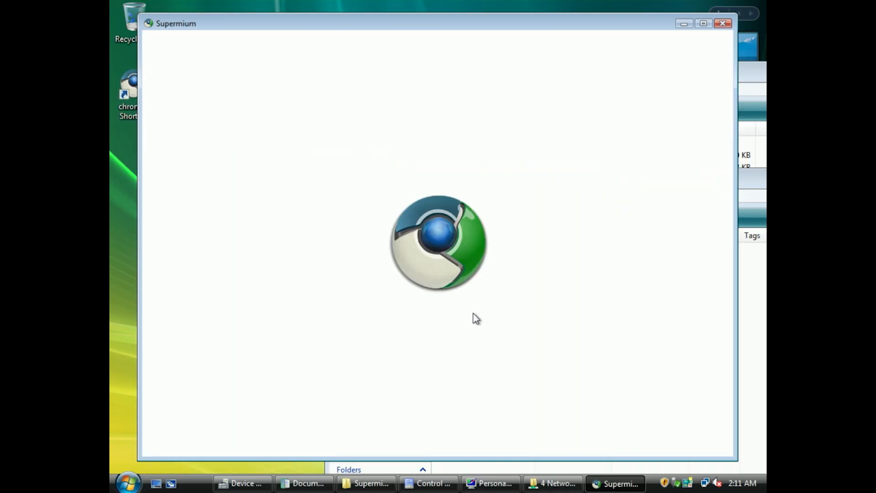
{"action": "left_click", "coordinate": [656, 433]}
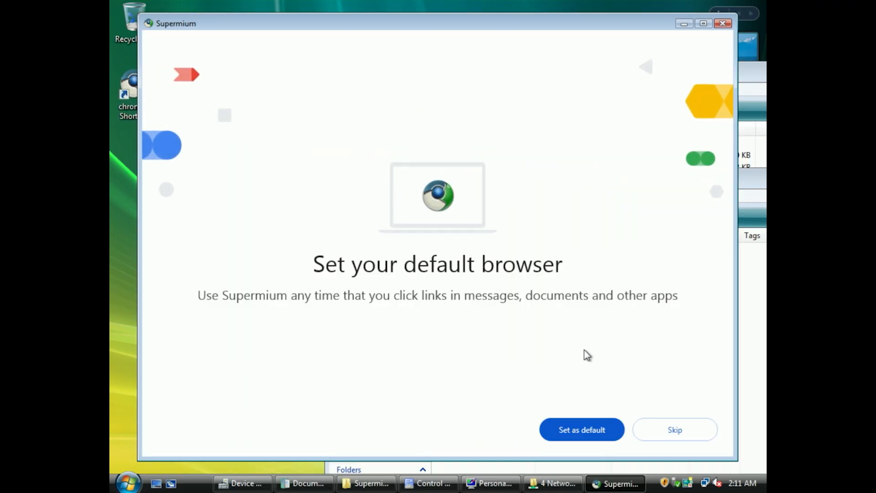
{"action": "left_click", "coordinate": [609, 418]}
Search Google for PCI\VEN_1002&DEV_964A&SUBSYS_2ACF103C&REV_00 and open DriverIdentifier's AMD Radeon HD 6530D Graphics driver page for Hewlett-Packard, dismissing its welcome popup.
{"action": "left_click", "coordinate": [286, 48]}
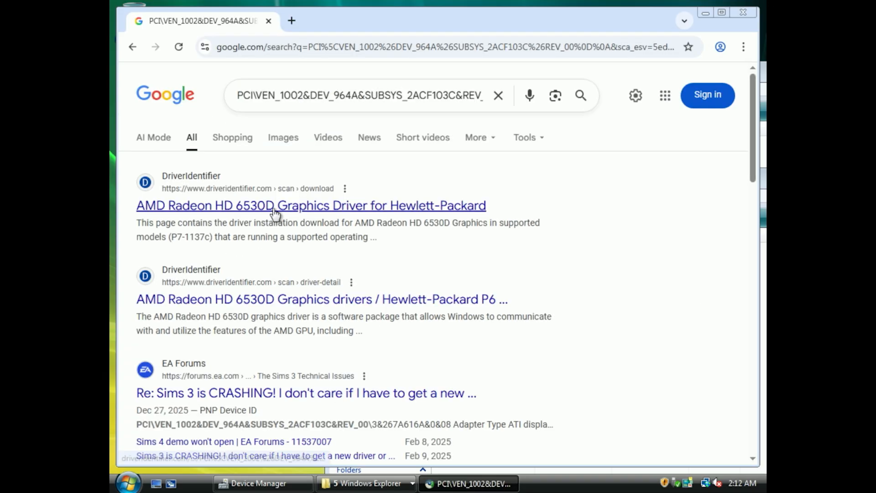
{"action": "left_click", "coordinate": [274, 209]}
{"action": "scroll", "coordinate": [552, 352], "scroll_direction": "down", "scroll_amount": 5}
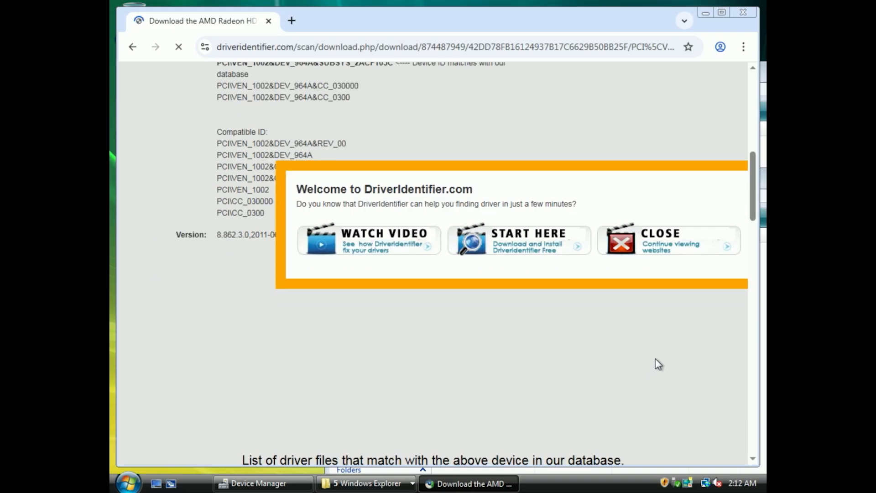
{"action": "left_click", "coordinate": [659, 256]}
Examine the supported operating systems of the AMD Radeon HD 6530D driver files listed on the page.
{"action": "scroll", "coordinate": [553, 352], "scroll_direction": "down", "scroll_amount": 5}
{"action": "scroll", "coordinate": [554, 353], "scroll_direction": "down", "scroll_amount": 4}
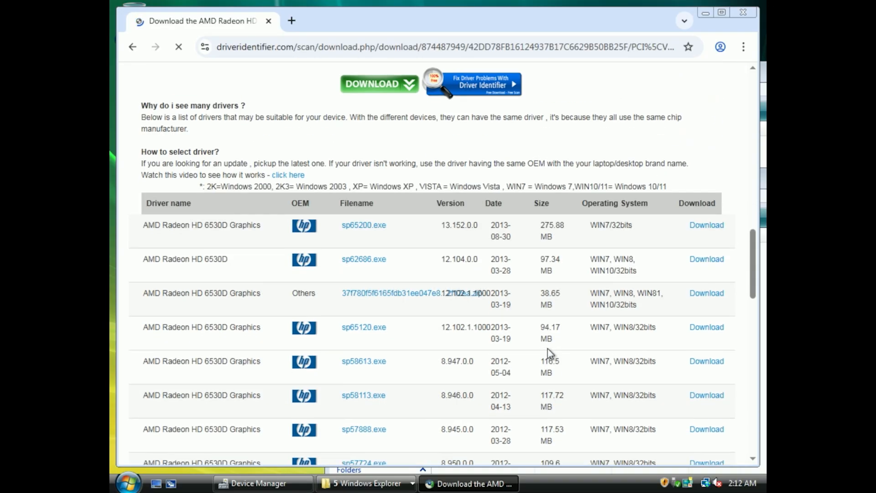
{"action": "scroll", "coordinate": [611, 282], "scroll_direction": "down", "scroll_amount": 20}
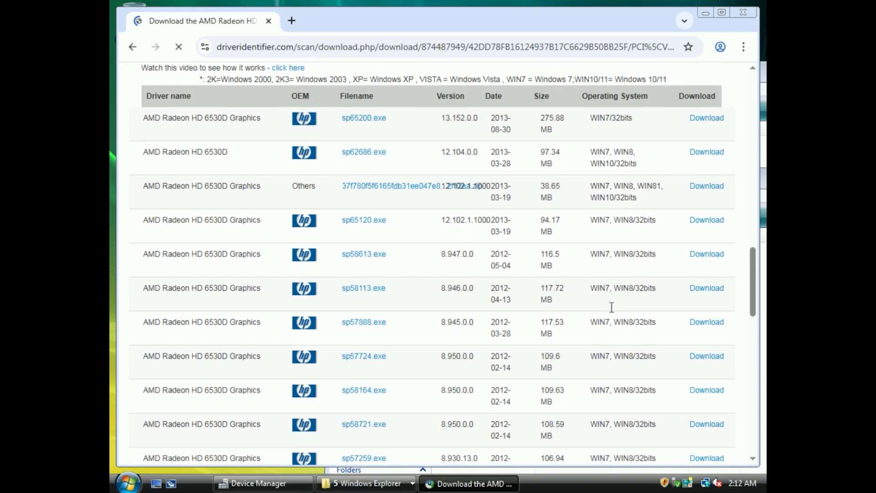
{"action": "scroll", "coordinate": [611, 311], "scroll_direction": "up", "scroll_amount": 5}
{"action": "scroll", "coordinate": [611, 311], "scroll_direction": "up", "scroll_amount": 20}
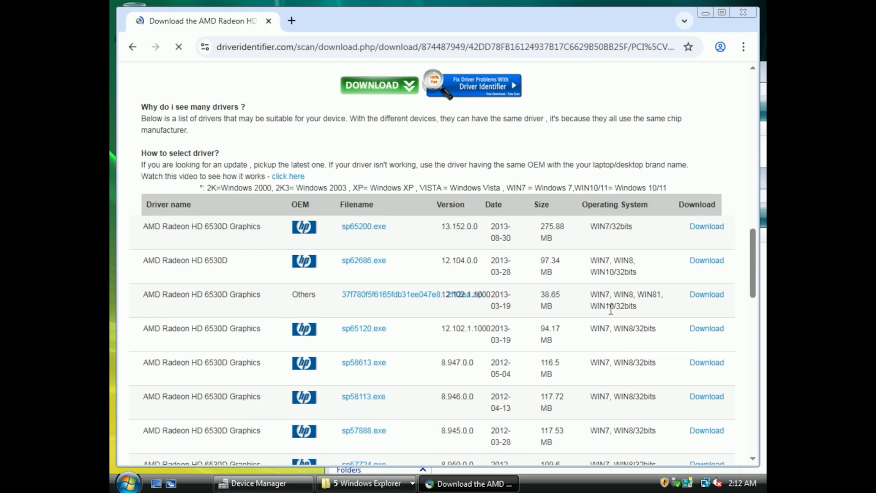
Return to the Google results and open AMD's driver page for the A6-3600 with Radeon HD 6530D.
{"action": "scroll", "coordinate": [611, 311], "scroll_direction": "down", "scroll_amount": 5}
{"action": "left_click", "coordinate": [132, 46]}
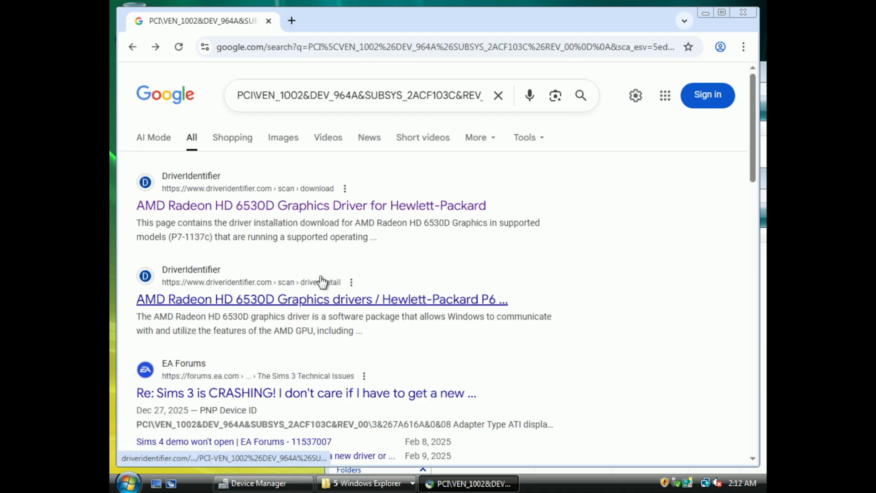
{"action": "left_click", "coordinate": [314, 298]}
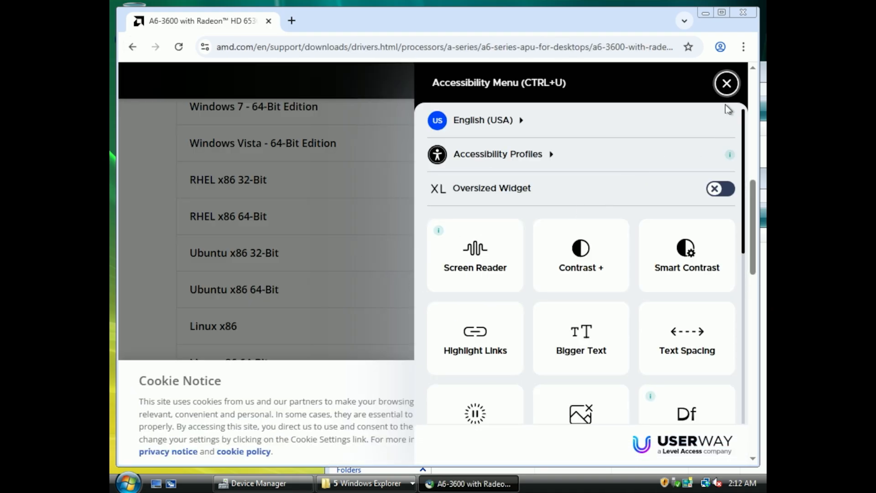
Dismiss the accessibility menu and cookie notice, and download Catalyst Software Suite 13.12 for Windows Vista - 64-Bit Edition.
{"action": "left_click", "coordinate": [727, 83]}
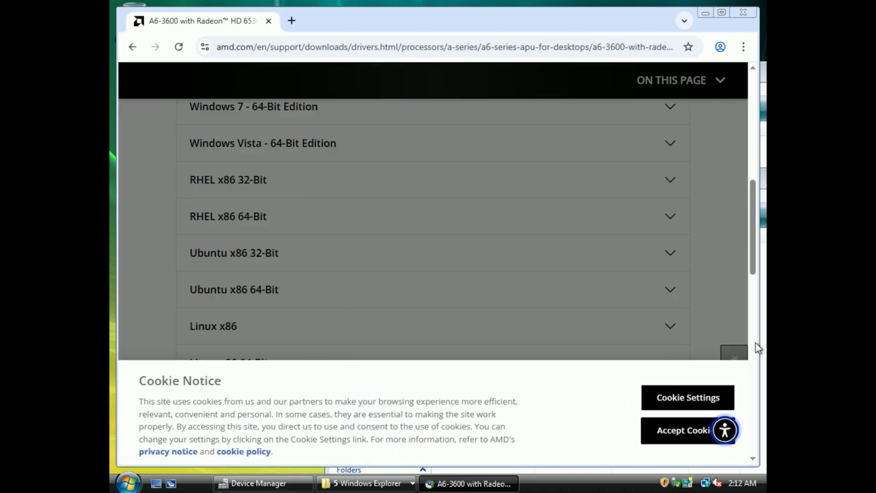
{"action": "left_click", "coordinate": [678, 439]}
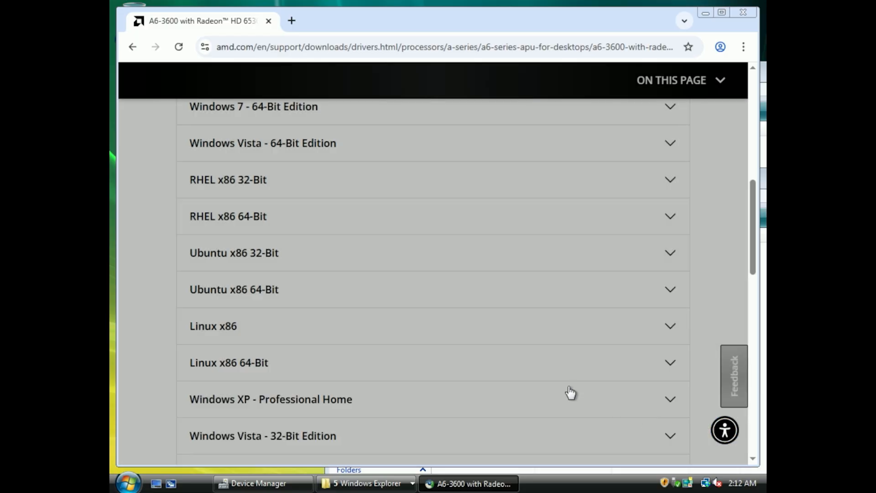
{"action": "left_click", "coordinate": [251, 153]}
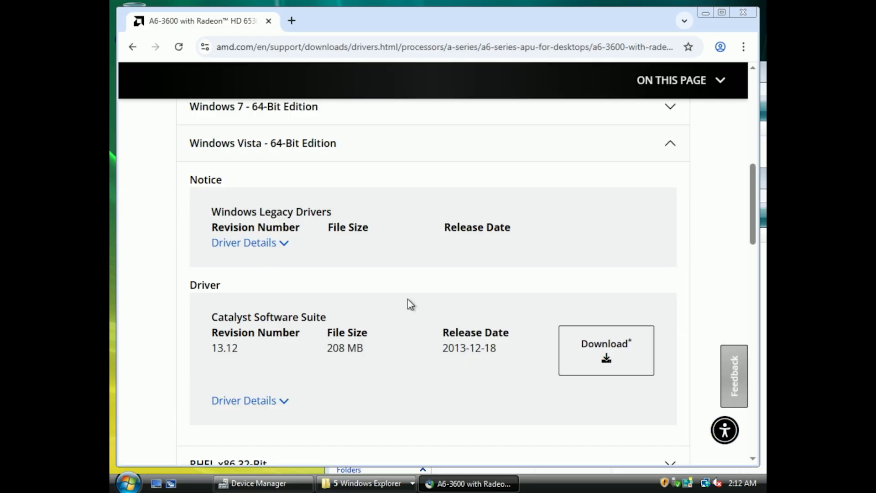
{"action": "left_click", "coordinate": [606, 360]}
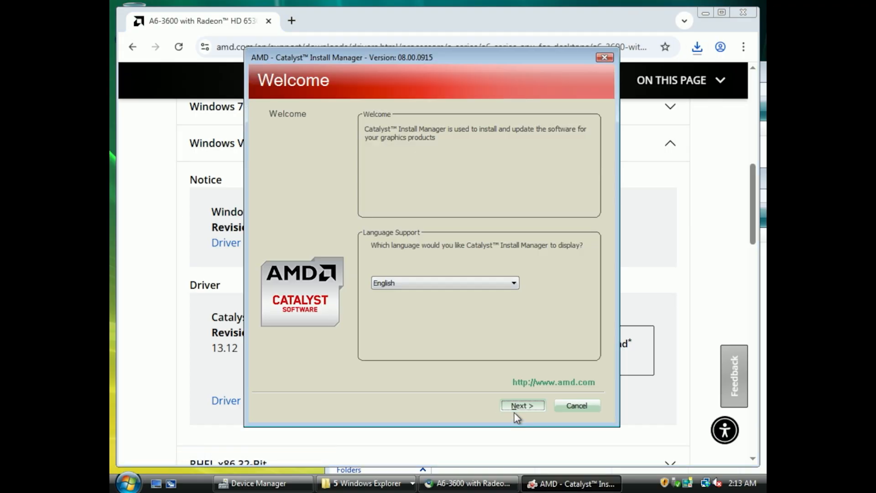
Start an Express install of AMD Catalyst in English, accepting the license and creating the C:\Program Files\ATI Technologies folder.
{"action": "left_click", "coordinate": [513, 406]}
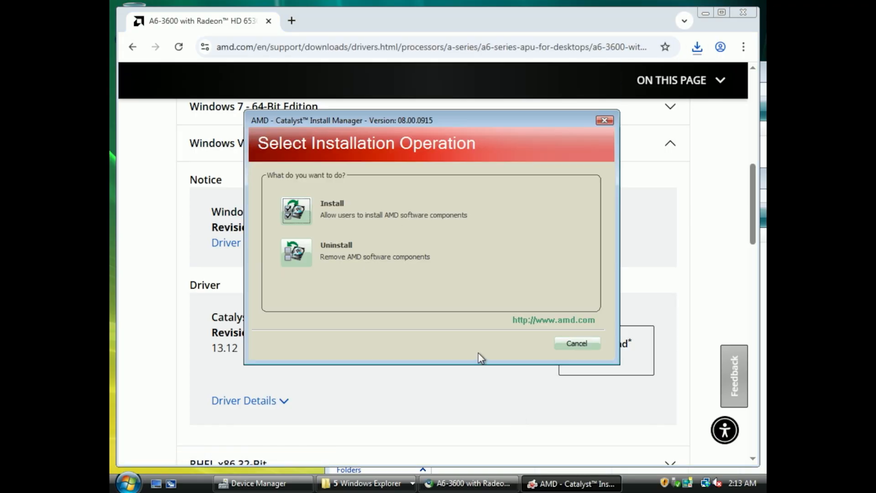
{"action": "left_click", "coordinate": [314, 210]}
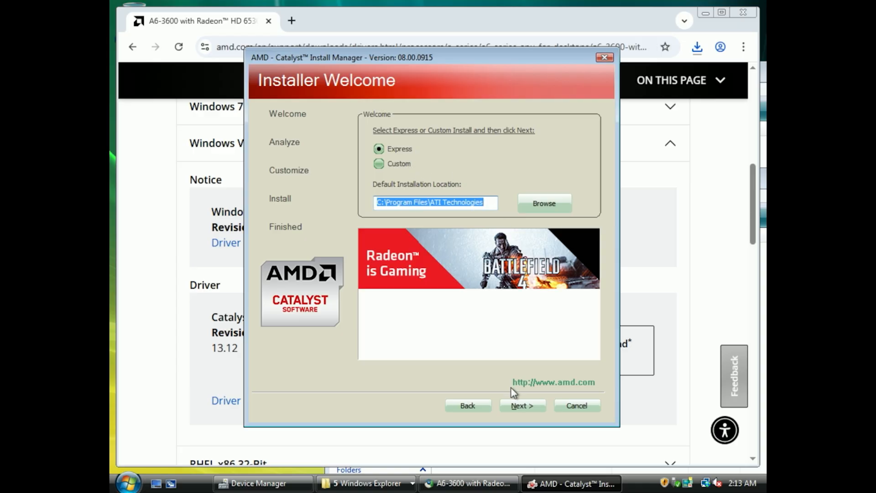
{"action": "left_click", "coordinate": [536, 409]}
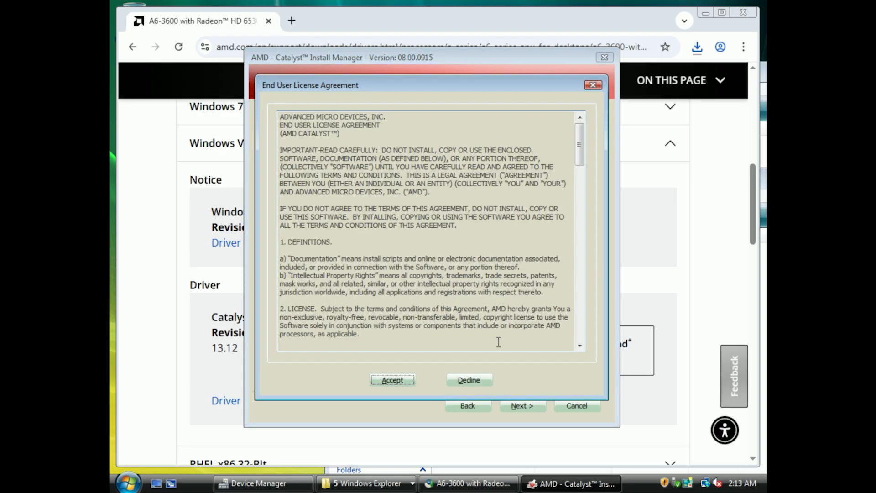
{"action": "left_click", "coordinate": [387, 383]}
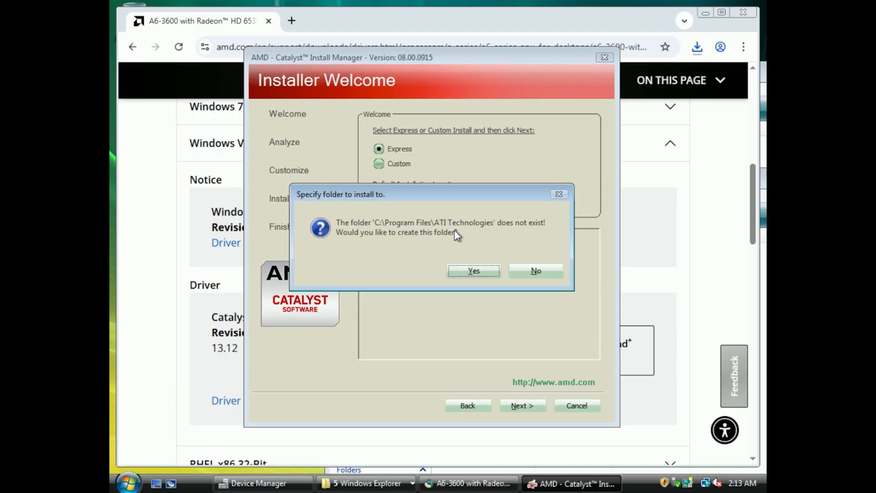
{"action": "key", "text": "Return"}
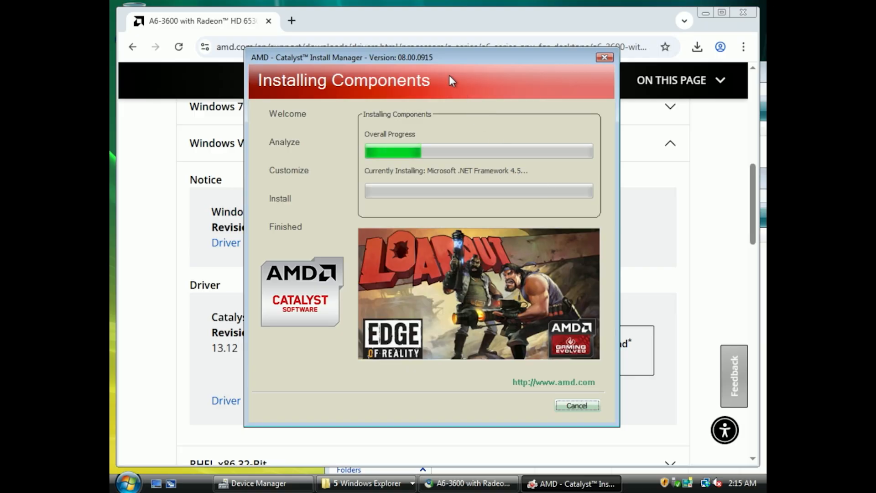
Move the Catalyst installer aside and download the English .NET Framework 4.5 setup, dotNetFx45_Full_setup.exe, from Microsoft in a new browser tab.
{"action": "left_click_drag", "start_coordinate": [466, 60], "coordinate": [505, 65]}
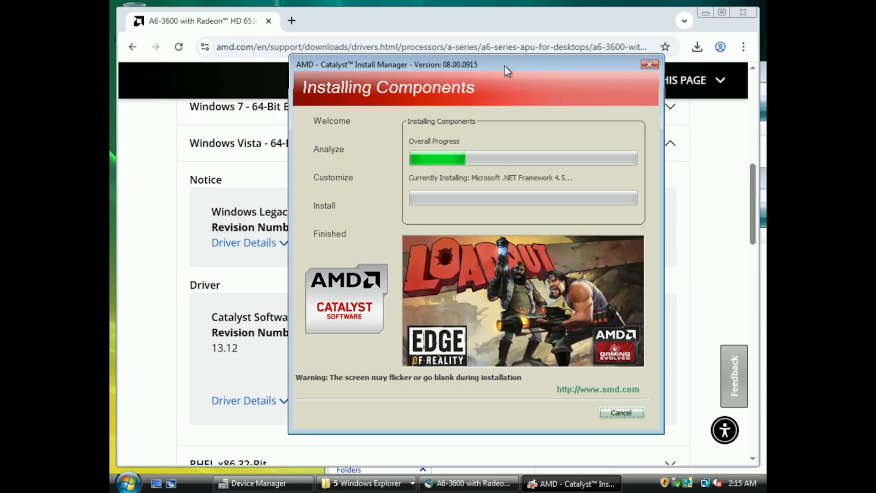
{"action": "left_click", "coordinate": [332, 29]}
{"action": "left_click", "coordinate": [291, 21]}
{"action": "scroll", "coordinate": [349, 210], "scroll_direction": "down", "scroll_amount": 4}
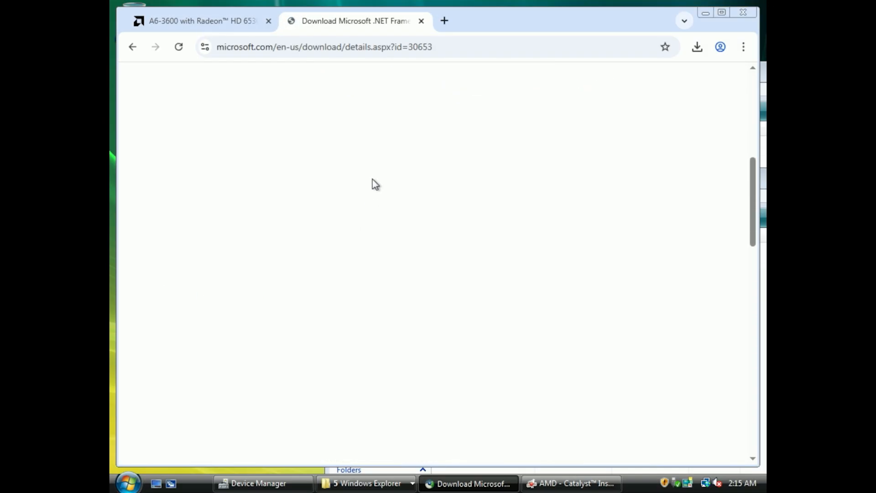
{"action": "scroll", "coordinate": [379, 164], "scroll_direction": "down", "scroll_amount": 2}
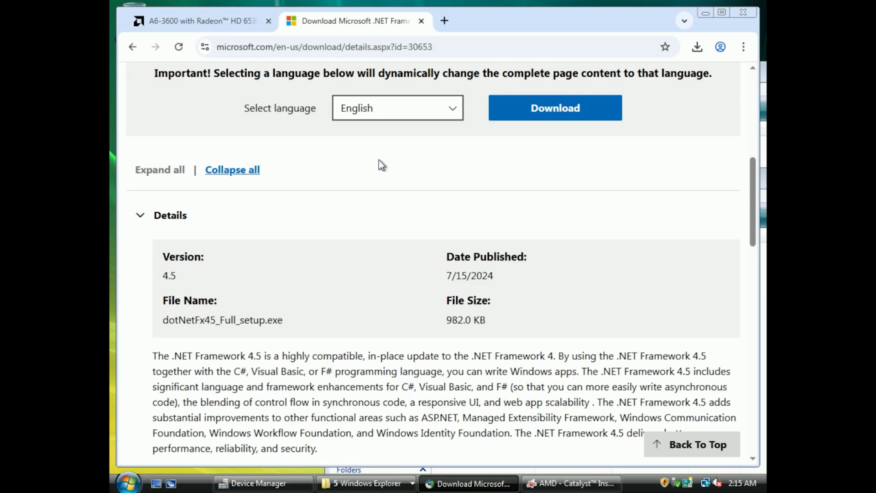
{"action": "left_click", "coordinate": [581, 116]}
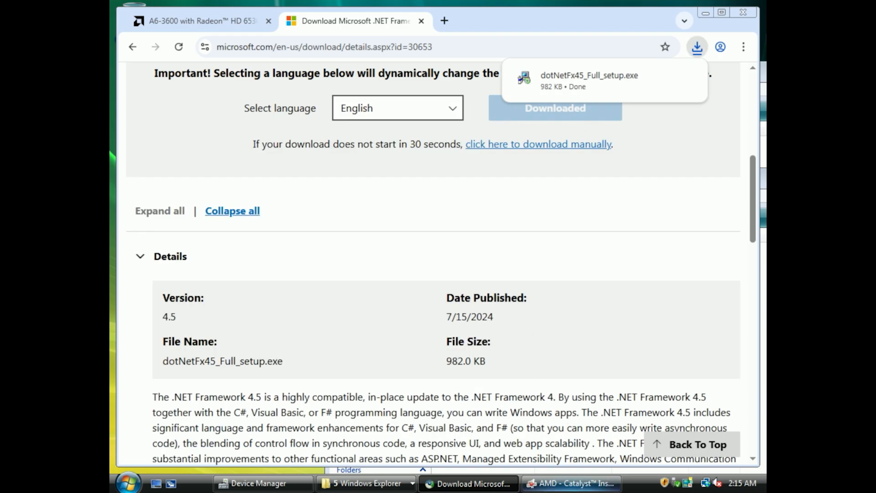
Cancel the running AMD Catalyst installation and confirm the cancellation.
{"action": "left_click", "coordinate": [543, 486]}
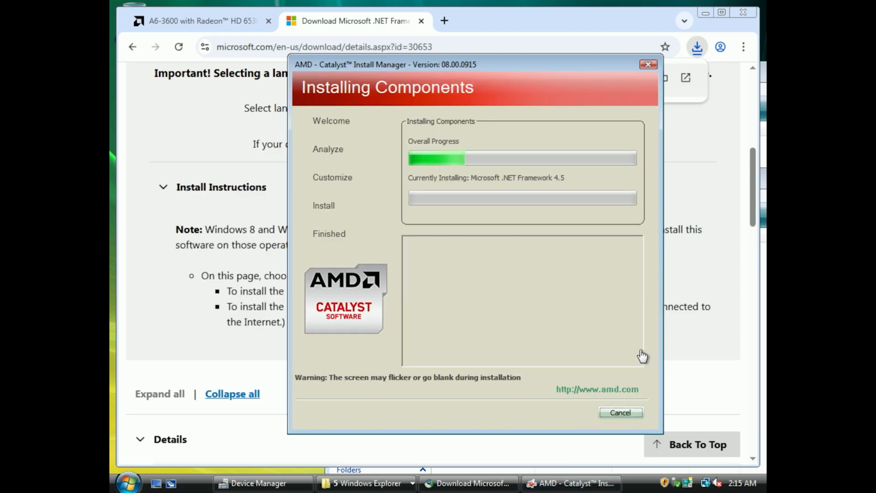
{"action": "left_click", "coordinate": [621, 412]}
{"action": "left_click", "coordinate": [472, 281]}
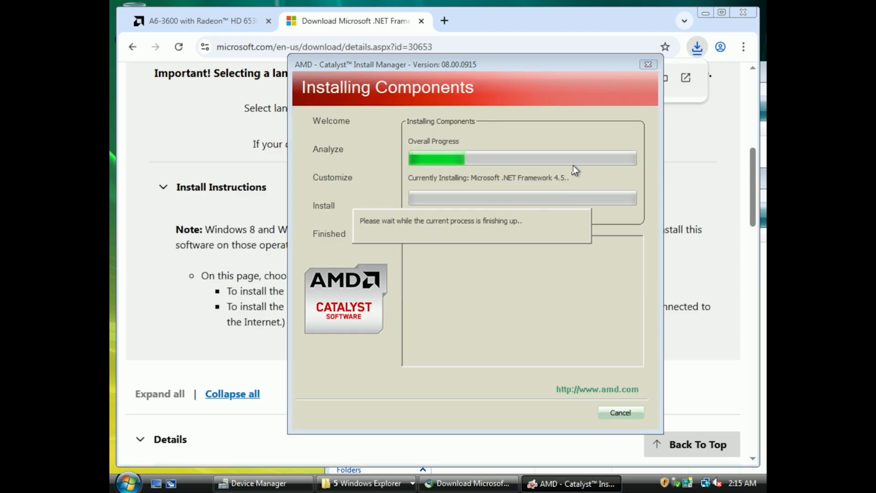
Run the downloaded dotNetFx45_Full_setup.exe and allow it to continue.
{"action": "left_click", "coordinate": [696, 47]}
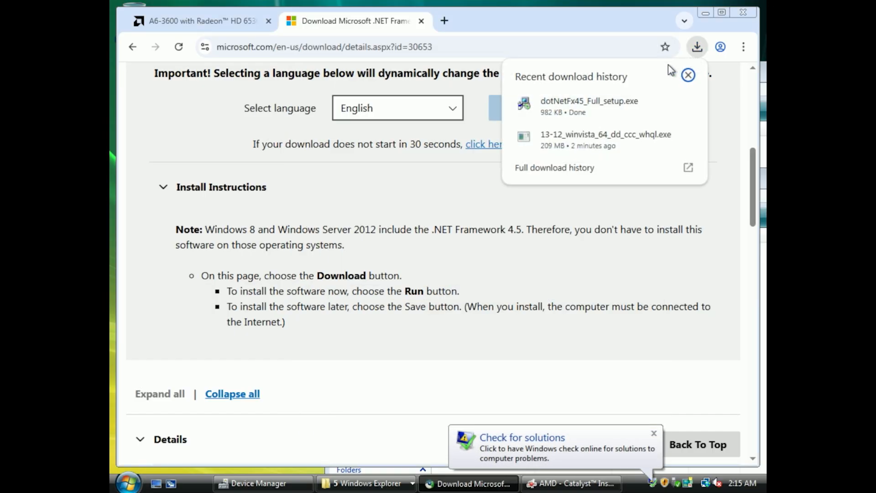
{"action": "left_click", "coordinate": [616, 105]}
{"action": "left_click", "coordinate": [461, 252]}
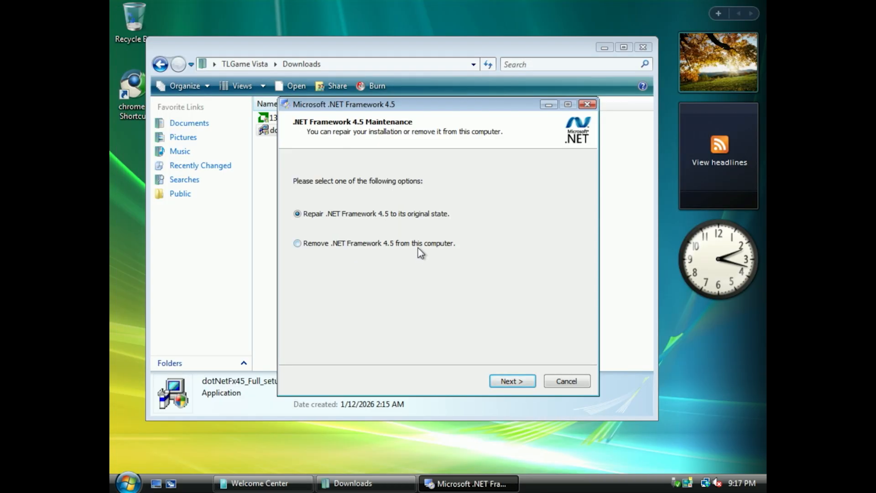
{"action": "left_click", "coordinate": [418, 247]}
{"action": "left_click", "coordinate": [511, 381]}
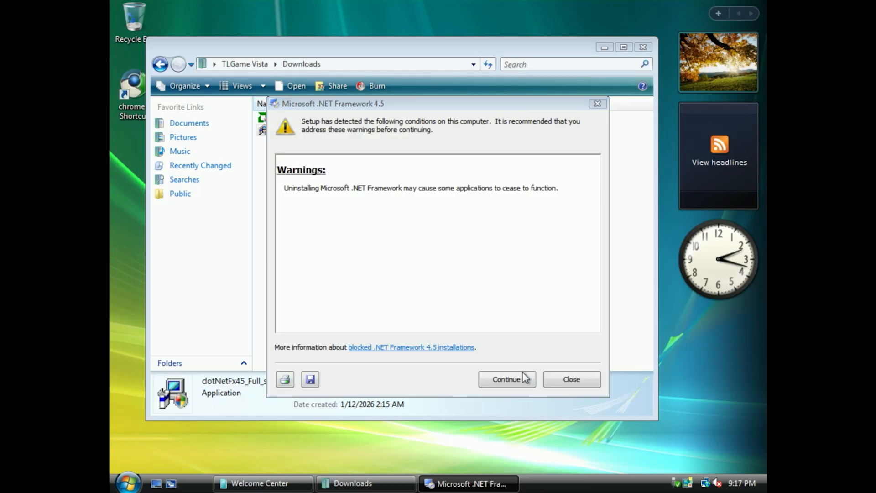
{"action": "left_click", "coordinate": [574, 382]}
{"action": "left_click", "coordinate": [573, 382]}
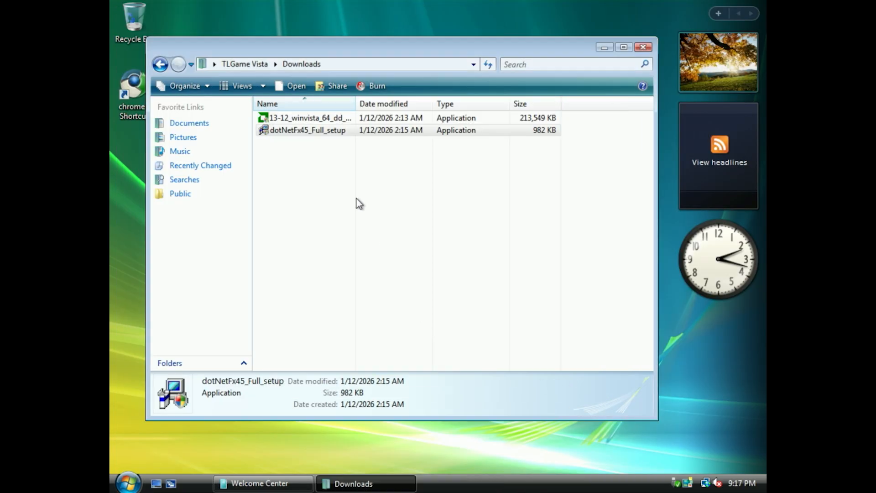
Run dotNetFx45_Full_setup from the Downloads folder and remove .NET Framework 4.5 from the computer, continuing past the warning.
{"action": "double_click", "coordinate": [330, 136]}
{"action": "left_click", "coordinate": [461, 267]}
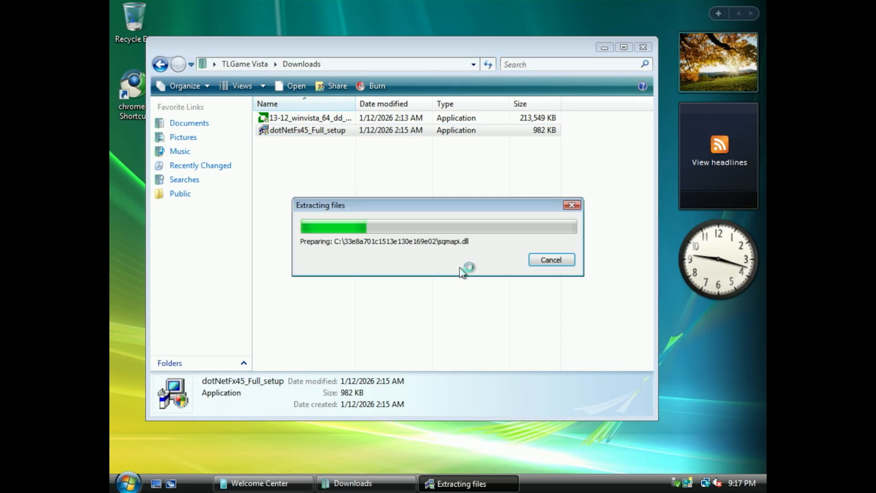
{"action": "left_click", "coordinate": [424, 243]}
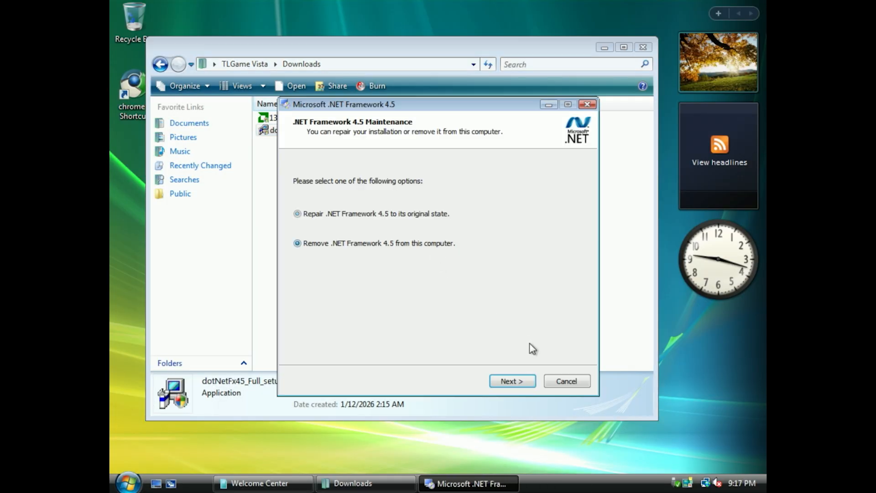
{"action": "left_click", "coordinate": [510, 379]}
{"action": "left_click", "coordinate": [508, 378]}
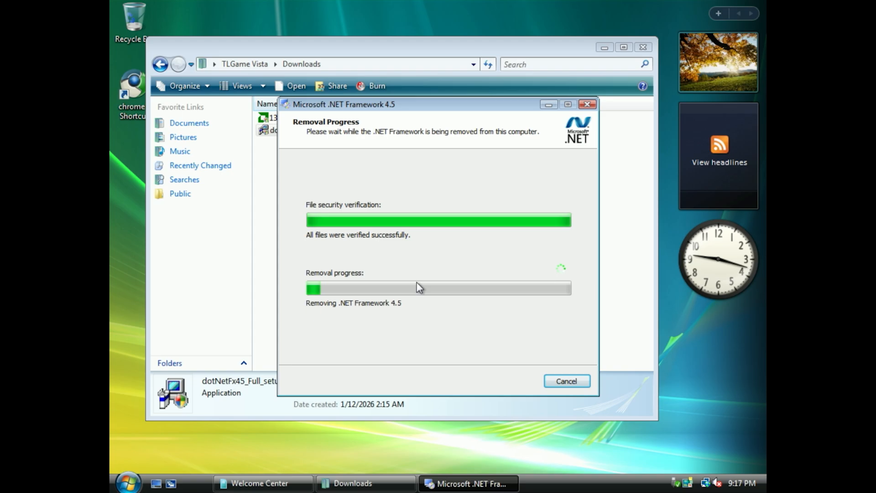
{"action": "left_click_drag", "start_coordinate": [373, 107], "coordinate": [348, 101]}
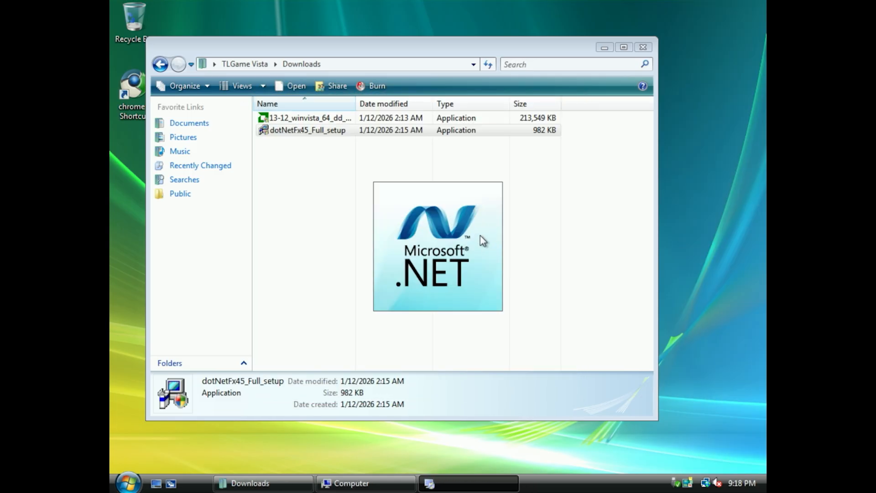
Accept the .NET Framework 4.5 license terms and try installing it, repeating the attempt in a second run of the setup.
{"action": "left_click", "coordinate": [353, 276]}
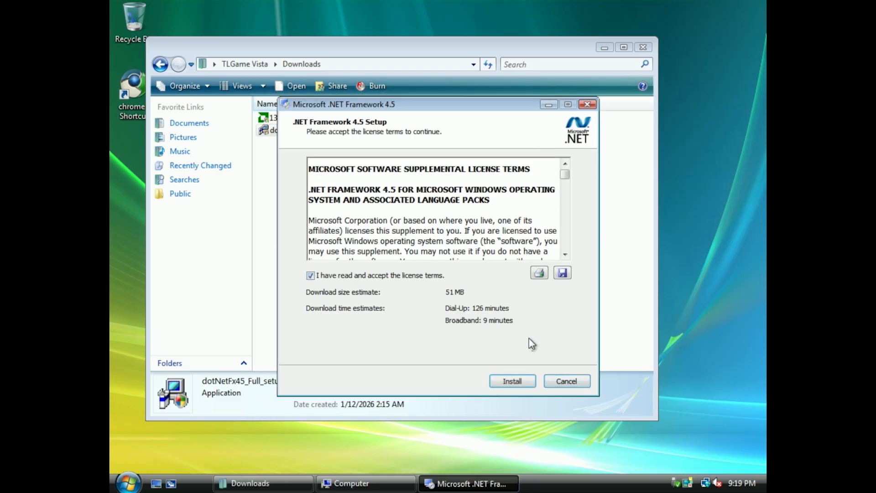
{"action": "left_click", "coordinate": [515, 380]}
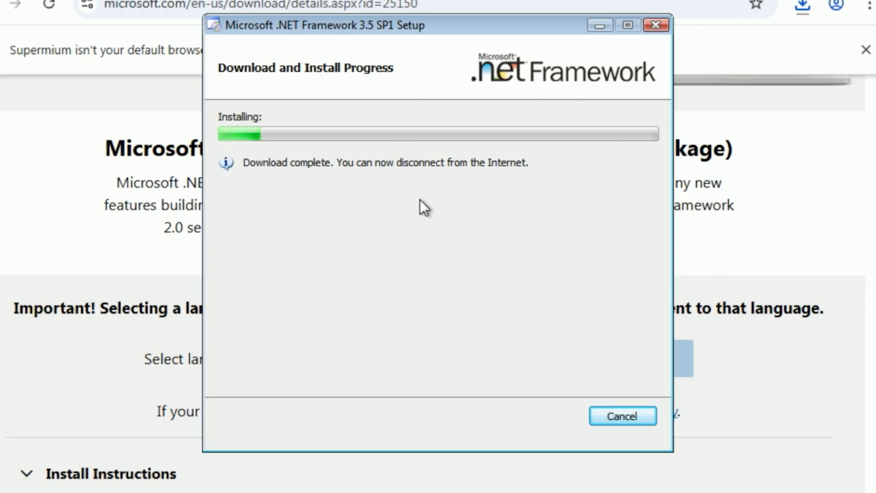
{"action": "left_click", "coordinate": [430, 276]}
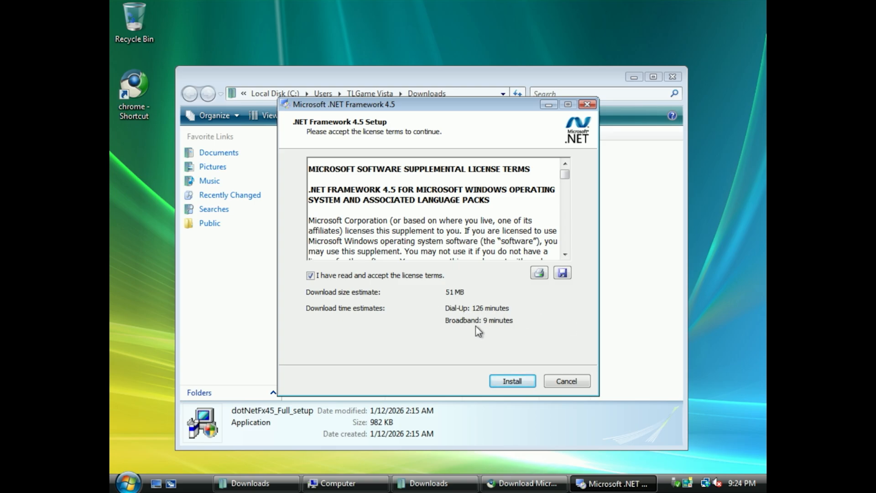
{"action": "left_click", "coordinate": [510, 380]}
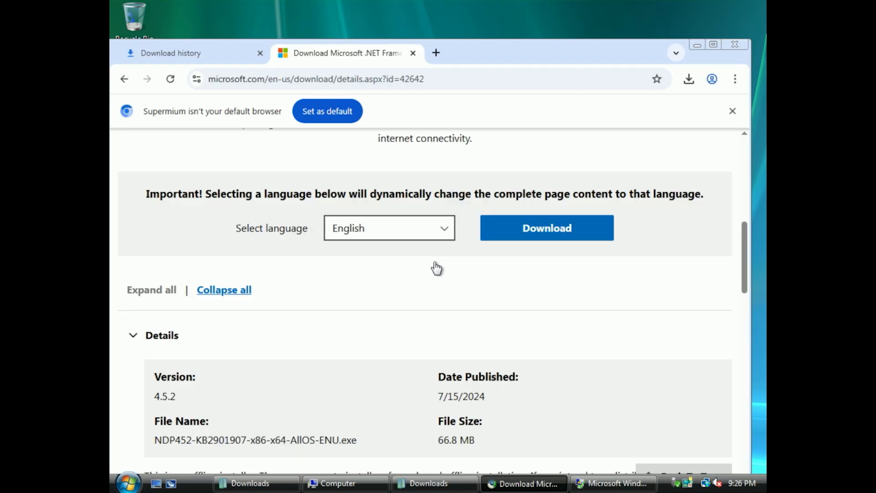
Download the English .NET Framework 4.5.2 offline installer, NDP452-KB2901907-x86-x64-AllOS-ENU.exe, run it with permission, and move its installation window aside.
{"action": "scroll", "coordinate": [440, 262], "scroll_direction": "up", "scroll_amount": 2}
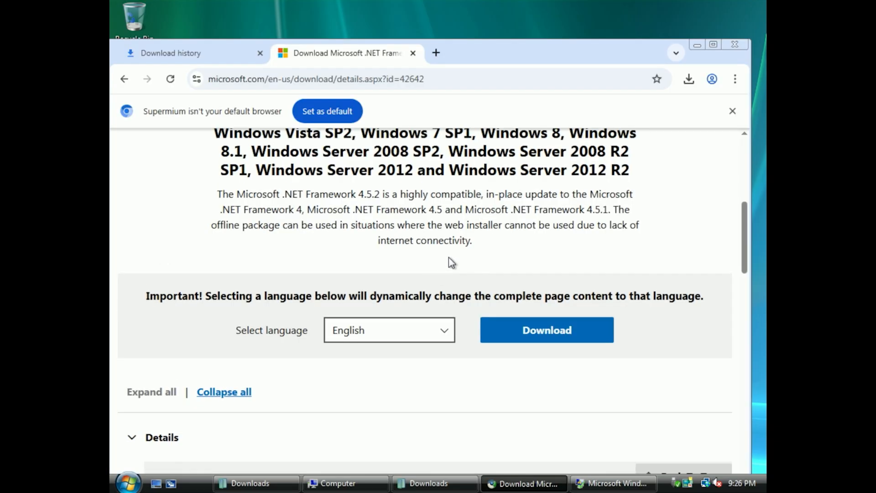
{"action": "left_click", "coordinate": [547, 341]}
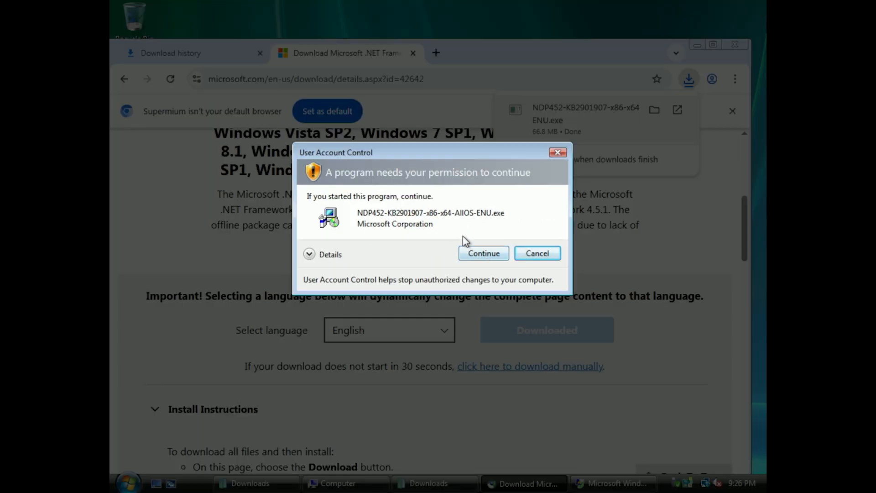
{"action": "left_click", "coordinate": [471, 251]}
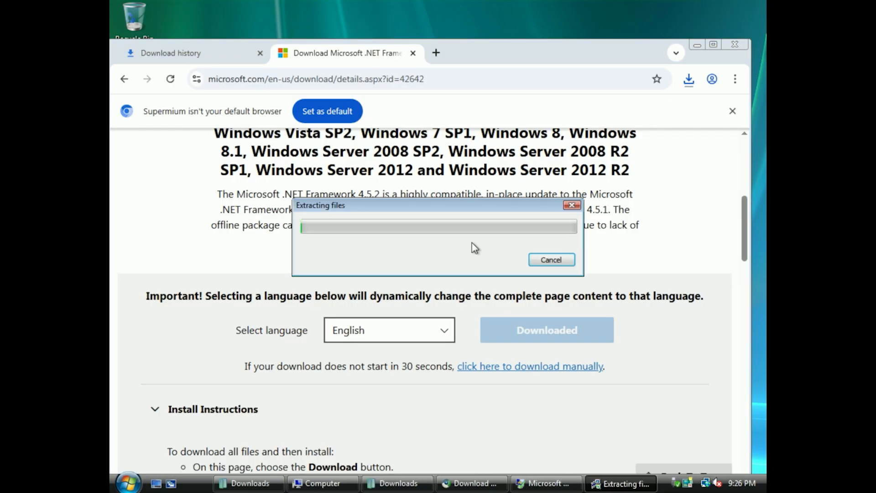
{"action": "left_click_drag", "start_coordinate": [446, 206], "coordinate": [436, 226]}
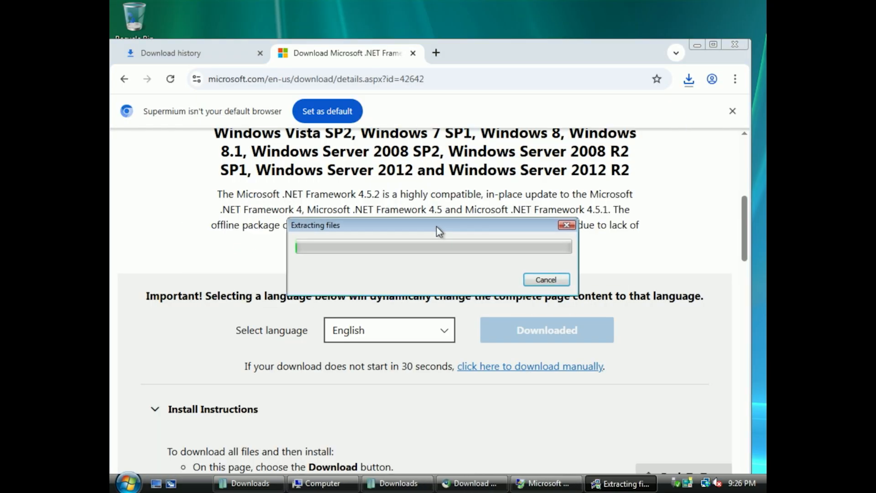
{"action": "left_click", "coordinate": [419, 186]}
{"action": "scroll", "coordinate": [411, 180], "scroll_direction": "up", "scroll_amount": 4}
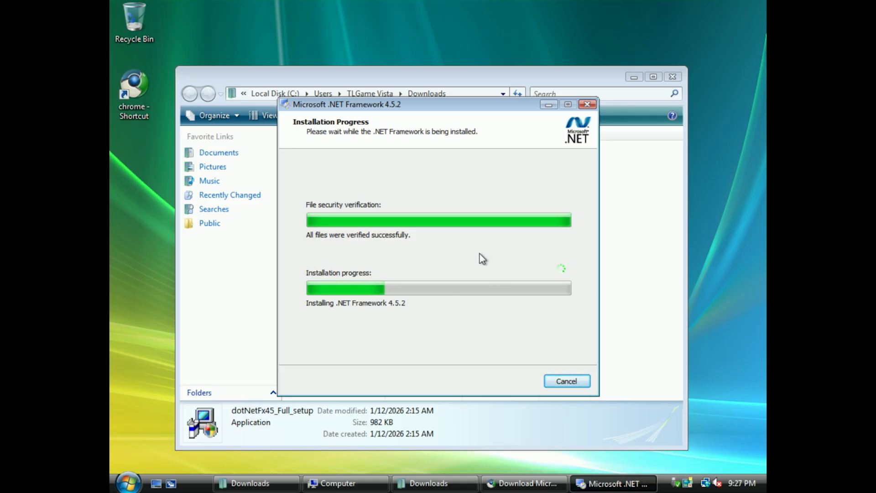
{"action": "left_click_drag", "start_coordinate": [406, 109], "coordinate": [371, 95]}
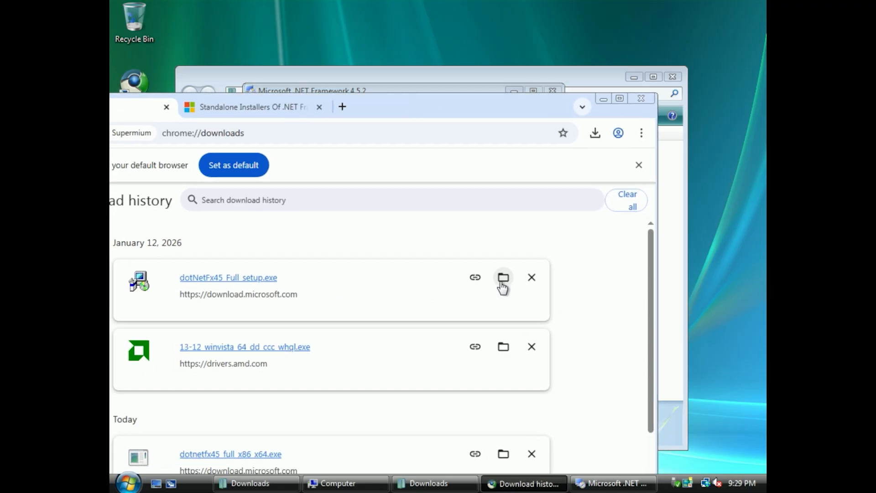
Locate dotNetFx45_Full_setup.exe from the download history, move it onto the desktop, and minimize the folder and browser windows.
{"action": "left_click", "coordinate": [432, 130]}
{"action": "left_click_drag", "start_coordinate": [427, 116], "coordinate": [455, 43]}
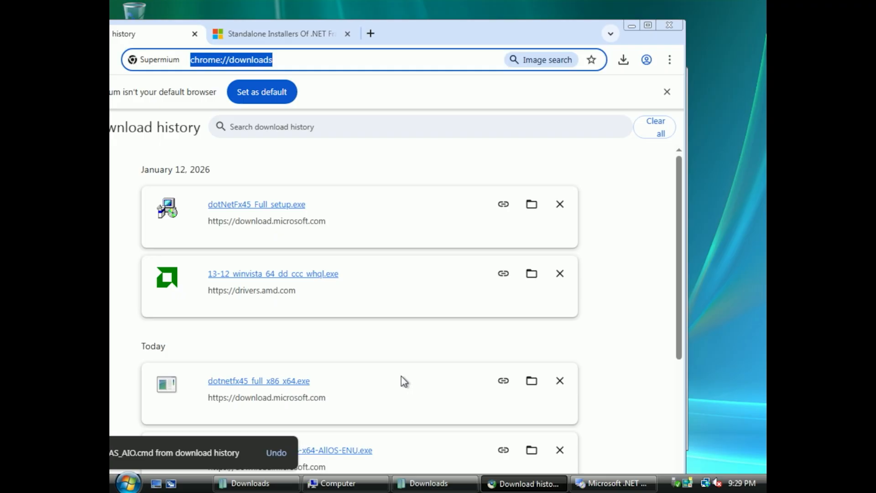
{"action": "scroll", "coordinate": [398, 382], "scroll_direction": "down", "scroll_amount": 3}
{"action": "scroll", "coordinate": [341, 334], "scroll_direction": "up", "scroll_amount": 3}
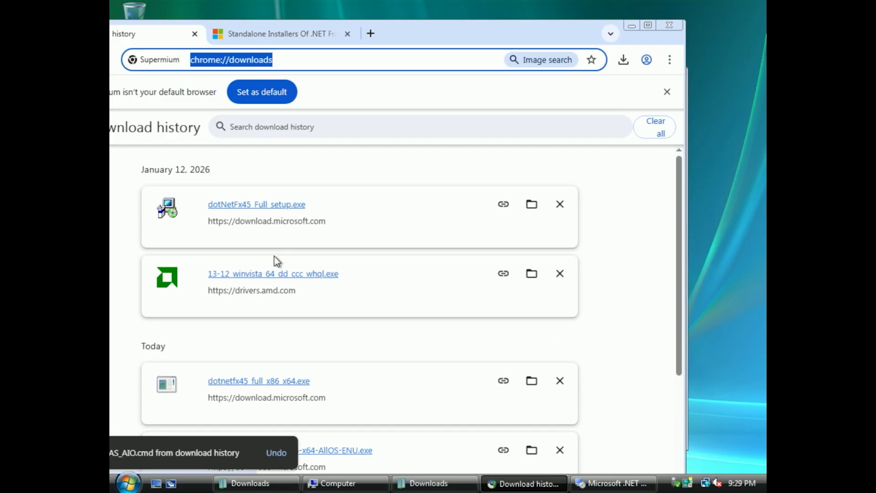
{"action": "left_click", "coordinate": [530, 210]}
{"action": "left_click_drag", "start_coordinate": [294, 173], "coordinate": [737, 114]}
{"action": "left_click", "coordinate": [636, 78]}
{"action": "left_click", "coordinate": [631, 26]}
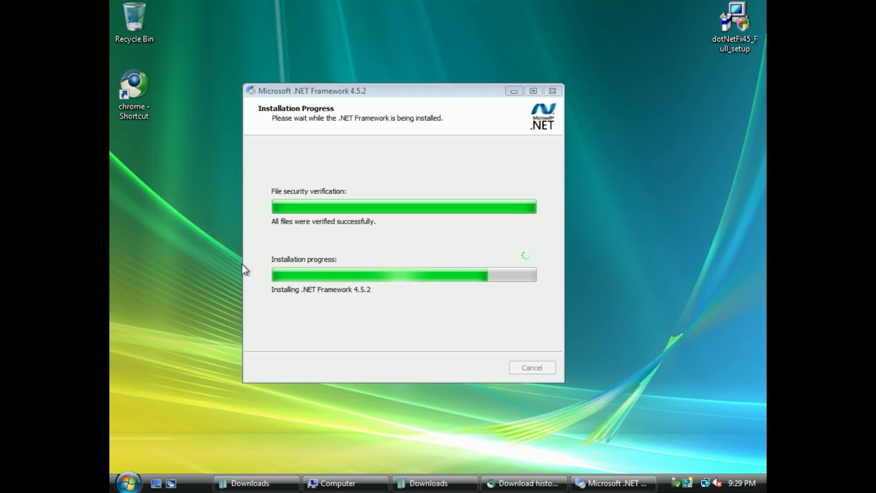
Finish the .NET Framework 4.5.2 installation and bring up the Downloads folder.
{"action": "left_click", "coordinate": [256, 208]}
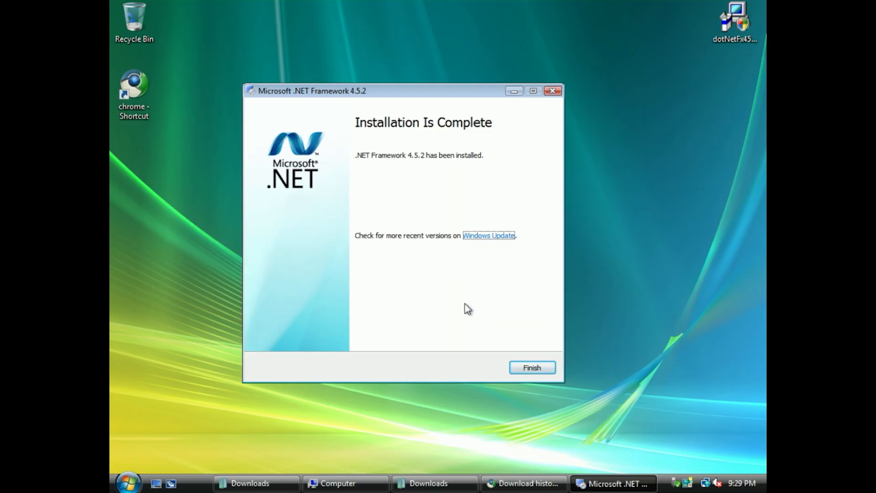
{"action": "left_click", "coordinate": [532, 367]}
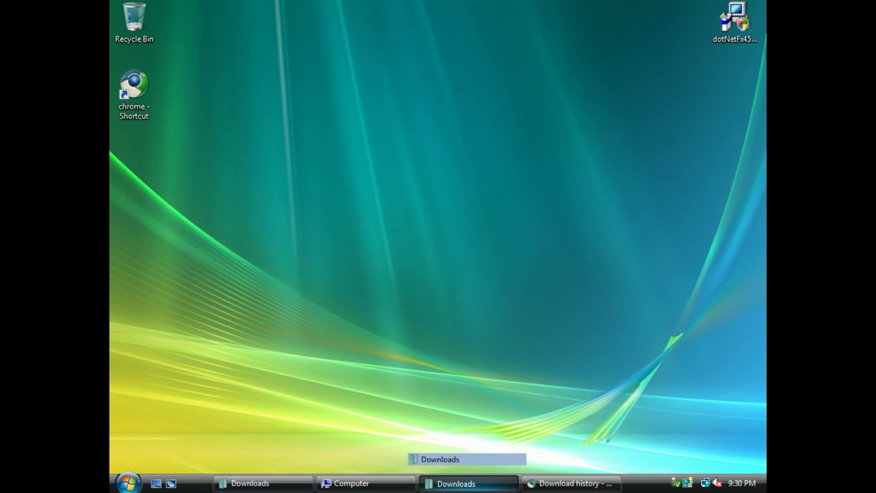
{"action": "left_click", "coordinate": [455, 482]}
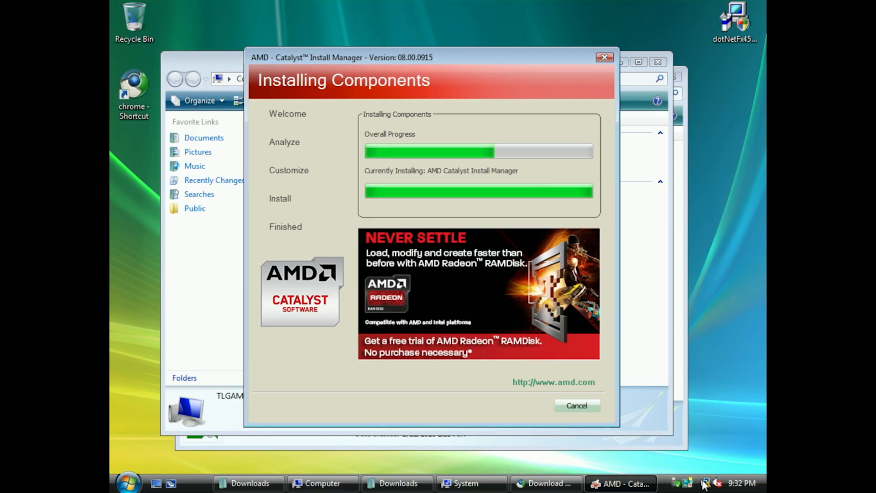
Test the internet connection by loading google.com in a new browser tab, and look at the network connection options.
{"action": "mouse_move", "coordinate": [705, 485]}
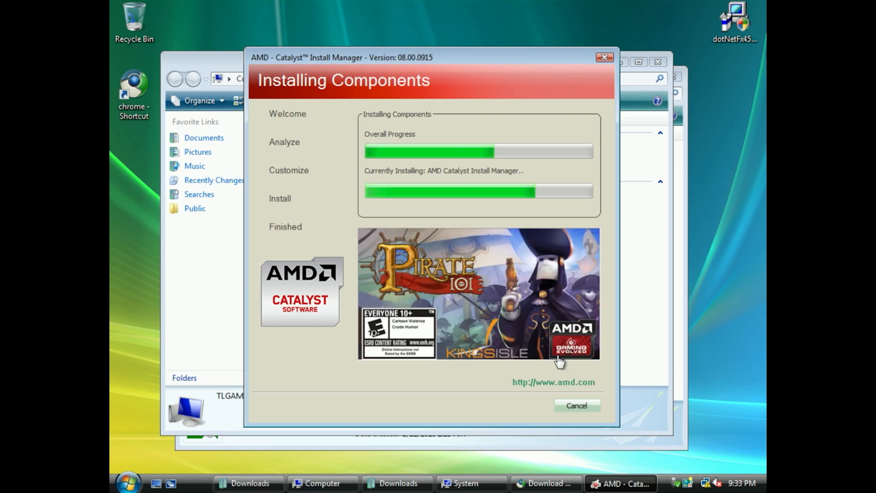
{"action": "left_click", "coordinate": [545, 483]}
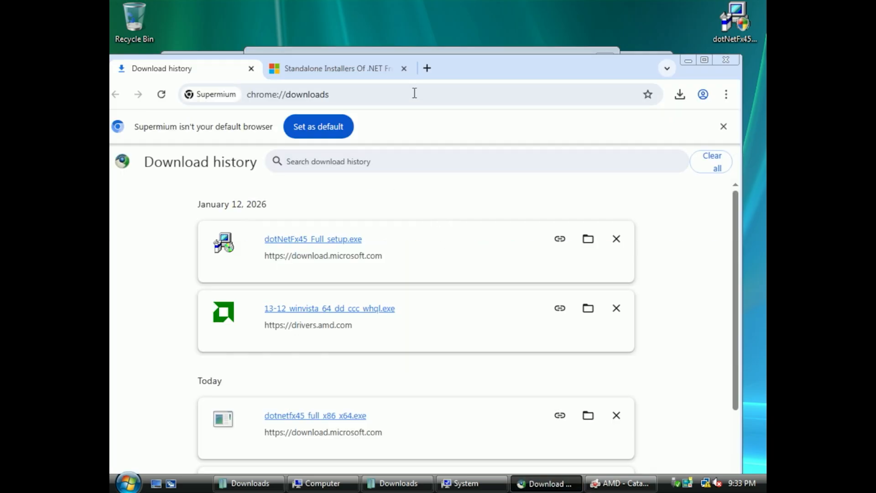
{"action": "left_click", "coordinate": [428, 69]}
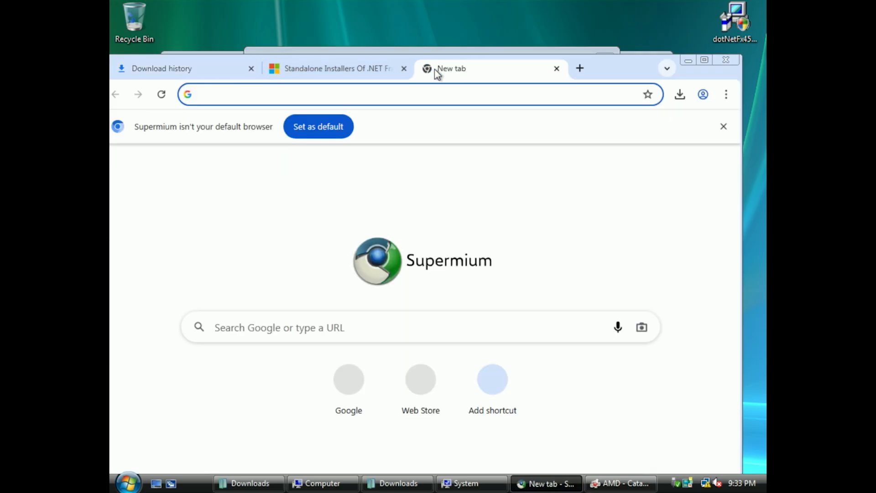
{"action": "type", "text": "google.com"}
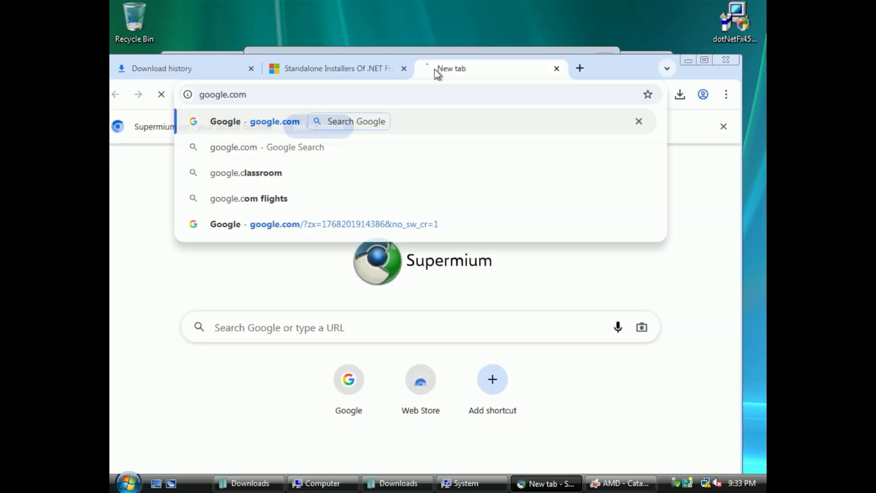
{"action": "key", "text": "Return"}
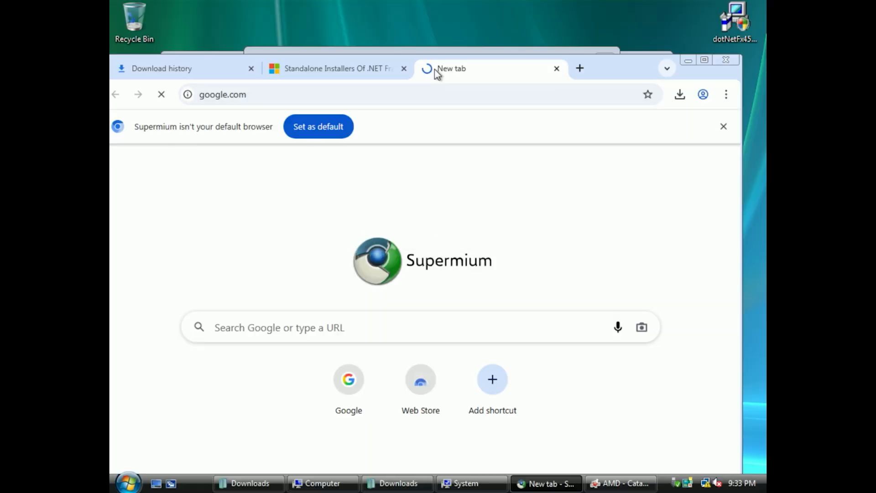
{"action": "left_click_drag", "start_coordinate": [607, 82], "coordinate": [580, 26]}
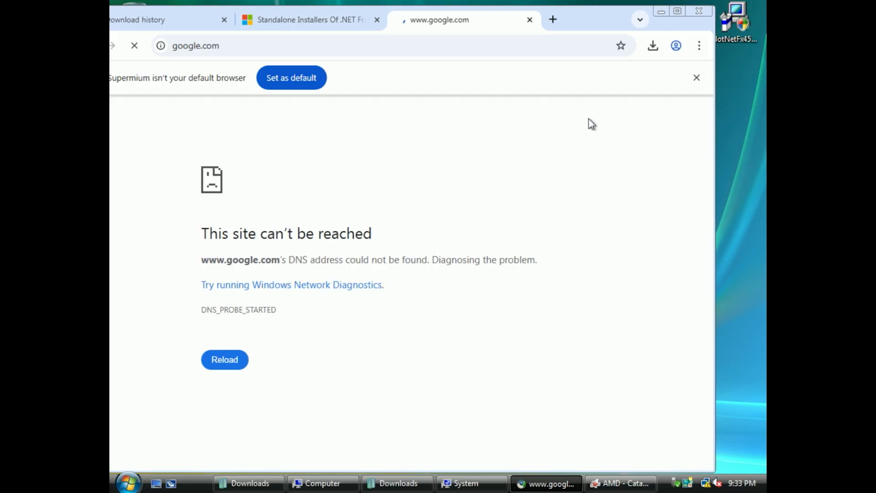
{"action": "left_click", "coordinate": [661, 12]}
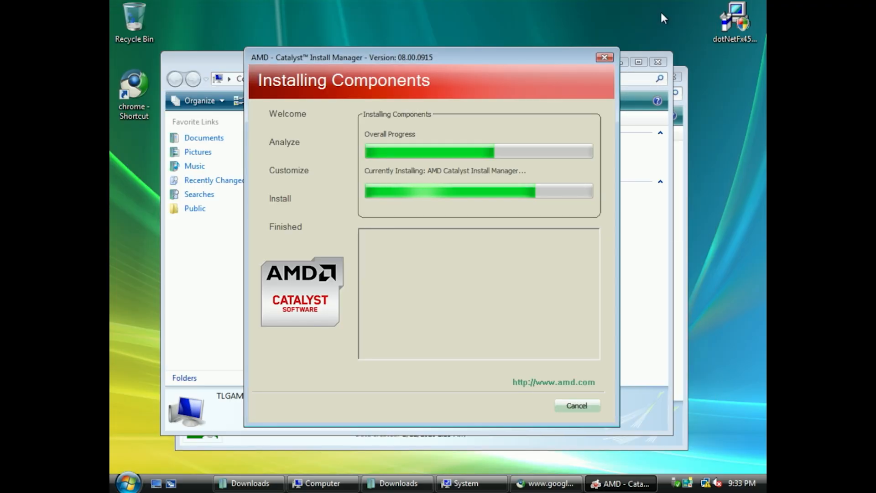
{"action": "right_click", "coordinate": [705, 486]}
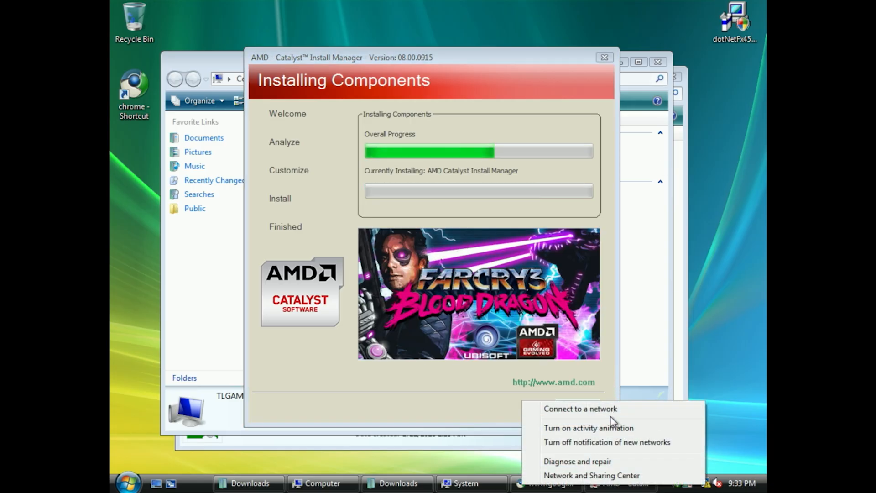
{"action": "left_click", "coordinate": [712, 367]}
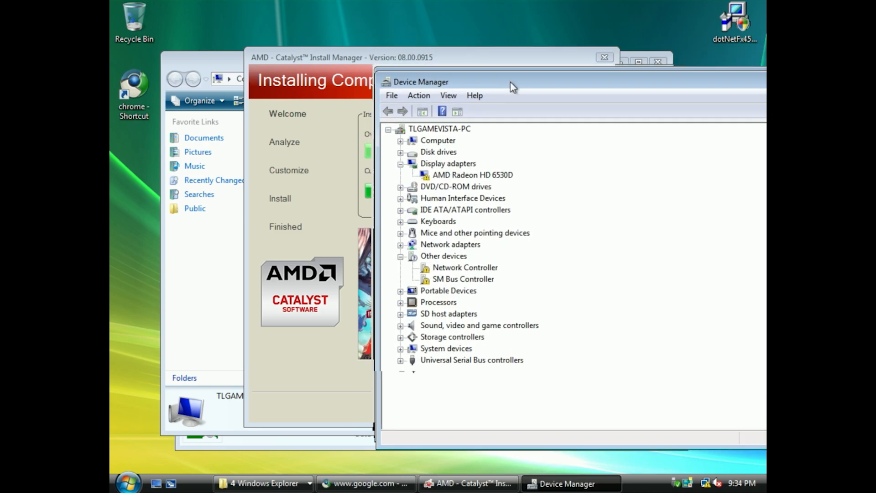
Arrange the Device Manager and AMD Catalyst Install Manager windows side by side.
{"action": "left_click_drag", "start_coordinate": [511, 84], "coordinate": [695, 233]}
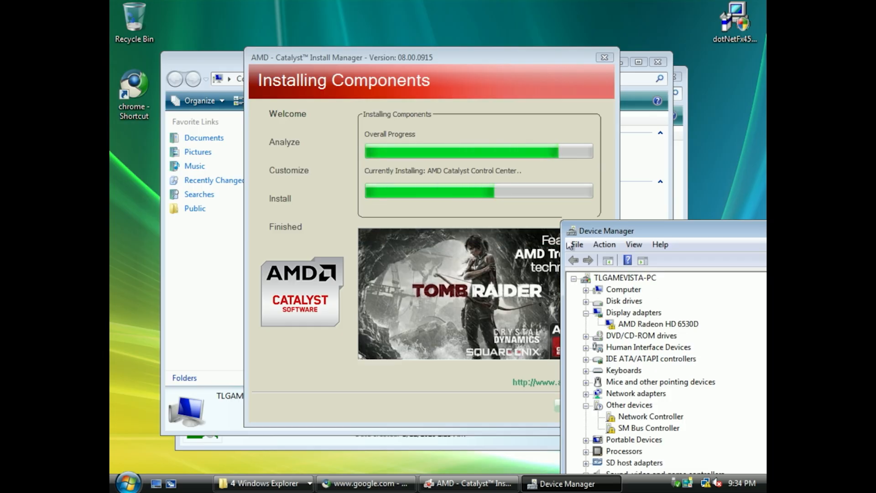
{"action": "left_click_drag", "start_coordinate": [490, 59], "coordinate": [404, 52]}
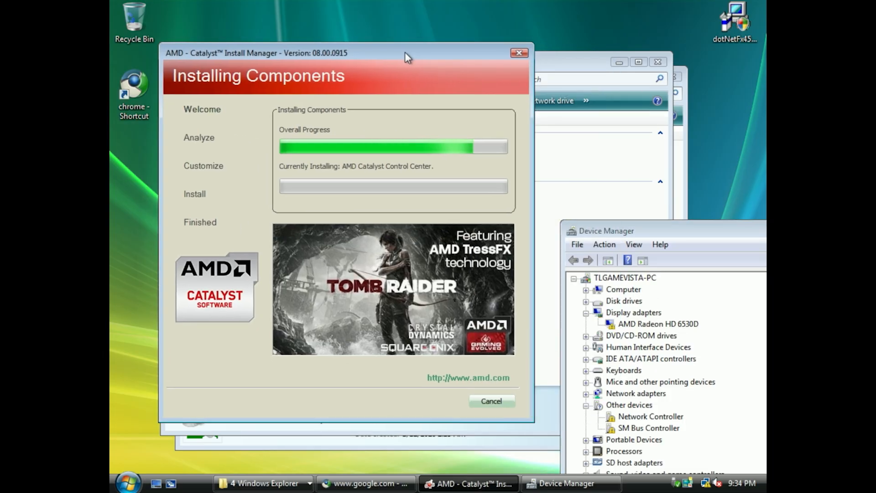
{"action": "left_click_drag", "start_coordinate": [672, 237], "coordinate": [645, 200]}
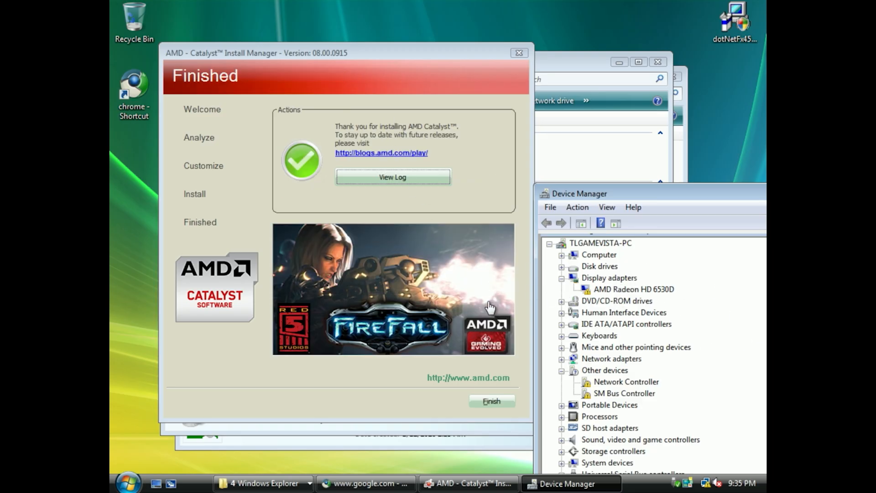
Finish the AMD Catalyst installation, agree to the system reboot, and restart the computer.
{"action": "left_click", "coordinate": [500, 402]}
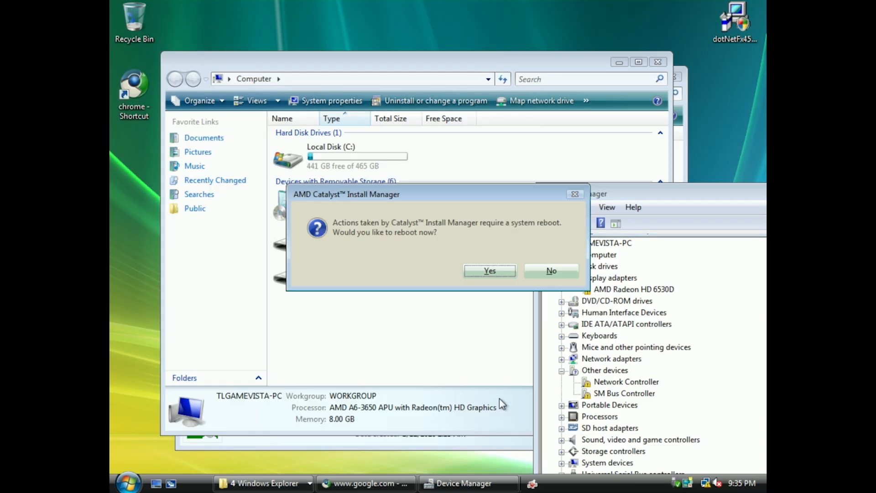
{"action": "left_click", "coordinate": [488, 273]}
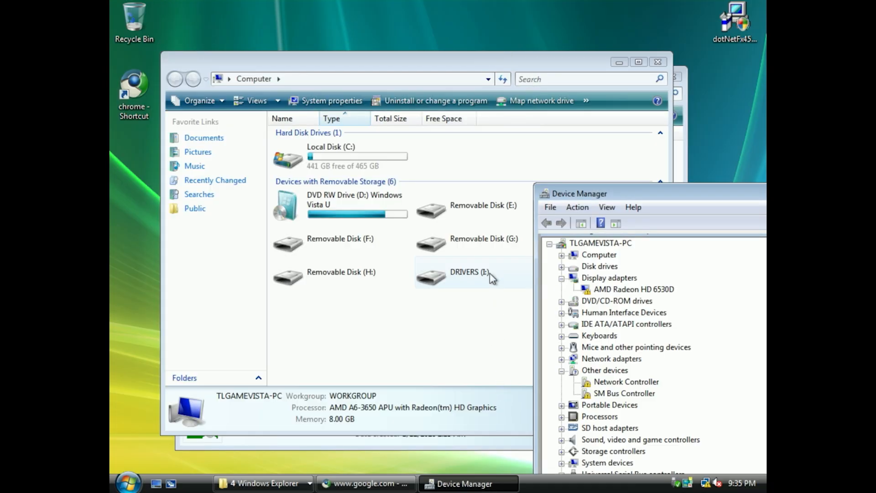
{"action": "key", "text": "super"}
{"action": "left_click", "coordinate": [354, 461]}
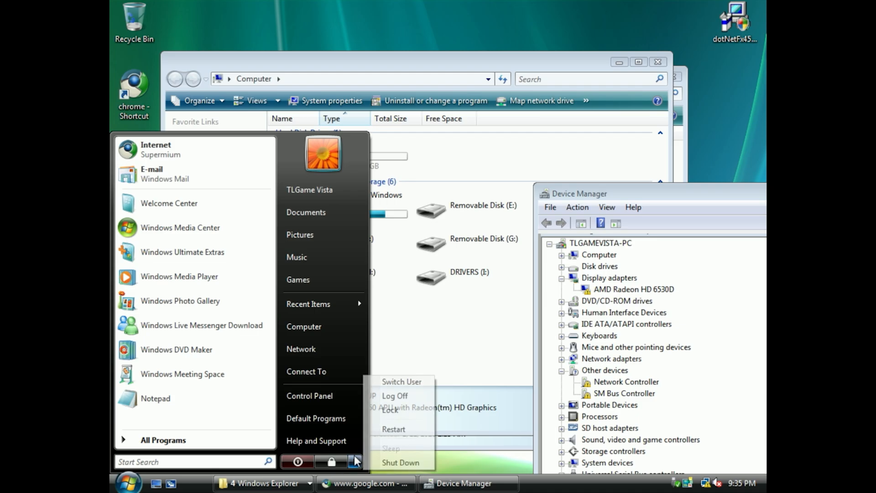
{"action": "left_click", "coordinate": [373, 429]}
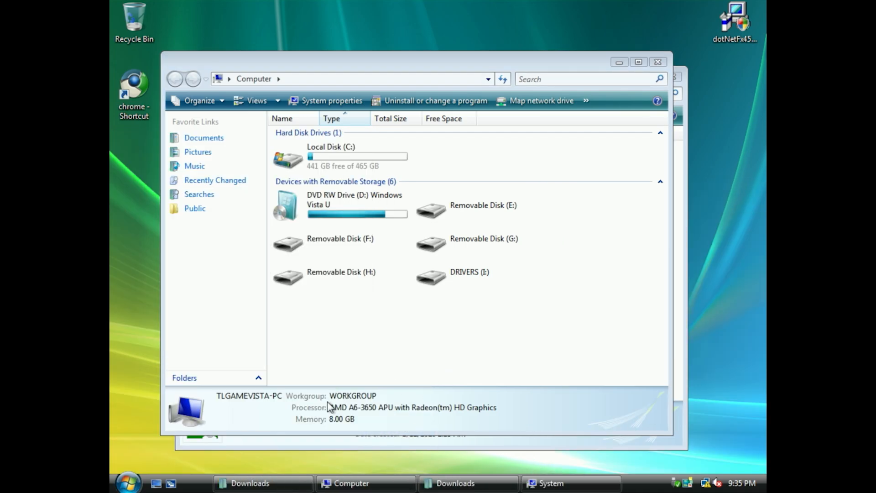
{"action": "left_click", "coordinate": [129, 482]}
{"action": "left_click", "coordinate": [354, 461]}
{"action": "left_click", "coordinate": [382, 427]}
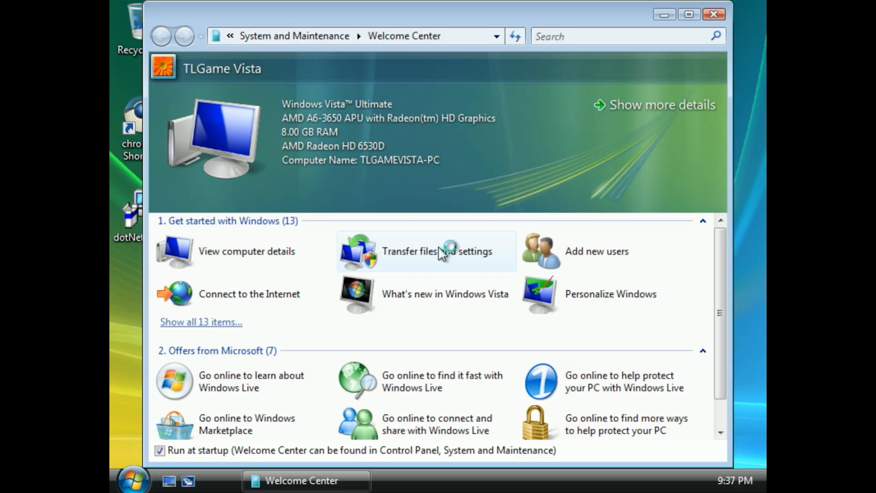
Minimize the Welcome Center and launch AMD Catalyst Control Center from the desktop.
{"action": "left_click", "coordinate": [662, 14]}
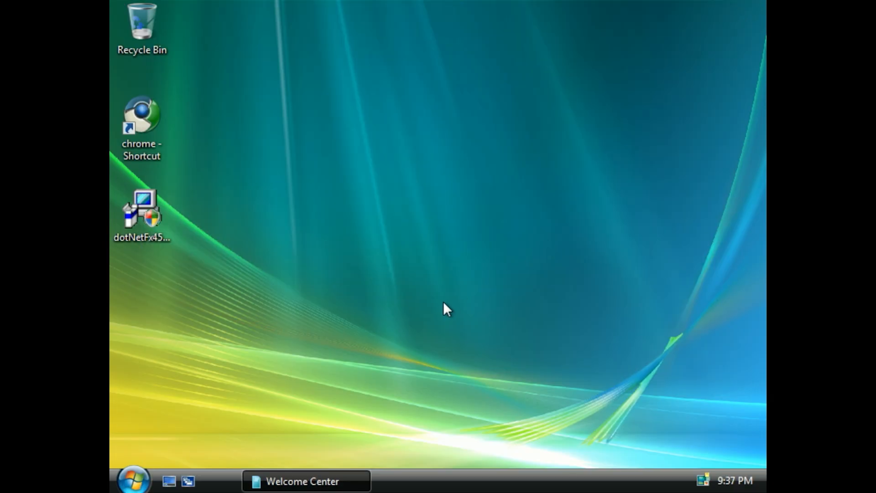
{"action": "right_click", "coordinate": [393, 325]}
{"action": "left_click", "coordinate": [502, 135]}
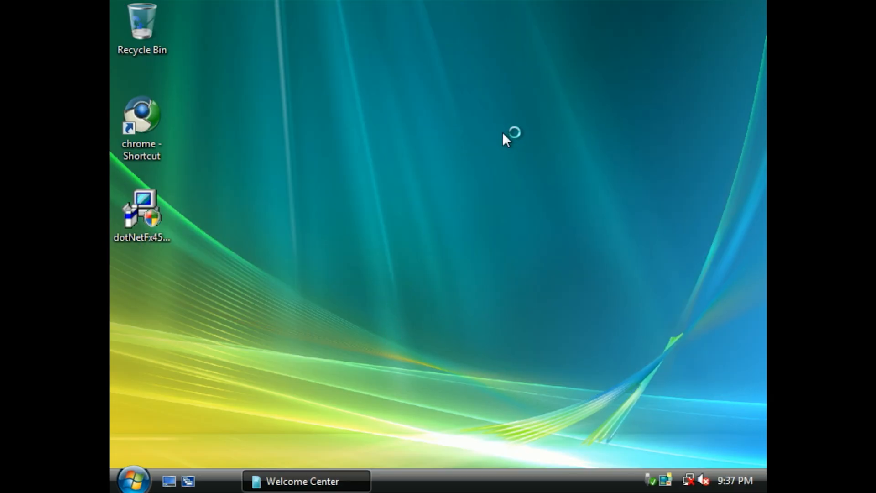
Open Device Manager, check the graphics card under Display adapters, and minimize the window.
{"action": "left_click", "coordinate": [133, 479]}
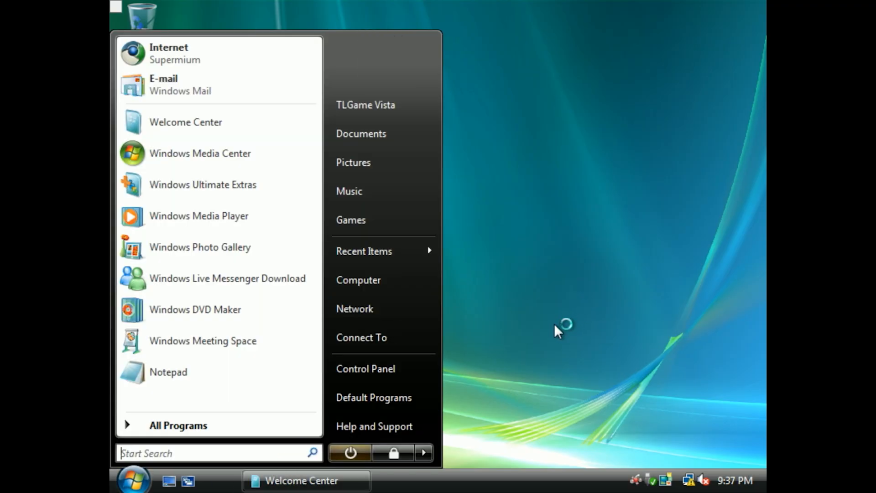
{"action": "key", "text": "super+r"}
{"action": "left_click", "coordinate": [267, 433]}
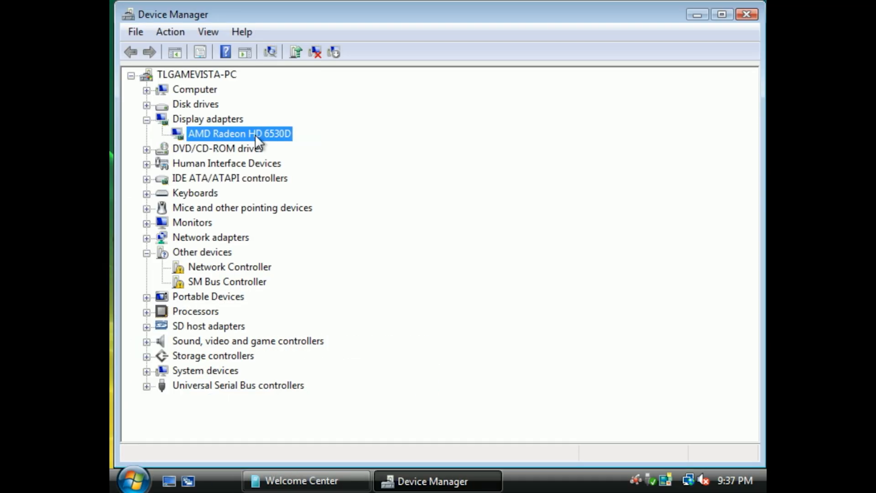
{"action": "left_click", "coordinate": [703, 15]}
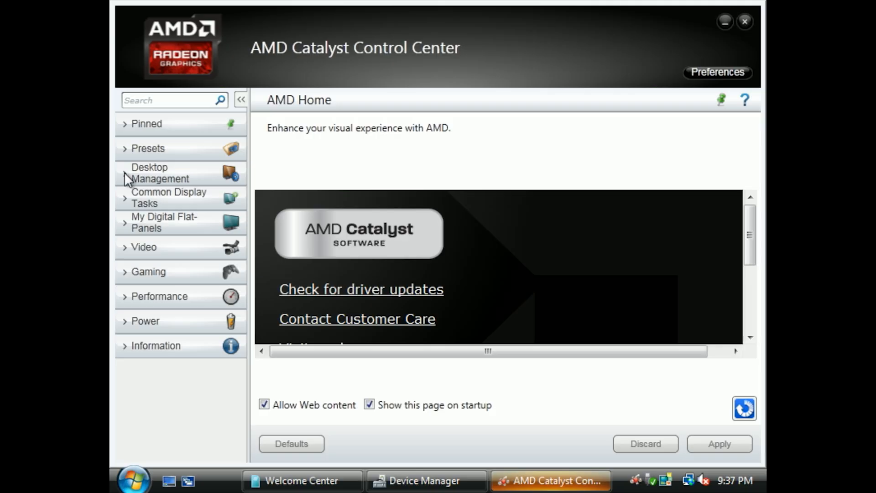
Look through the AMD Catalyst Control Center categories, including Desktop Management, Advanced Display Settings, Video, My Digital Flat-Panels, Common Display Tasks, Presets and Pinned.
{"action": "left_click", "coordinate": [125, 172]}
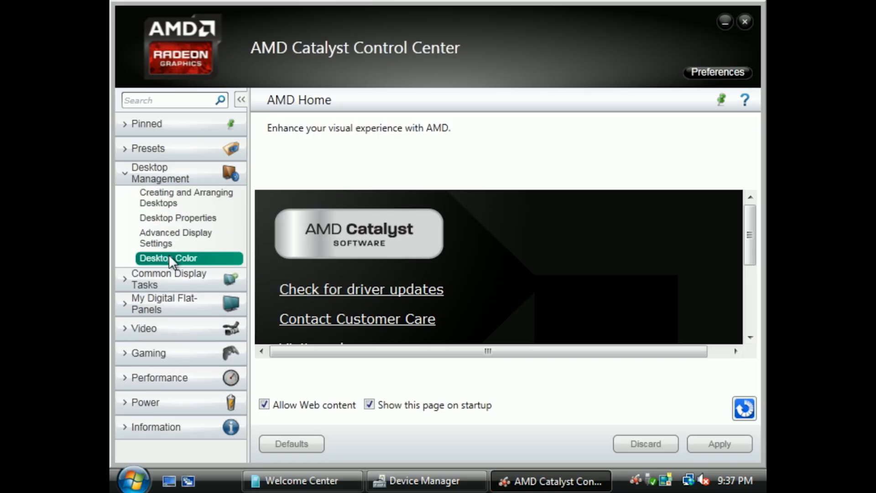
{"action": "left_click", "coordinate": [167, 230]}
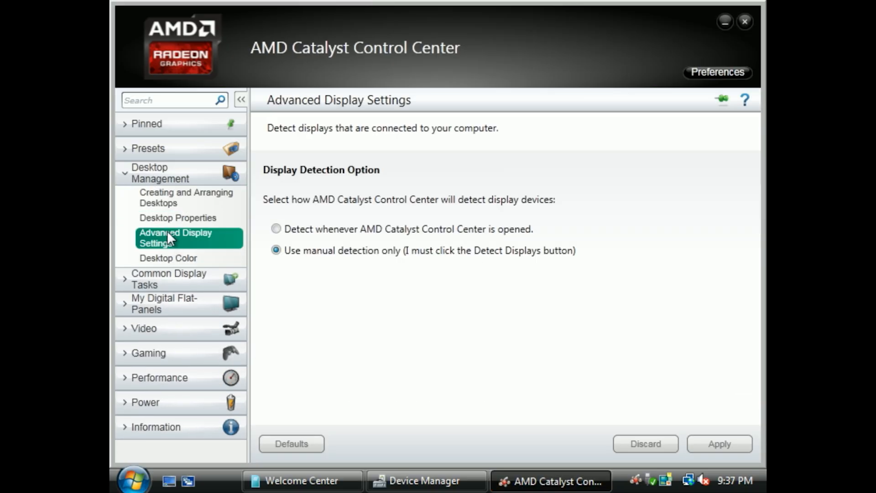
{"action": "left_click", "coordinate": [135, 326]}
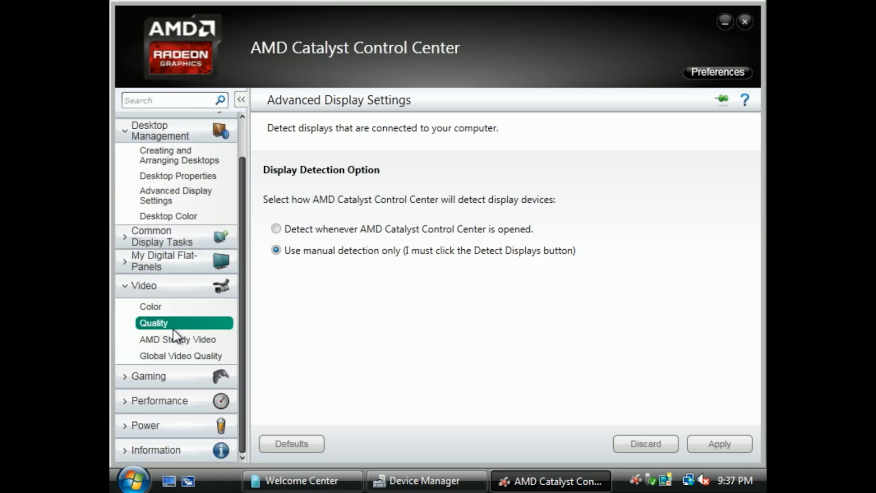
{"action": "left_click", "coordinate": [153, 255]}
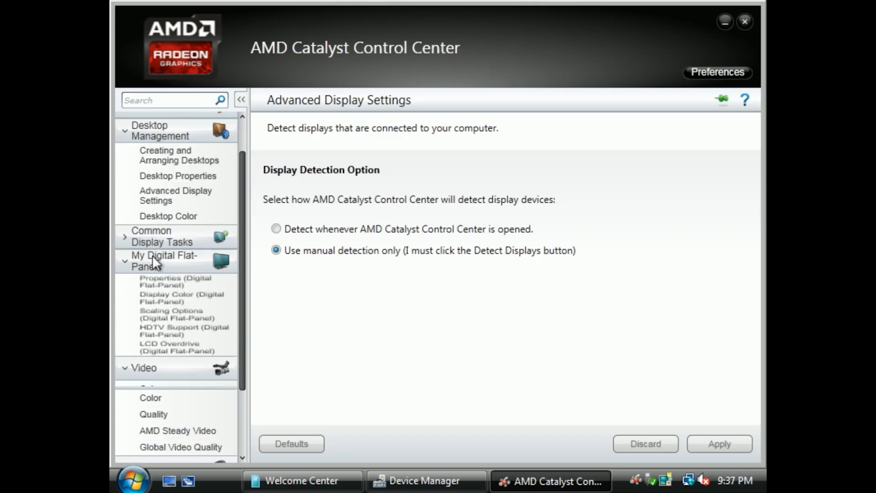
{"action": "left_click", "coordinate": [155, 235]}
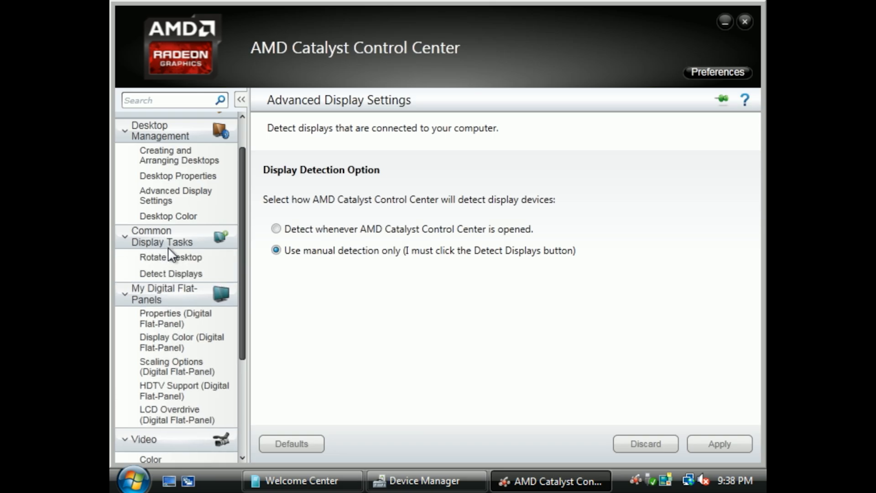
{"action": "scroll", "coordinate": [168, 248], "scroll_direction": "up", "scroll_amount": 2}
{"action": "left_click", "coordinate": [165, 145]}
{"action": "left_click", "coordinate": [165, 132]}
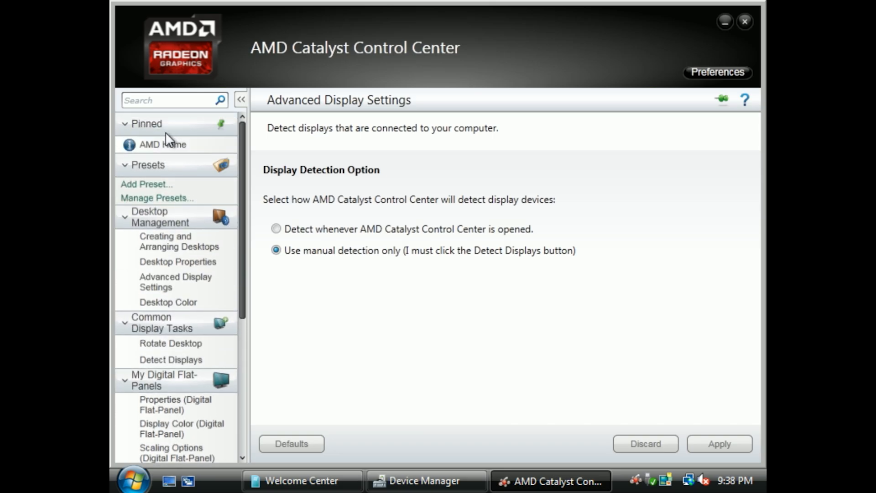
{"action": "left_click", "coordinate": [165, 132]}
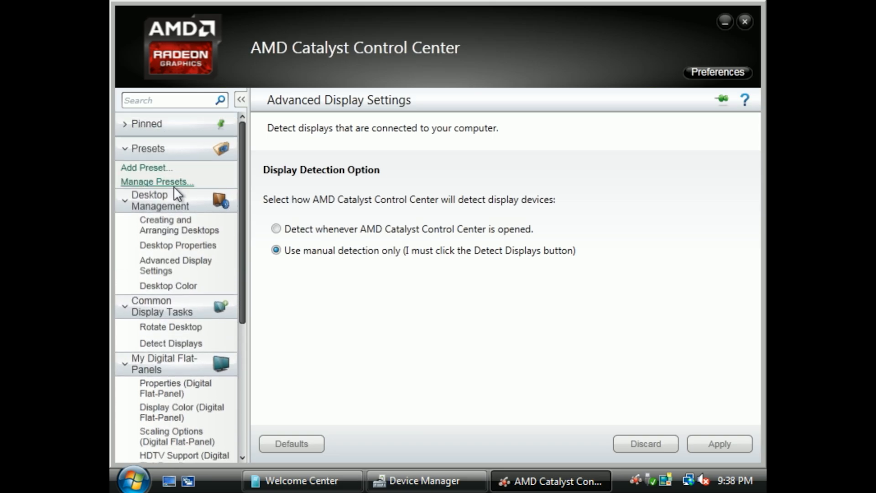
In Desktop Properties, try to use the 1080p desktop area with a 120 Hz refresh rate, and apply the settings.
{"action": "left_click", "coordinate": [185, 246]}
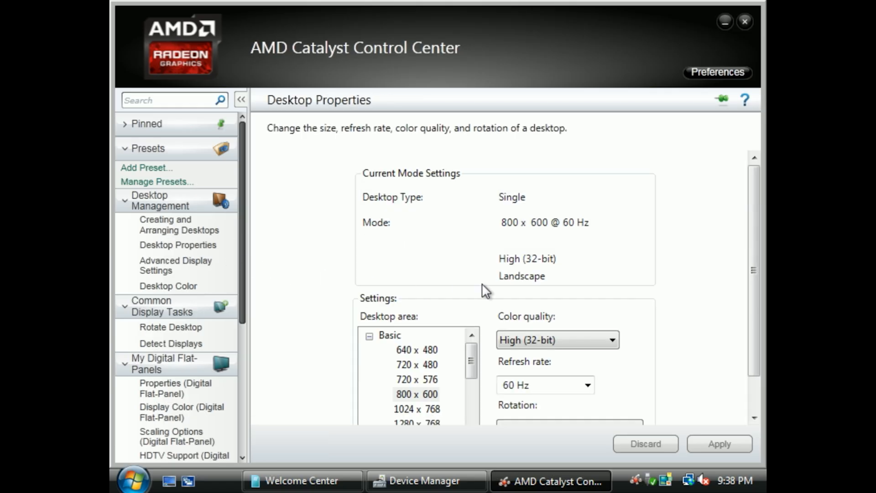
{"action": "scroll", "coordinate": [486, 291], "scroll_direction": "down", "scroll_amount": 1}
{"action": "left_click_drag", "start_coordinate": [471, 301], "coordinate": [470, 391]}
{"action": "double_click", "coordinate": [400, 381]}
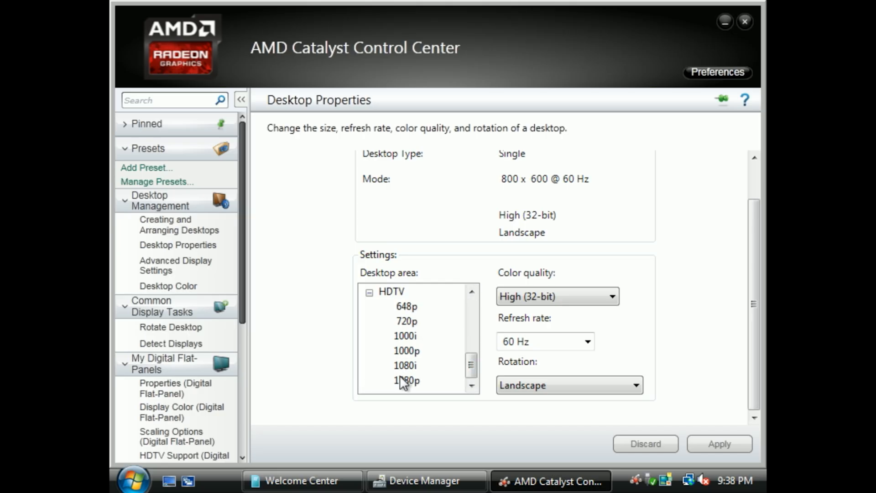
{"action": "left_click", "coordinate": [410, 381]}
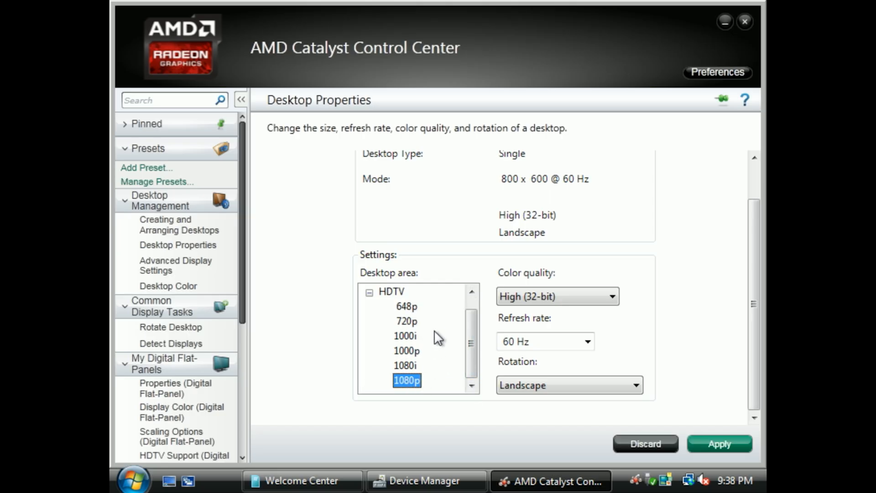
{"action": "left_click", "coordinate": [543, 349]}
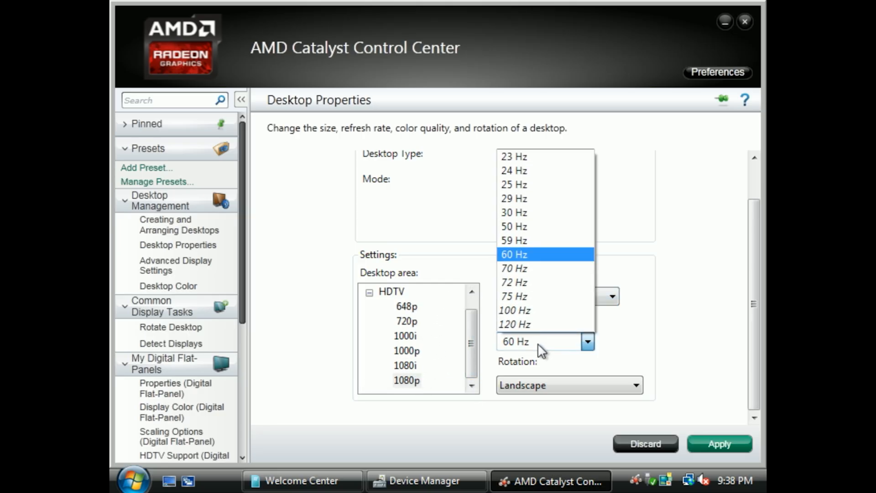
{"action": "left_click", "coordinate": [526, 327]}
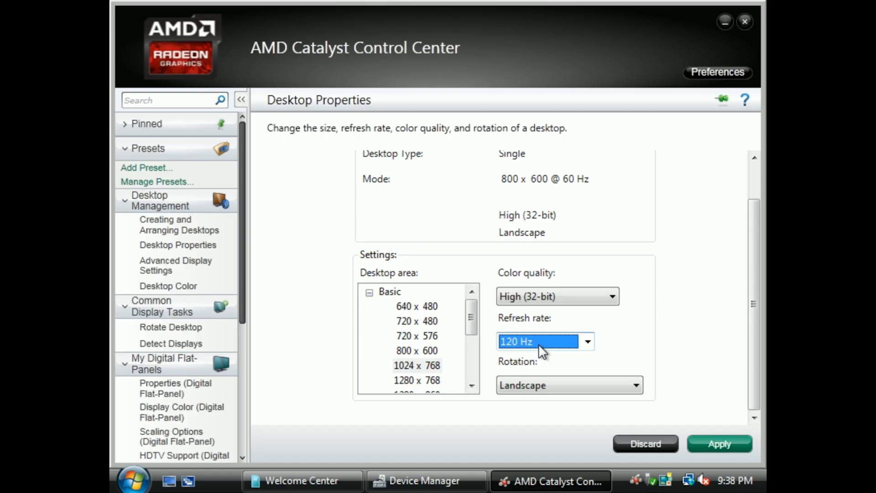
{"action": "left_click", "coordinate": [745, 445]}
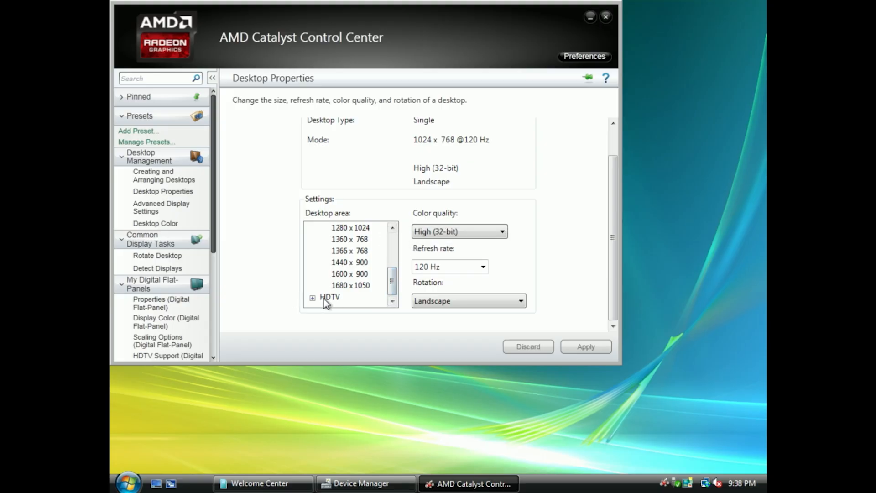
Expand the HDTV desktop areas, choose 1080p, and apply the mode.
{"action": "left_click", "coordinate": [329, 297]}
{"action": "left_click", "coordinate": [313, 298]}
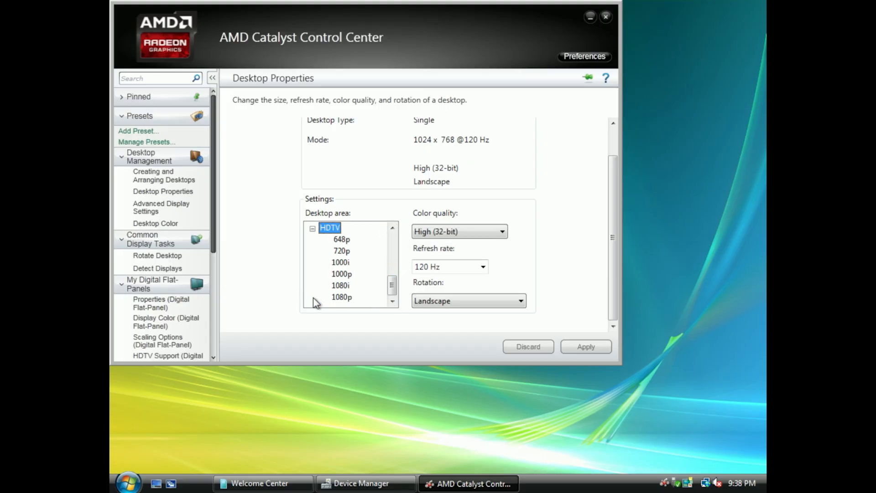
{"action": "left_click", "coordinate": [342, 299]}
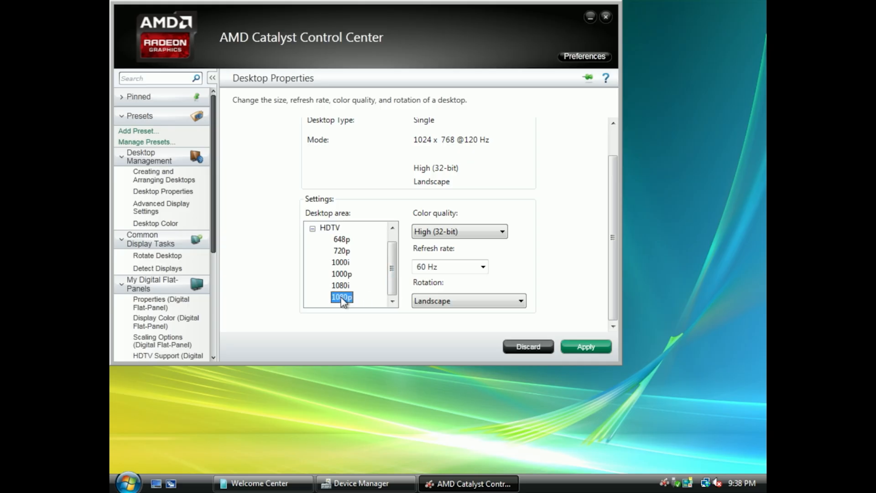
{"action": "left_click", "coordinate": [602, 346]}
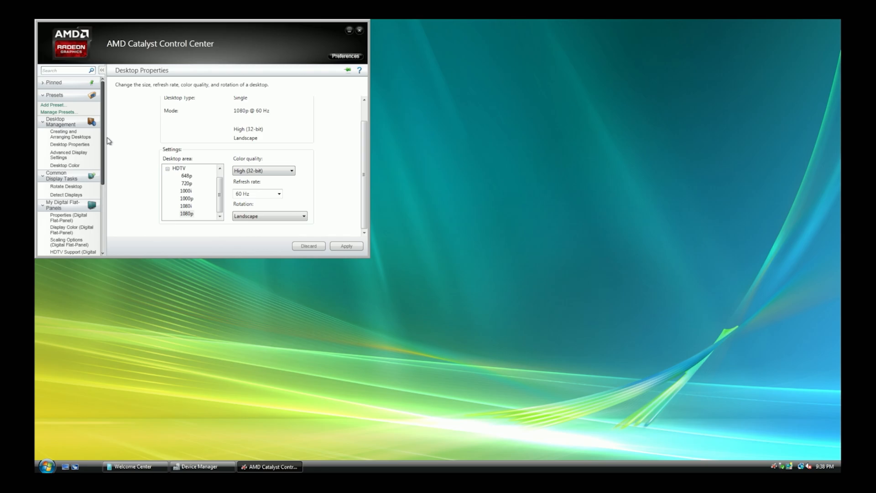
Try the 120 Hz refresh rate again, and reselect 1080p under the HDTV desktop areas.
{"action": "left_click", "coordinate": [257, 193]}
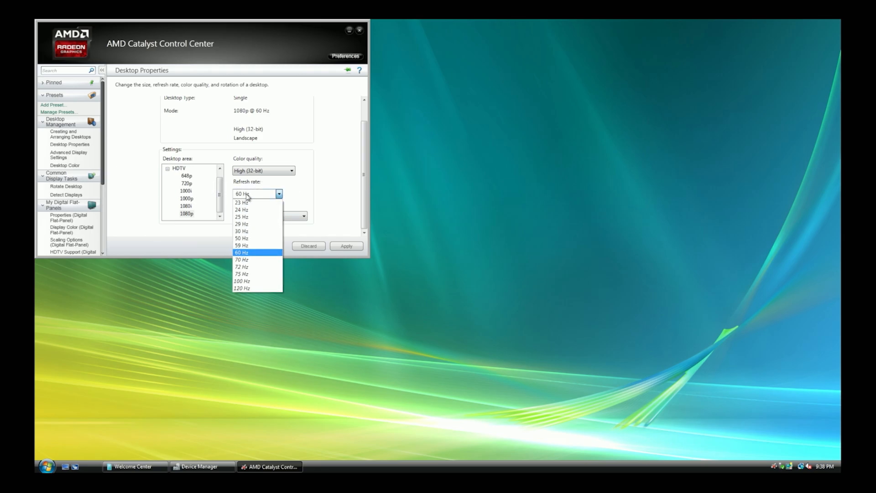
{"action": "left_click", "coordinate": [254, 289]}
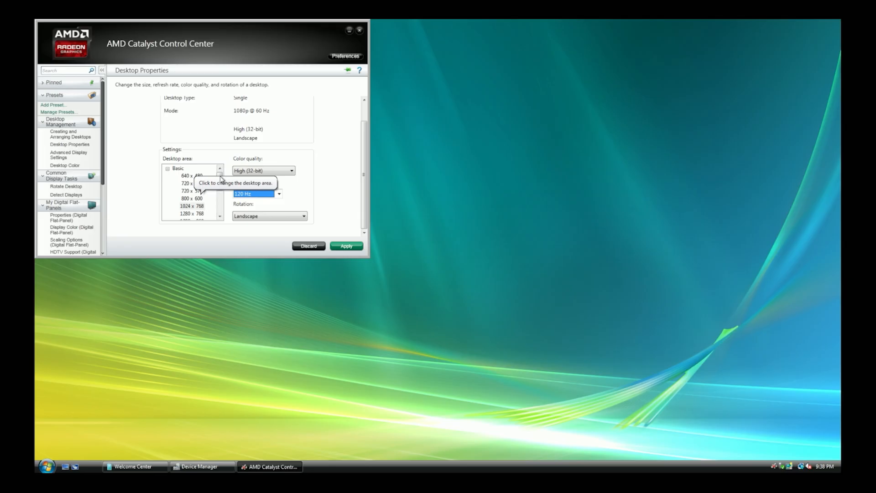
{"action": "left_click_drag", "start_coordinate": [221, 178], "coordinate": [221, 206]}
{"action": "left_click", "coordinate": [179, 214]}
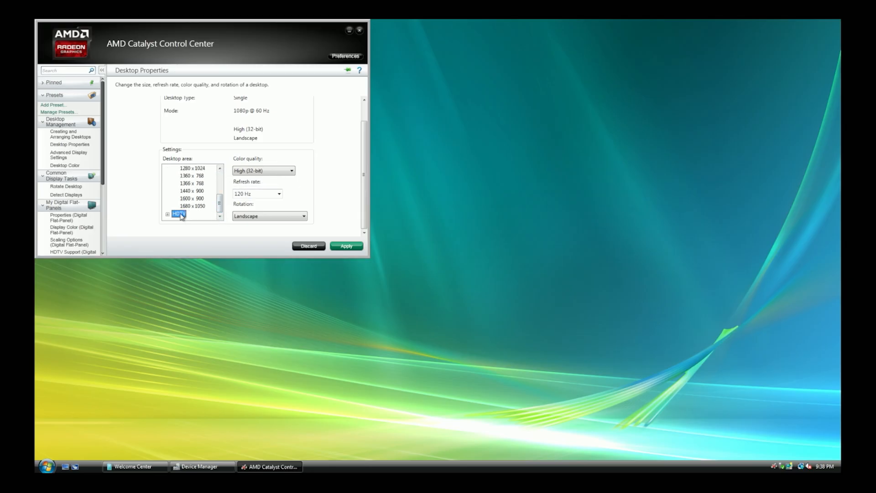
{"action": "double_click", "coordinate": [179, 214]}
{"action": "left_click", "coordinate": [187, 213]}
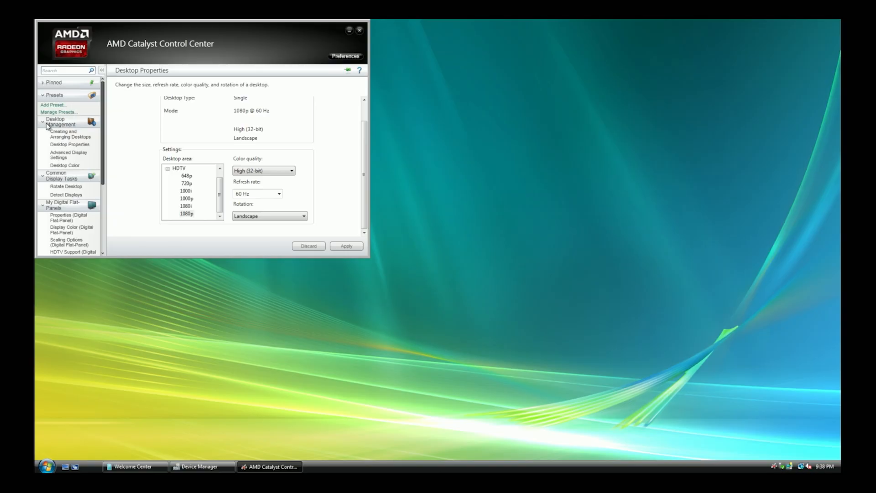
Look through Creating and Arranging Desktops, Advanced Display Settings, Desktop Color, Rotate Desktop, and the digital flat-panel properties.
{"action": "left_click", "coordinate": [65, 137]}
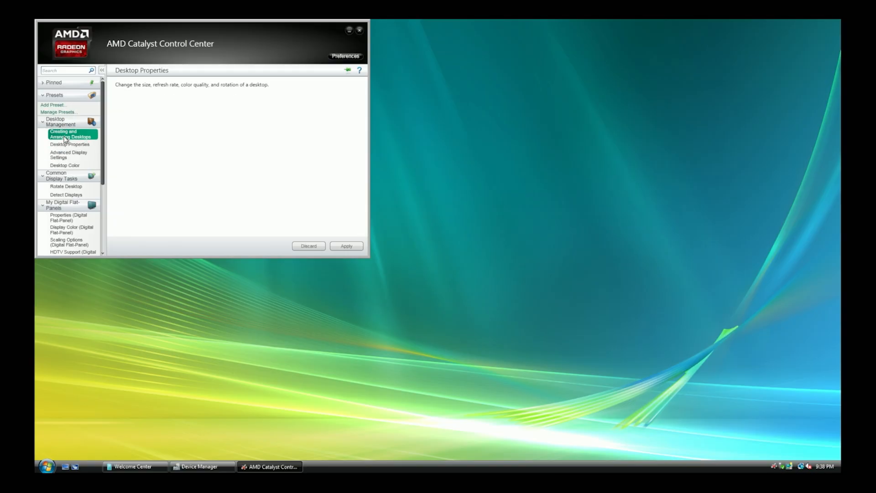
{"action": "left_click", "coordinate": [65, 155]}
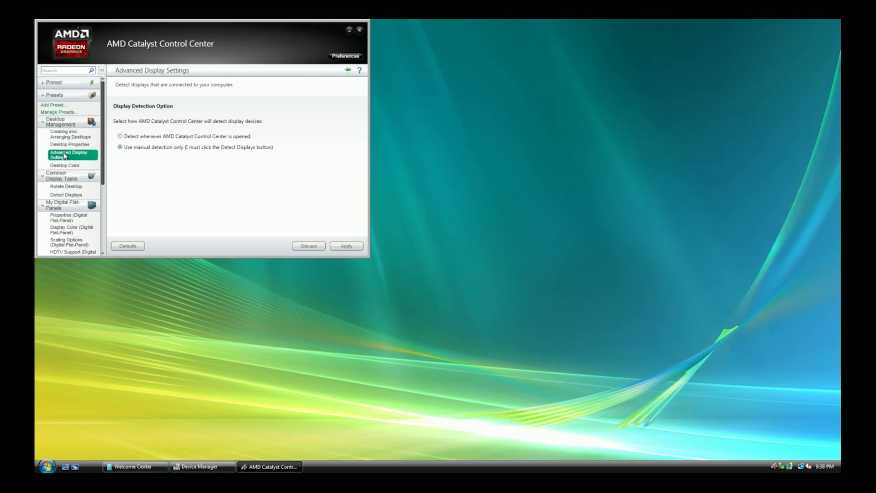
{"action": "left_click", "coordinate": [65, 165]}
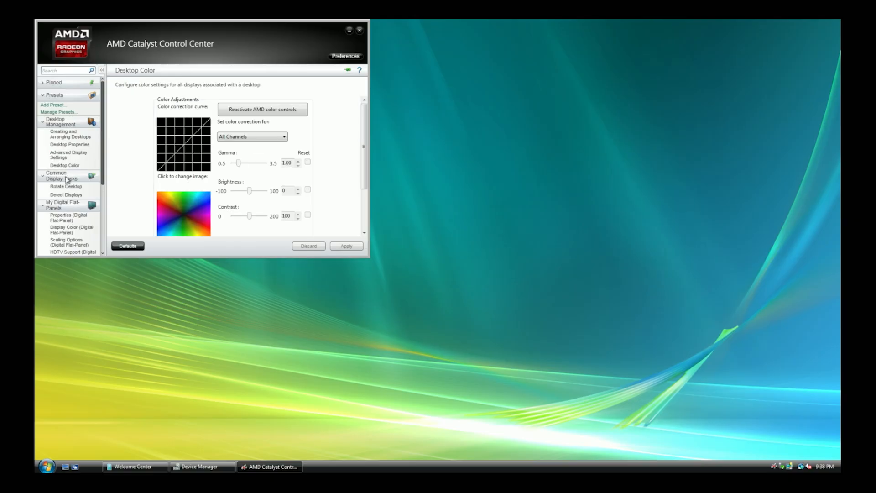
{"action": "left_click", "coordinate": [65, 187]}
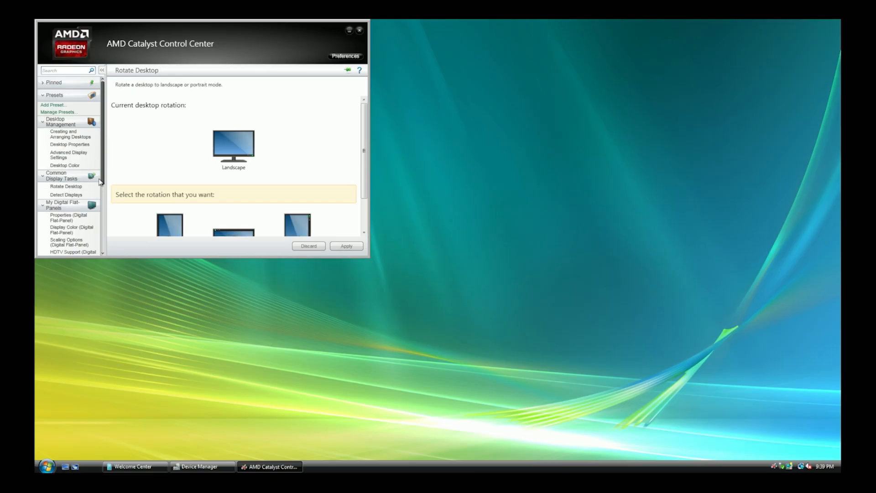
{"action": "scroll", "coordinate": [135, 175], "scroll_direction": "down", "scroll_amount": 1}
{"action": "scroll", "coordinate": [77, 189], "scroll_direction": "down", "scroll_amount": 3}
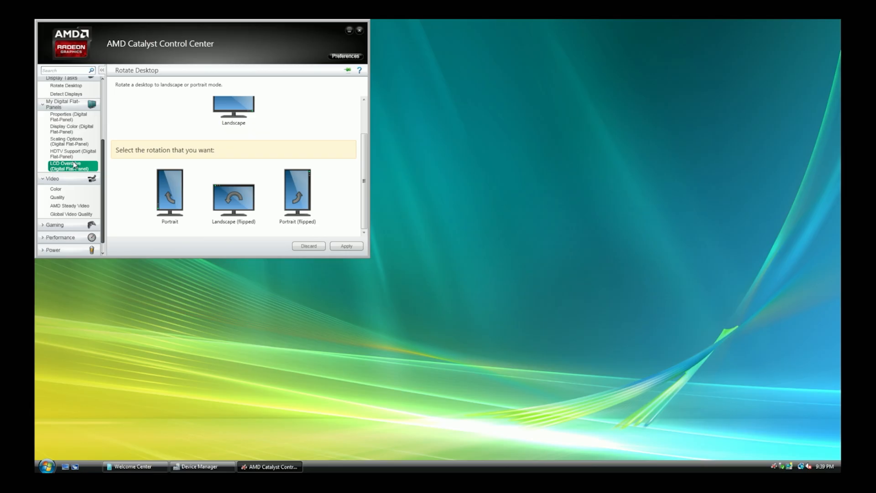
{"action": "left_click", "coordinate": [68, 116]}
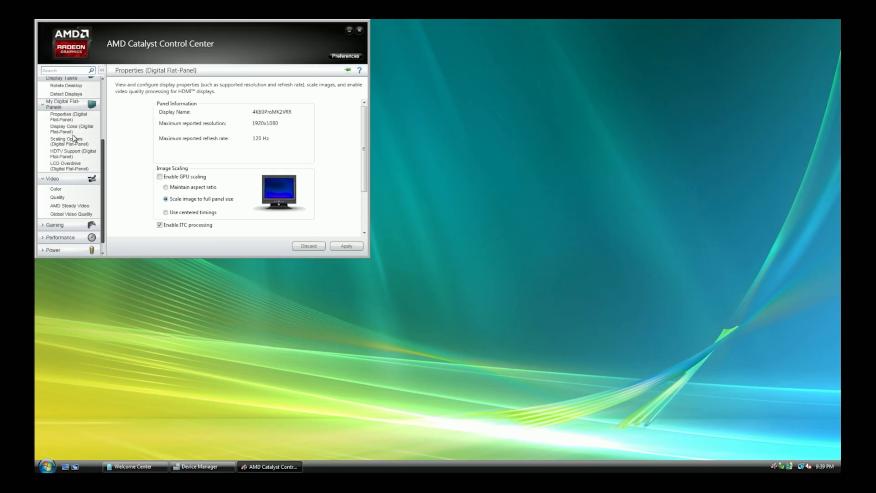
Set the digital flat-panel scaling to 0% so the desktop fills the screen, apply it, and close AMD Catalyst Control Center.
{"action": "left_click", "coordinate": [71, 145]}
{"action": "left_click_drag", "start_coordinate": [221, 122], "coordinate": [255, 124]}
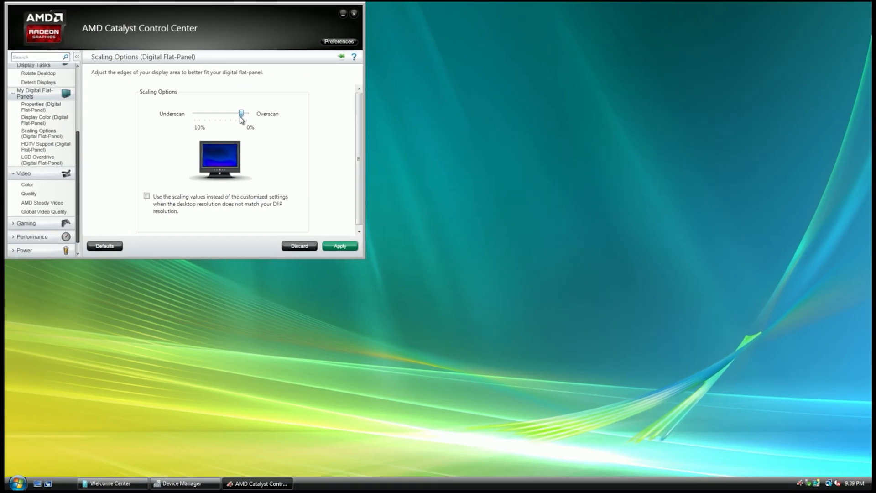
{"action": "left_click", "coordinate": [345, 247]}
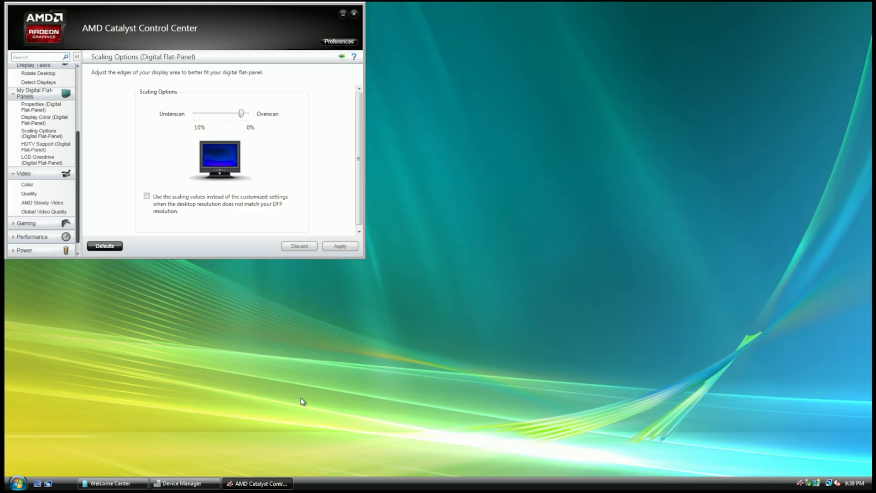
{"action": "left_click_drag", "start_coordinate": [242, 114], "coordinate": [263, 116]}
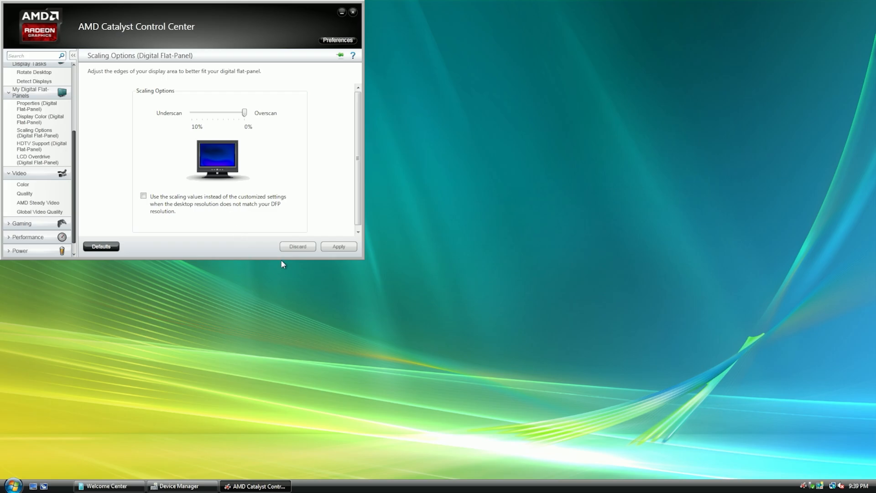
{"action": "left_click", "coordinate": [354, 13]}
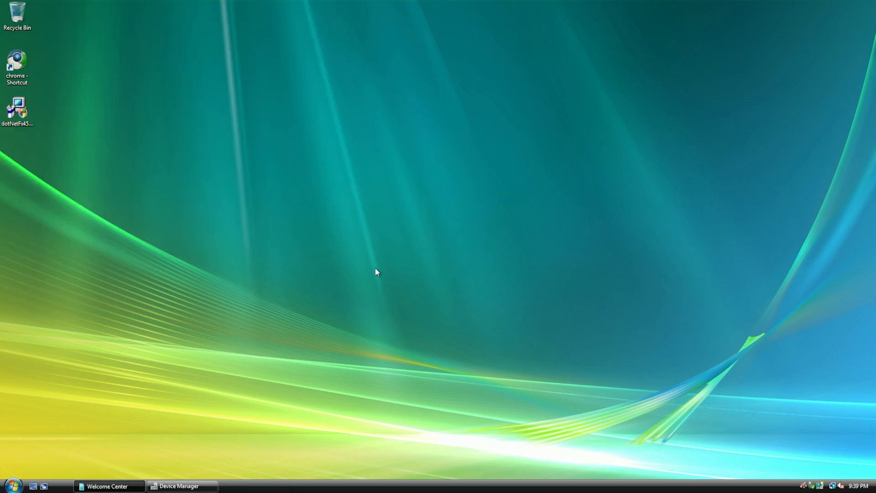
Check the resolution and the monitor's screen refresh rate in the Windows Display Settings, close them, and minimize Personalization.
{"action": "right_click", "coordinate": [371, 274]}
{"action": "left_click", "coordinate": [390, 365]}
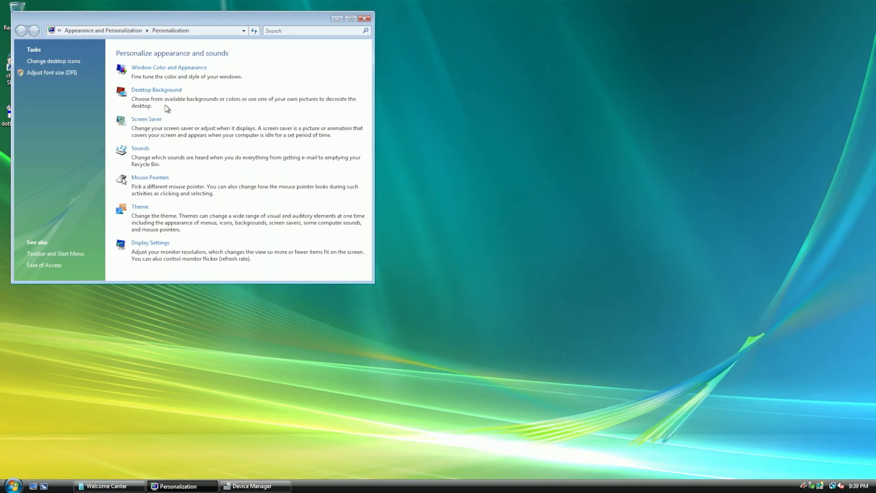
{"action": "left_click", "coordinate": [155, 242]}
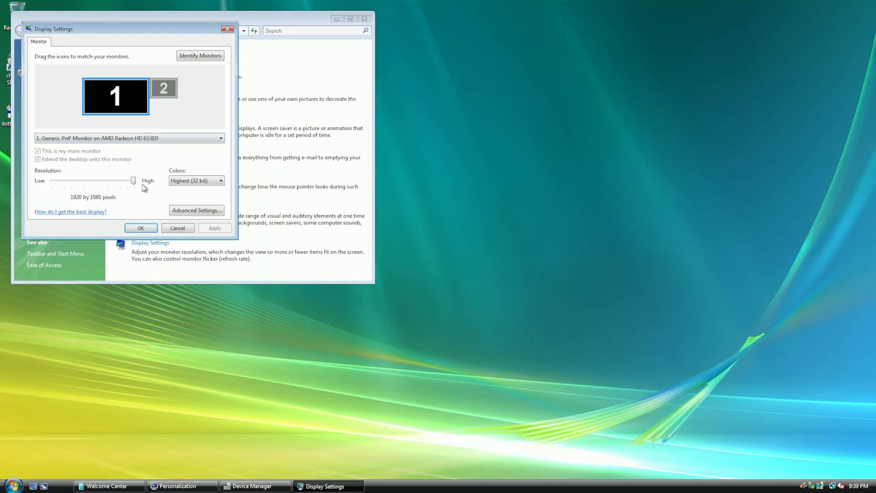
{"action": "left_click", "coordinate": [179, 210]}
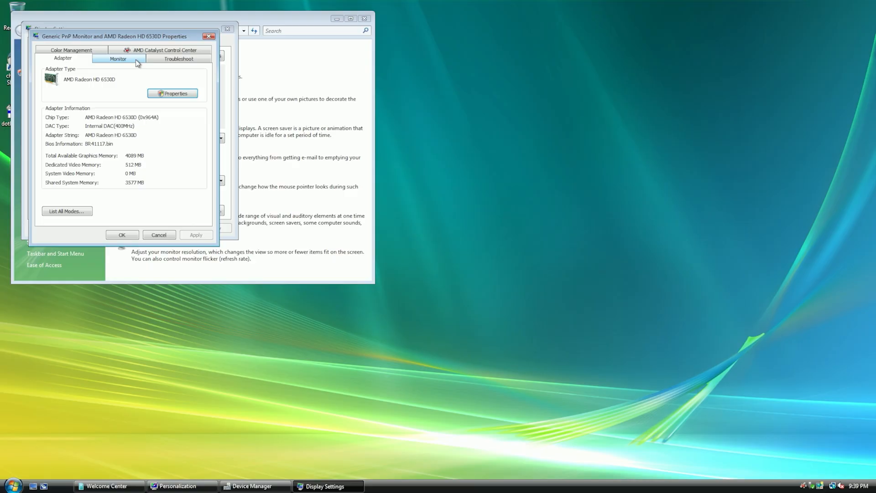
{"action": "left_click", "coordinate": [118, 59]}
{"action": "left_click", "coordinate": [96, 131]}
{"action": "left_click", "coordinate": [94, 132]}
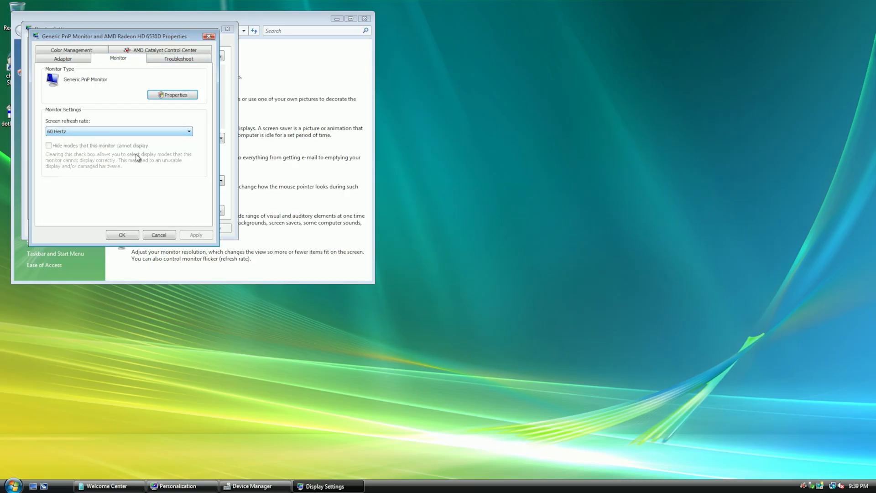
{"action": "left_click", "coordinate": [122, 234]}
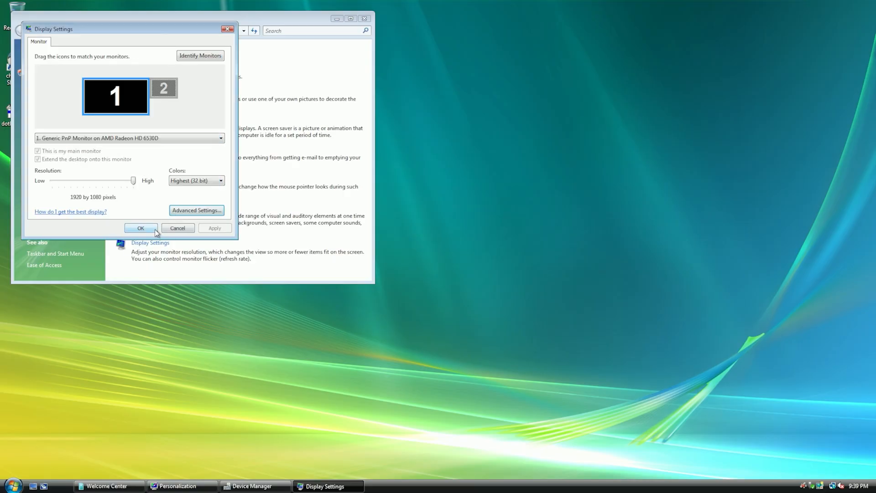
{"action": "left_click", "coordinate": [157, 227]}
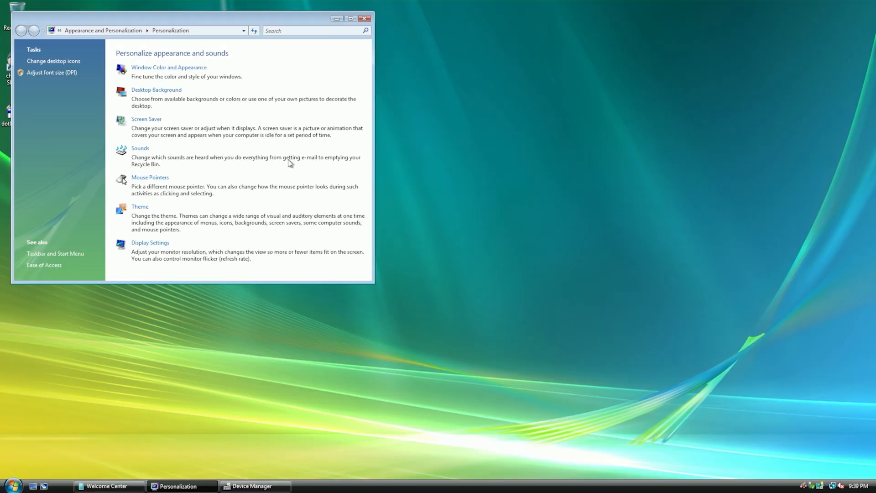
{"action": "left_click", "coordinate": [337, 19]}
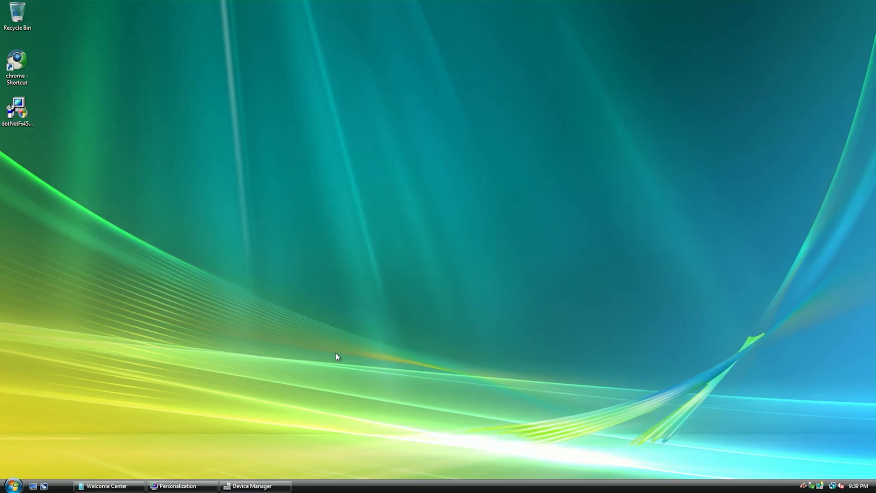
Open the Network Controller's properties in Device Manager and review its device status, driver information, and details.
{"action": "left_click", "coordinate": [244, 487]}
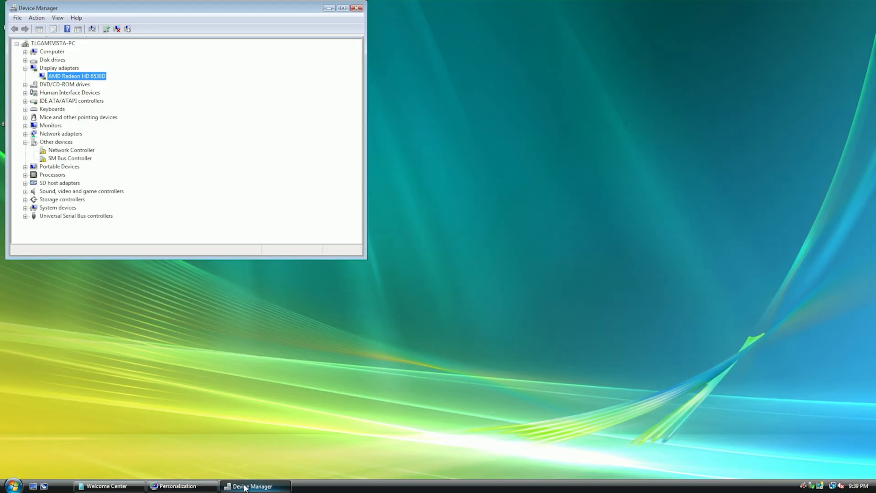
{"action": "left_click", "coordinate": [83, 150]}
{"action": "right_click", "coordinate": [84, 150]}
{"action": "left_click", "coordinate": [112, 201]}
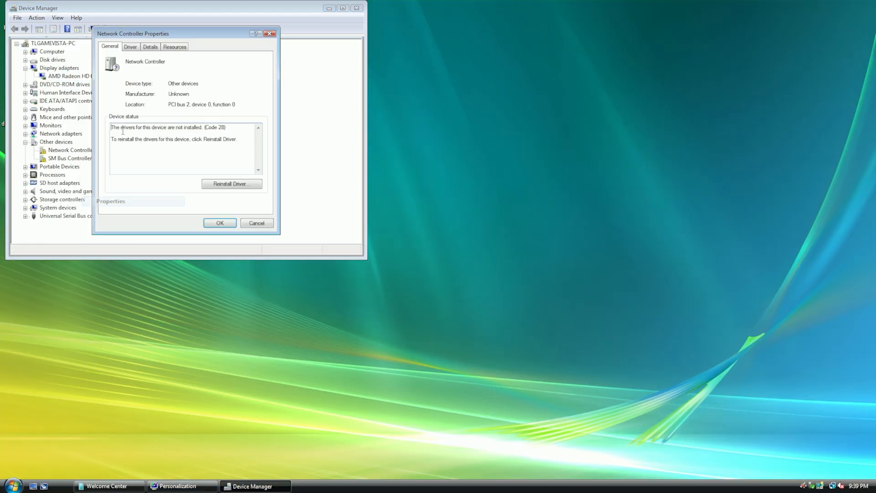
{"action": "left_click", "coordinate": [132, 48]}
{"action": "left_click", "coordinate": [146, 48]}
{"action": "left_click", "coordinate": [135, 49]}
{"action": "left_click", "coordinate": [127, 147]}
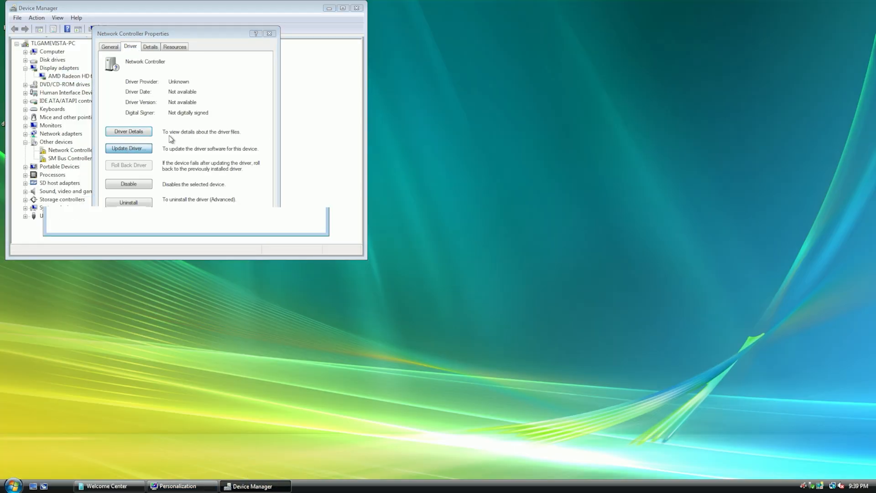
{"action": "left_click", "coordinate": [137, 142]}
{"action": "left_click", "coordinate": [318, 37]}
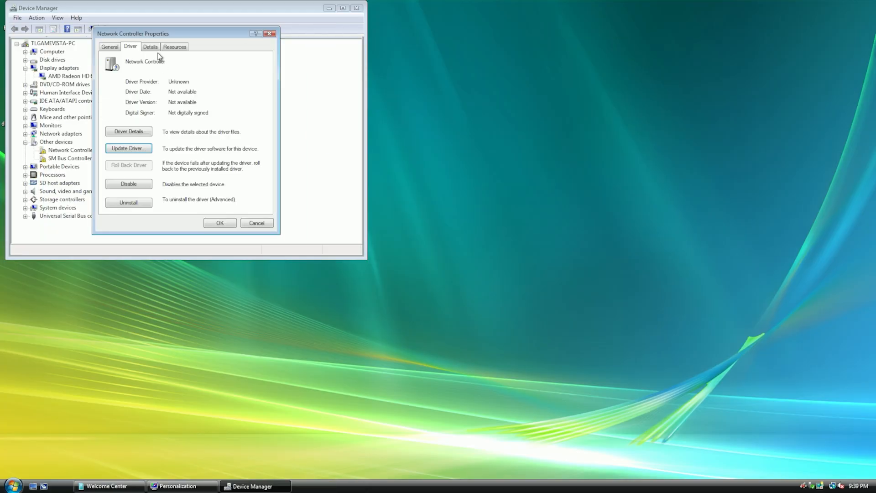
{"action": "left_click", "coordinate": [150, 47]}
Open Personalization and browse the Windows wallpapers in the desktop background settings without changing the background.
{"action": "right_click", "coordinate": [474, 334]}
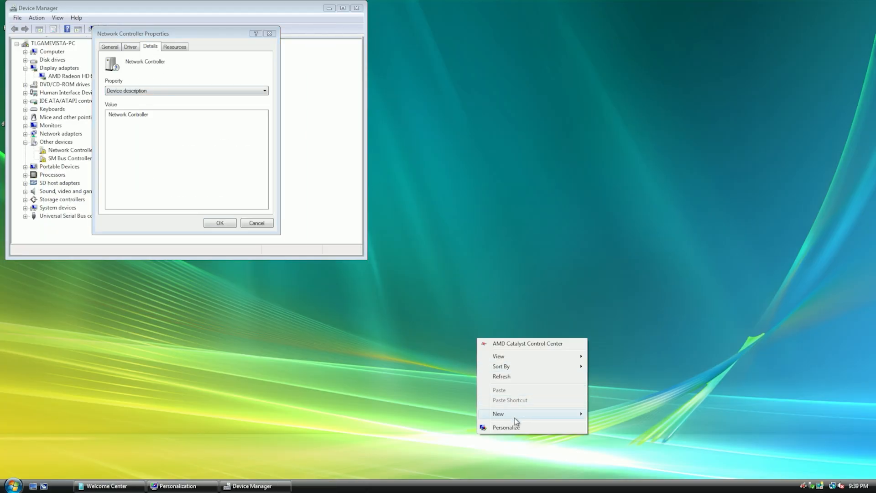
{"action": "left_click", "coordinate": [506, 426]}
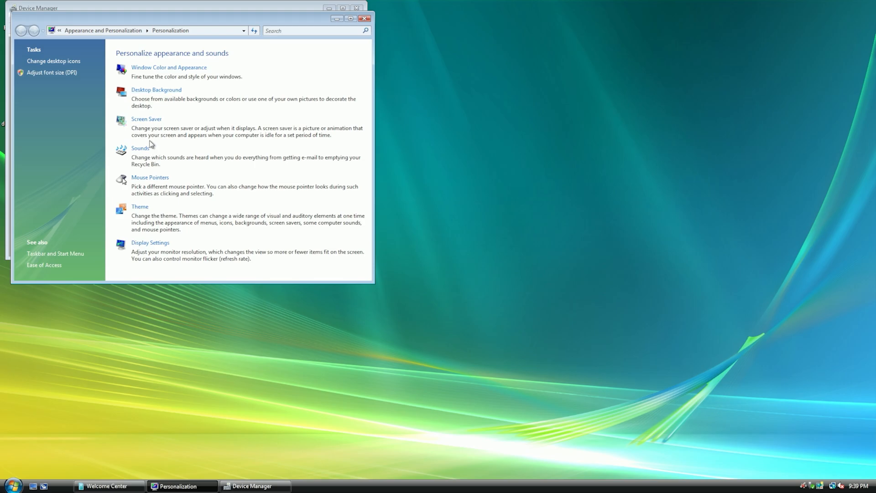
{"action": "left_click", "coordinate": [152, 91]}
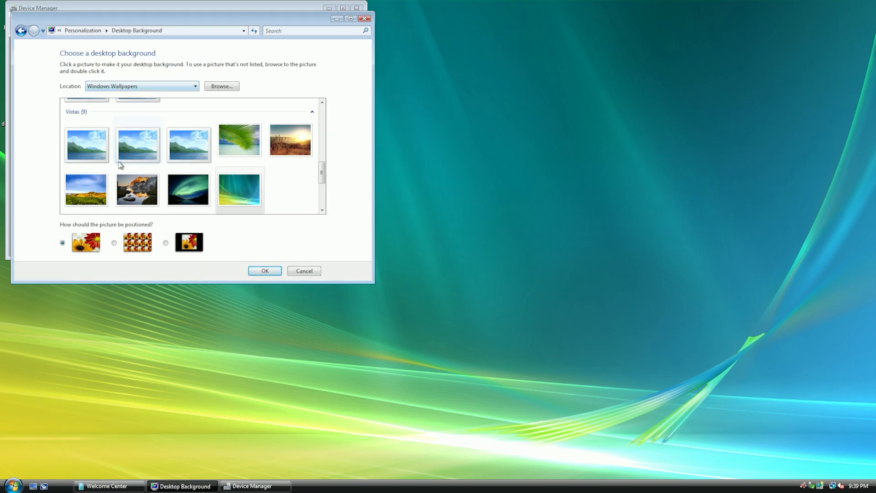
{"action": "left_click_drag", "start_coordinate": [321, 170], "coordinate": [315, 112]}
{"action": "left_click", "coordinate": [21, 31]}
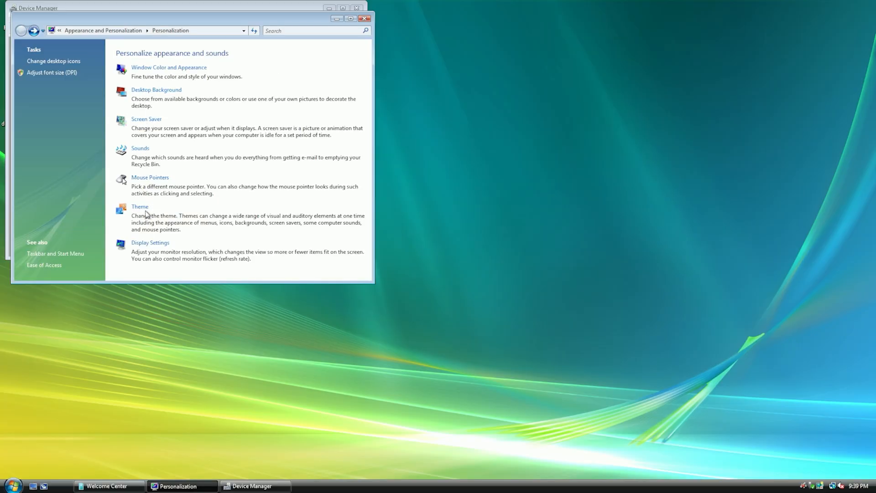
Review the available themes and the theme file browser, keep Windows Vista, and minimize Personalization.
{"action": "left_click", "coordinate": [143, 207]}
{"action": "left_click", "coordinate": [98, 115]}
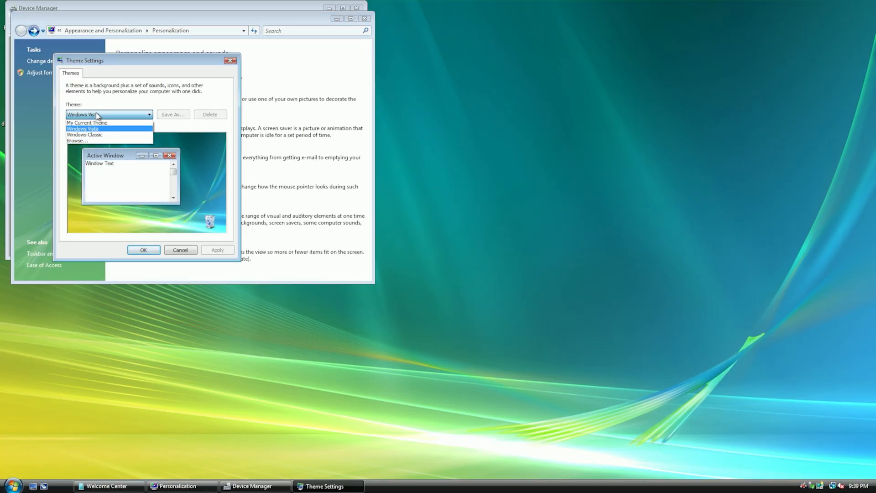
{"action": "left_click", "coordinate": [105, 129]}
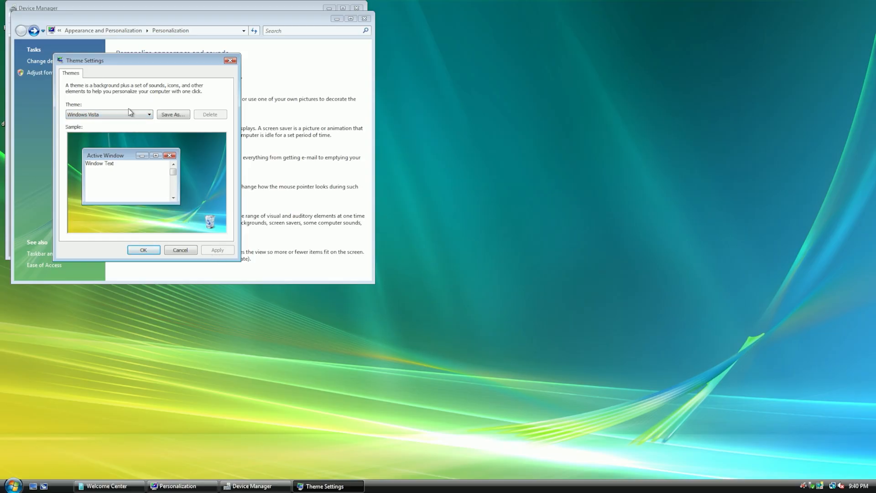
{"action": "left_click", "coordinate": [129, 112]}
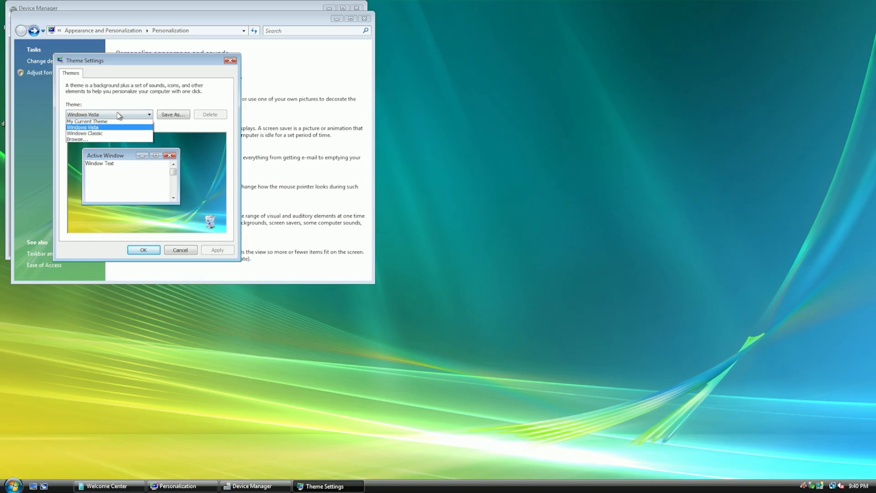
{"action": "left_click", "coordinate": [111, 142]}
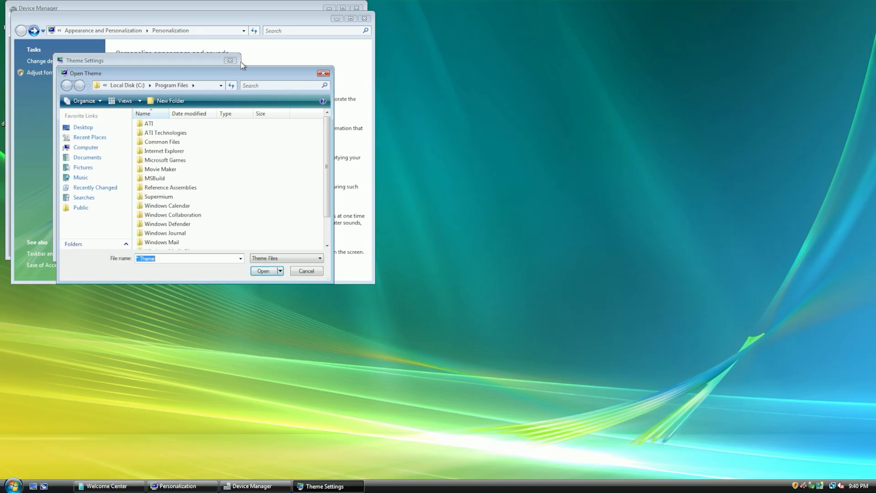
{"action": "left_click", "coordinate": [323, 74]}
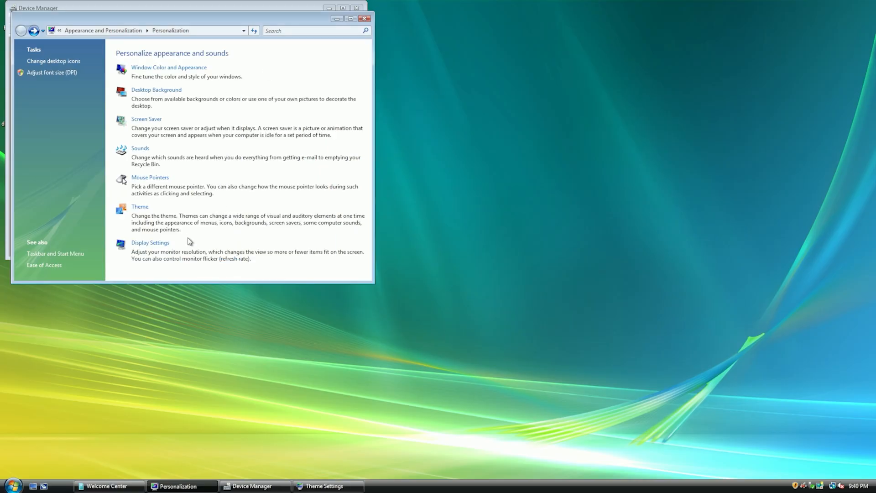
{"action": "left_click", "coordinate": [337, 19]}
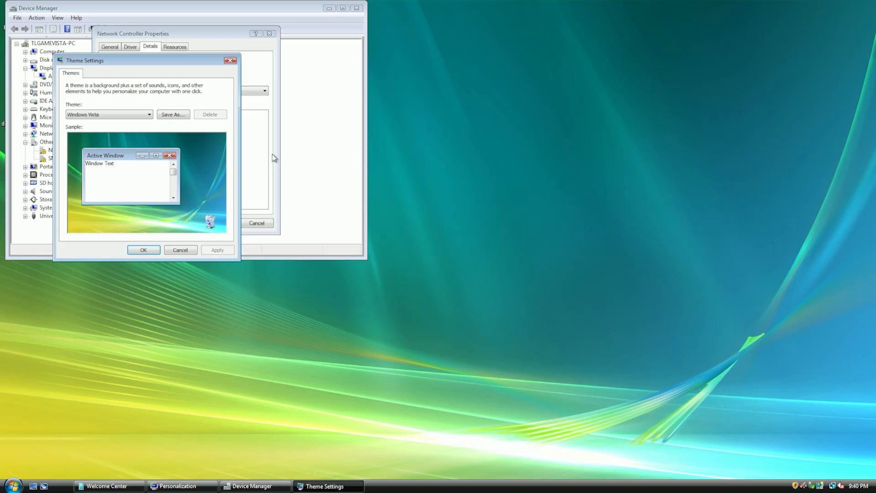
{"action": "left_click", "coordinate": [155, 251]}
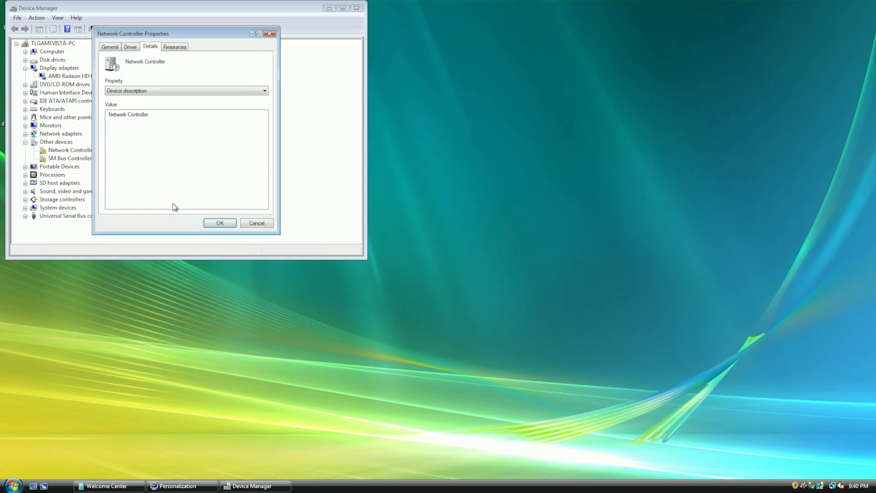
Close the Network Controller's properties, move Device Manager clear of the desktop shortcuts, and open the Supermium browser.
{"action": "left_click", "coordinate": [220, 223]}
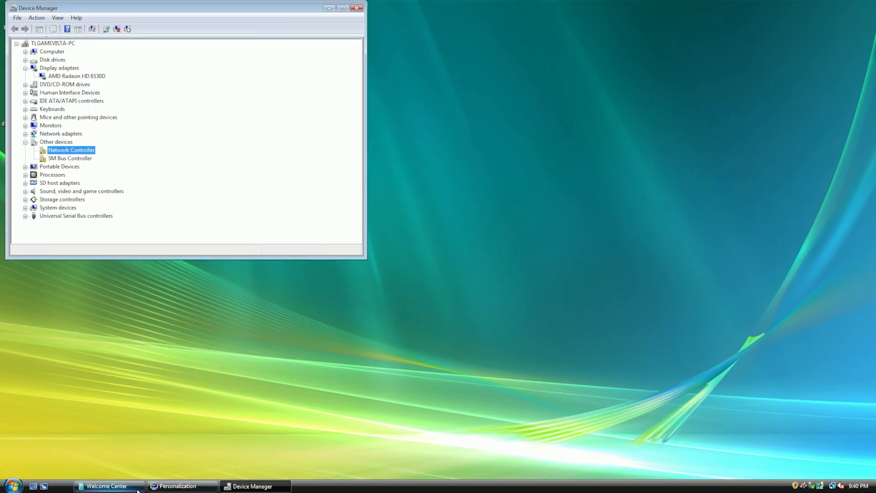
{"action": "left_click_drag", "start_coordinate": [82, 11], "coordinate": [285, 58]}
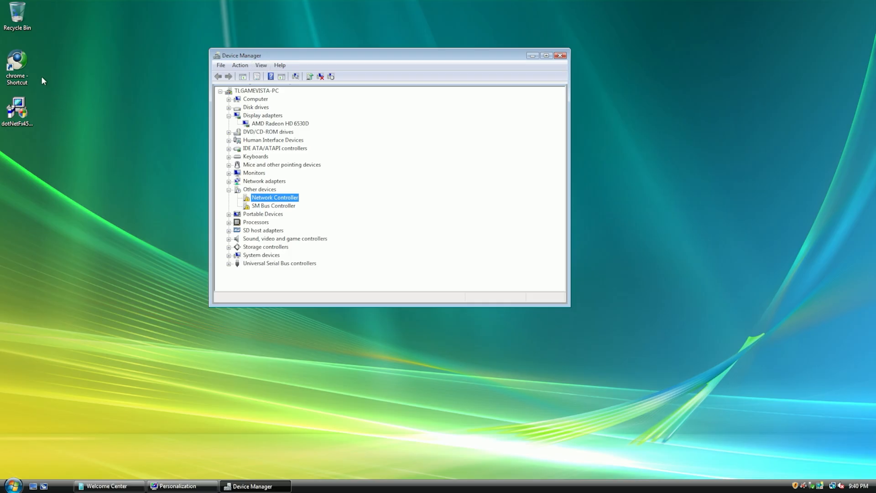
{"action": "double_click", "coordinate": [27, 71]}
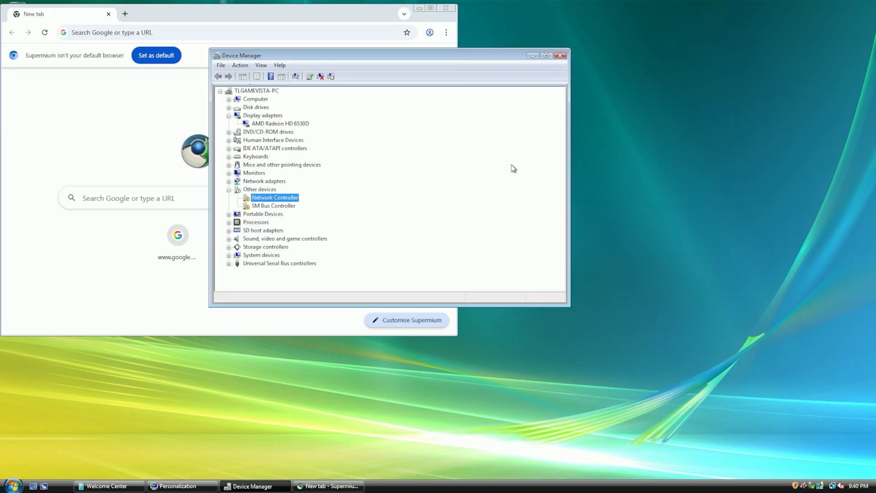
{"action": "right_click", "coordinate": [264, 198]}
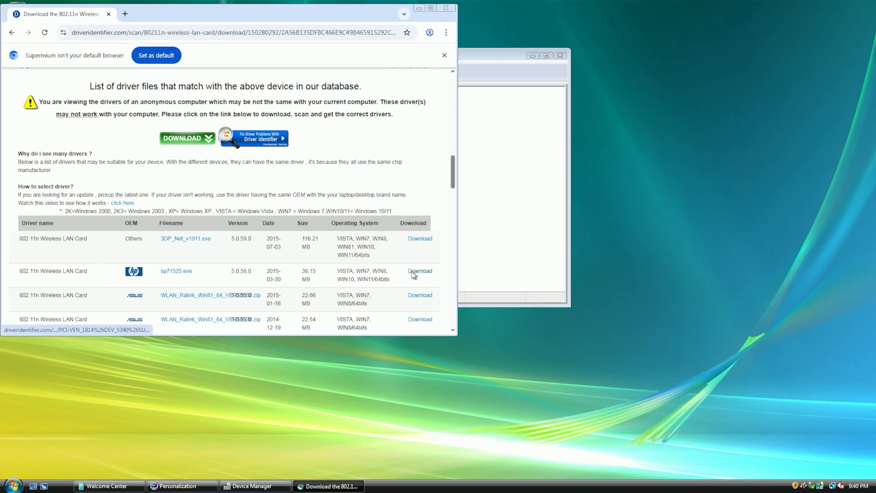
Download HP's sp71525.exe driver for the 802.11n Wireless LAN Card from the DriverIdentifier server.
{"action": "left_click", "coordinate": [414, 274]}
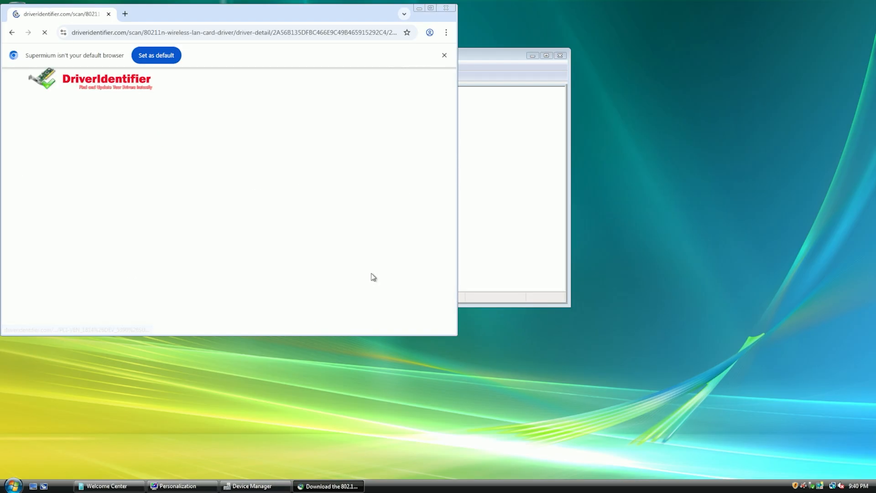
{"action": "scroll", "coordinate": [318, 244], "scroll_direction": "down", "scroll_amount": 8}
{"action": "left_click", "coordinate": [217, 291]}
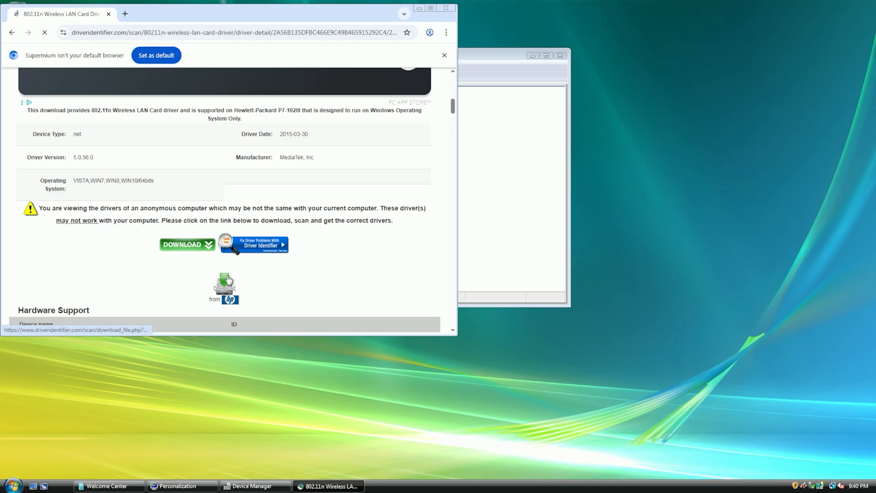
{"action": "scroll", "coordinate": [269, 158], "scroll_direction": "down", "scroll_amount": 4}
{"action": "scroll", "coordinate": [187, 119], "scroll_direction": "up", "scroll_amount": 1}
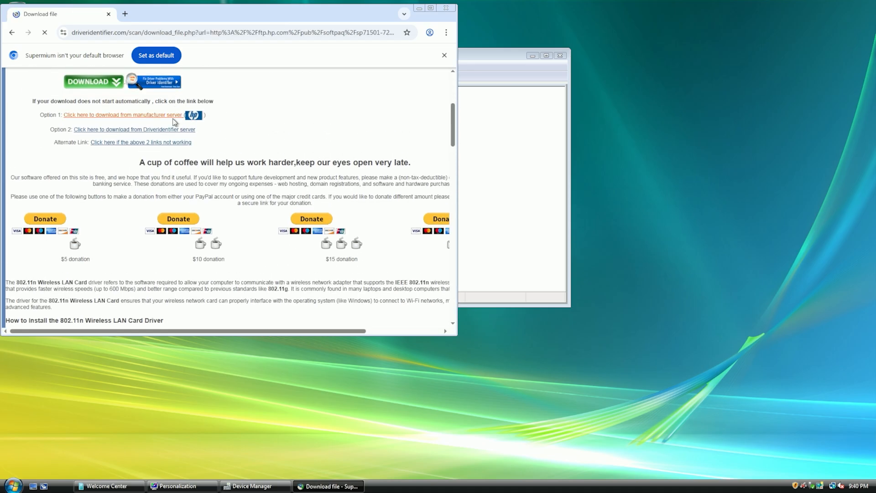
{"action": "left_click", "coordinate": [172, 129]}
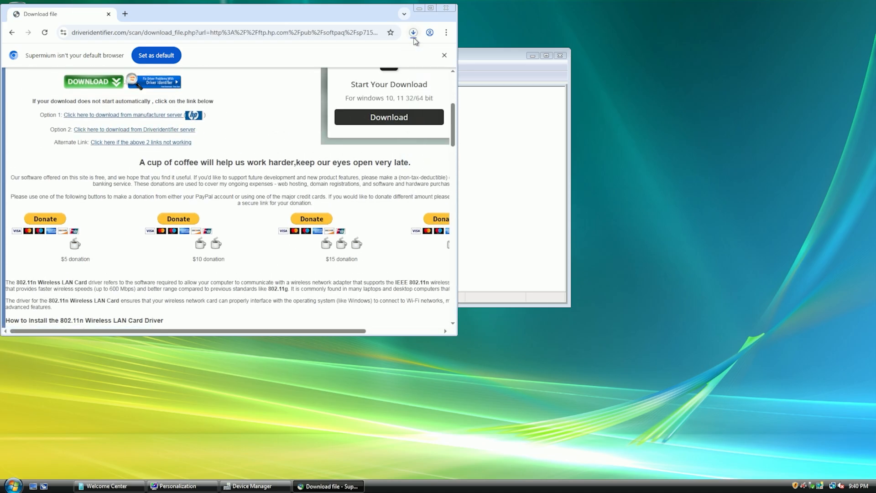
Check the download's progress and unblock Supermium in the Windows Firewall alert.
{"action": "left_click", "coordinate": [414, 35]}
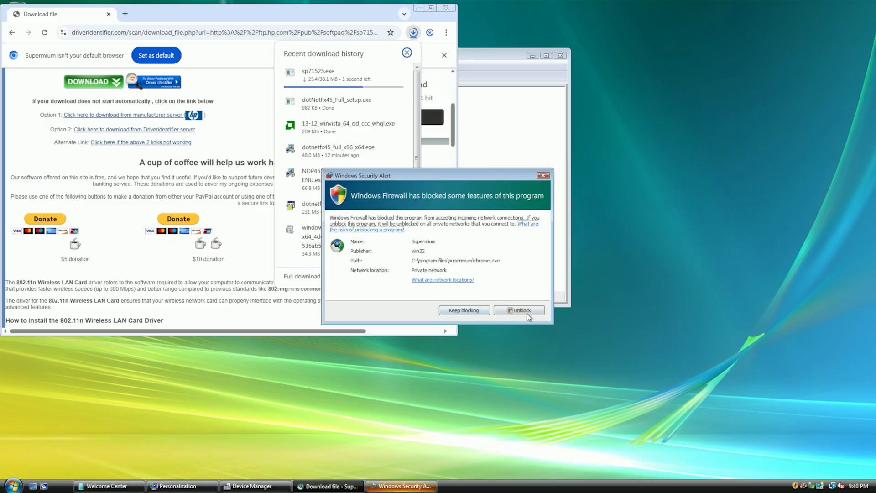
{"action": "left_click", "coordinate": [511, 312]}
{"action": "left_click", "coordinate": [468, 257]}
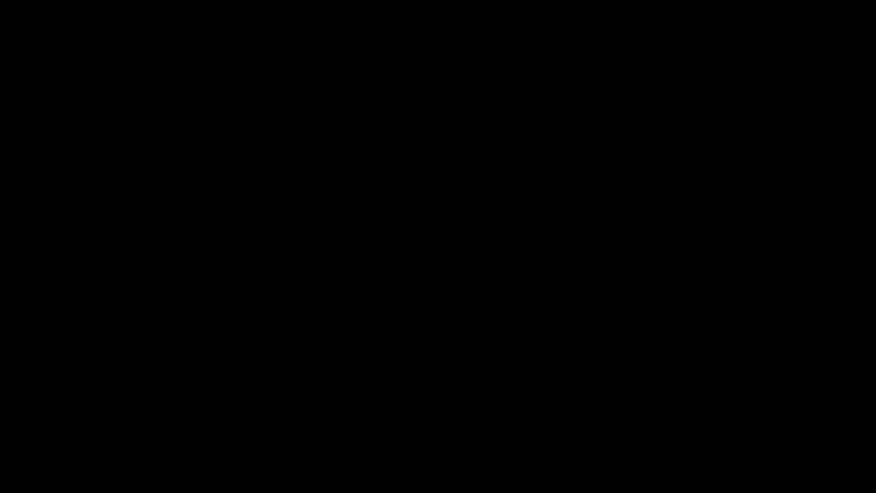
Run sp71525.exe with permission granted and extract the MediaTek (Ralink) wireless driver files to the default folder.
{"action": "left_click", "coordinate": [351, 59]}
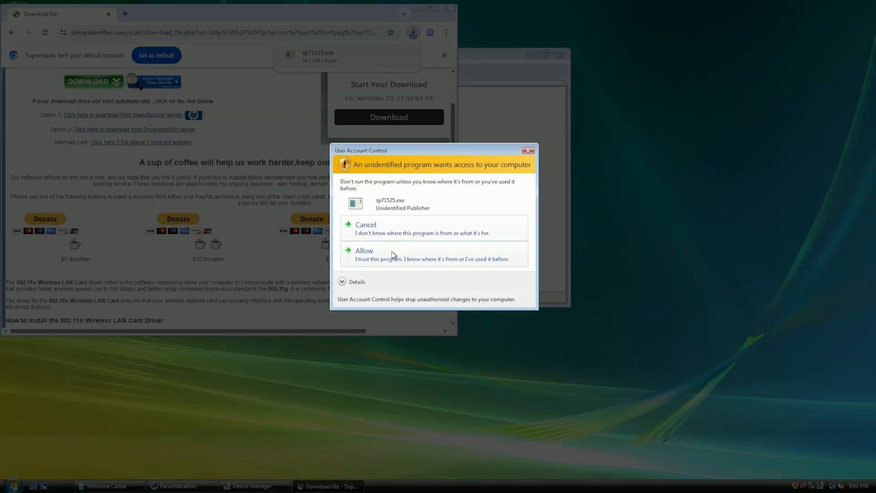
{"action": "left_click", "coordinate": [393, 252]}
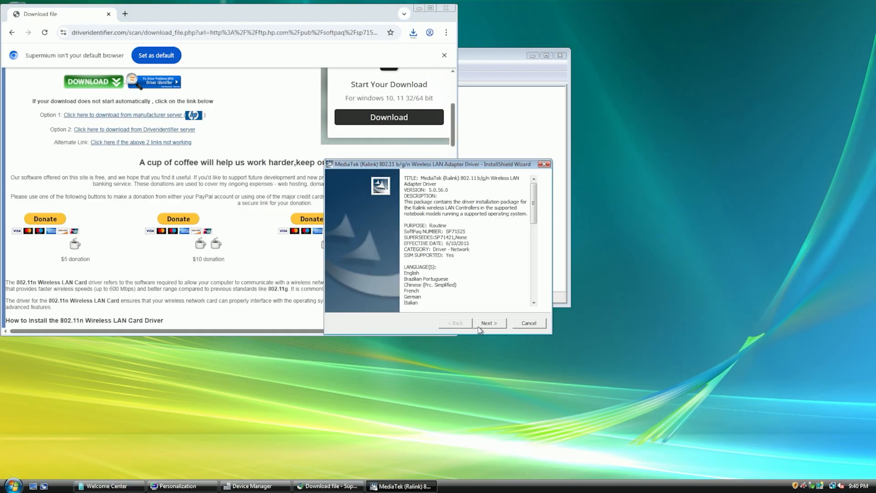
{"action": "left_click", "coordinate": [489, 323]}
{"action": "left_click", "coordinate": [490, 326]}
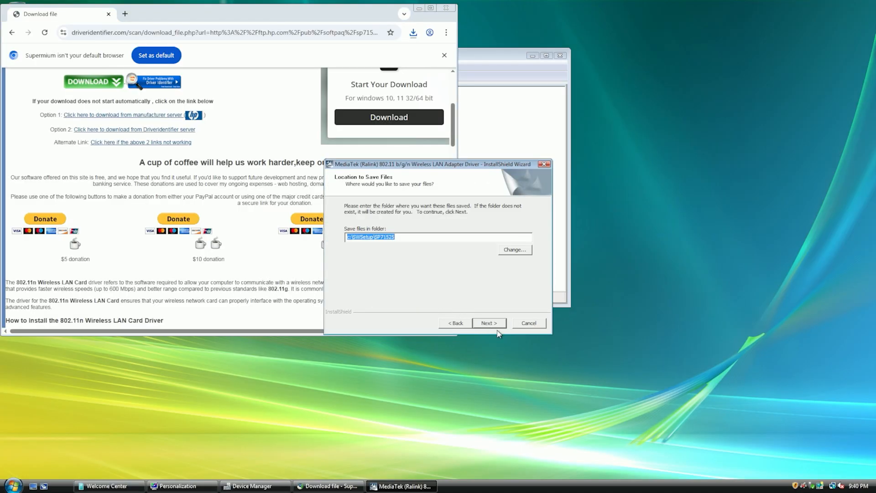
{"action": "left_click", "coordinate": [496, 326]}
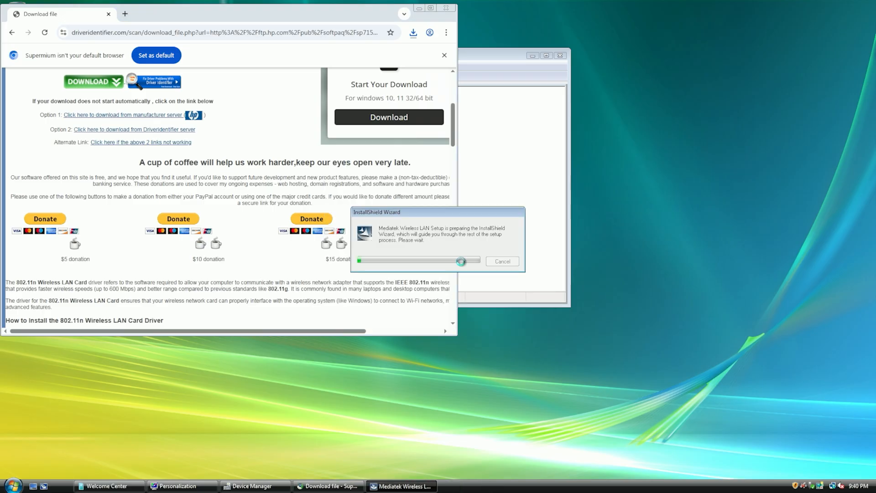
Go through the Mediatek Wireless LAN setup and install the driver only.
{"action": "left_click", "coordinate": [464, 351]}
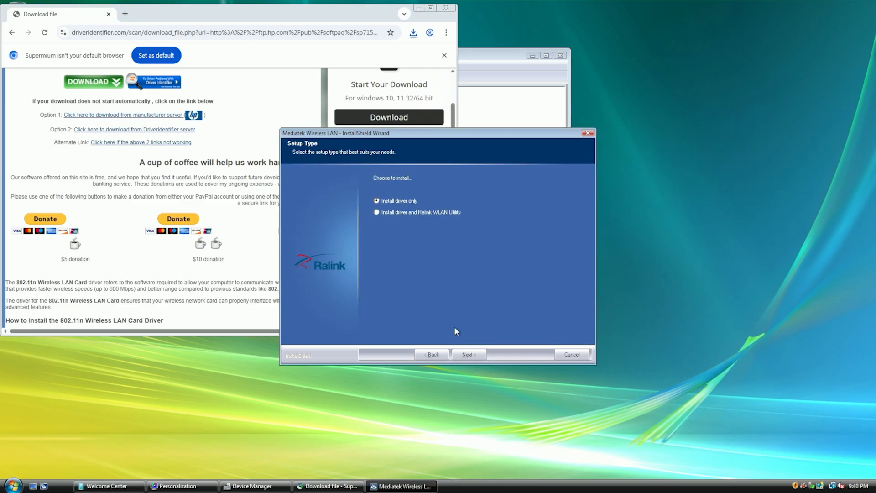
{"action": "left_click", "coordinate": [464, 355]}
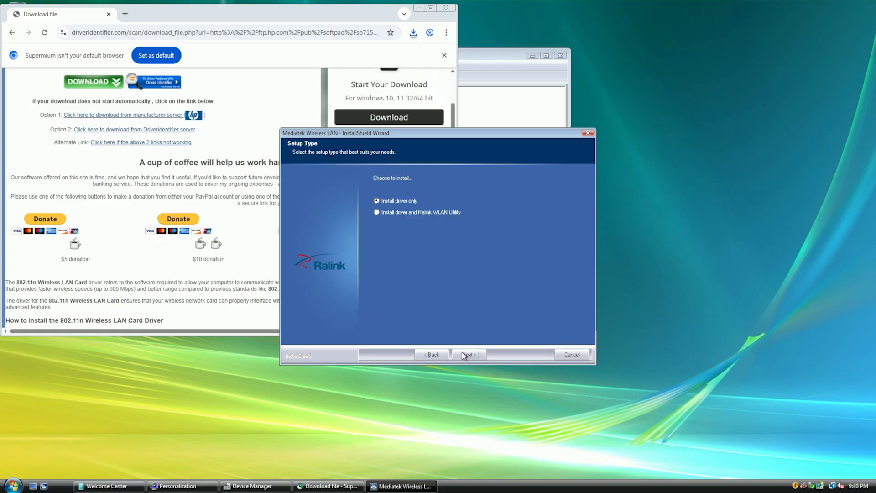
{"action": "left_click", "coordinate": [466, 354]}
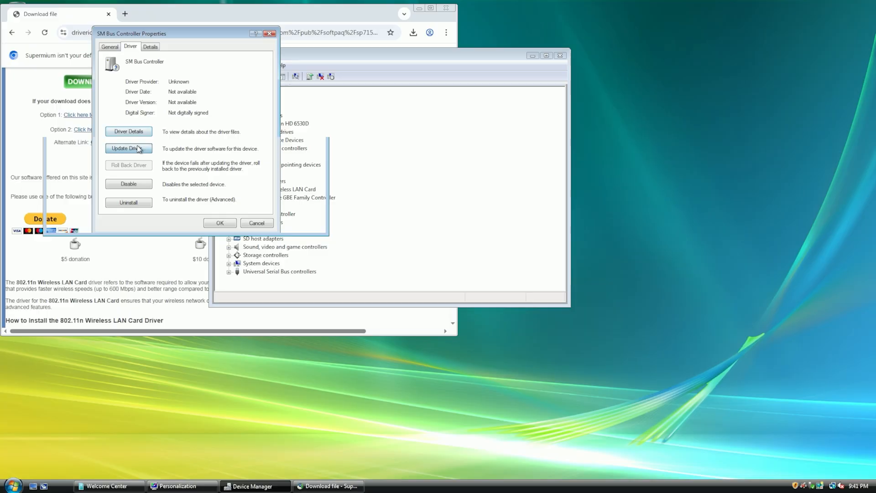
{"action": "left_click", "coordinate": [129, 147]}
{"action": "left_click", "coordinate": [318, 36]}
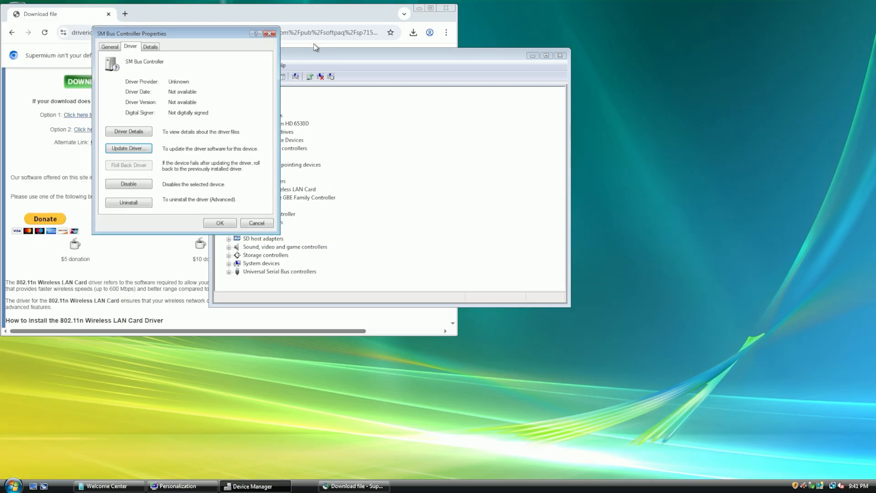
{"action": "left_click", "coordinate": [270, 35]}
Copy the SM Bus Controller's first hardware ID from its Hardware Ids details and close its properties.
{"action": "right_click", "coordinate": [279, 221]}
{"action": "right_click", "coordinate": [277, 214]}
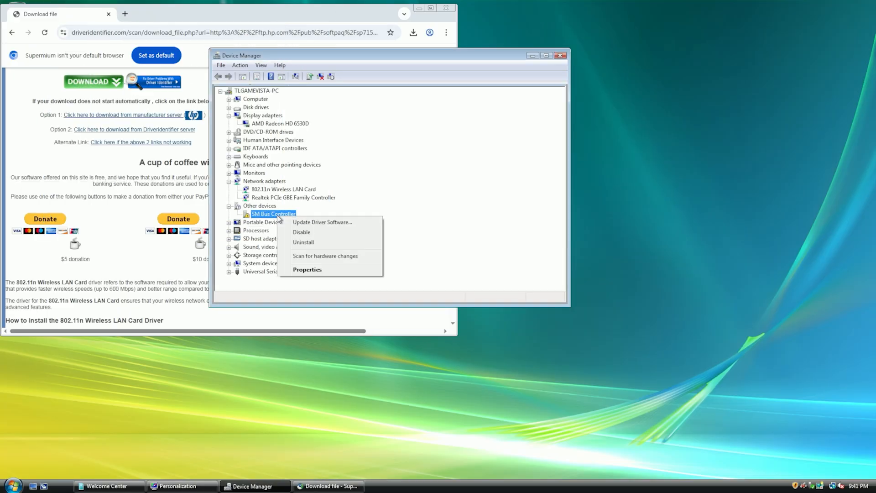
{"action": "left_click", "coordinate": [303, 270]}
{"action": "left_click", "coordinate": [146, 49]}
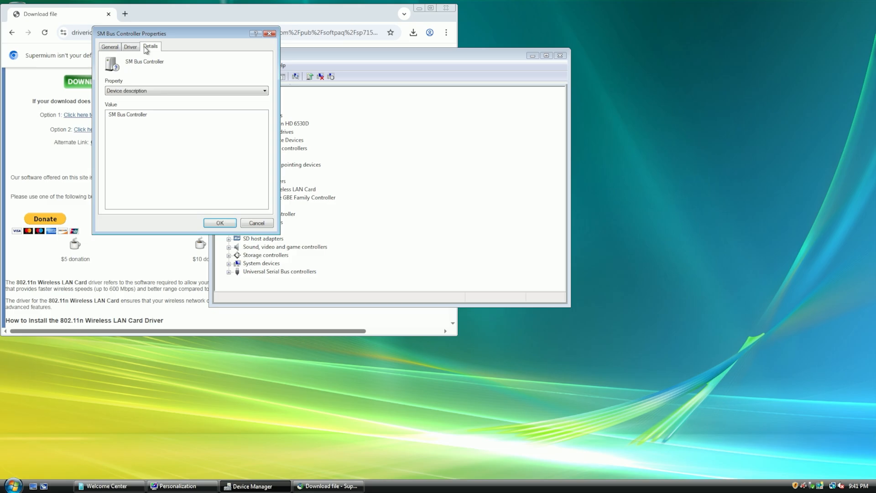
{"action": "left_click", "coordinate": [133, 47]}
{"action": "left_click", "coordinate": [146, 49]}
{"action": "left_click", "coordinate": [134, 92]}
{"action": "left_click", "coordinate": [132, 106]}
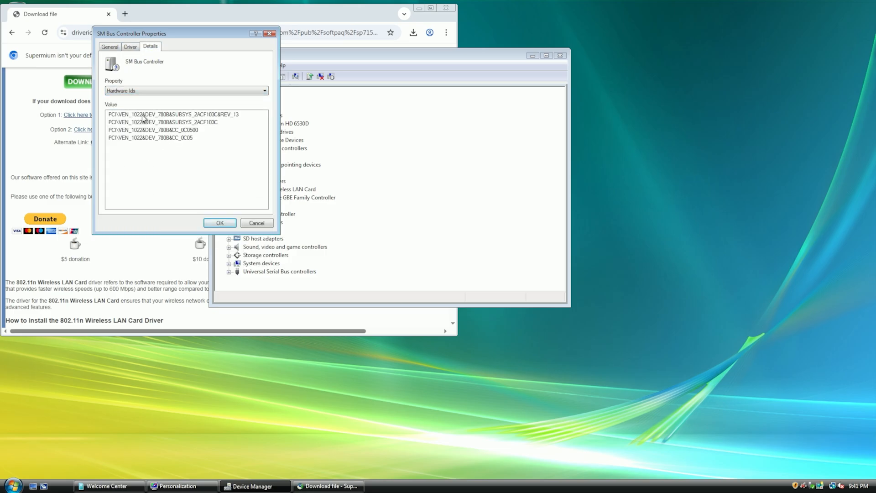
{"action": "right_click", "coordinate": [145, 114]}
{"action": "left_click", "coordinate": [160, 122]}
{"action": "left_click", "coordinate": [219, 223]}
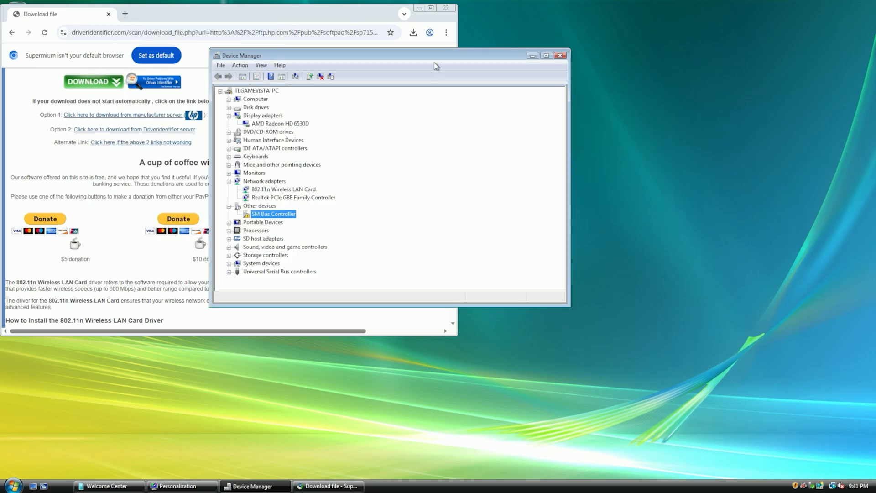
Close Device Manager and go back from the driver download page, ready to enter the copied SM Bus Controller hardware ID as the browser address.
{"action": "left_click", "coordinate": [560, 55]}
{"action": "left_click", "coordinate": [13, 35]}
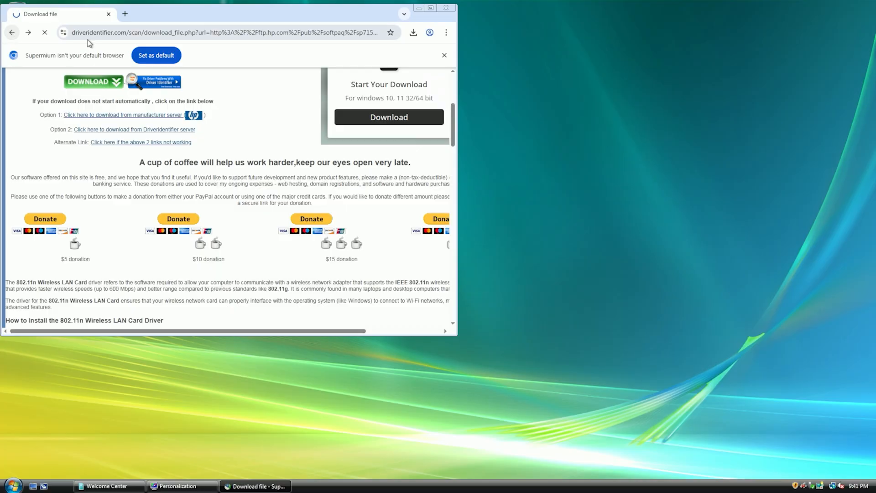
{"action": "left_click", "coordinate": [109, 32]}
{"action": "right_click", "coordinate": [112, 32]}
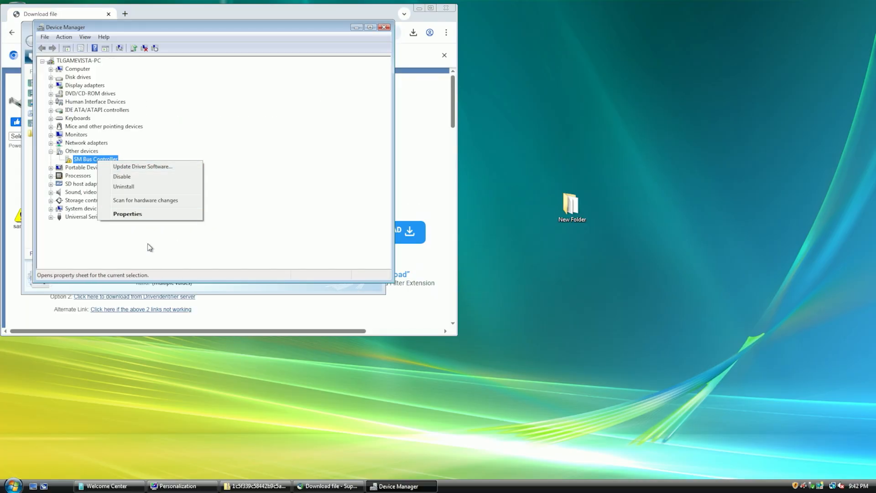
Start a driver update from the SM Bus Controller's properties and choose to browse the computer for driver software.
{"action": "left_click", "coordinate": [136, 212]}
{"action": "left_click", "coordinate": [158, 68]}
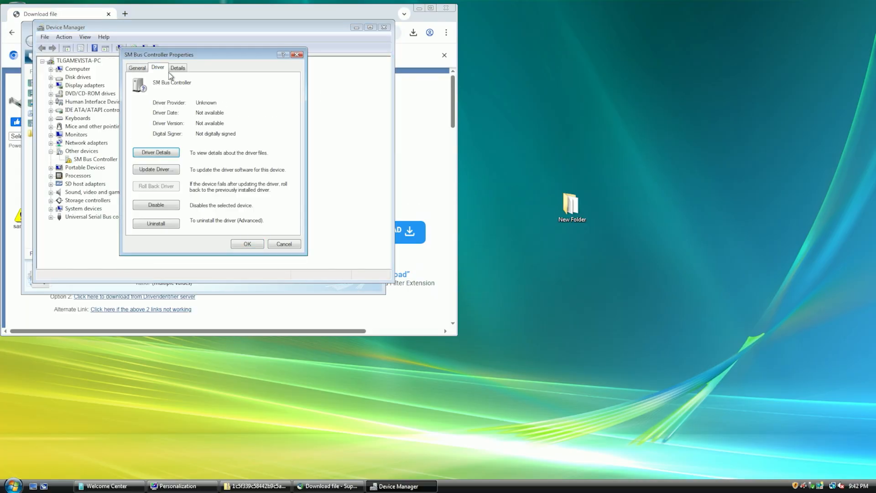
{"action": "left_click", "coordinate": [167, 169]}
{"action": "left_click", "coordinate": [254, 177]}
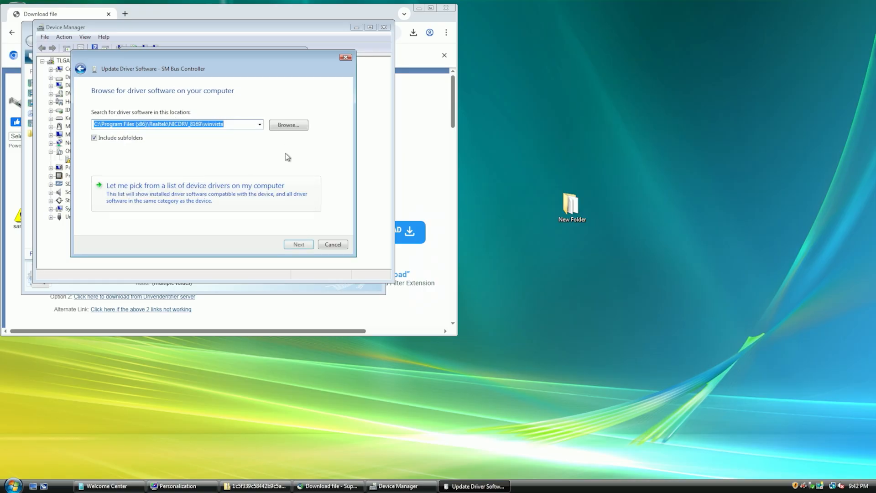
Try to install the SM Bus Controller driver from the New Folder on the desktop.
{"action": "left_click", "coordinate": [289, 125]}
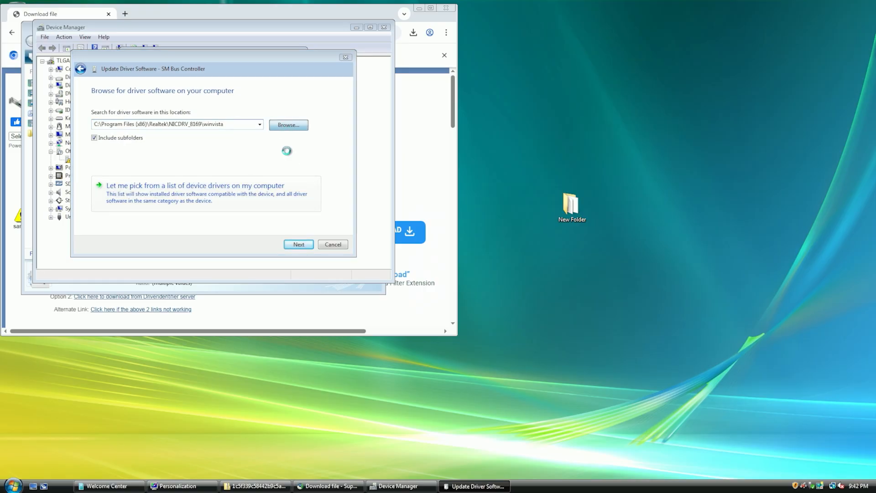
{"action": "scroll", "coordinate": [496, 242], "scroll_direction": "up", "scroll_amount": 10}
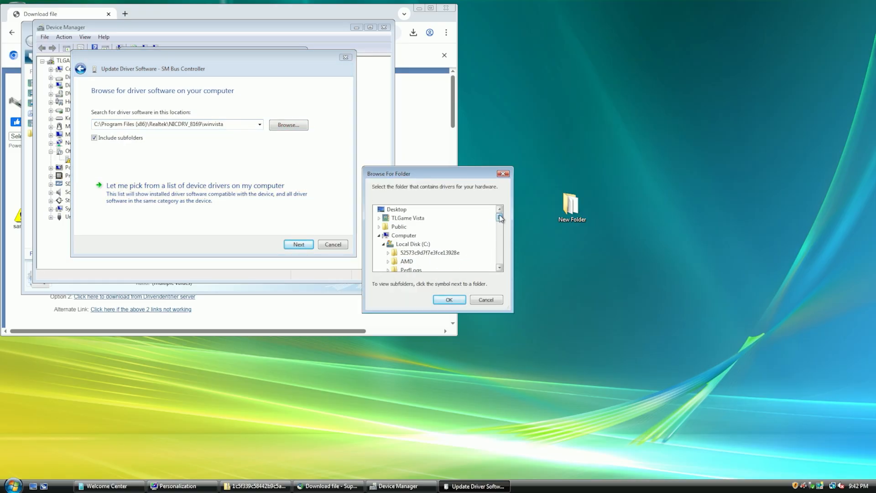
{"action": "left_click", "coordinate": [378, 235]}
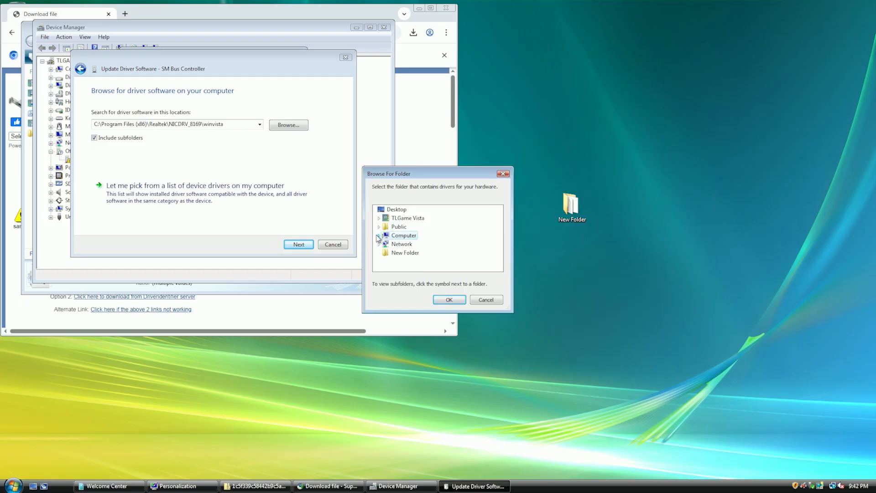
{"action": "left_click", "coordinate": [405, 252]}
{"action": "left_click", "coordinate": [449, 299]}
{"action": "left_click", "coordinate": [308, 245]}
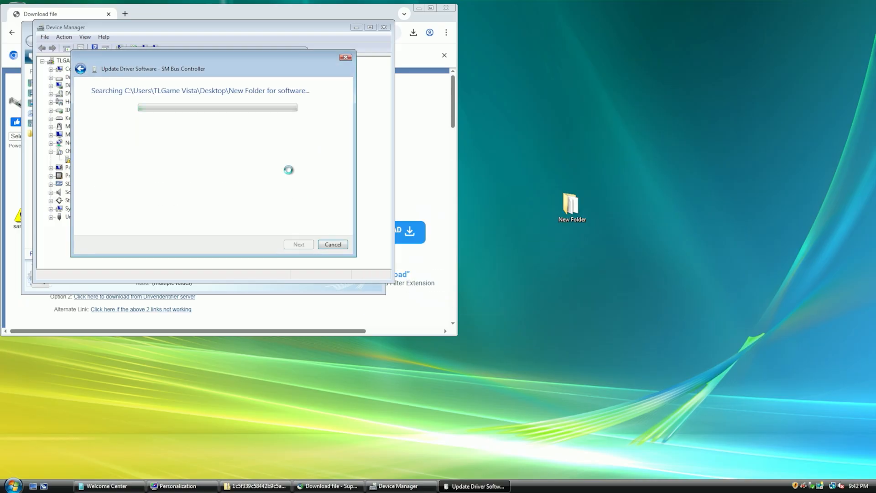
{"action": "left_click", "coordinate": [387, 254]}
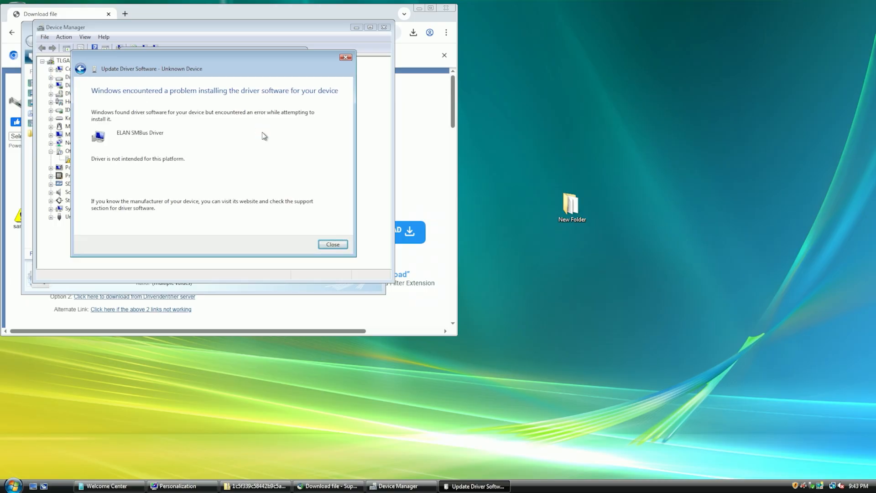
Close the driver update wizard, the device properties, Device Manager and the driver archive window.
{"action": "left_click", "coordinate": [332, 244]}
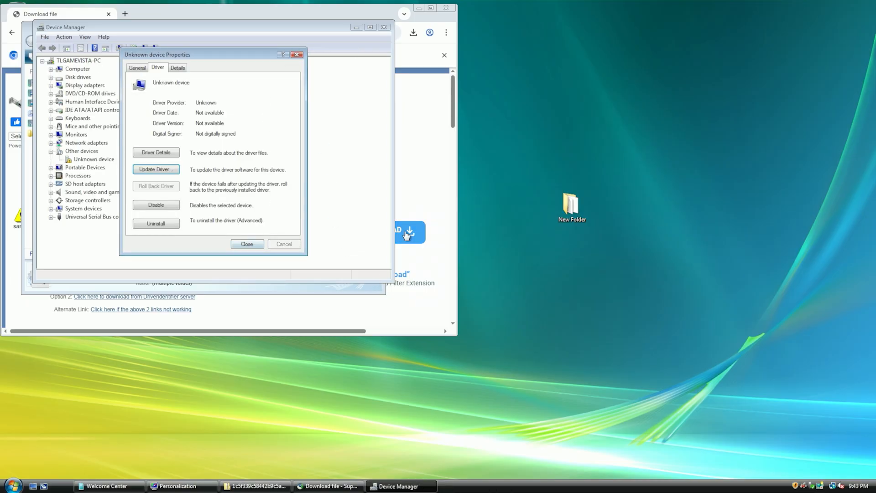
{"action": "left_click", "coordinate": [252, 242]}
{"action": "left_click", "coordinate": [379, 27]}
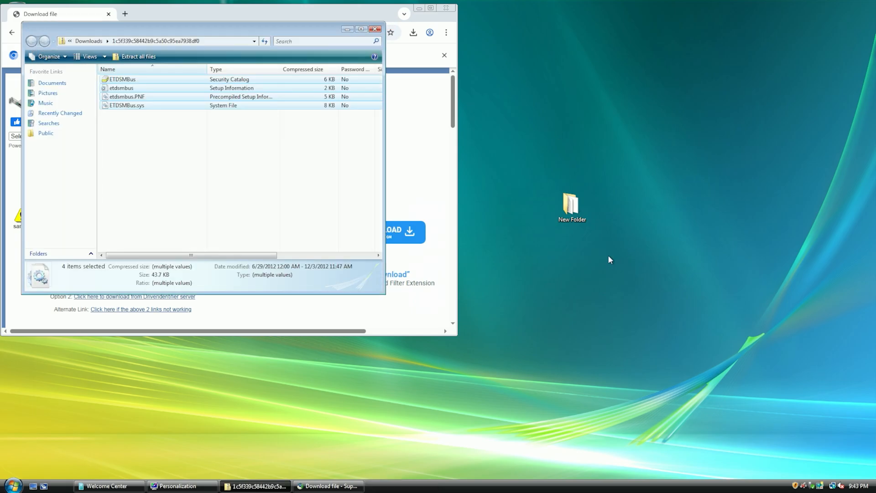
{"action": "left_click", "coordinate": [375, 29]}
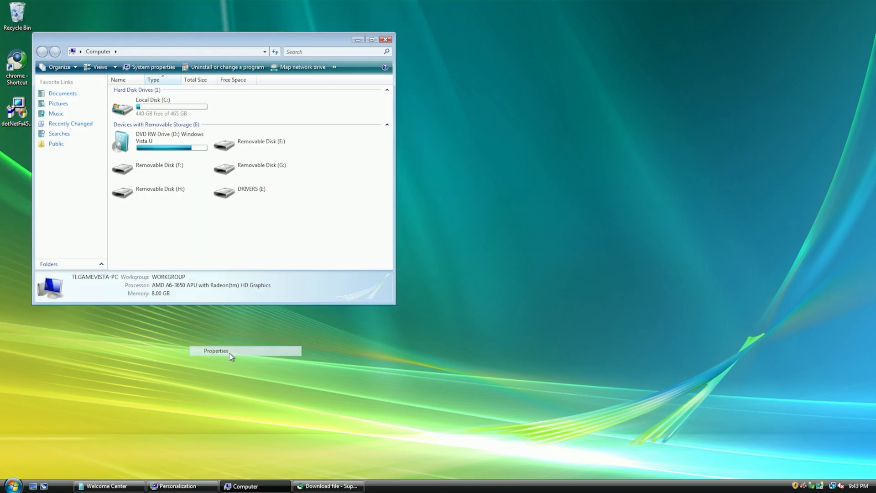
Open the computer's system properties and refresh the Windows Experience Index, granting the System Assessment Tool permission.
{"action": "left_click", "coordinate": [219, 329]}
{"action": "left_click", "coordinate": [299, 198]}
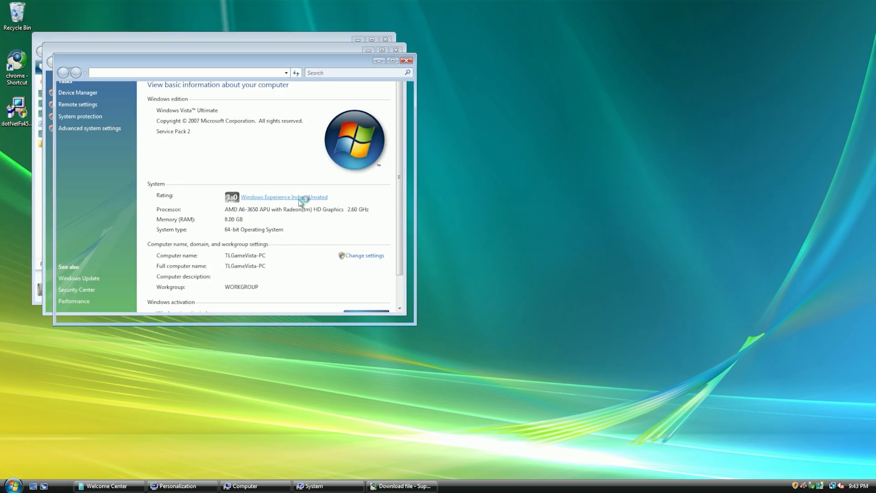
{"action": "left_click", "coordinate": [371, 128]}
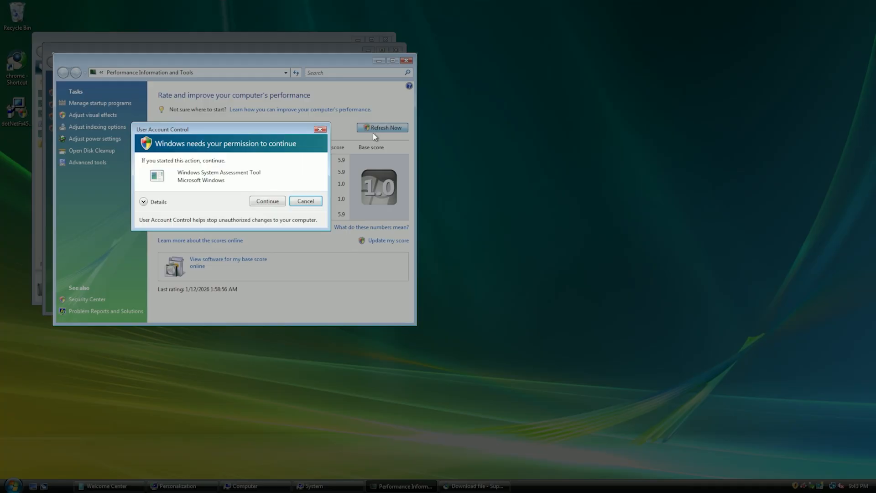
{"action": "left_click", "coordinate": [278, 203]}
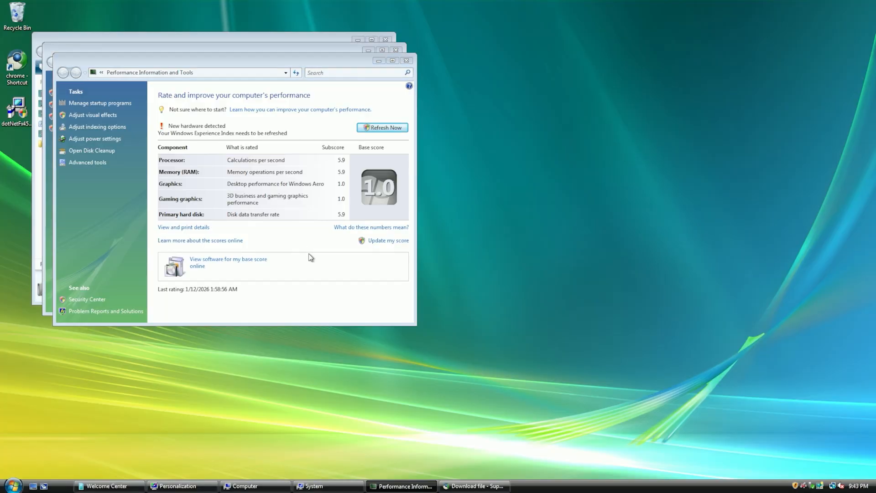
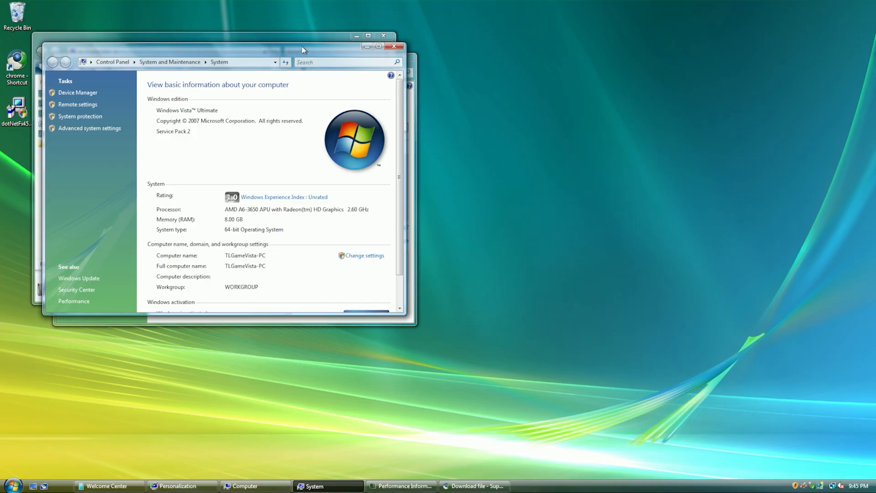
Move the System window aside, check the Performance Information and Tools subscores, and close both windows.
{"action": "left_click_drag", "start_coordinate": [302, 46], "coordinate": [635, 72]}
{"action": "left_click", "coordinate": [282, 248]}
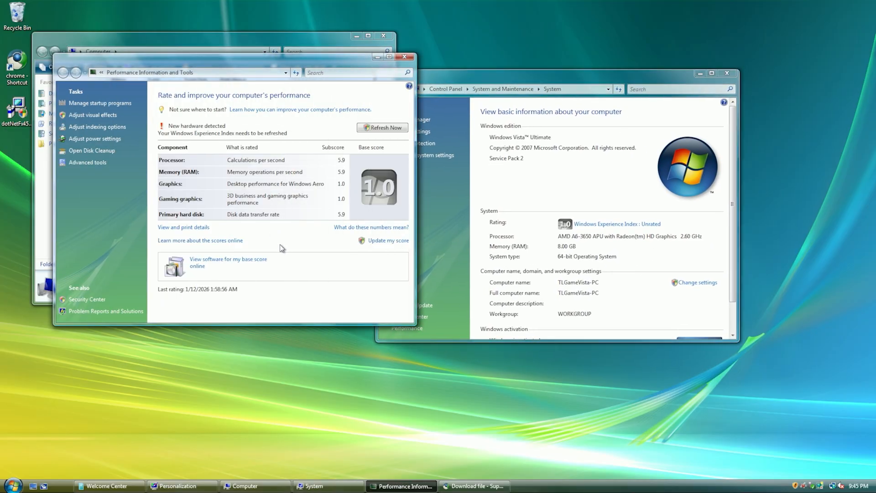
{"action": "left_click", "coordinate": [404, 57]}
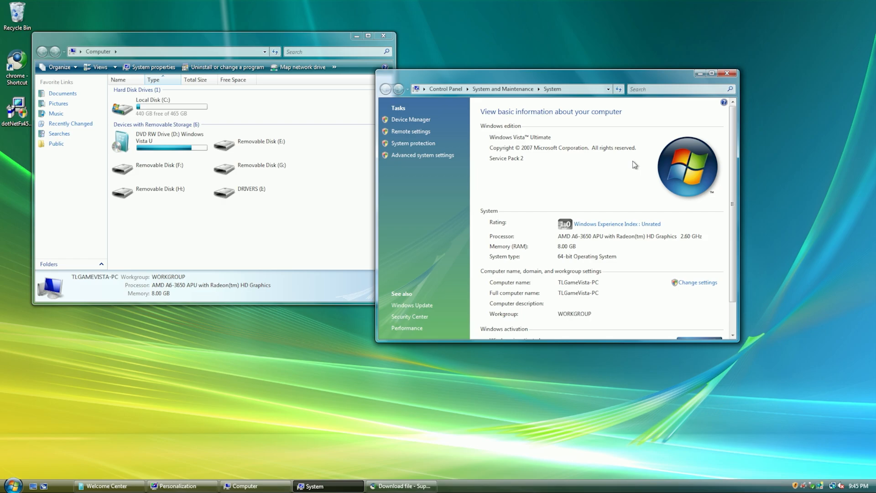
{"action": "left_click", "coordinate": [727, 73]}
Reopen the computer's system properties, recheck the Windows Experience Index details, and close all these windows including Computer.
{"action": "right_click", "coordinate": [174, 255]}
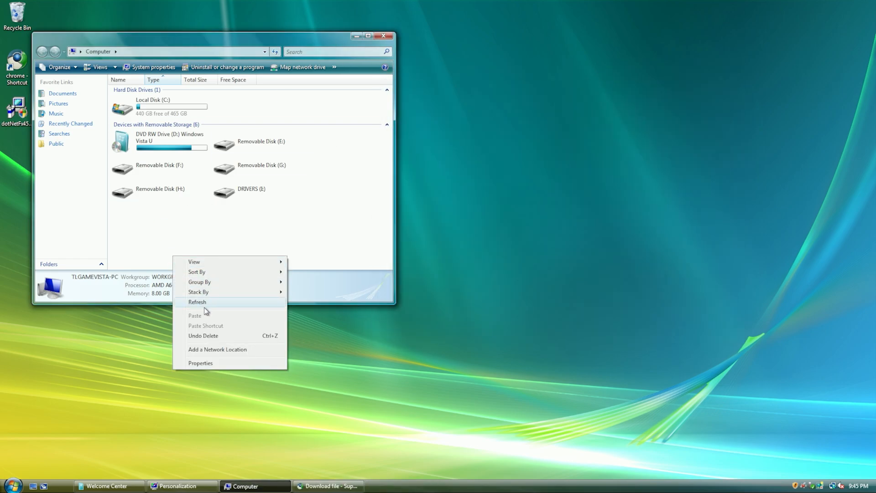
{"action": "left_click", "coordinate": [199, 362]}
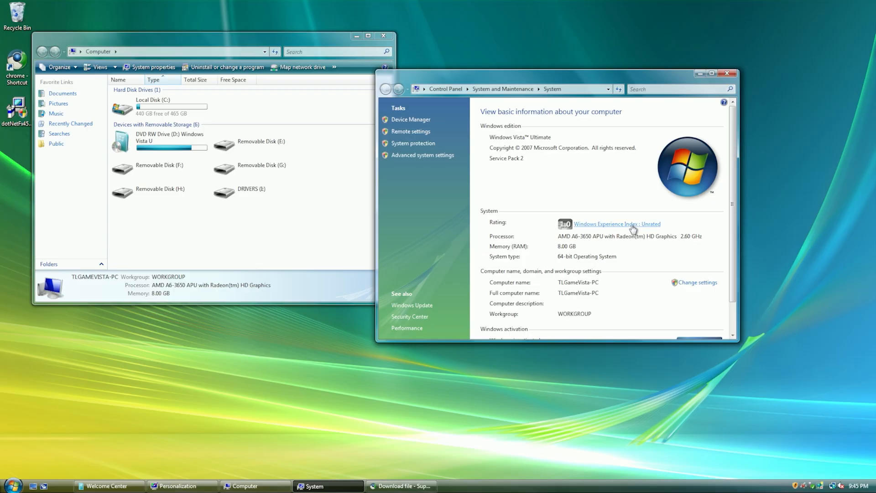
{"action": "left_click", "coordinate": [631, 225]}
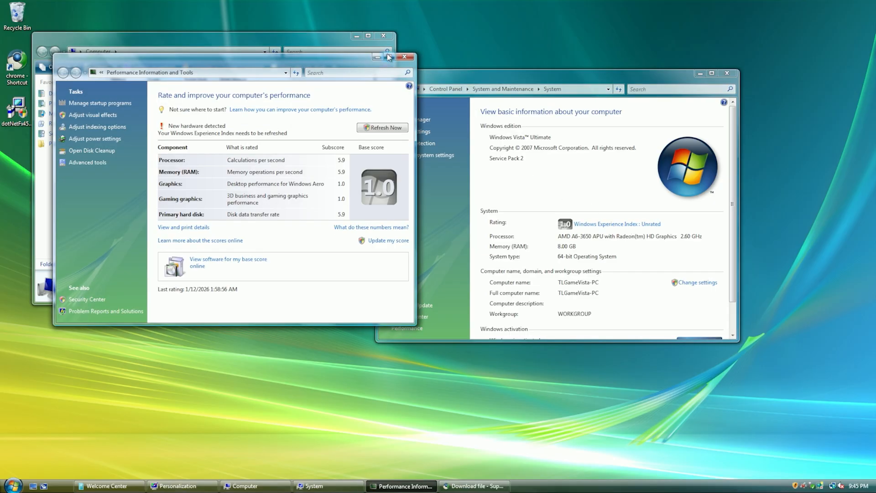
{"action": "left_click", "coordinate": [403, 57]}
{"action": "left_click", "coordinate": [727, 73]}
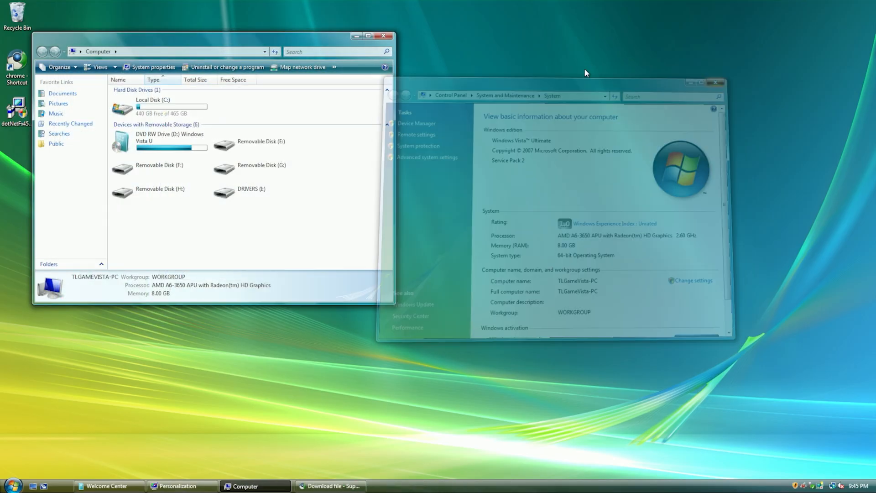
{"action": "left_click_drag", "start_coordinate": [335, 42], "coordinate": [508, 115]}
{"action": "left_click", "coordinate": [557, 111]}
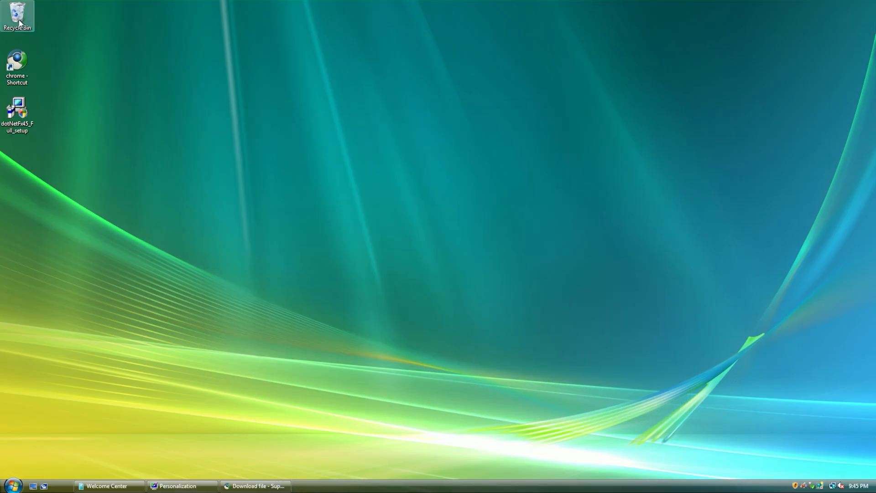
Empty the Recycle Bin, permanently deleting New Folder.
{"action": "right_click", "coordinate": [18, 16]}
{"action": "left_click", "coordinate": [48, 41]}
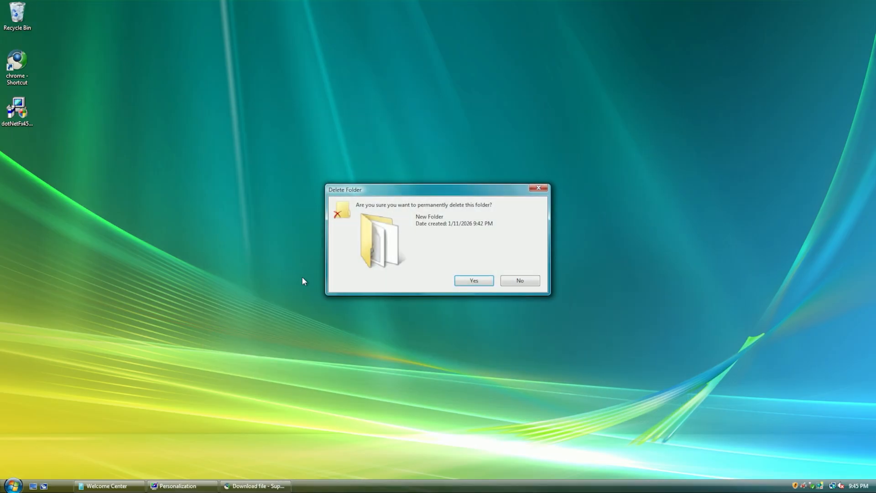
{"action": "left_click", "coordinate": [474, 281]}
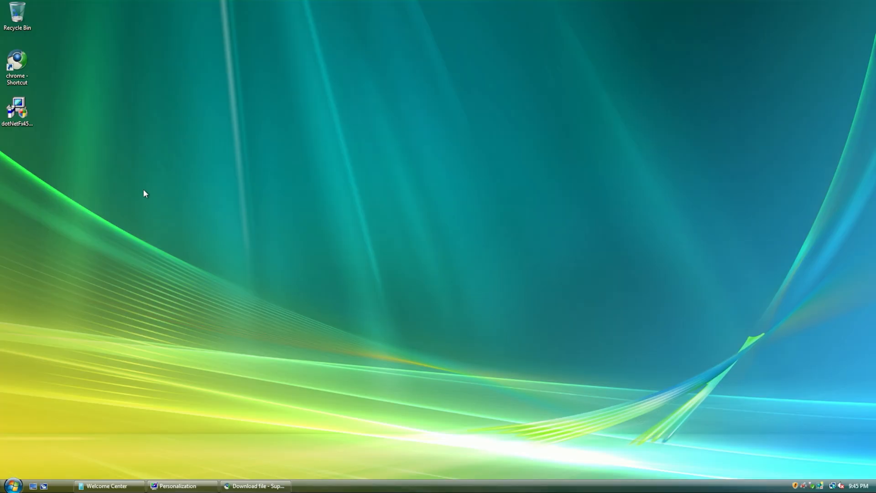
Switch to a new Supermium window, move it toward the middle of the desktop, and load google.com.
{"action": "double_click", "coordinate": [30, 70]}
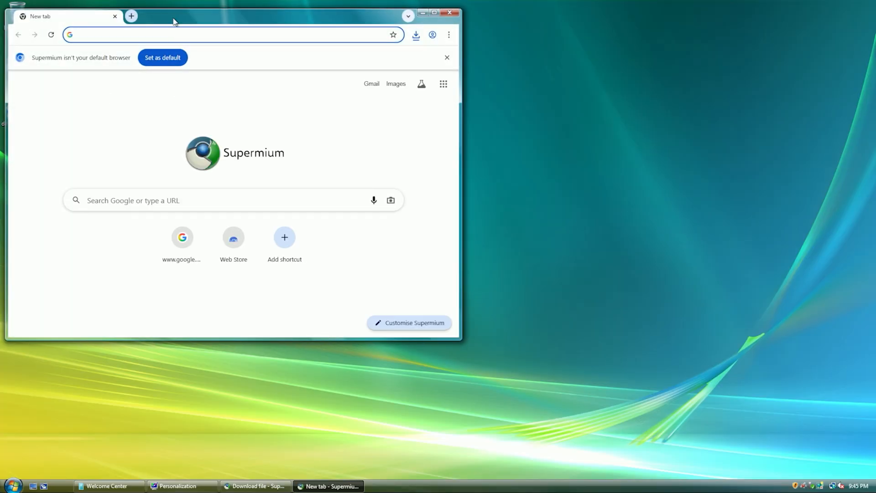
{"action": "left_click_drag", "start_coordinate": [174, 21], "coordinate": [319, 56]}
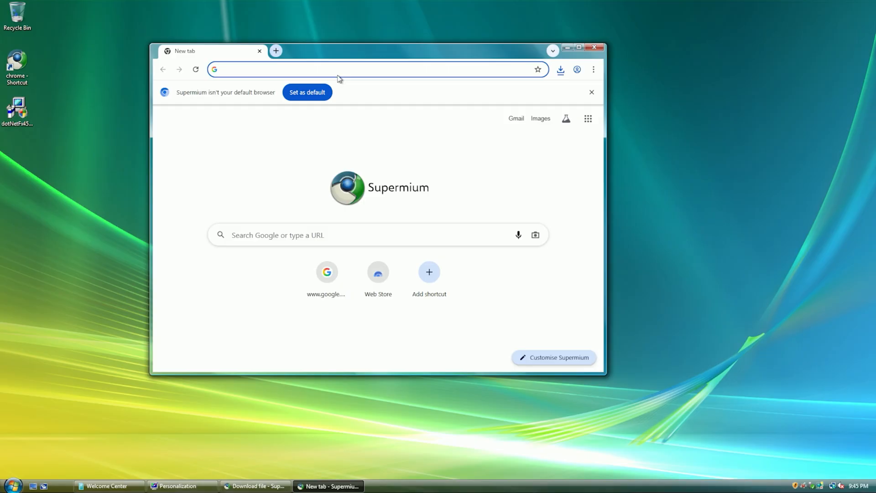
{"action": "type", "text": "google.com"}
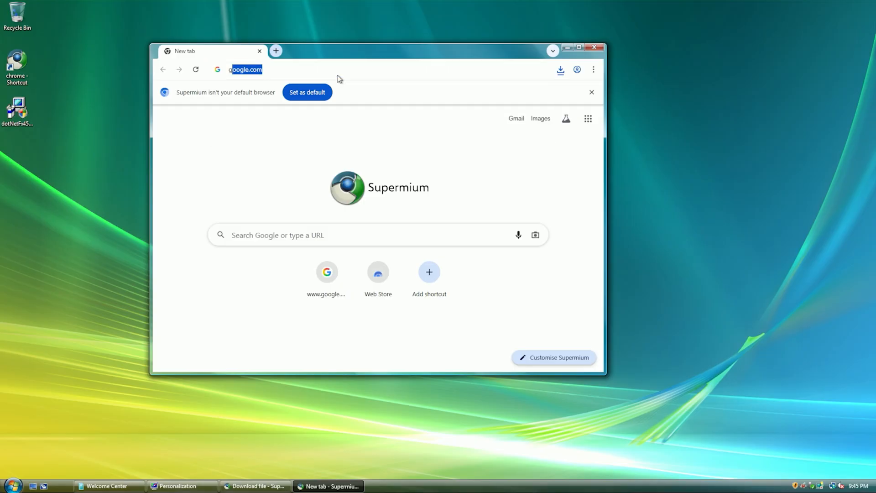
{"action": "key", "text": "Return"}
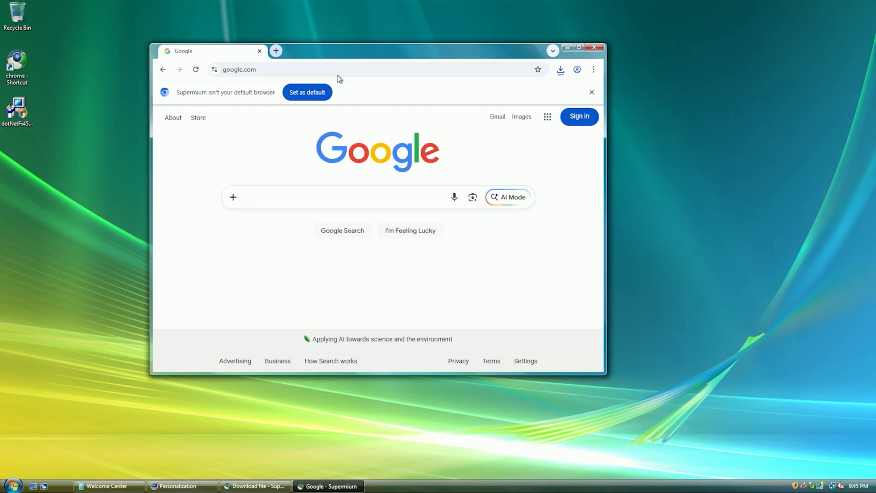
Search Google for "latest version of virtualbox that supported widnows vista" and look through the results.
{"action": "type", "text": "latest v"}
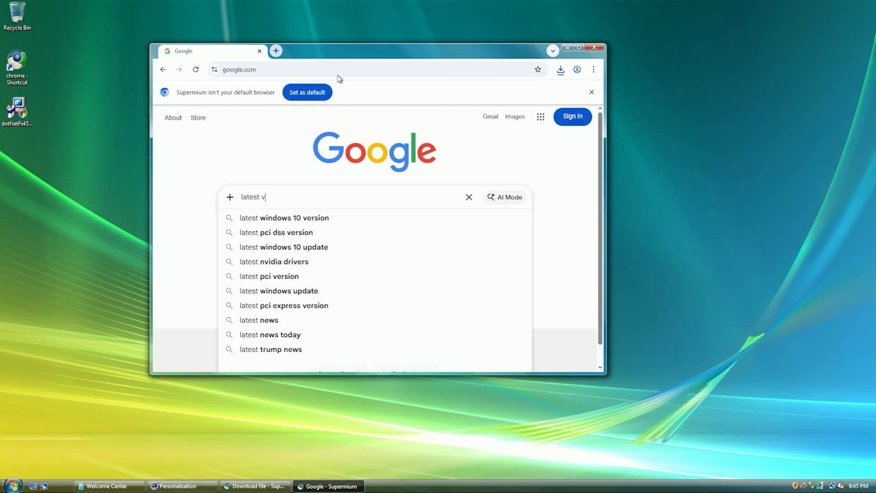
{"action": "type", "text": "ersion of vir"}
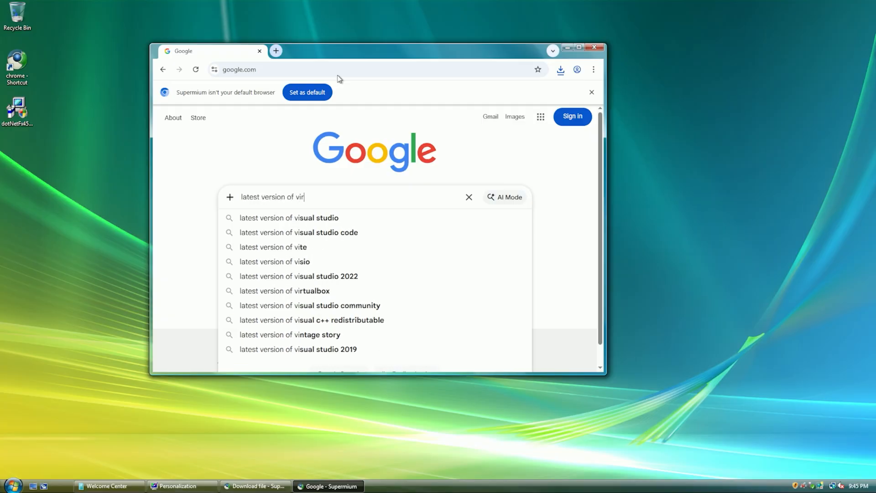
{"action": "type", "text": "tualbox tha"}
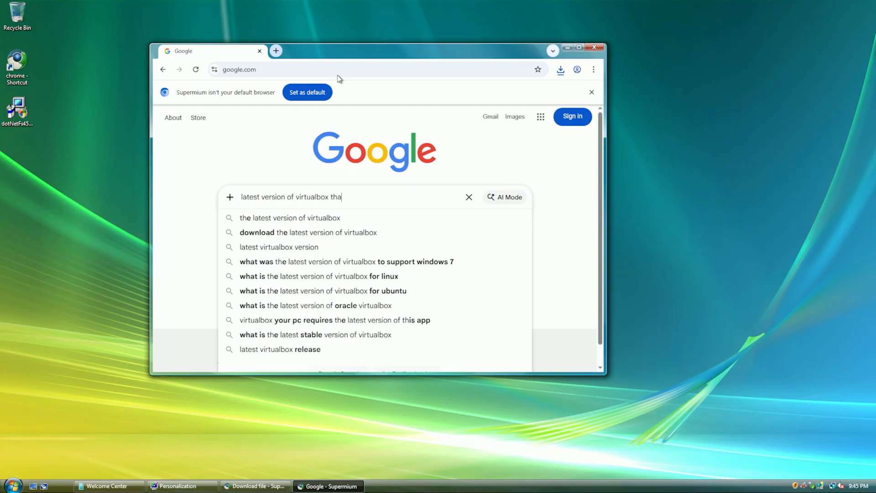
{"action": "type", "text": "t supported wi"}
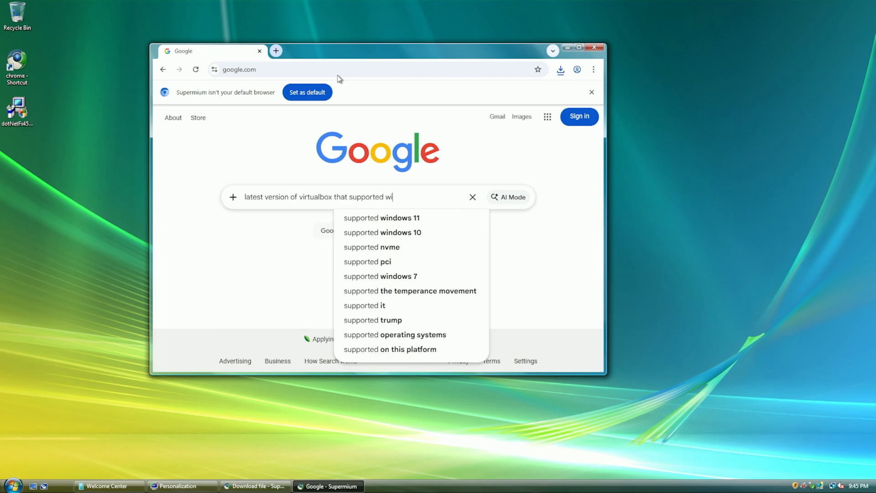
{"action": "type", "text": "dnows vista"}
{"action": "key", "text": "Return"}
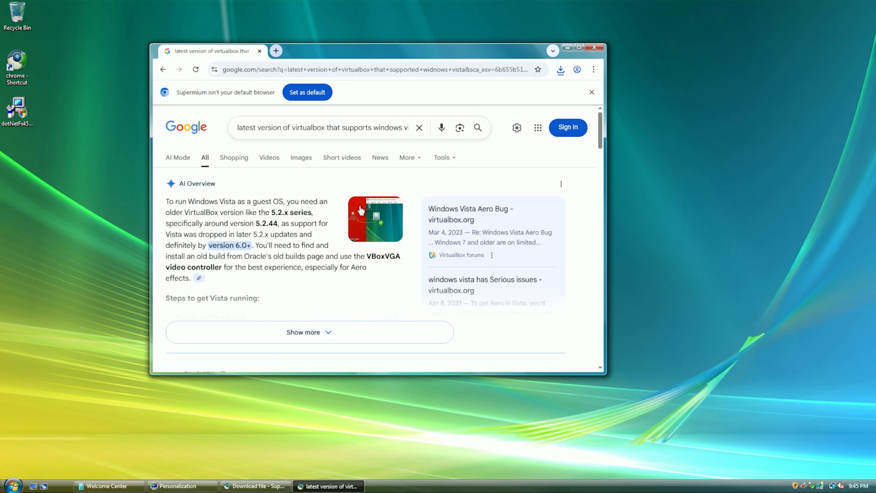
{"action": "scroll", "coordinate": [250, 244], "scroll_direction": "down", "scroll_amount": 2}
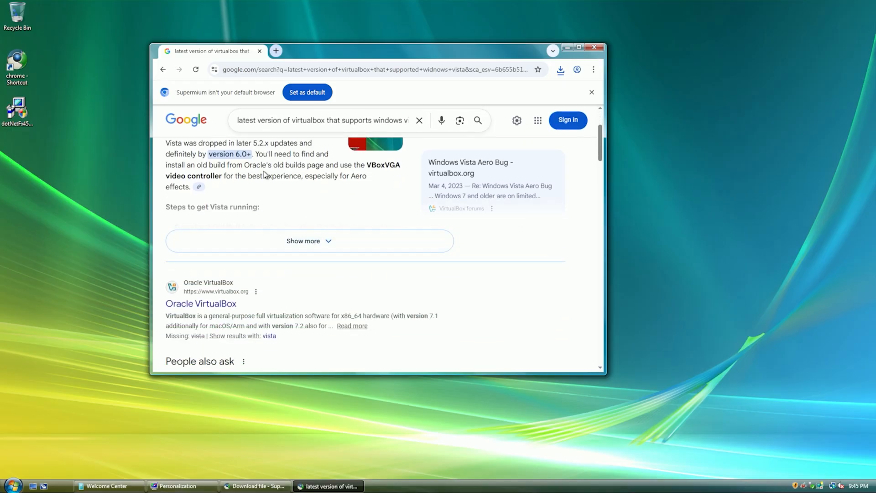
Look through the search results for a VirtualBox version suited to Windows Vista and copy the version number 5.2.44 from the overview.
{"action": "scroll", "coordinate": [268, 221], "scroll_direction": "down", "scroll_amount": 1}
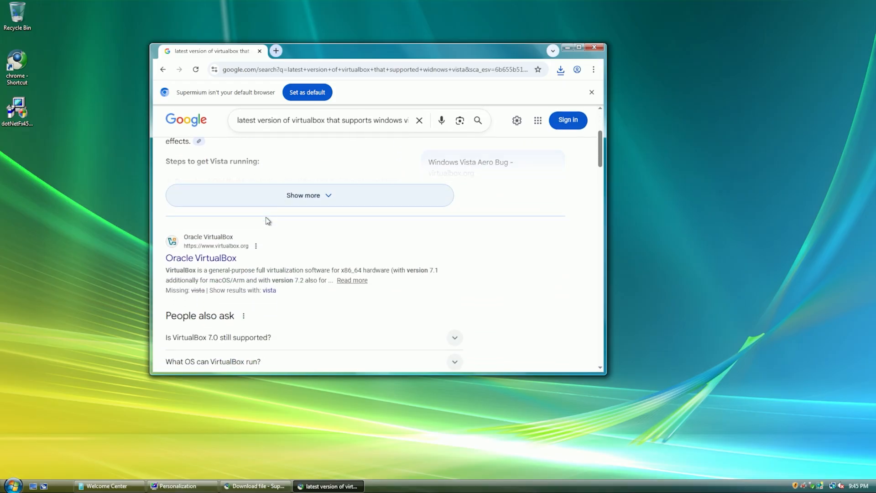
{"action": "scroll", "coordinate": [237, 256], "scroll_direction": "down", "scroll_amount": 2}
{"action": "scroll", "coordinate": [238, 254], "scroll_direction": "down", "scroll_amount": 2}
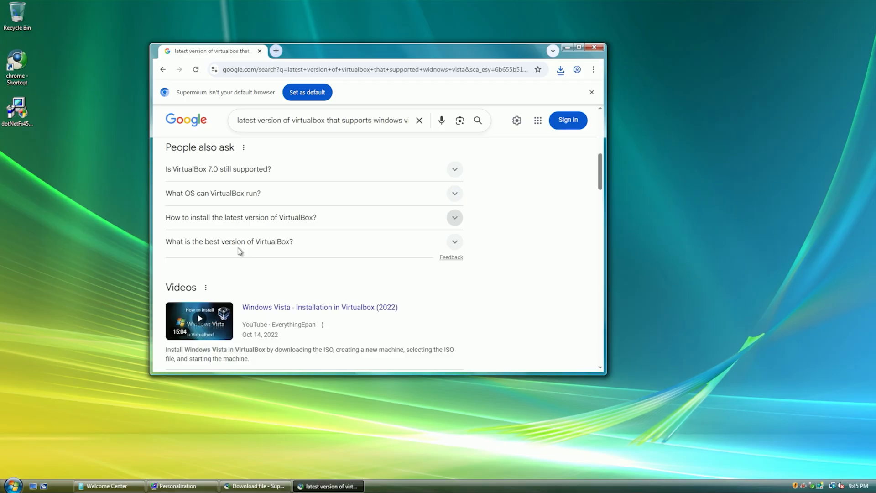
{"action": "scroll", "coordinate": [239, 250], "scroll_direction": "up", "scroll_amount": 5}
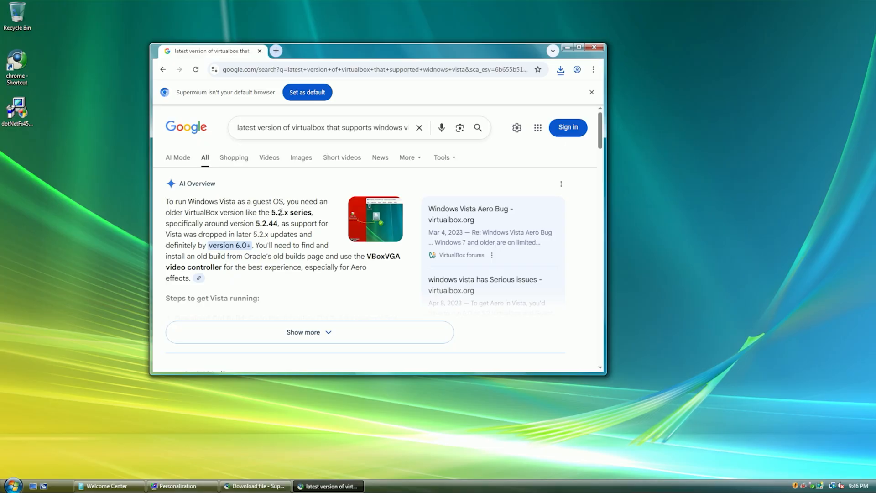
{"action": "left_click_drag", "start_coordinate": [258, 224], "coordinate": [257, 223]}
{"action": "right_click", "coordinate": [258, 224]}
{"action": "left_click", "coordinate": [268, 235]}
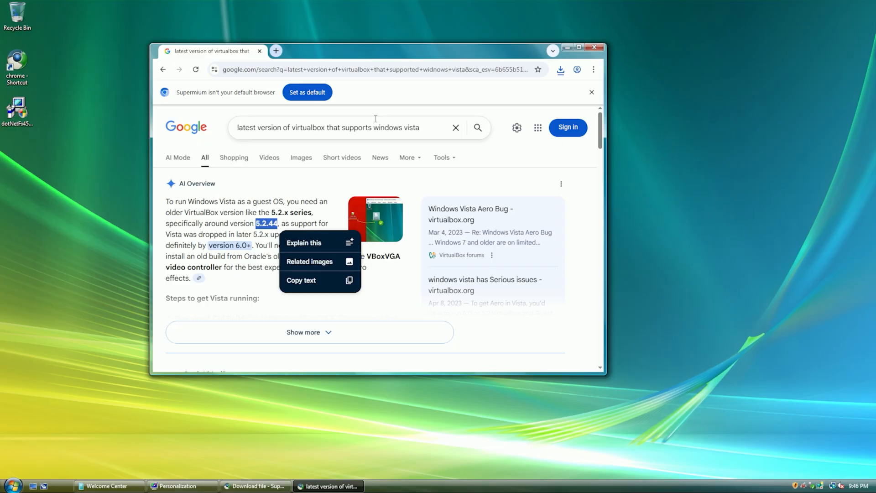
Search Google for "virtualbox 5.2.44" and open the Download_Old_Builds_5_2 page on virtualbox.org at the 5.2.44 entry.
{"action": "left_click", "coordinate": [455, 127]}
{"action": "type", "text": "vire"}
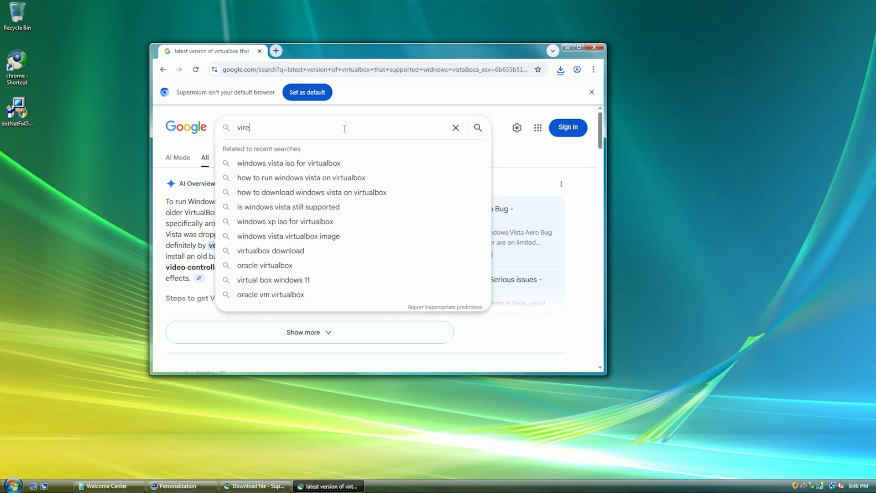
{"action": "key", "text": "BackSpace"}
{"action": "type", "text": "tualbox v"}
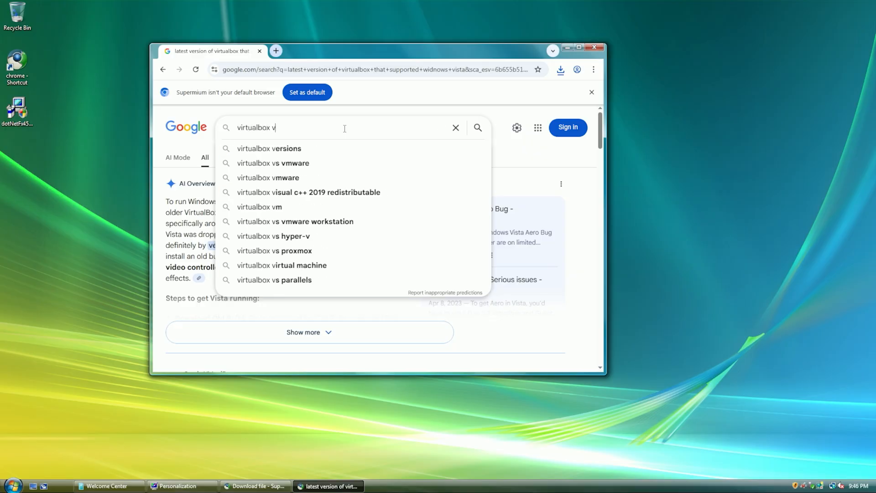
{"action": "key", "text": "BackSpace"}
{"action": "key", "text": "BackSpace"}
{"action": "type", "text": ".."}
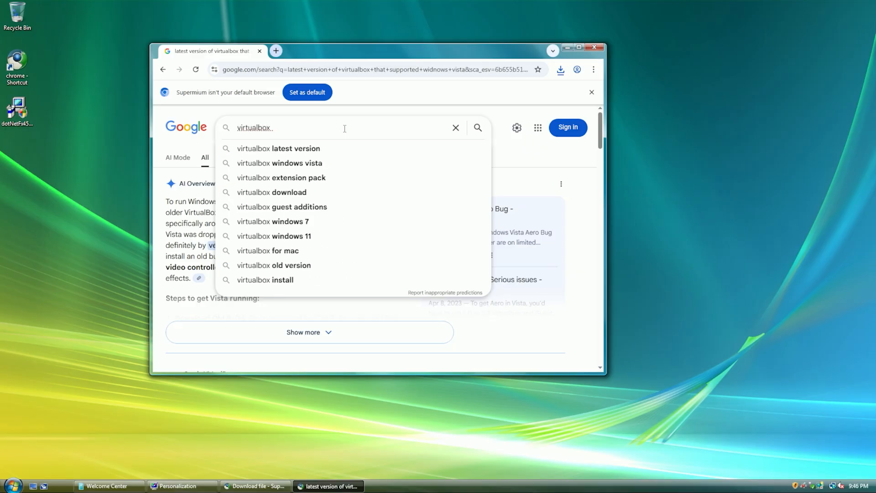
{"action": "type", "text": ".."}
{"action": "type", "text": " 5.2.44"}
{"action": "key", "text": "Return"}
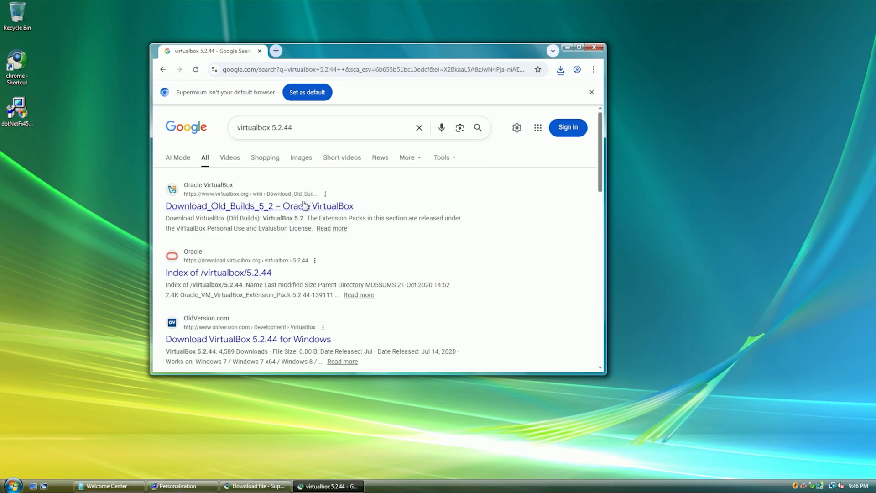
{"action": "left_click", "coordinate": [304, 205]}
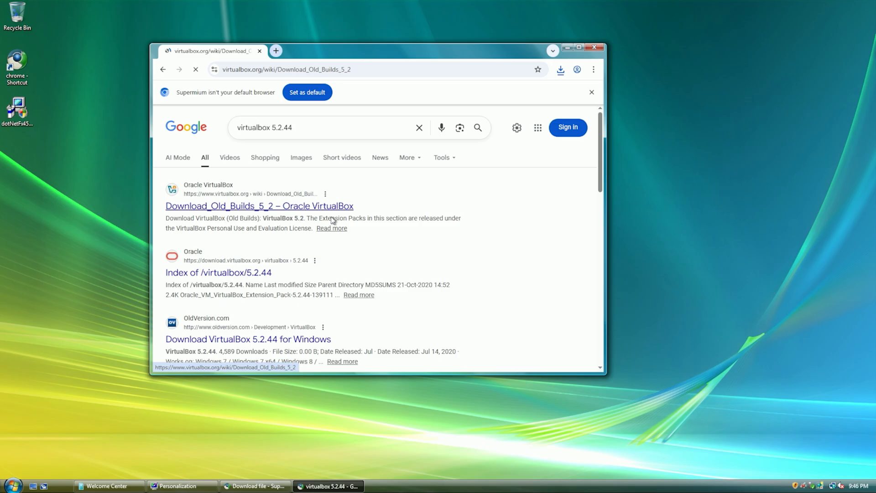
{"action": "scroll", "coordinate": [371, 229], "scroll_direction": "down", "scroll_amount": 2}
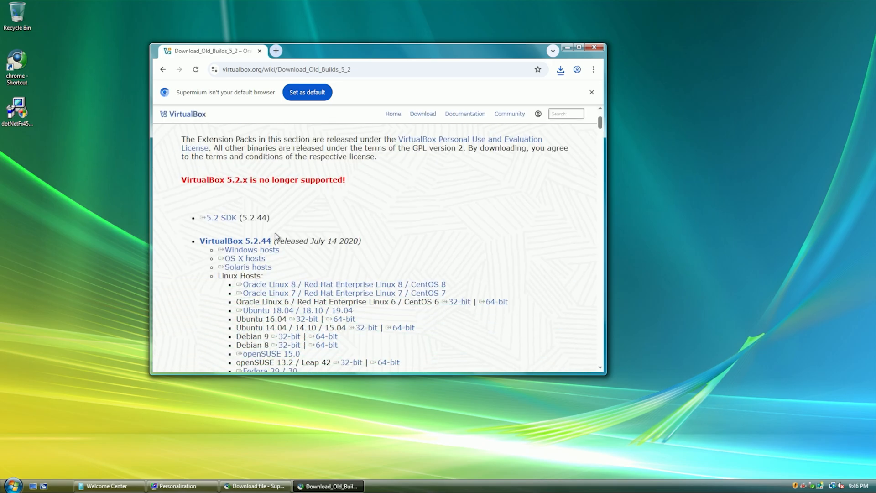
Open the VirtualBox 5.2.44 changelog, examine its release notes, and return to the old builds page.
{"action": "left_click", "coordinate": [256, 239]}
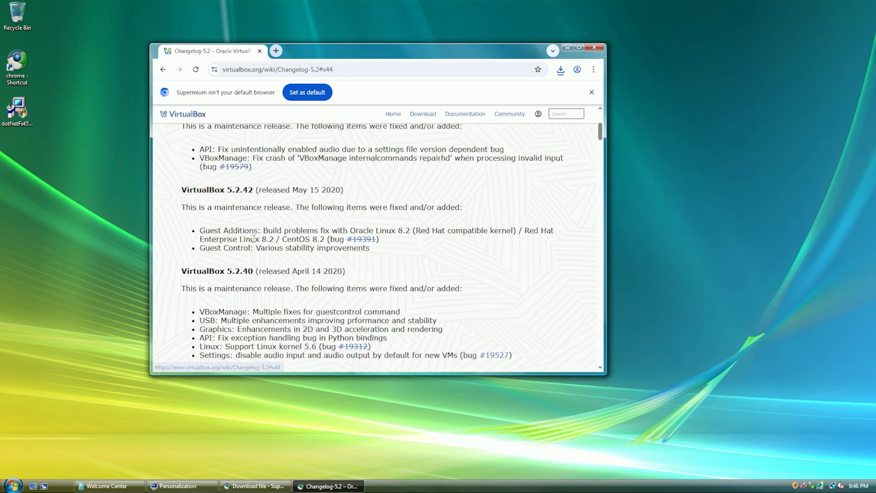
{"action": "scroll", "coordinate": [254, 237], "scroll_direction": "down", "scroll_amount": 5}
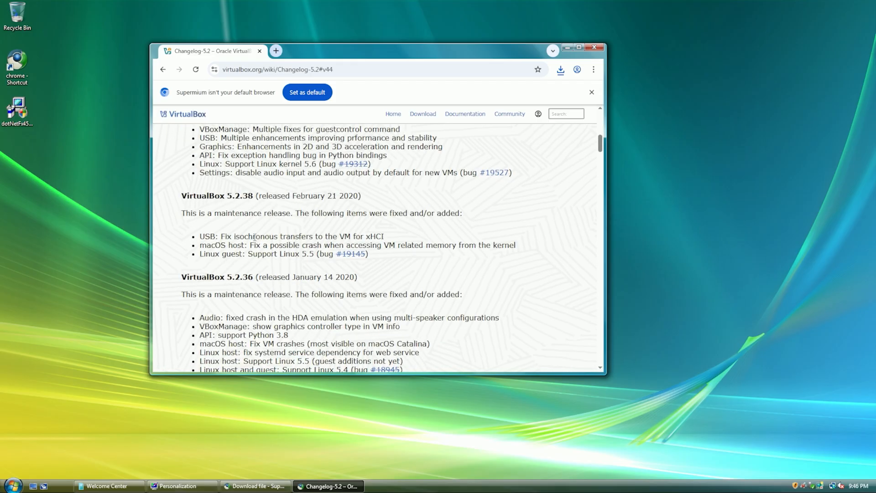
{"action": "scroll", "coordinate": [254, 237], "scroll_direction": "up", "scroll_amount": 6}
{"action": "scroll", "coordinate": [254, 238], "scroll_direction": "up", "scroll_amount": 3}
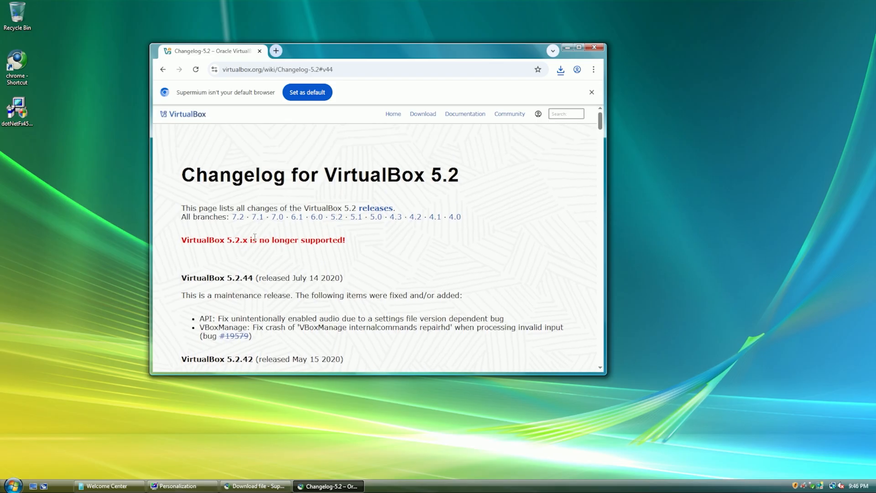
{"action": "scroll", "coordinate": [255, 237], "scroll_direction": "down", "scroll_amount": 13}
{"action": "scroll", "coordinate": [255, 237], "scroll_direction": "up", "scroll_amount": 11}
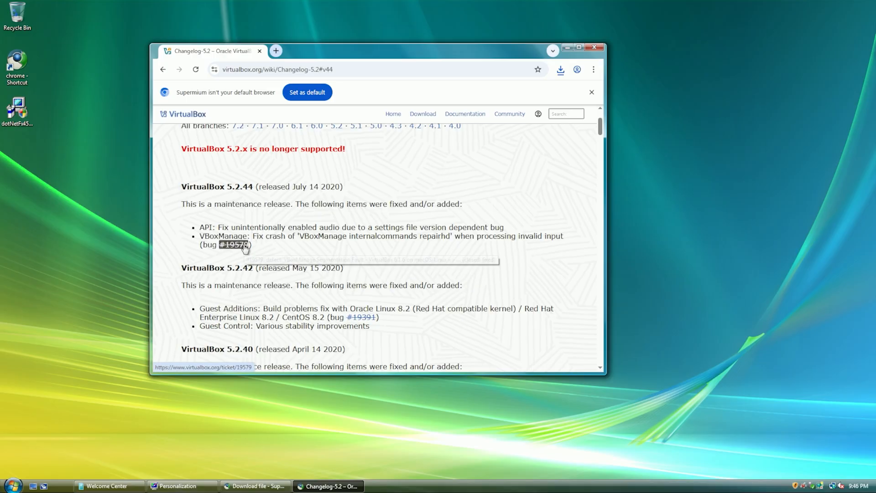
{"action": "scroll", "coordinate": [337, 234], "scroll_direction": "up", "scroll_amount": 1}
{"action": "scroll", "coordinate": [337, 234], "scroll_direction": "up", "scroll_amount": 1}
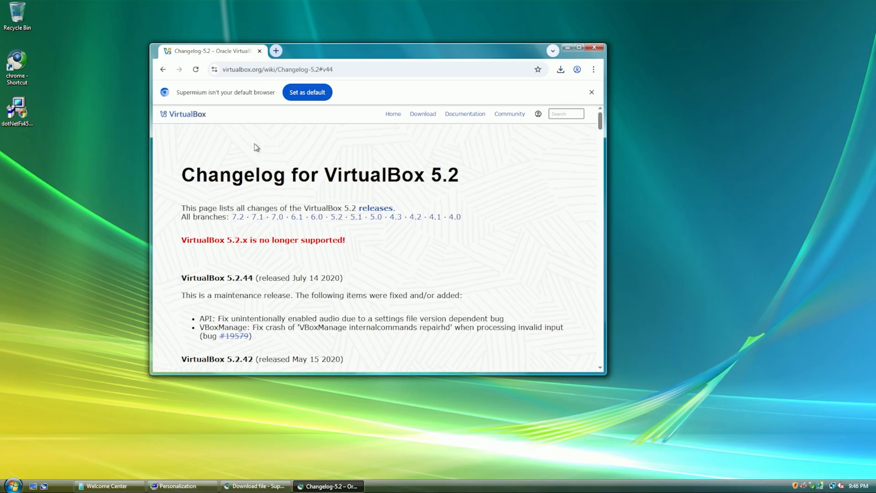
{"action": "scroll", "coordinate": [330, 235], "scroll_direction": "down", "scroll_amount": 15}
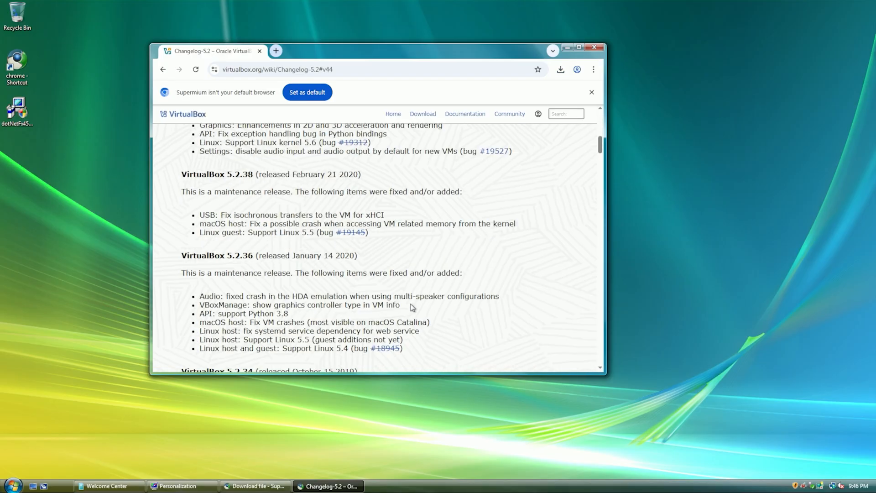
{"action": "left_click", "coordinate": [164, 73]}
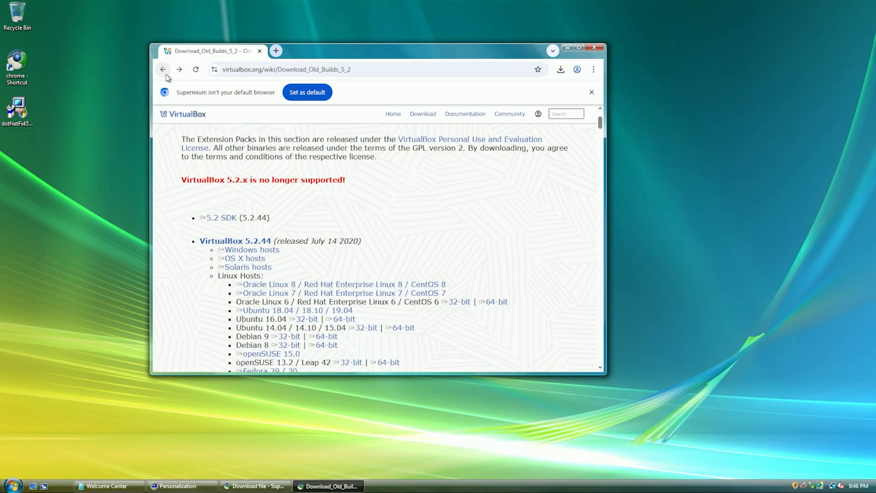
Download the VirtualBox 5.2.44 installer for Windows hosts and run it from the Downloads folder.
{"action": "scroll", "coordinate": [256, 253], "scroll_direction": "down", "scroll_amount": 1}
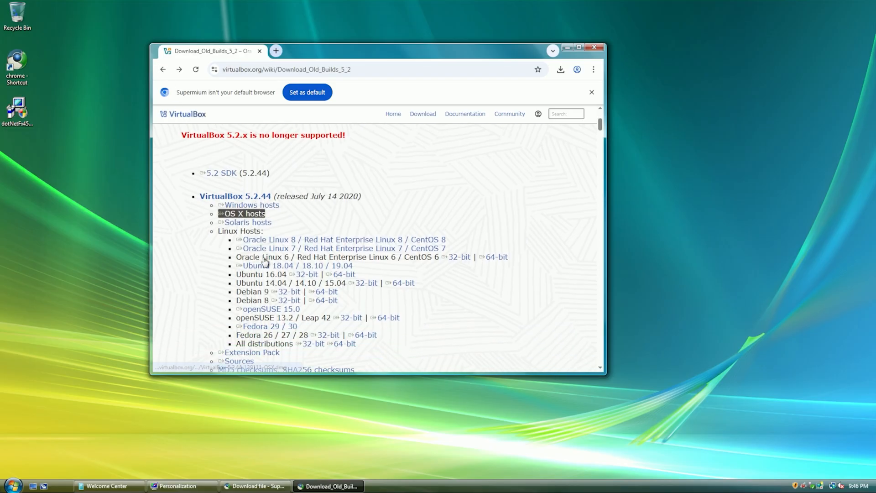
{"action": "left_click", "coordinate": [264, 208]}
{"action": "left_click", "coordinate": [560, 69]}
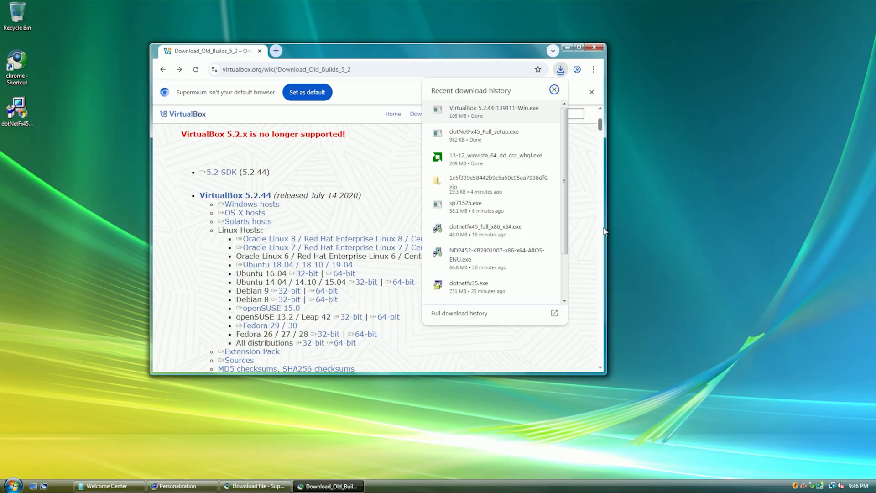
{"action": "left_click", "coordinate": [528, 110]}
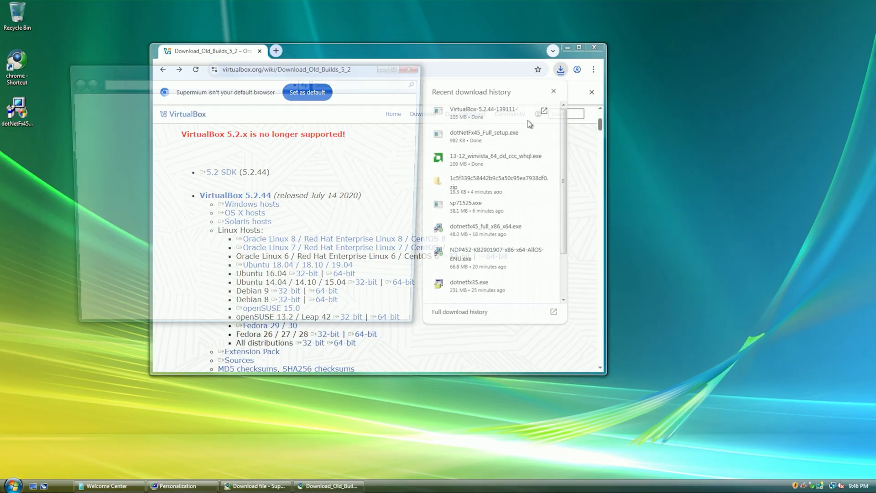
{"action": "double_click", "coordinate": [199, 173]}
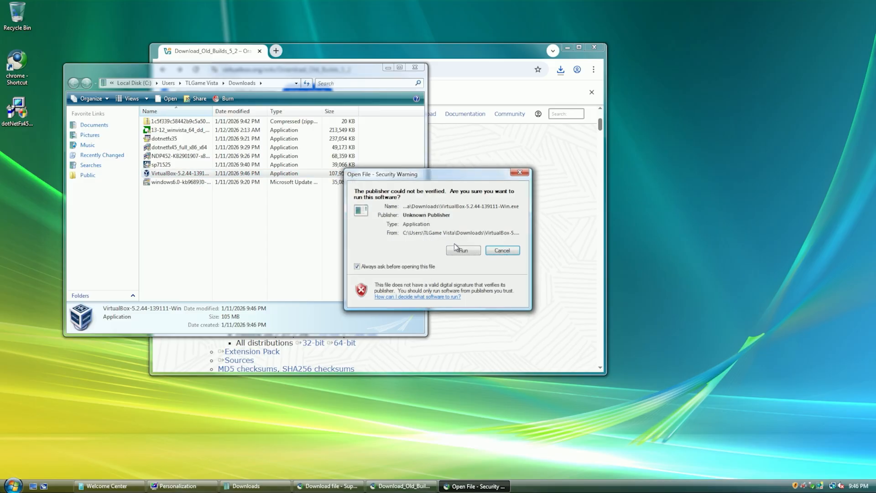
{"action": "left_click", "coordinate": [502, 250]}
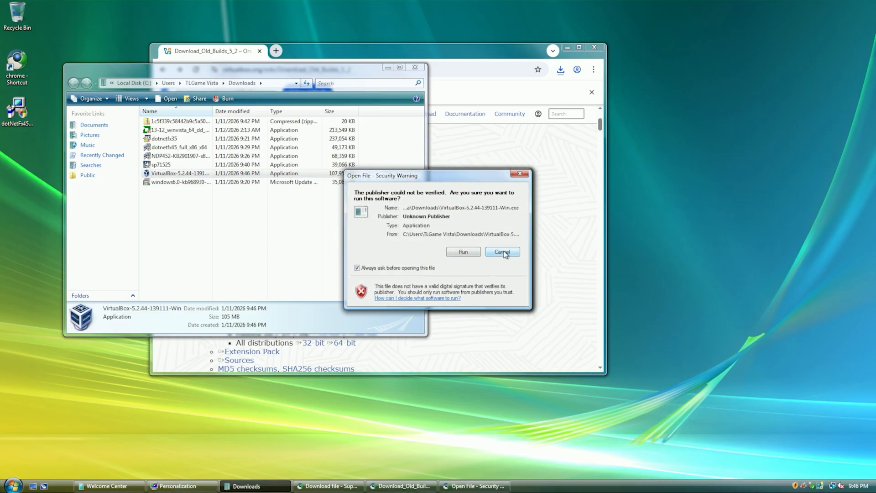
{"action": "left_click", "coordinate": [450, 253]}
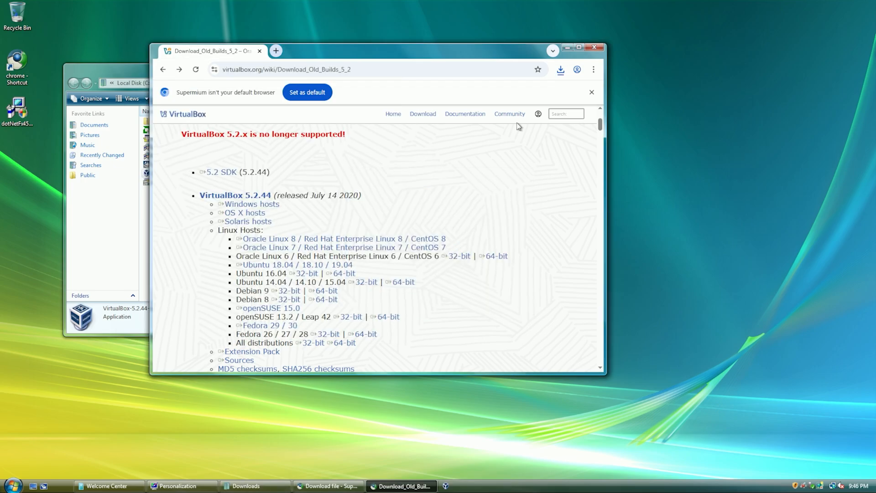
Minimize the browser and start installing VirtualBox 5.2.44 with only the desktop shortcut and file associations enabled, accepting the network interfaces warning.
{"action": "left_click", "coordinate": [567, 48]}
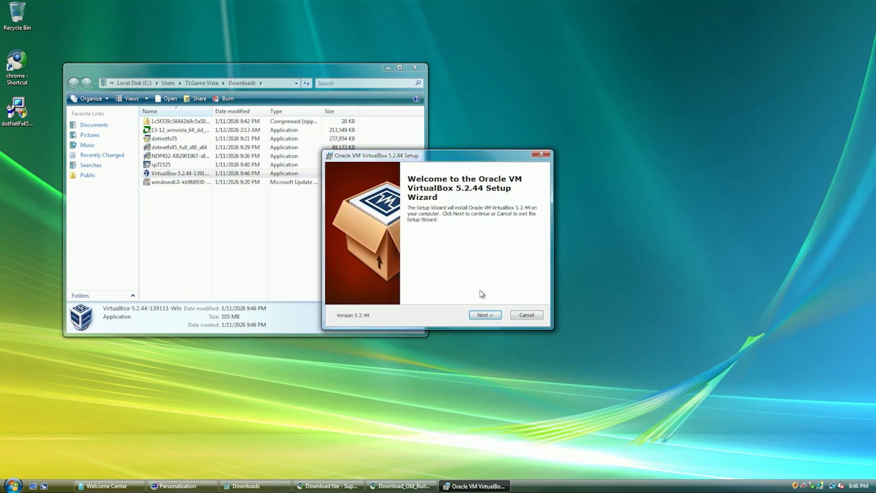
{"action": "left_click", "coordinate": [485, 316]}
{"action": "left_click", "coordinate": [498, 317]}
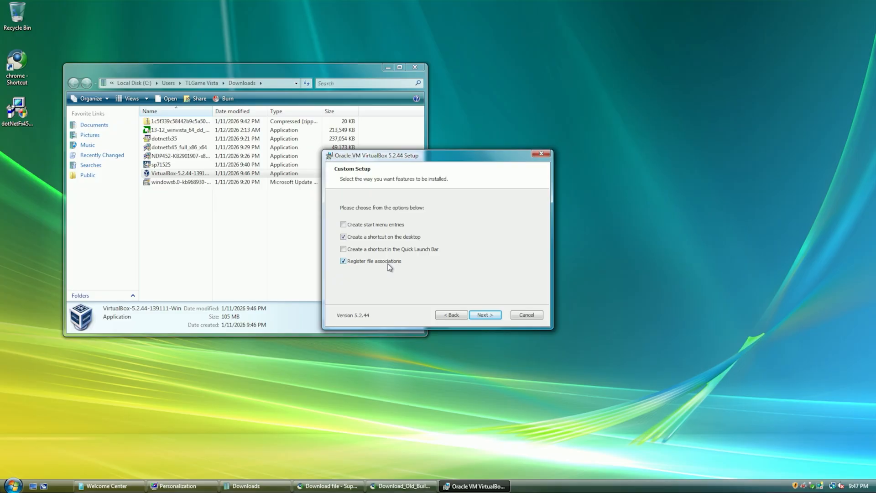
{"action": "left_click", "coordinate": [495, 315]}
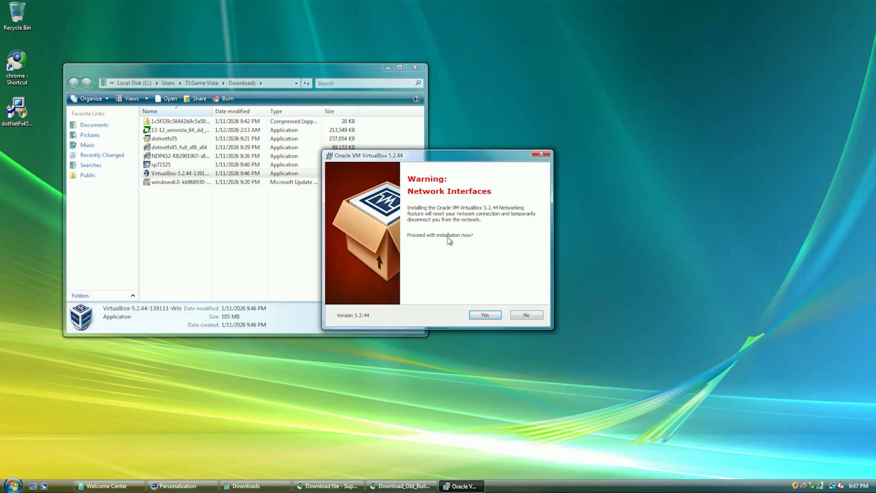
{"action": "left_click", "coordinate": [499, 313]}
{"action": "left_click", "coordinate": [491, 313]}
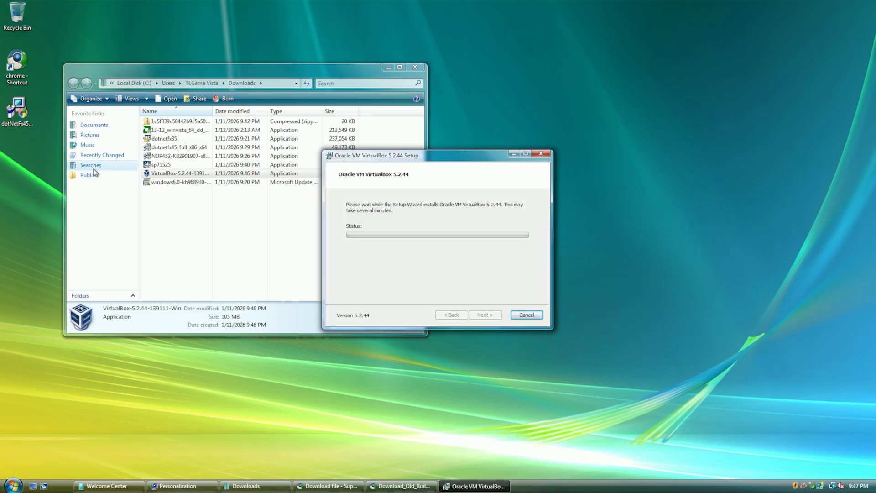
Show the Documents folder in the Explorer window and open GAMINGPC's 4 Network Transfer Files share in a separate Network window.
{"action": "left_click", "coordinate": [97, 135]}
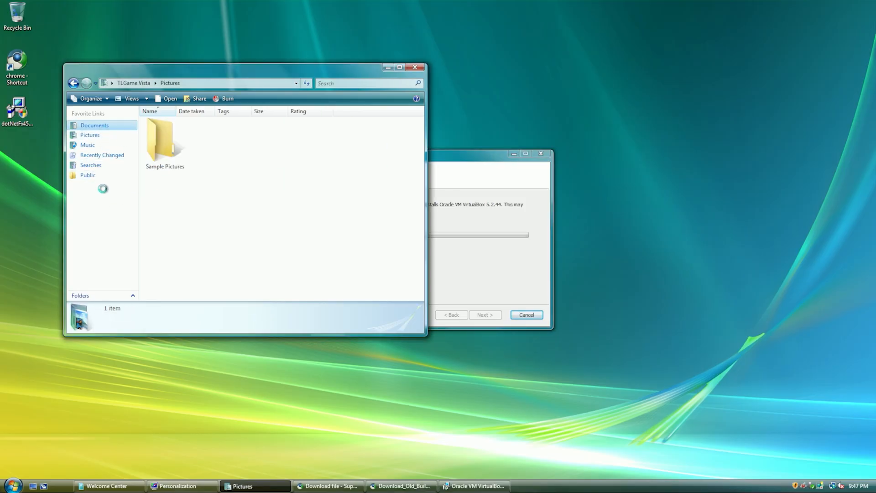
{"action": "left_click", "coordinate": [13, 484]}
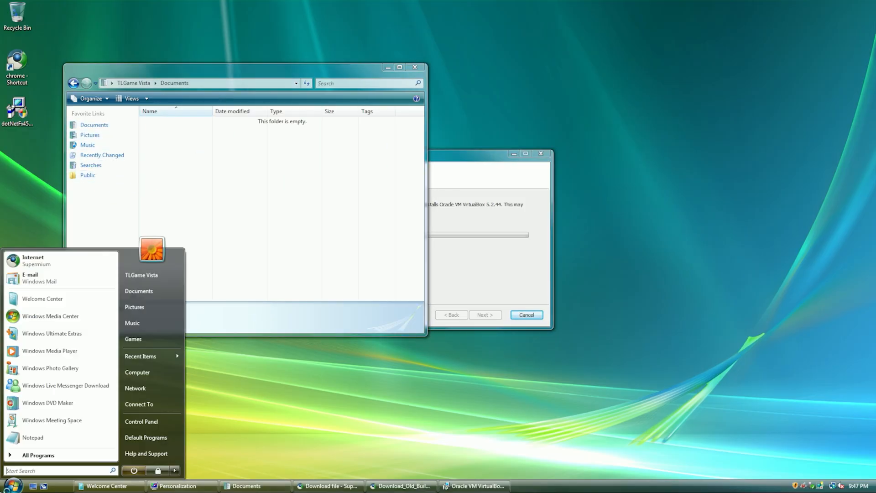
{"action": "left_click", "coordinate": [142, 390]}
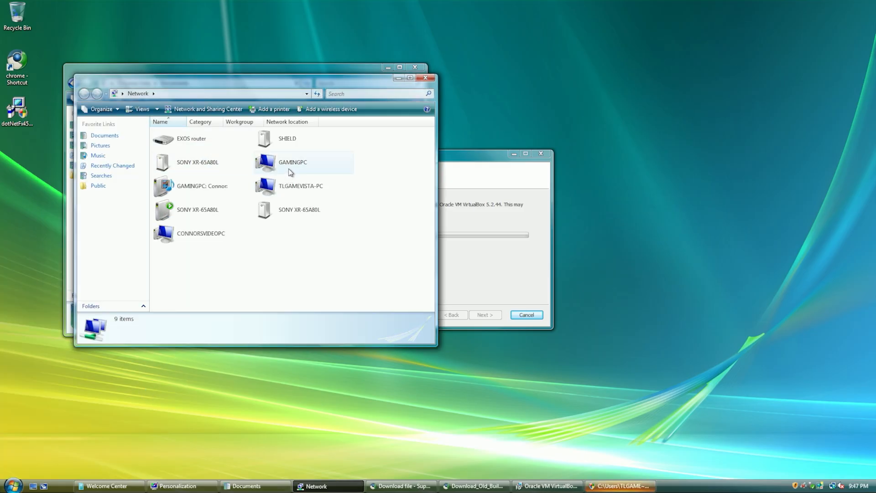
{"action": "double_click", "coordinate": [291, 169]}
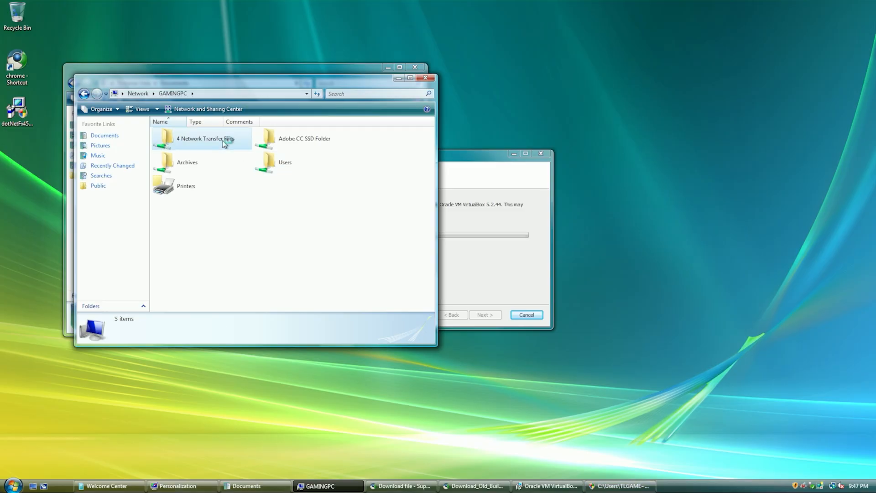
{"action": "double_click", "coordinate": [228, 140]}
Copy the Product Key text file and the Windows Millenium Edition ISO from the 4 Network Transfer Files share.
{"action": "left_click", "coordinate": [183, 150]}
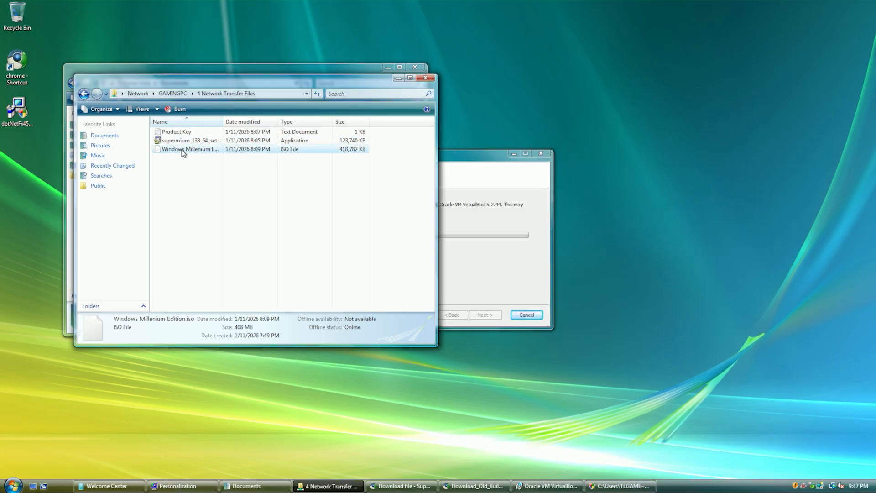
{"action": "left_click", "coordinate": [182, 131], "text": "ctrl"}
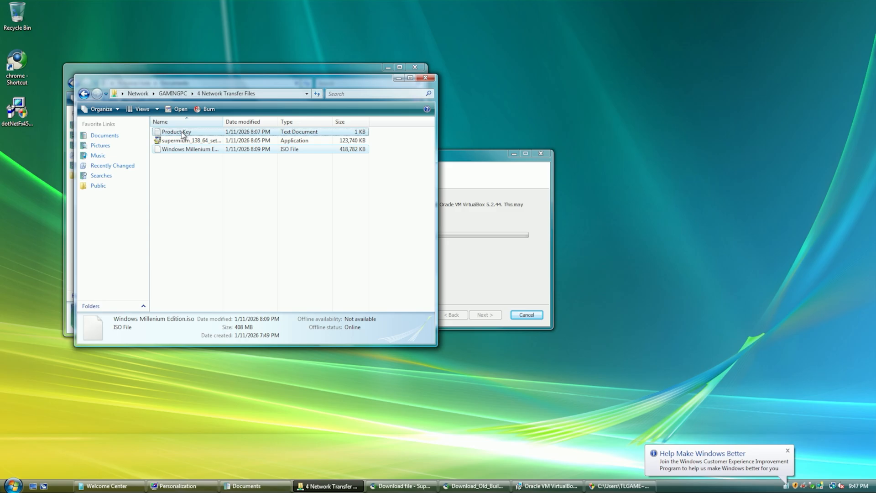
{"action": "right_click", "coordinate": [182, 132]}
{"action": "left_click", "coordinate": [201, 165]}
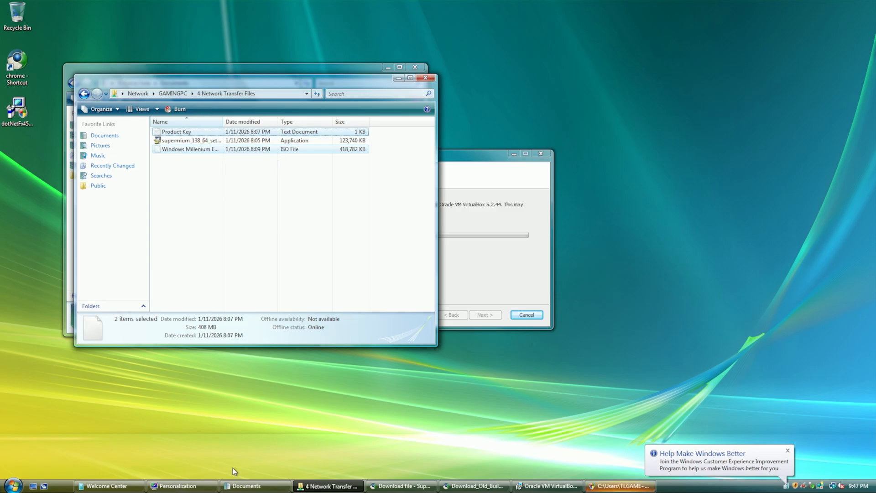
Create a new folder named Virtual Machine in the Documents folder.
{"action": "left_click", "coordinate": [231, 486]}
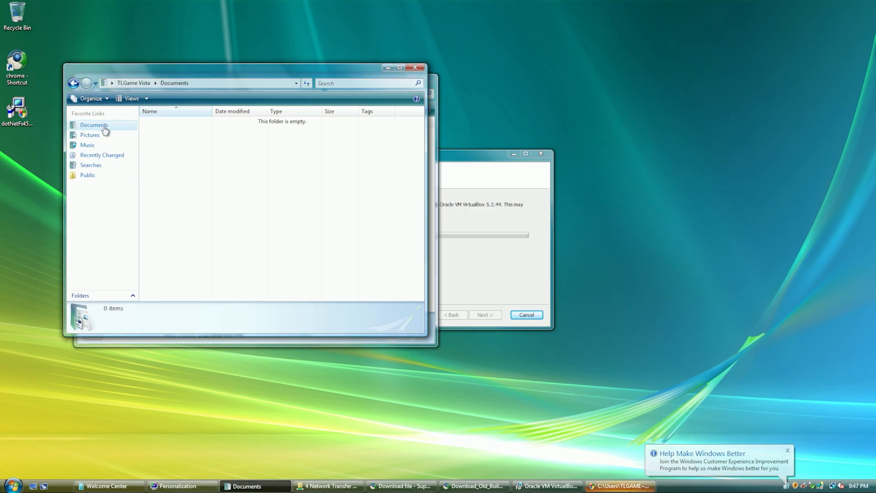
{"action": "right_click", "coordinate": [217, 200]}
{"action": "mouse_move", "coordinate": [250, 309]}
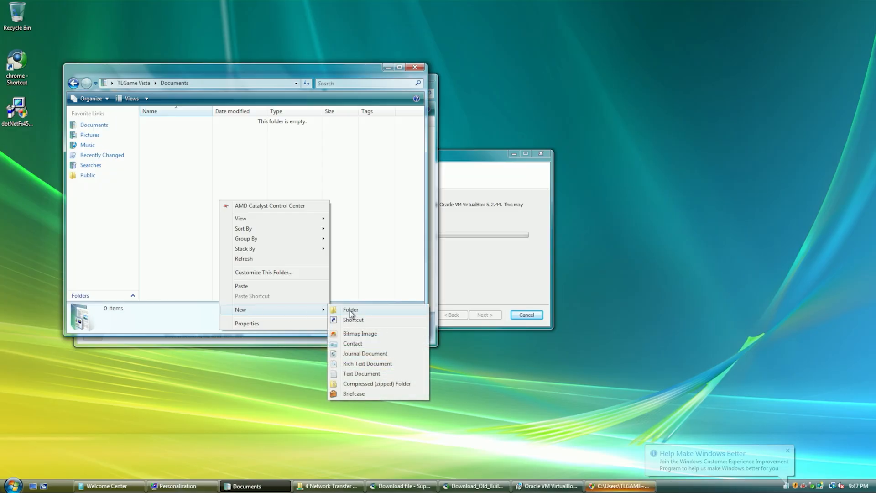
{"action": "left_click", "coordinate": [351, 310]}
{"action": "type", "text": "Virtua"}
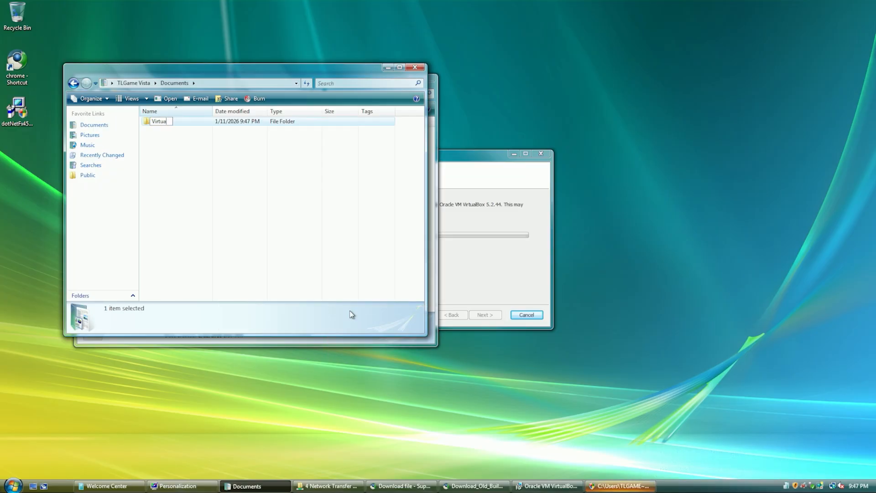
{"action": "type", "text": "l Machine"}
{"action": "key", "text": "Return"}
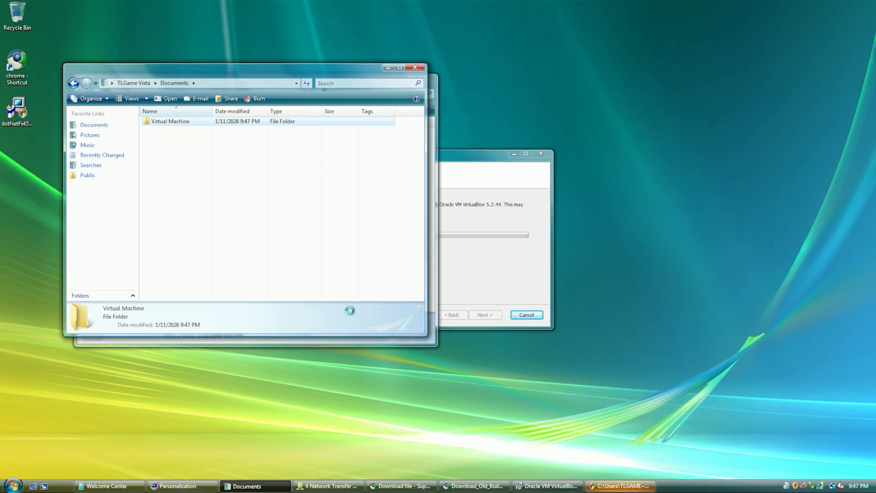
Paste the copied Product Key file and Windows Millenium Edition ISO into the Virtual Machine folder.
{"action": "double_click", "coordinate": [319, 121]}
{"action": "right_click", "coordinate": [332, 150]}
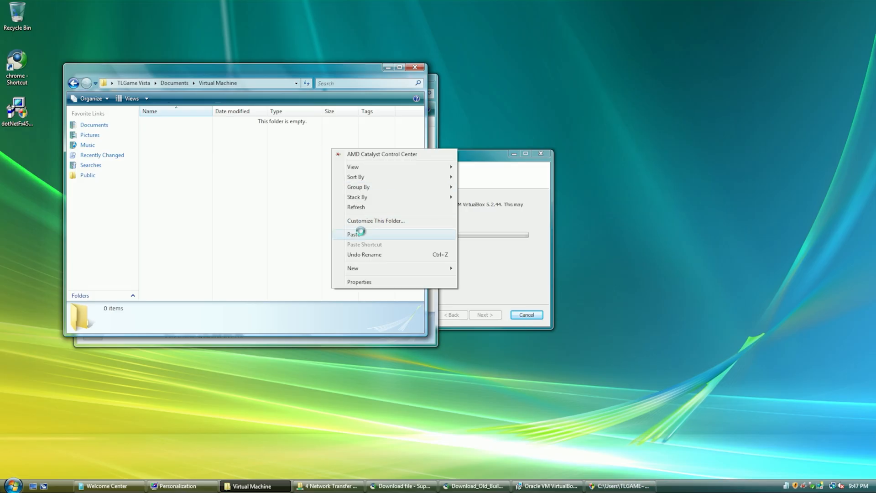
{"action": "left_click", "coordinate": [354, 234]}
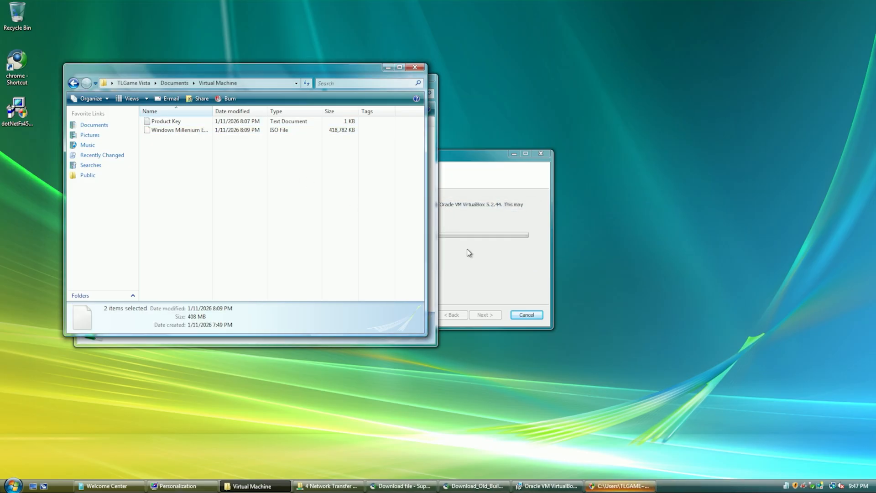
Try to install VirtualBox 5.2.44 by allowing its installer through User Account Control, and close the setup wizard and installer dialogs.
{"action": "left_click", "coordinate": [469, 253]}
{"action": "left_click", "coordinate": [616, 486]}
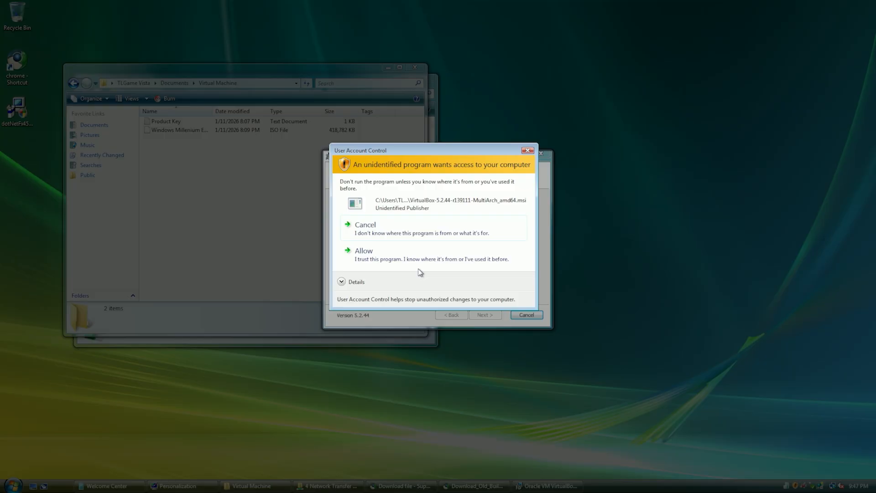
{"action": "left_click", "coordinate": [383, 251]}
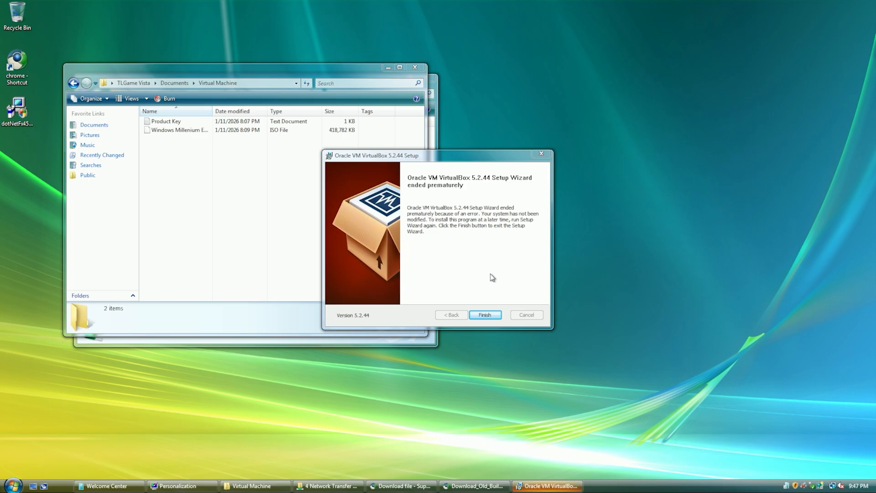
{"action": "left_click", "coordinate": [485, 315]}
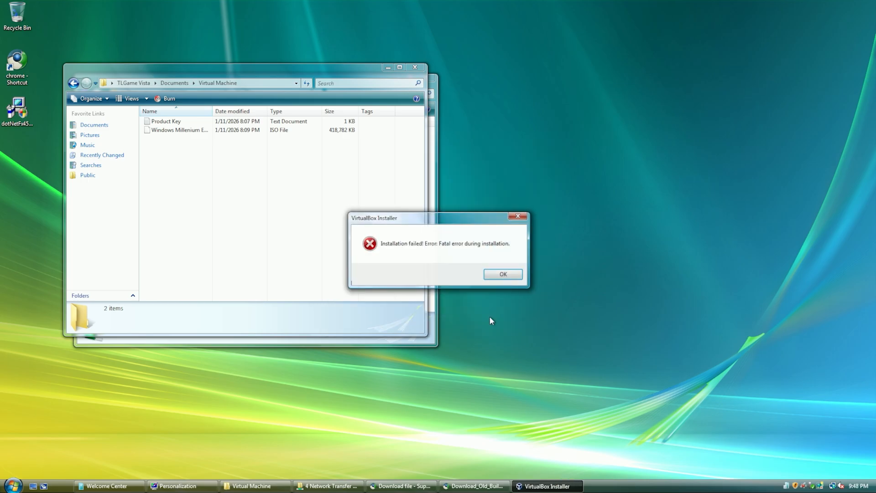
{"action": "left_click", "coordinate": [500, 275]}
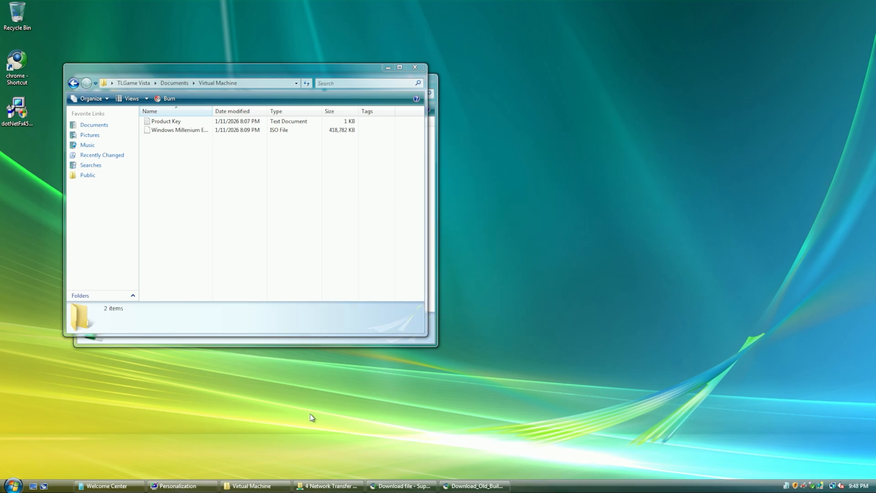
Examine the older VirtualBox 5.2 releases on the old builds page in the browser.
{"action": "left_click", "coordinate": [474, 486]}
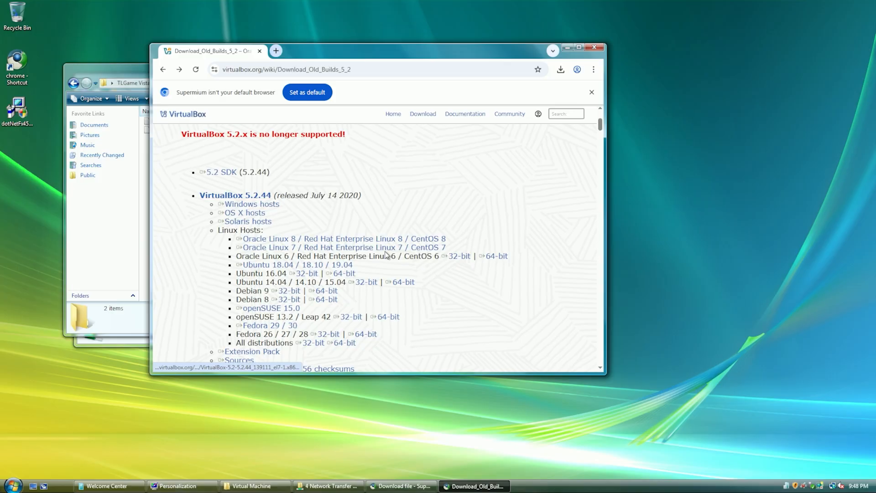
{"action": "scroll", "coordinate": [402, 269], "scroll_direction": "down", "scroll_amount": 2}
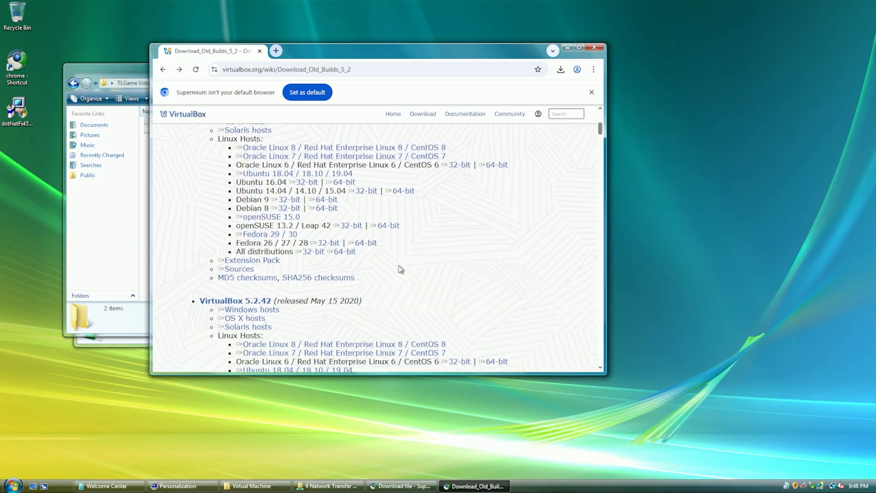
{"action": "scroll", "coordinate": [401, 270], "scroll_direction": "down", "scroll_amount": 3}
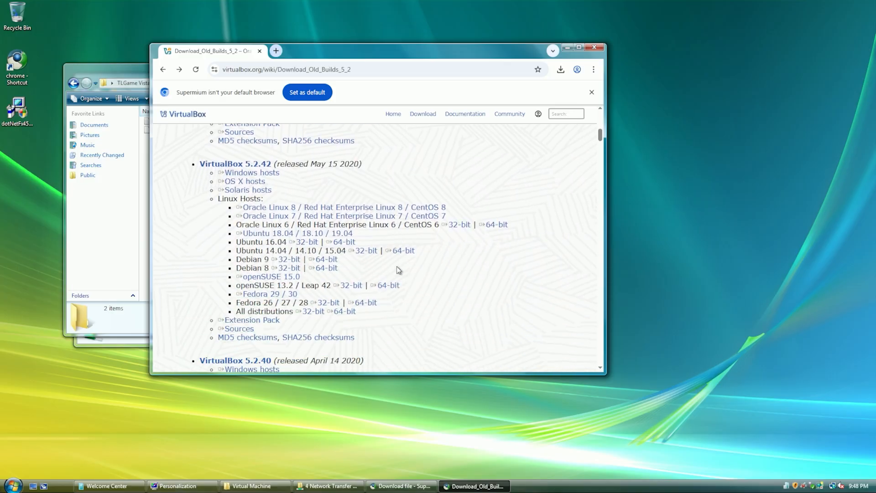
{"action": "scroll", "coordinate": [398, 270], "scroll_direction": "down", "scroll_amount": 4}
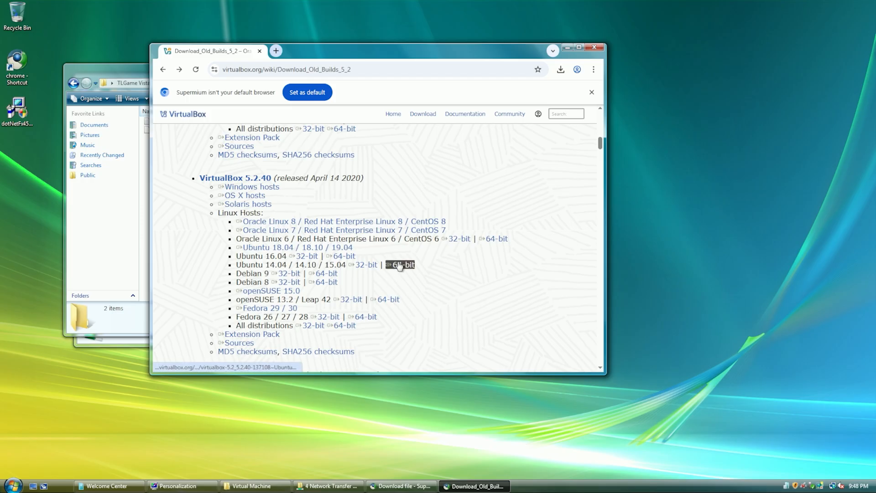
{"action": "scroll", "coordinate": [348, 211], "scroll_direction": "down", "scroll_amount": 4}
{"action": "scroll", "coordinate": [345, 207], "scroll_direction": "down", "scroll_amount": 12}
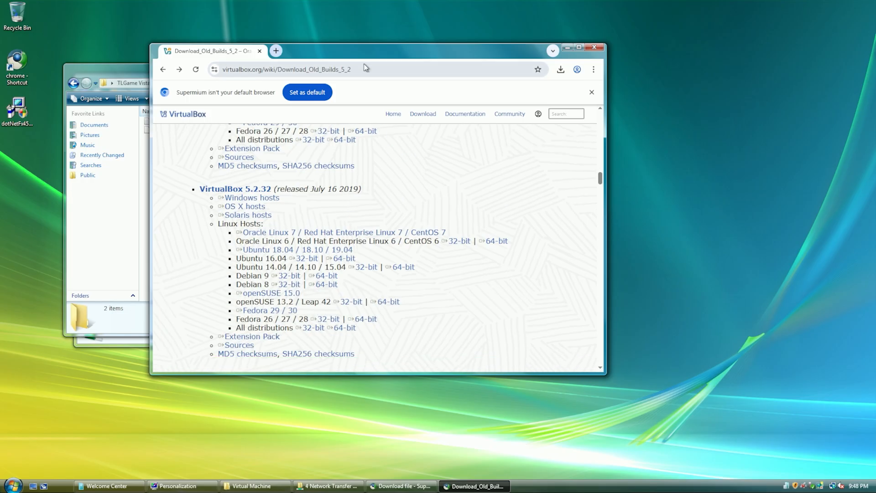
{"action": "scroll", "coordinate": [353, 192], "scroll_direction": "up", "scroll_amount": 10}
{"action": "scroll", "coordinate": [377, 173], "scroll_direction": "up", "scroll_amount": 18}
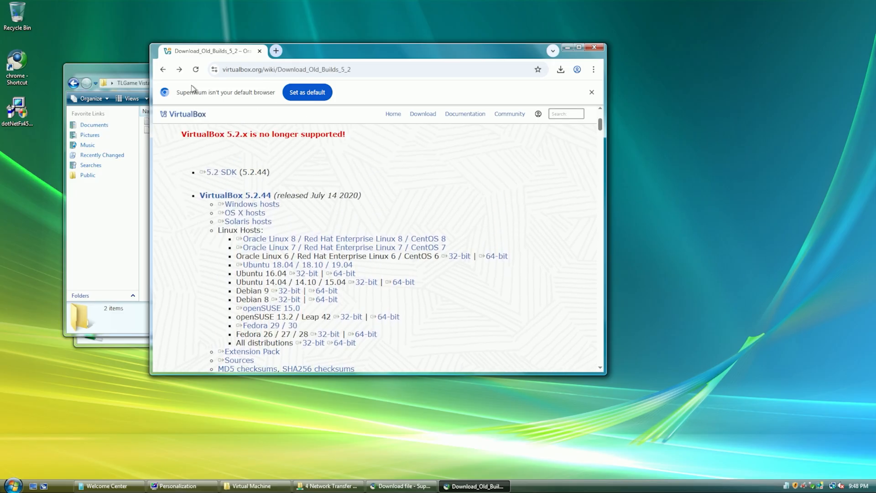
Return to the Google results and search for VirtualBox 5.0 instead of 5.2.44.
{"action": "left_click", "coordinate": [162, 69]}
{"action": "left_click_drag", "start_coordinate": [292, 127], "coordinate": [287, 123]}
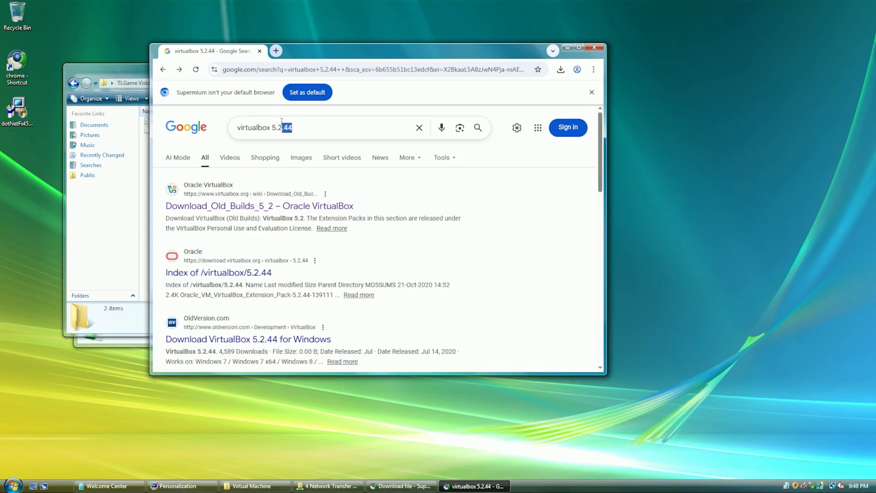
{"action": "type", "text": "0"}
{"action": "key", "text": "Return"}
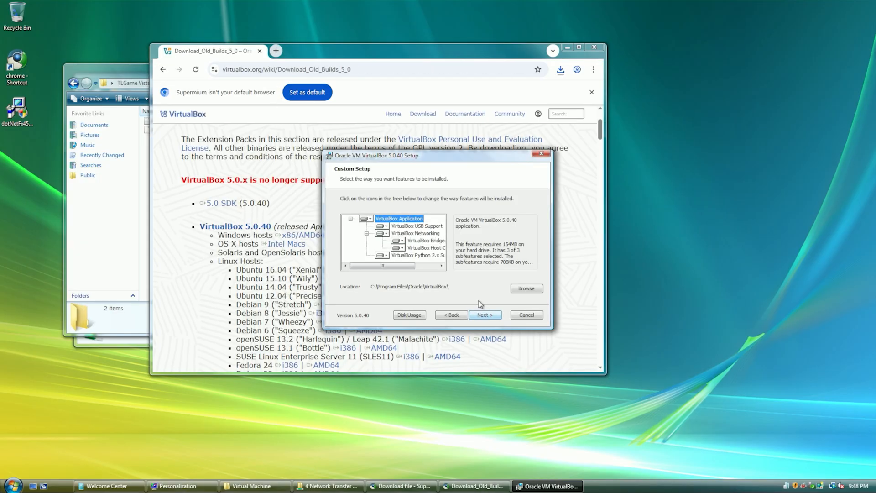
Continue the VirtualBox 5.0.40 setup with all features included, accept the network interfaces warning, and start the installation.
{"action": "left_click", "coordinate": [485, 315]}
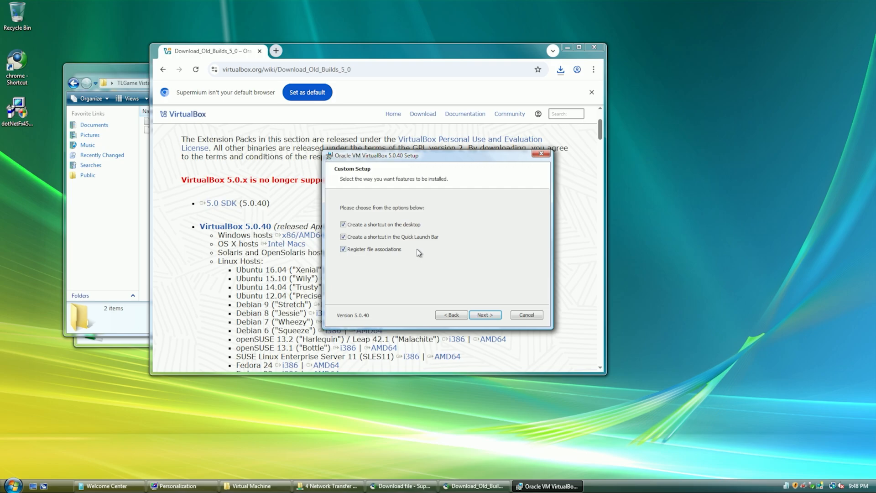
{"action": "left_click", "coordinate": [486, 315]}
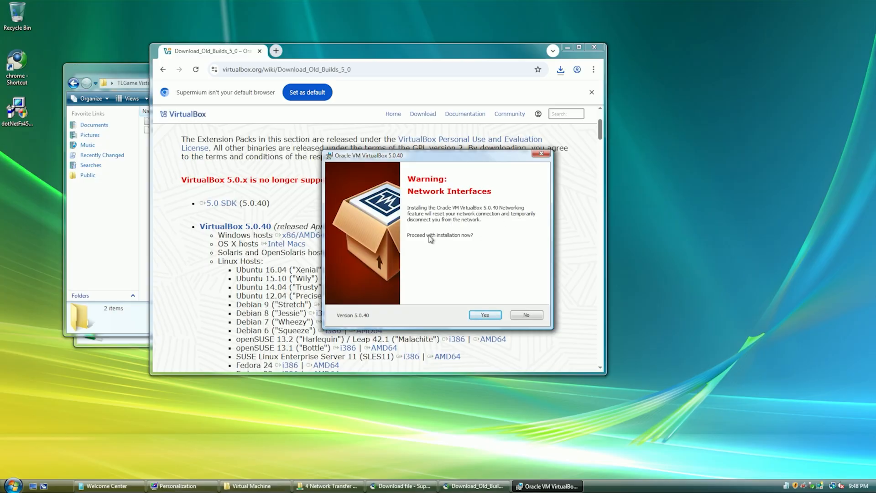
{"action": "left_click", "coordinate": [484, 315]}
{"action": "left_click", "coordinate": [483, 314]}
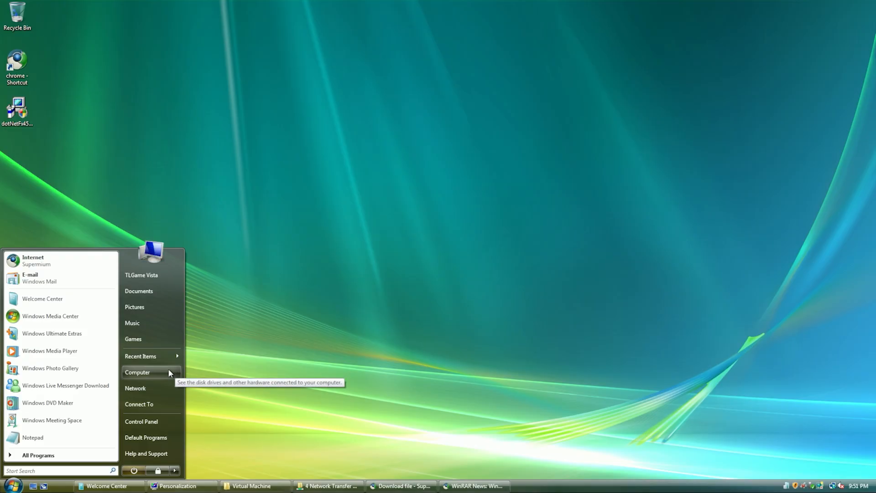
Open Solitaire from Games and stack the four of clubs, two of hearts and three of diamonds onto matching tableau cards.
{"action": "left_click", "coordinate": [139, 340]}
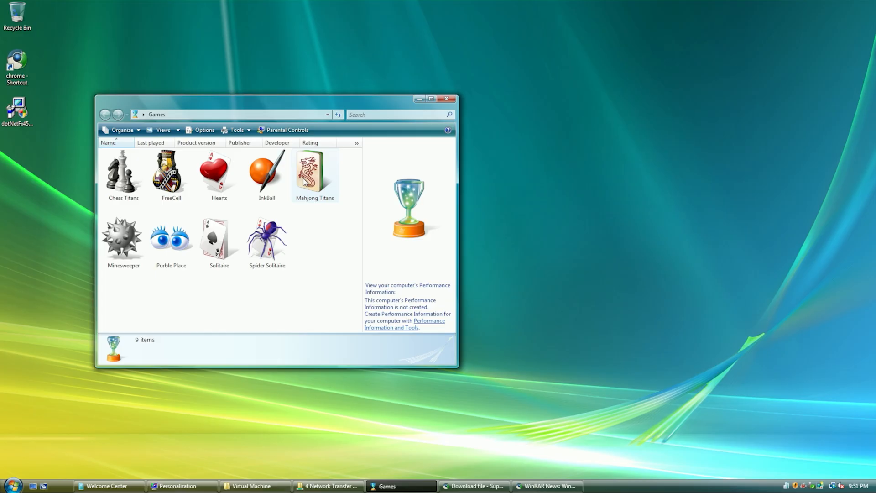
{"action": "double_click", "coordinate": [212, 247]}
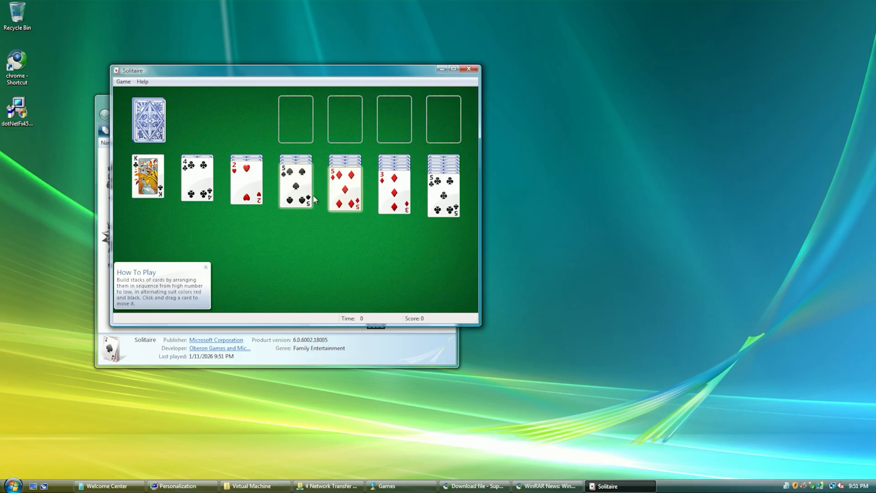
{"action": "left_click_drag", "start_coordinate": [198, 181], "coordinate": [363, 197]}
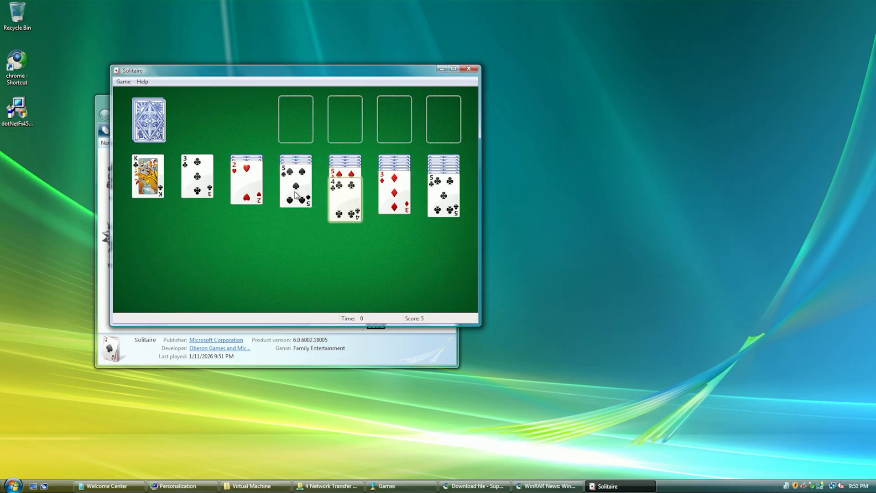
{"action": "left_click_drag", "start_coordinate": [246, 183], "coordinate": [199, 189]}
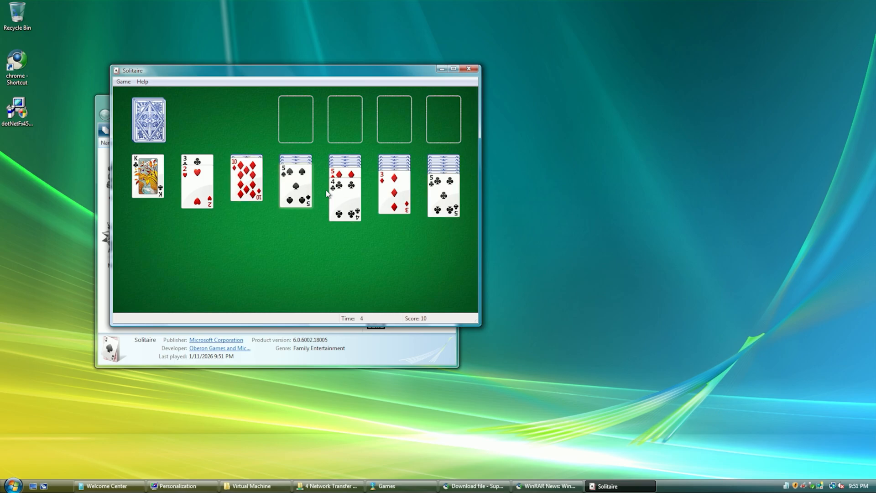
{"action": "left_click_drag", "start_coordinate": [391, 197], "coordinate": [350, 209]}
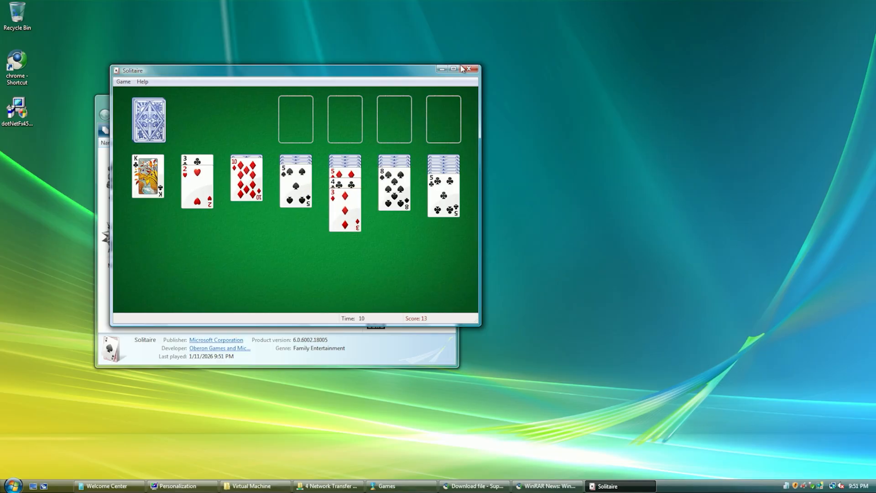
Close the Solitaire game and return to the Games window.
{"action": "left_click", "coordinate": [468, 69]}
{"action": "left_click", "coordinate": [335, 201]}
{"action": "left_click", "coordinate": [5, 487]}
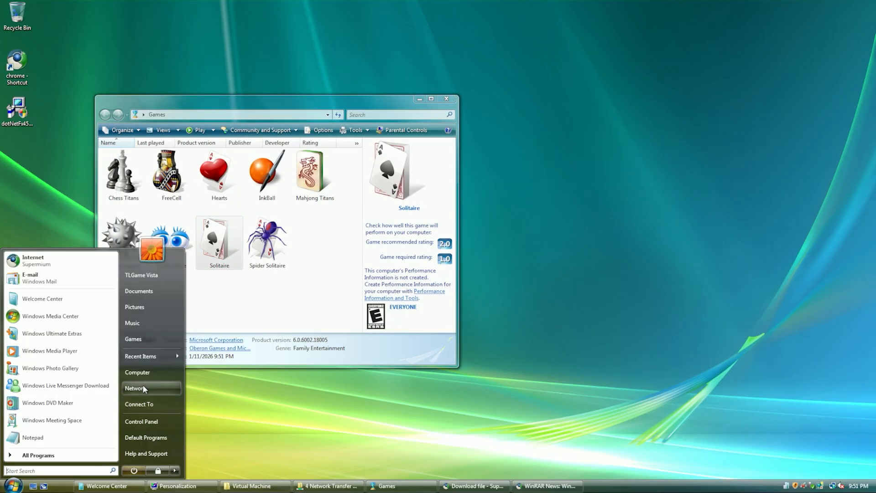
{"action": "left_click", "coordinate": [268, 320]}
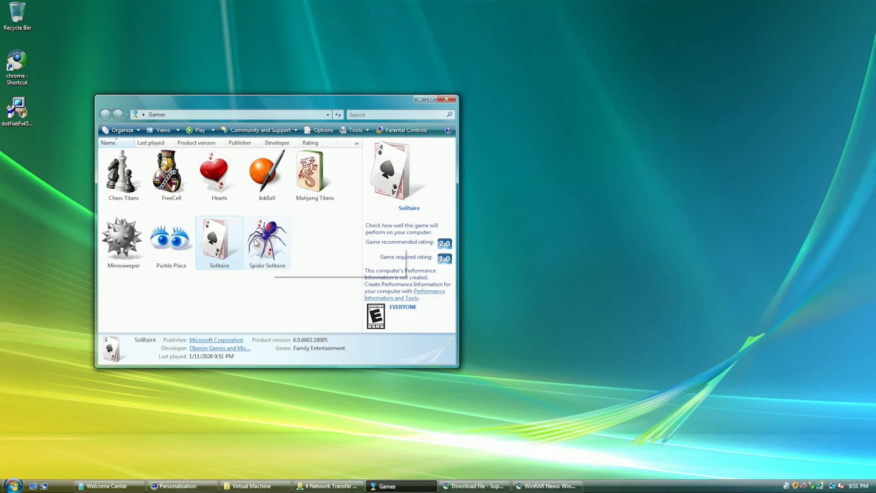
Open Purble Place from Games at the Advanced difficulty and enter the cake bakery.
{"action": "double_click", "coordinate": [182, 250]}
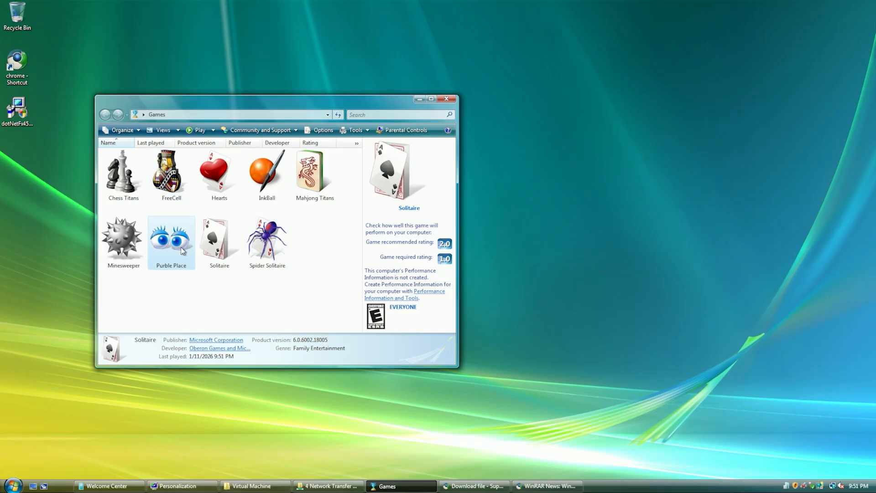
{"action": "left_click", "coordinate": [259, 218]}
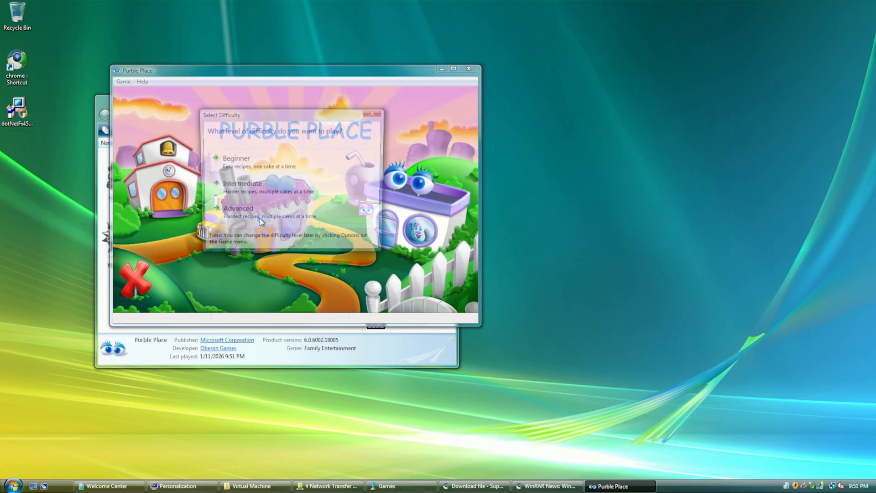
{"action": "left_click", "coordinate": [271, 225]}
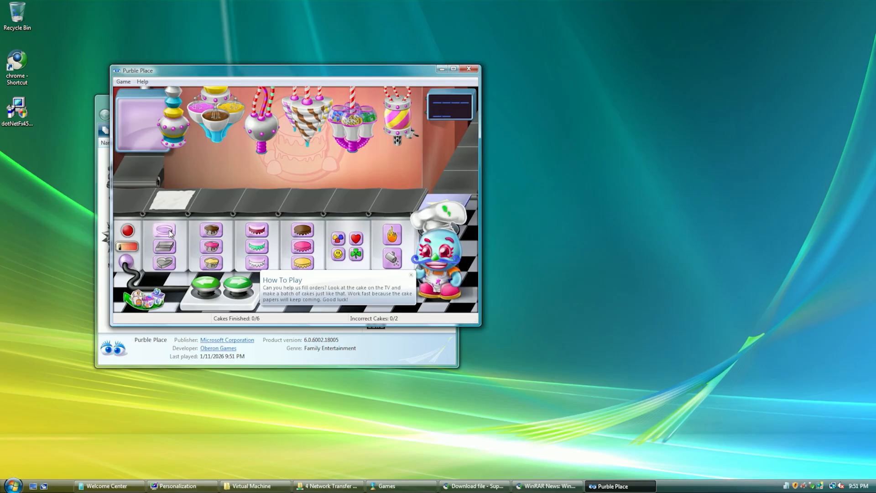
Swap the round pan for a square one, fill it with chocolate batter, and finish that layer with red icing.
{"action": "left_click", "coordinate": [165, 230]}
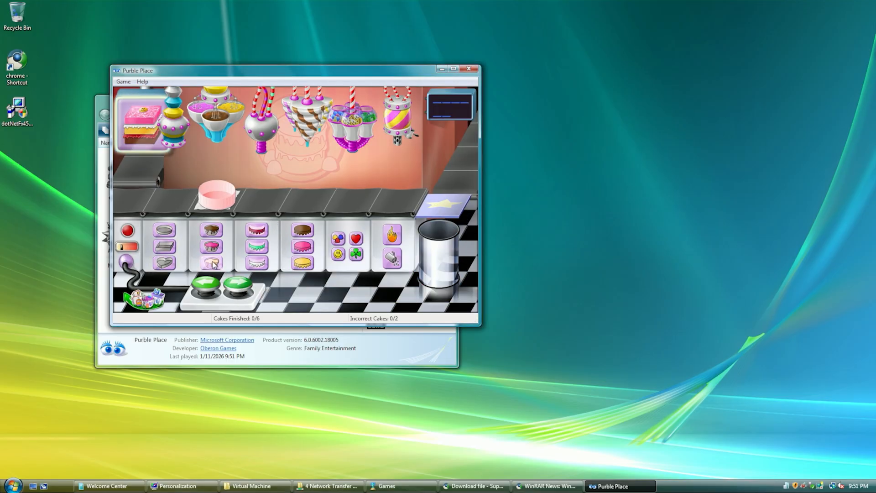
{"action": "left_click", "coordinate": [206, 284]}
{"action": "left_click", "coordinate": [165, 247]}
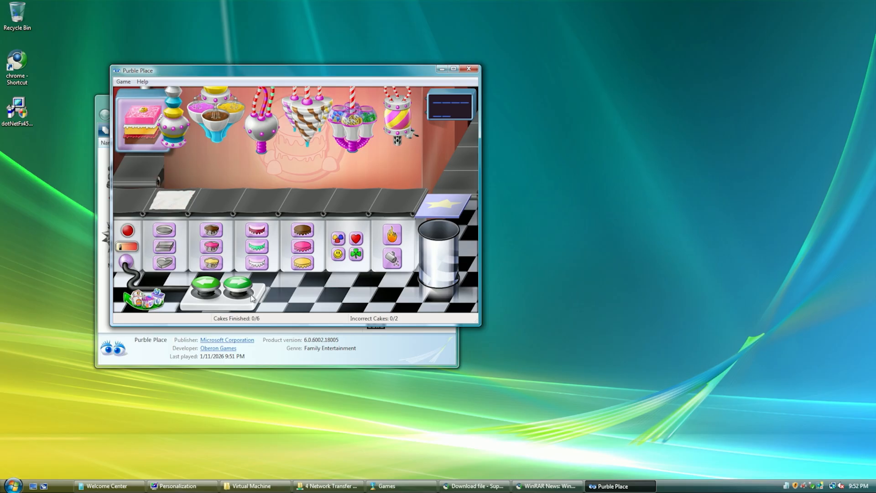
{"action": "left_click", "coordinate": [229, 283]}
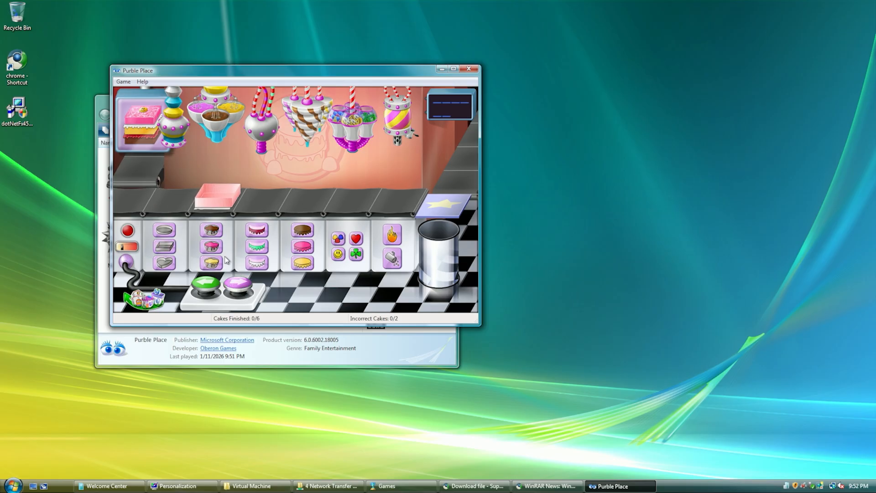
{"action": "left_click", "coordinate": [210, 230]}
{"action": "left_click", "coordinate": [237, 283]}
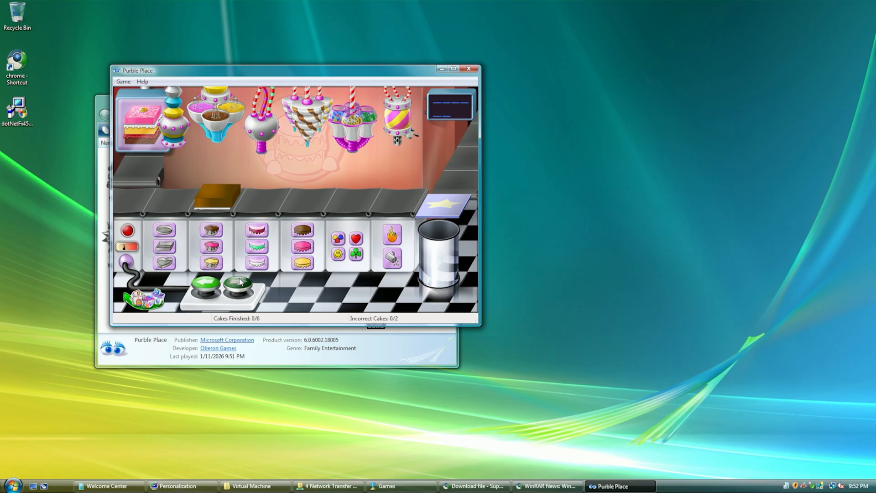
{"action": "left_click", "coordinate": [256, 246]}
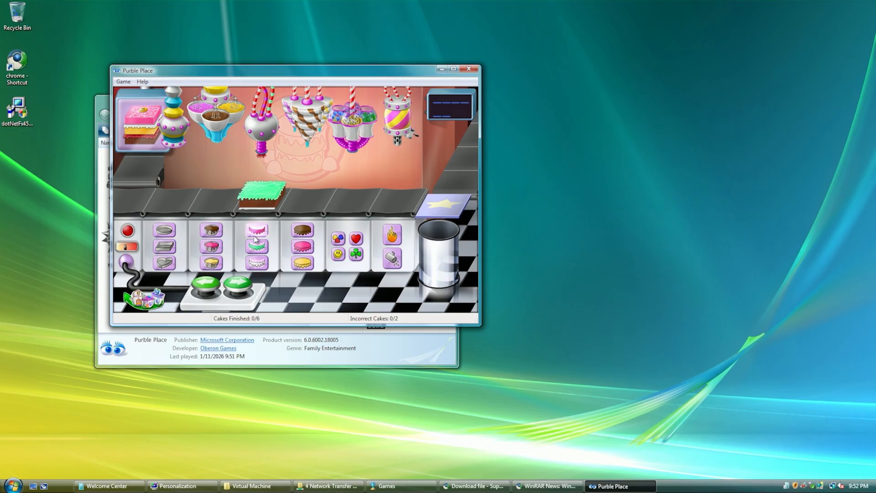
{"action": "left_click", "coordinate": [256, 231]}
Add a second square layer of yellow batter to the cake and top it with white icing.
{"action": "left_click", "coordinate": [206, 285]}
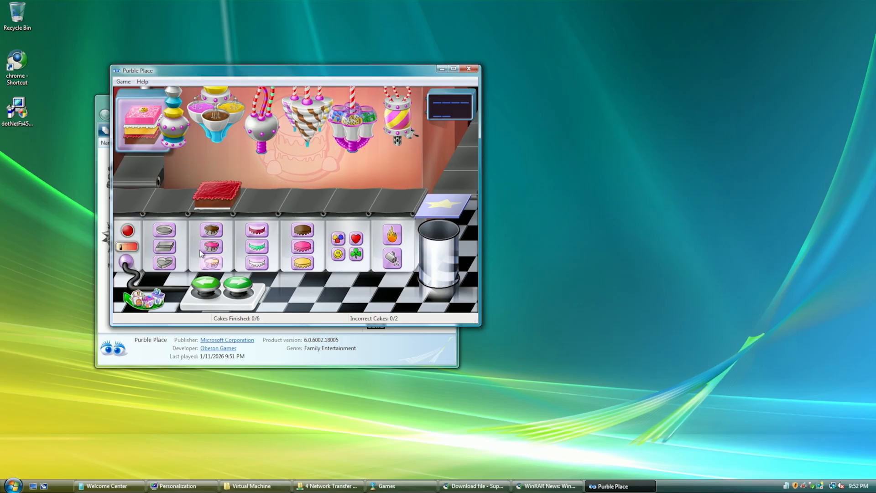
{"action": "left_click", "coordinate": [206, 284]}
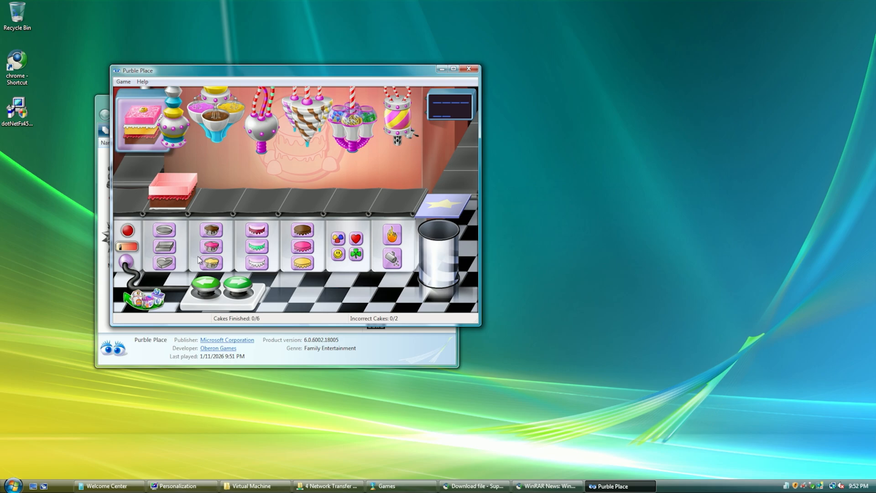
{"action": "left_click", "coordinate": [239, 286]}
{"action": "left_click", "coordinate": [211, 263]}
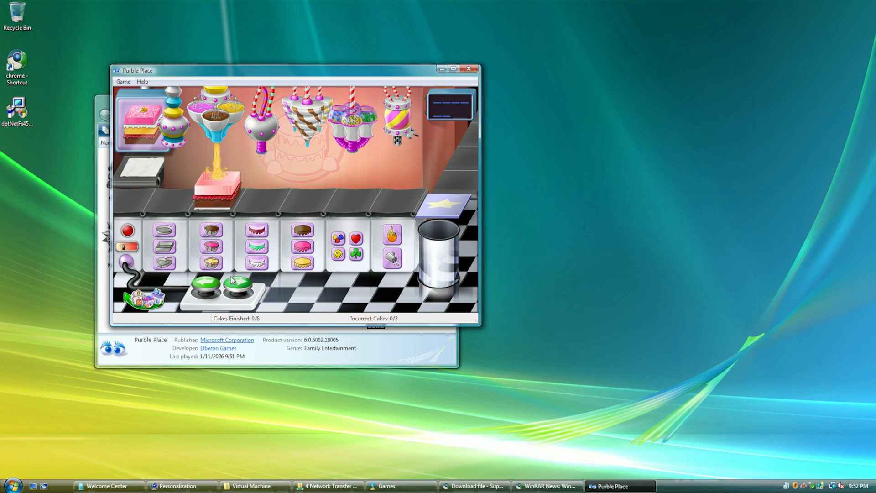
{"action": "left_click", "coordinate": [232, 278]}
{"action": "left_click", "coordinate": [250, 266]}
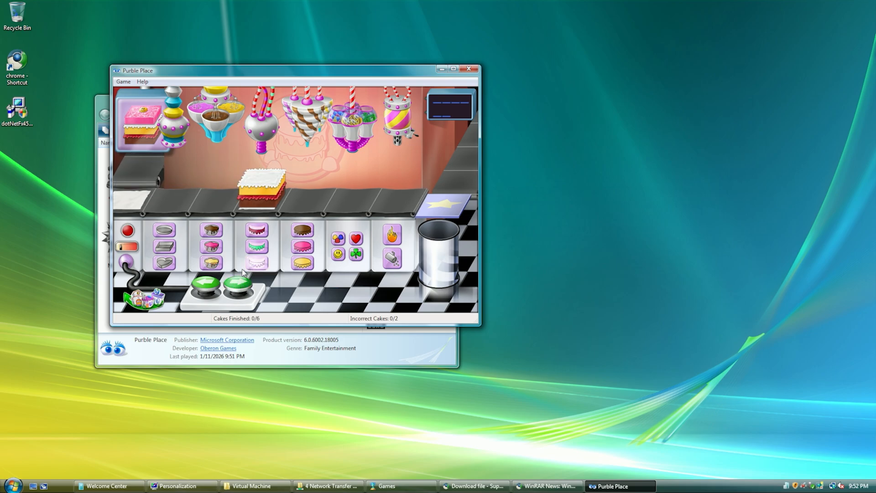
Return the cake to the pan station and add a third square layer of pink batter.
{"action": "left_click", "coordinate": [207, 285]}
{"action": "left_click", "coordinate": [209, 287]}
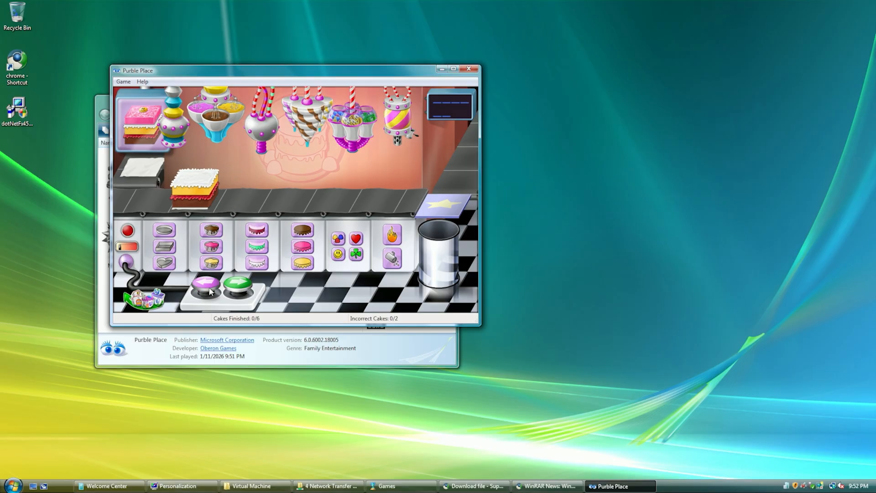
{"action": "left_click", "coordinate": [239, 286]}
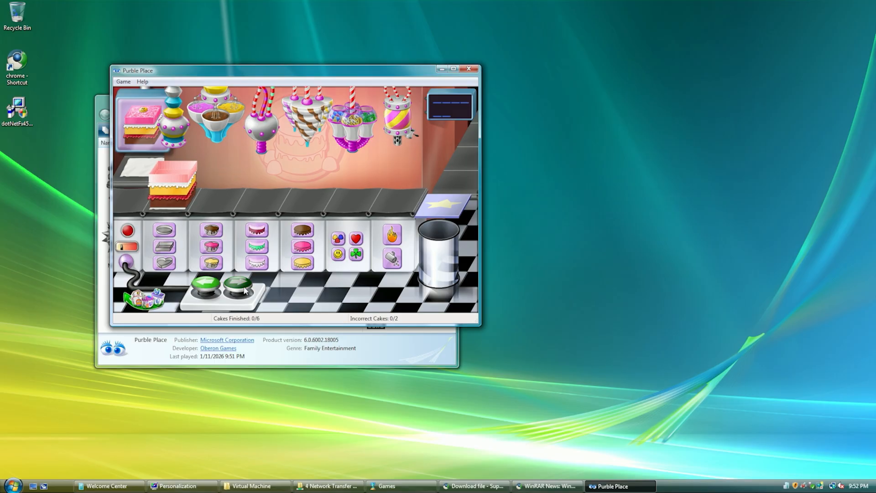
{"action": "left_click", "coordinate": [211, 248]}
{"action": "left_click", "coordinate": [240, 289]}
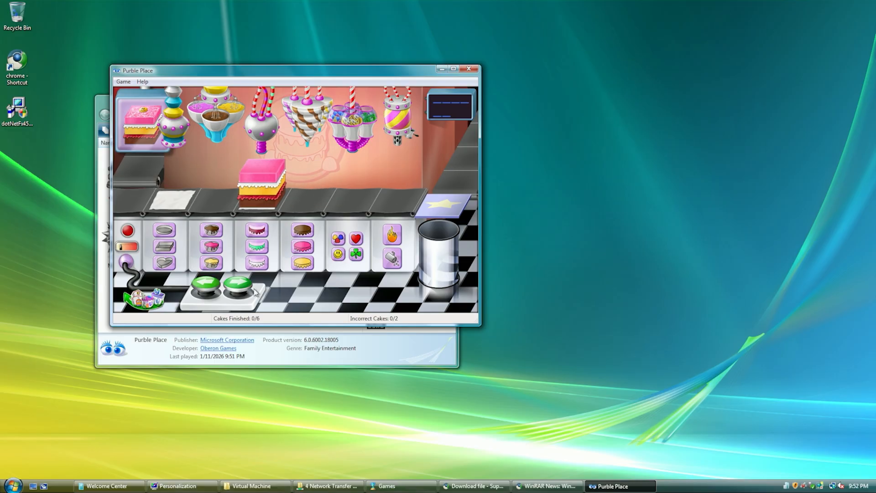
Dust the cake with powdered sugar, add the smiley decoration, and send it to be boxed.
{"action": "left_click", "coordinate": [253, 289]}
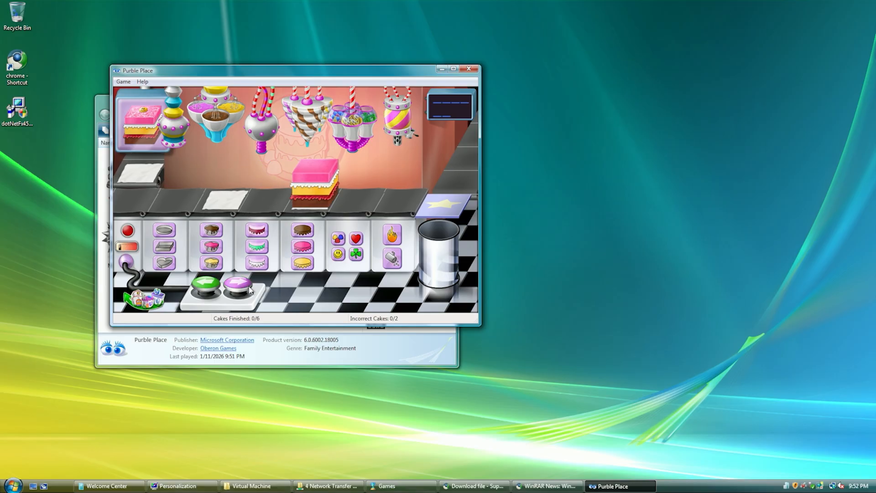
{"action": "left_click", "coordinate": [388, 263]}
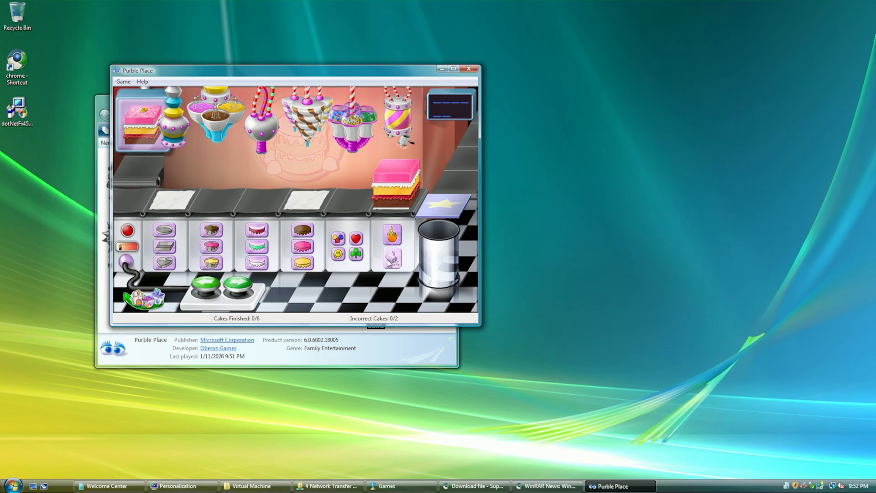
{"action": "left_click", "coordinate": [208, 283]}
{"action": "left_click", "coordinate": [342, 257]}
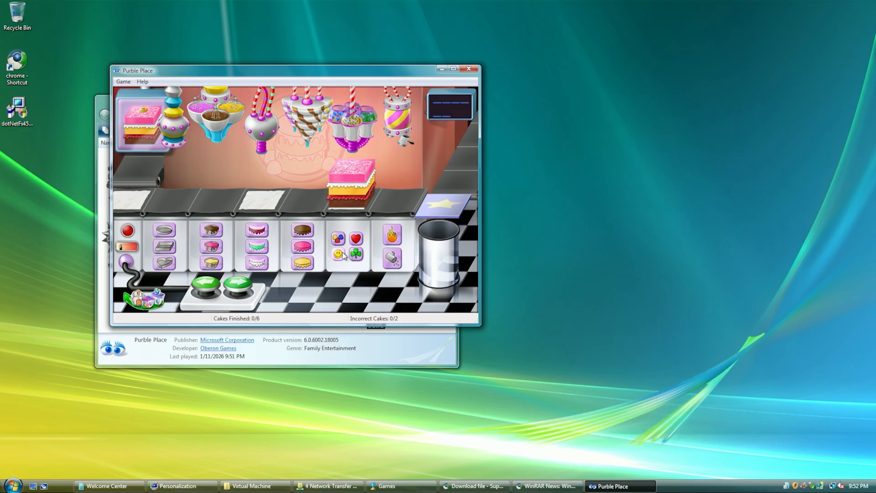
{"action": "left_click", "coordinate": [238, 284]}
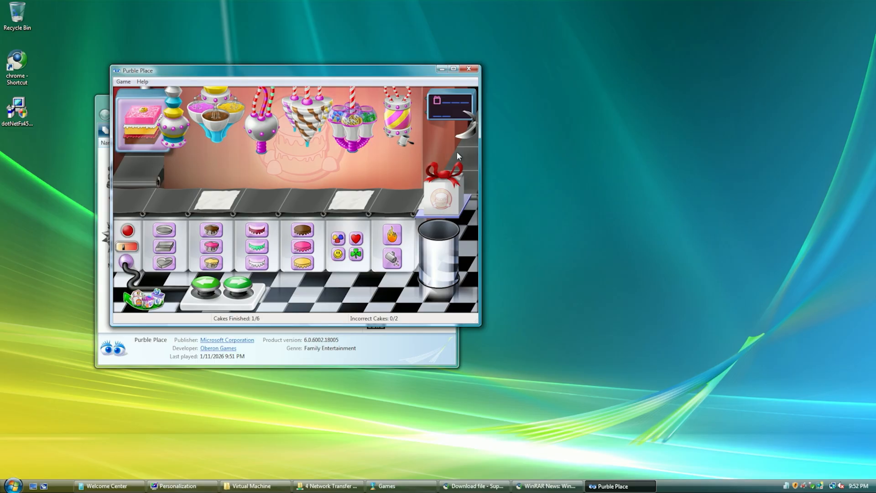
Exit Purble Place, confirming that the game is saved for next time.
{"action": "left_click", "coordinate": [469, 69]}
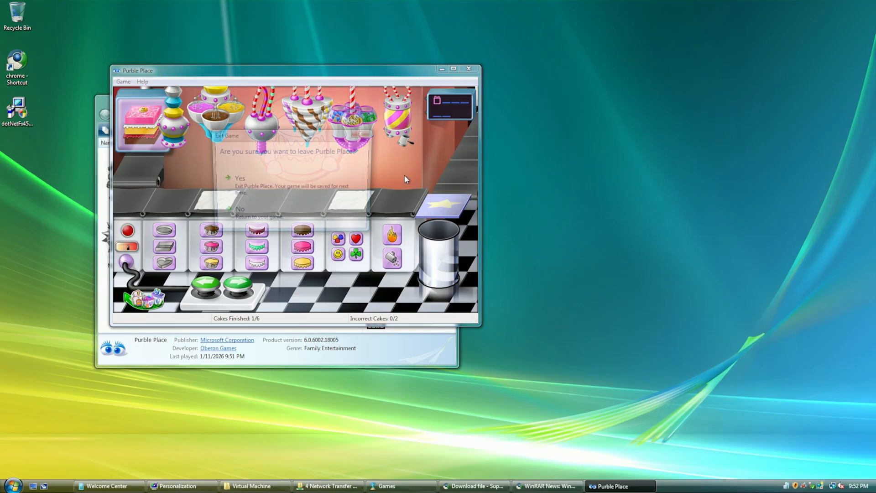
{"action": "left_click", "coordinate": [289, 217]}
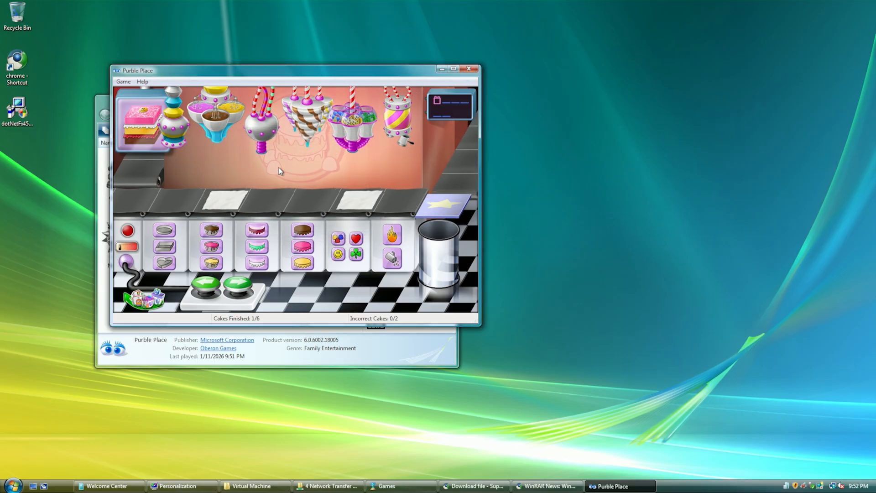
{"action": "left_click", "coordinate": [468, 69]}
{"action": "left_click", "coordinate": [302, 187]}
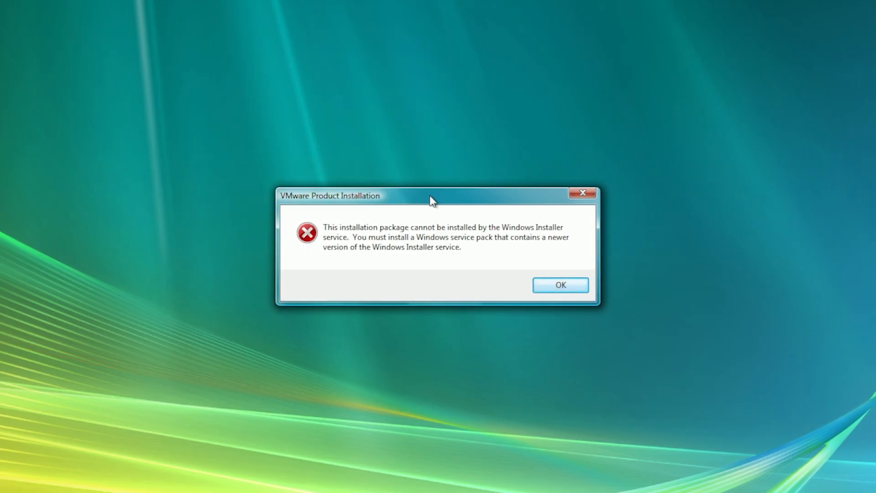
Dismiss the VMware Product Installation error about the Windows Installer version.
{"action": "left_click_drag", "start_coordinate": [433, 201], "coordinate": [430, 201]}
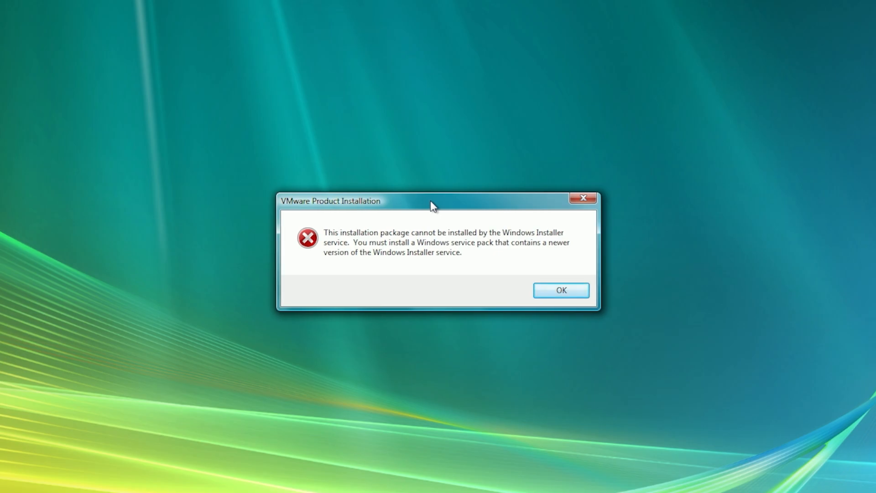
{"action": "left_click", "coordinate": [574, 289]}
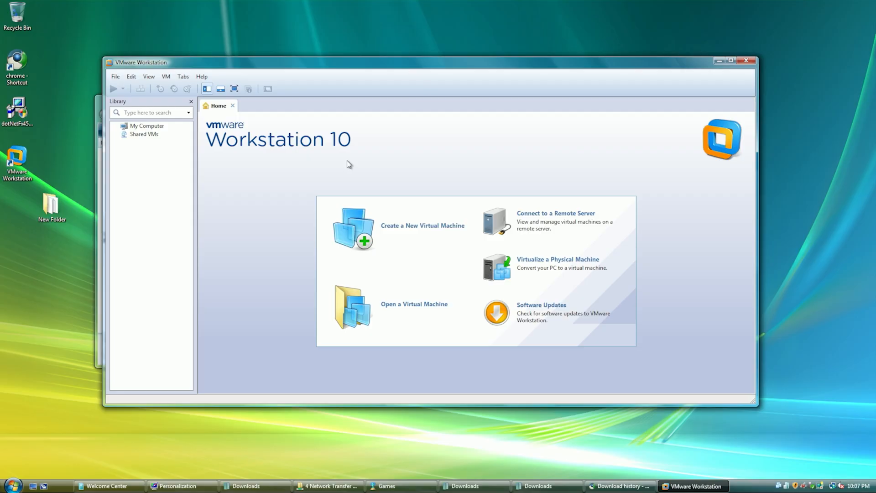
Start a new typical virtual machine that installs from the Windows Millenium Edition.iso image in the Virtual Machine folder under Documents.
{"action": "left_click", "coordinate": [398, 226]}
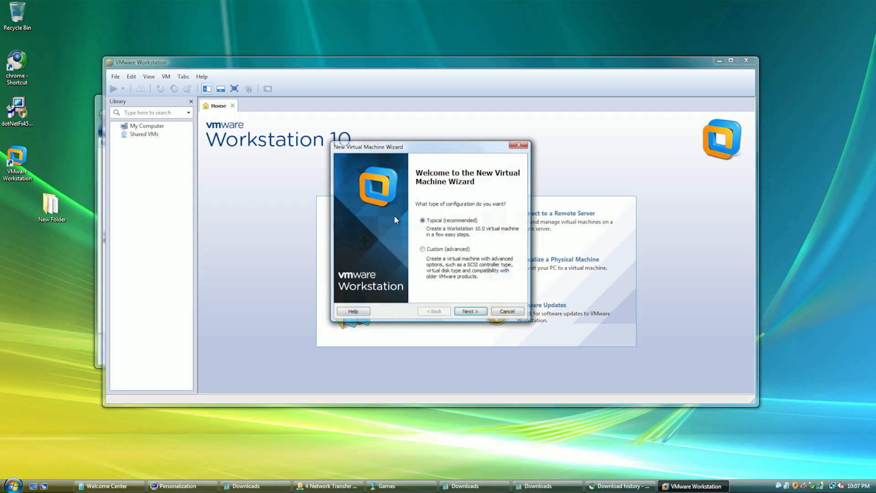
{"action": "left_click", "coordinate": [466, 312]}
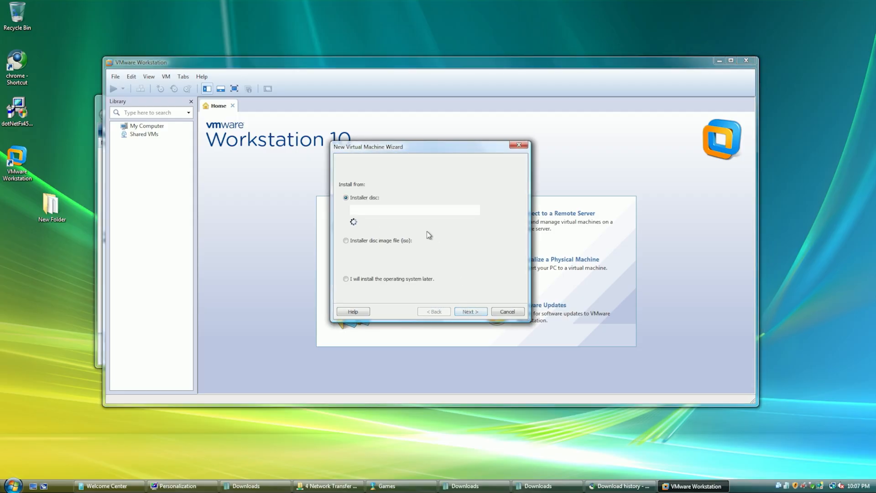
{"action": "left_click", "coordinate": [357, 241]}
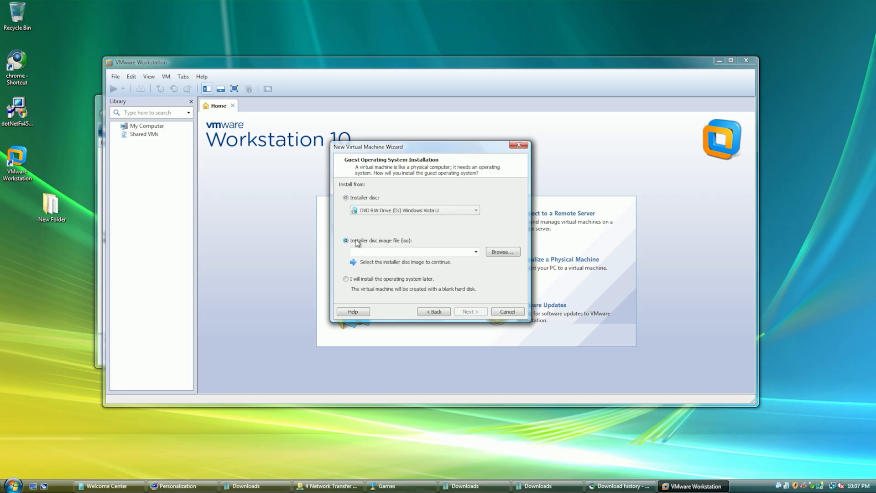
{"action": "left_click", "coordinate": [495, 252]}
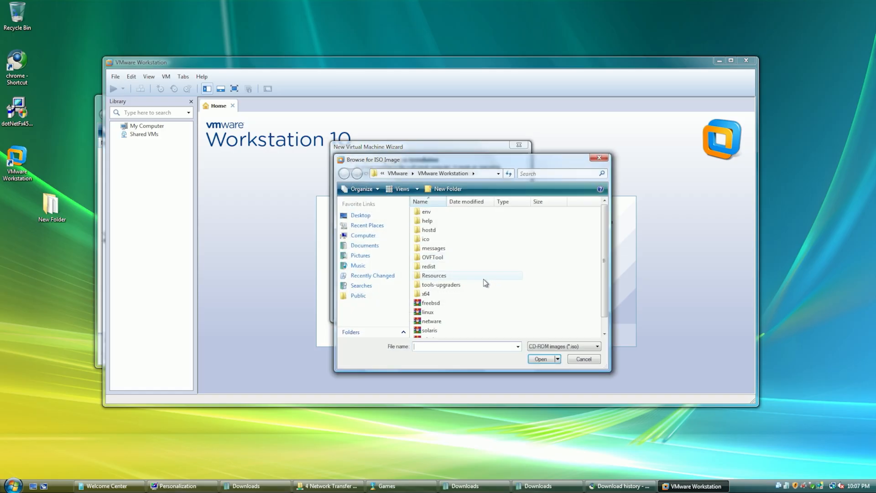
{"action": "left_click", "coordinate": [372, 246]}
{"action": "double_click", "coordinate": [429, 214]}
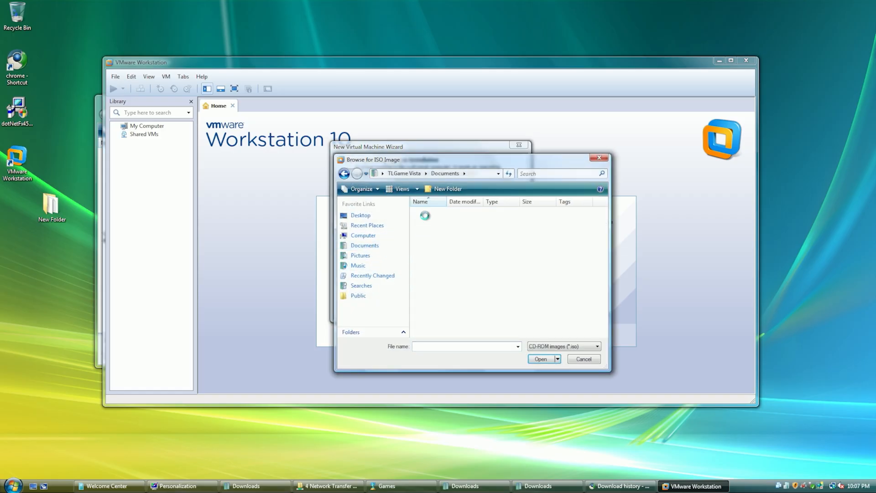
{"action": "left_click", "coordinate": [439, 213]}
{"action": "left_click", "coordinate": [541, 359]}
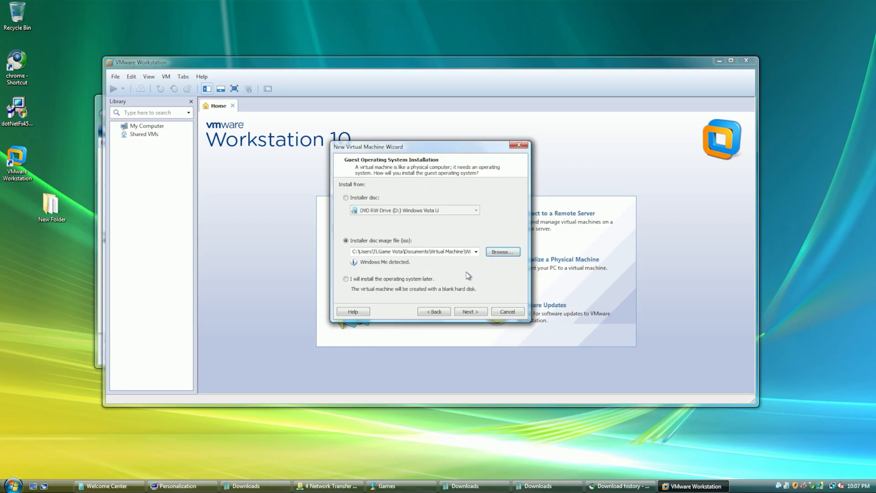
{"action": "left_click", "coordinate": [469, 311]}
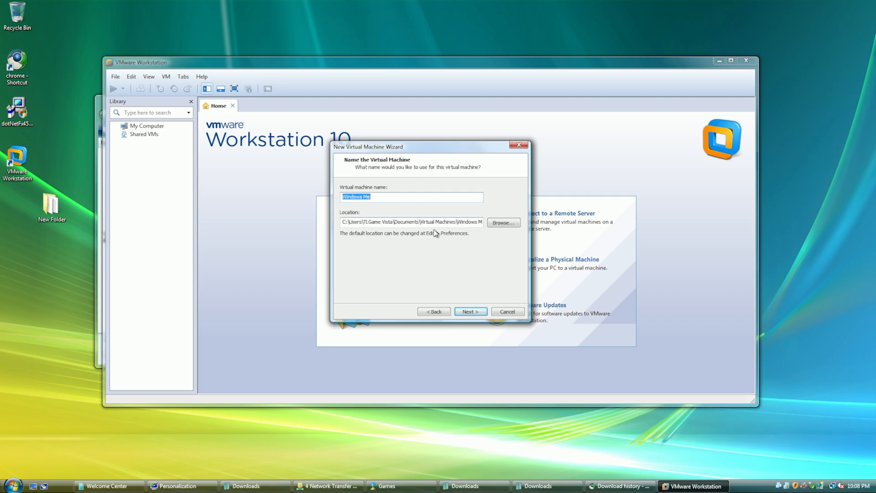
{"action": "left_click", "coordinate": [501, 223]}
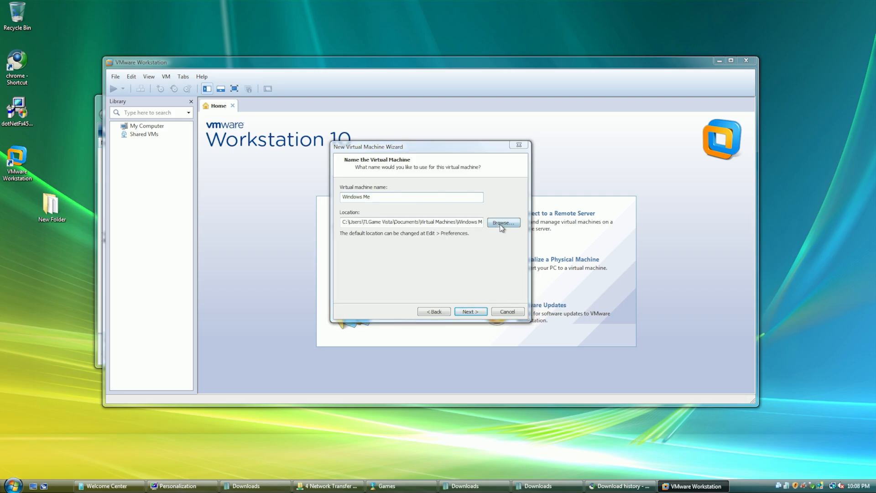
{"action": "double_click", "coordinate": [411, 244]}
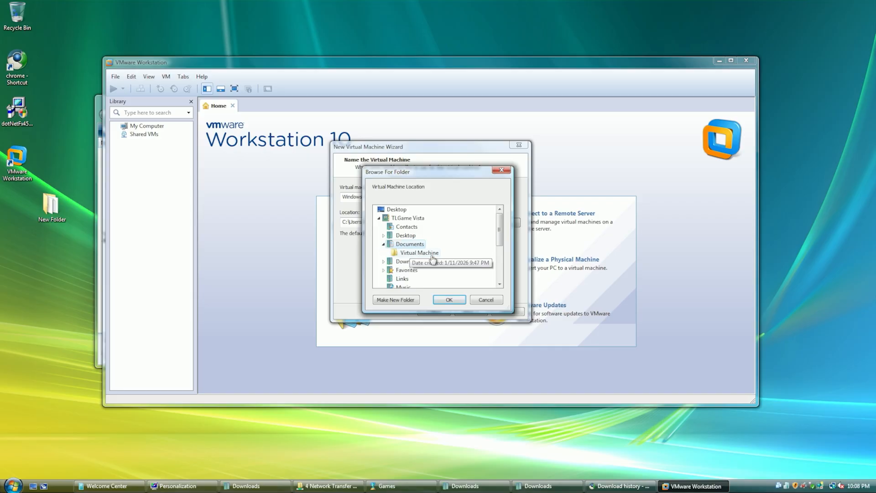
{"action": "left_click", "coordinate": [498, 301]}
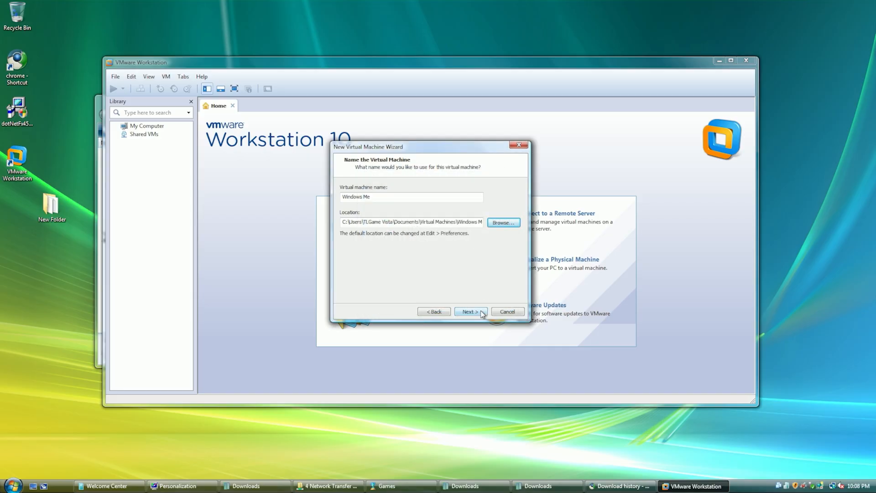
Accept the name Windows Me and default location, and set the maximum disk size to 30 GB, split into multiple files.
{"action": "left_click", "coordinate": [470, 312]}
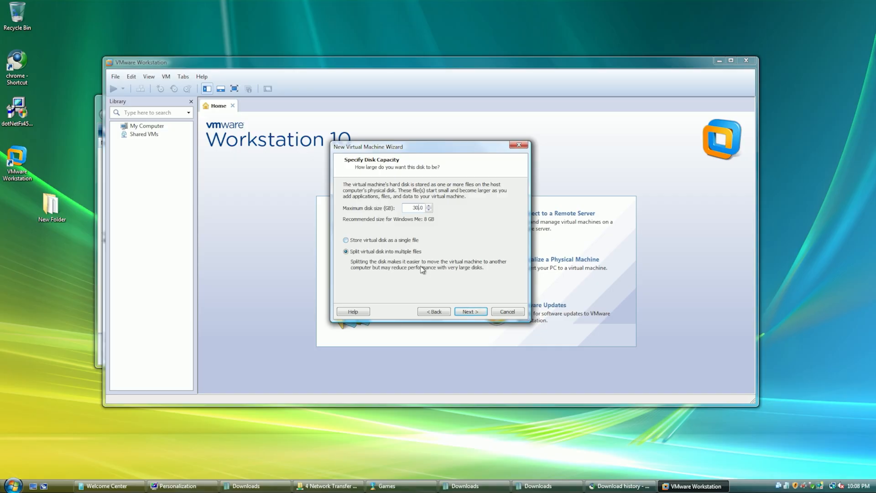
{"action": "left_click", "coordinate": [467, 311]}
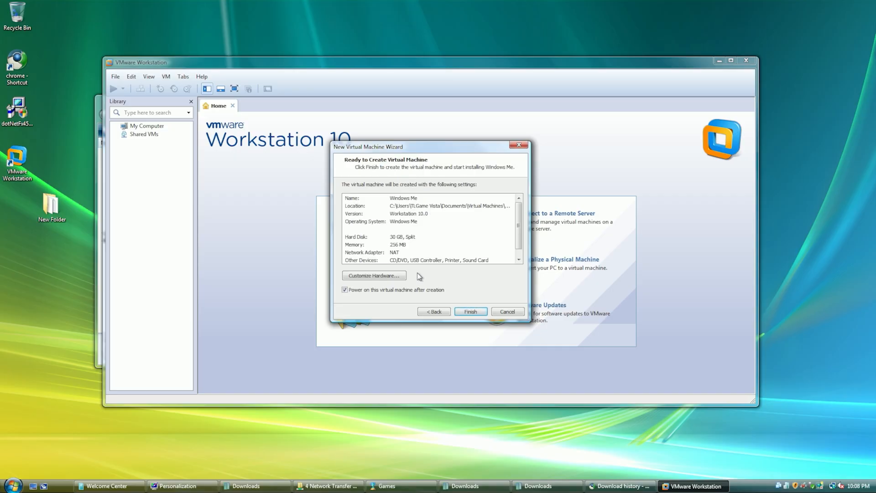
Set the virtual machine's memory to 1024 MB and review its processor, CD/DVD, network adapter, USB controller and sound card settings.
{"action": "left_click", "coordinate": [404, 275]}
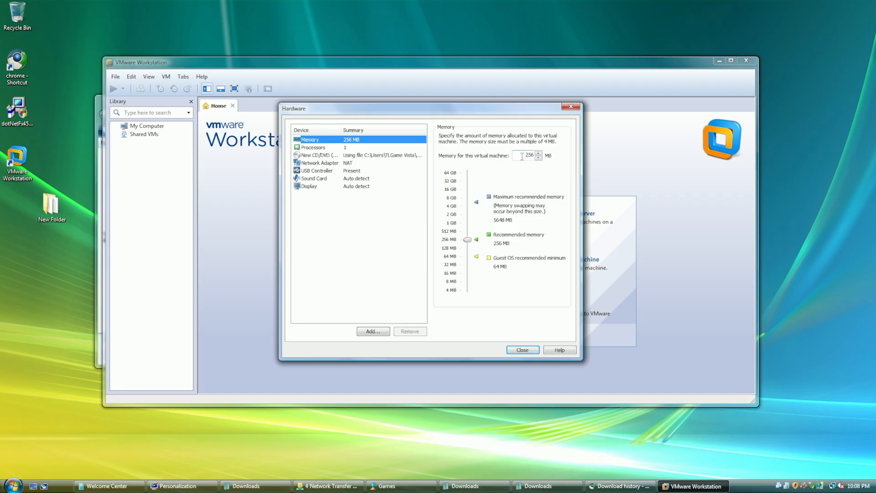
{"action": "left_click_drag", "start_coordinate": [467, 241], "coordinate": [467, 223]}
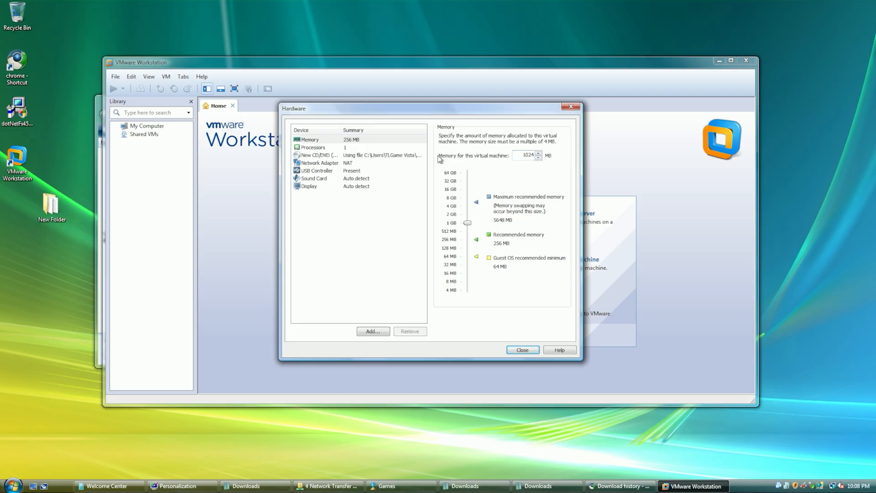
{"action": "left_click", "coordinate": [343, 147]}
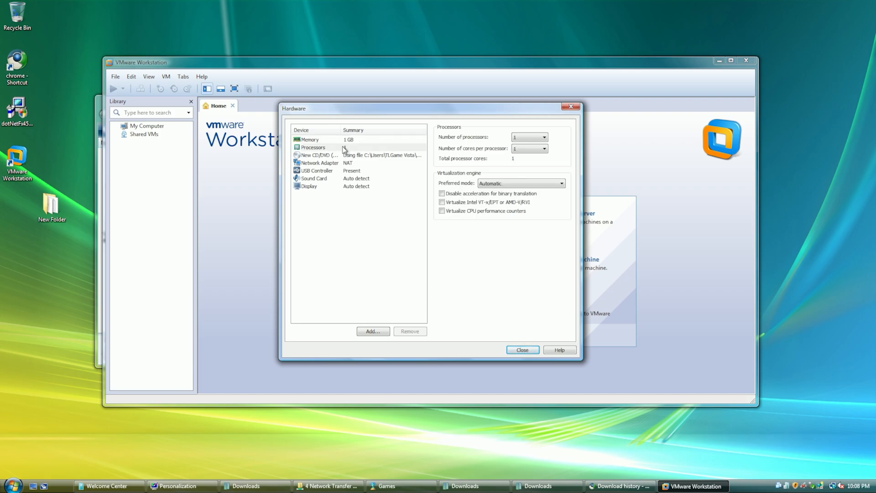
{"action": "left_click", "coordinate": [347, 156]}
{"action": "left_click", "coordinate": [350, 163]}
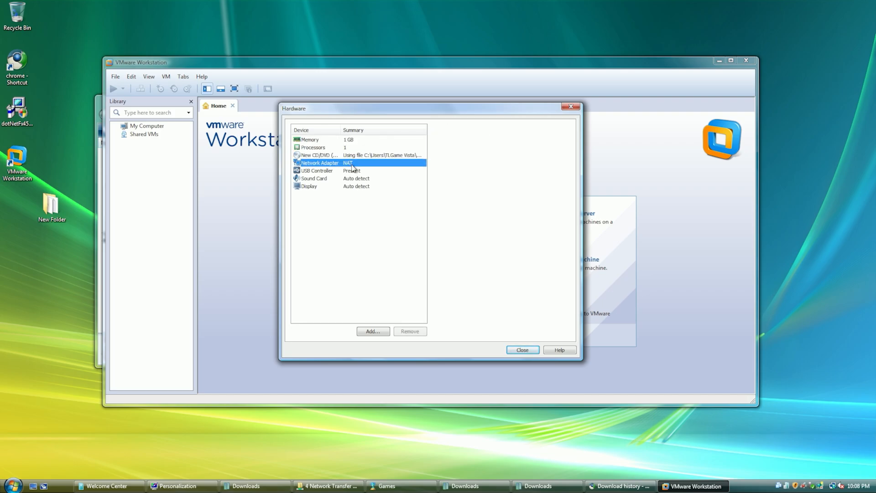
{"action": "left_click", "coordinate": [353, 171]}
{"action": "left_click", "coordinate": [354, 178]}
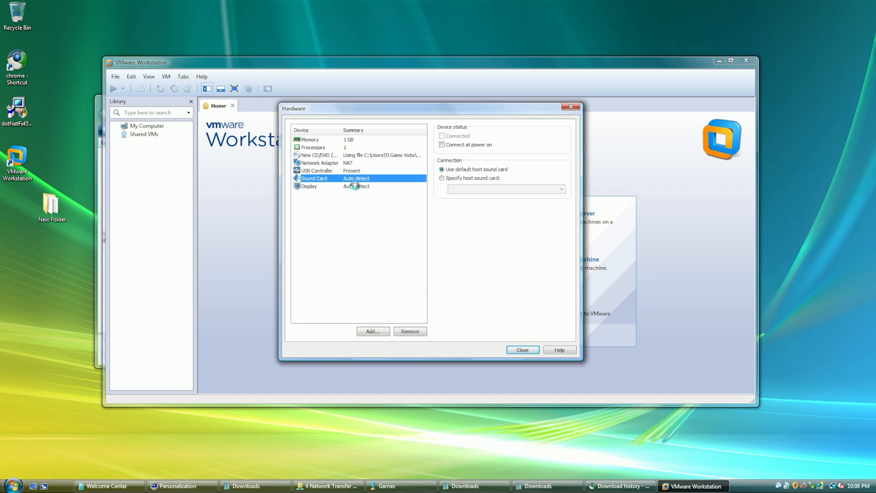
{"action": "left_click", "coordinate": [355, 170]}
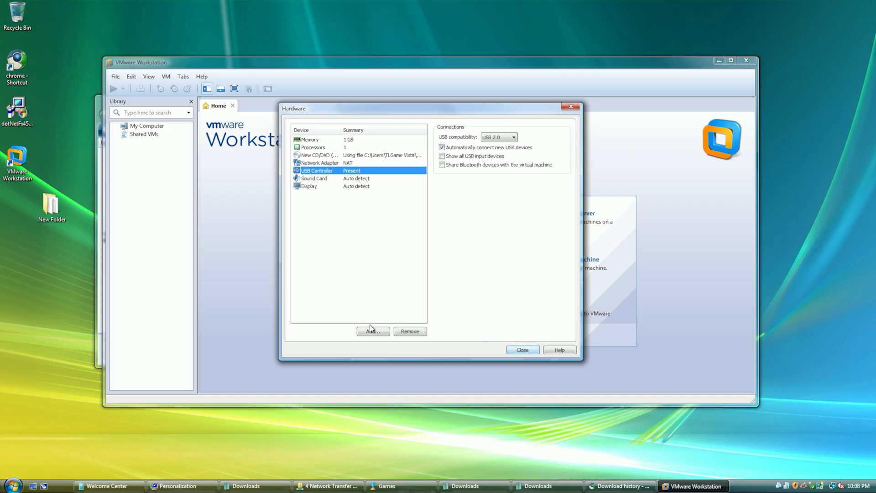
Finish creating the Windows Me virtual machine with power-on after creation, and dismiss the removable devices notice and installation hint.
{"action": "left_click", "coordinate": [523, 350]}
{"action": "left_click", "coordinate": [470, 311]}
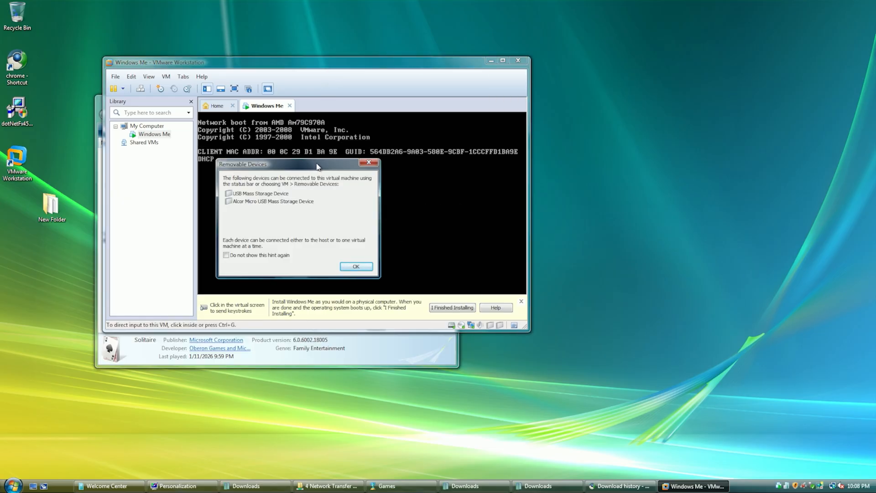
{"action": "left_click", "coordinate": [355, 267]}
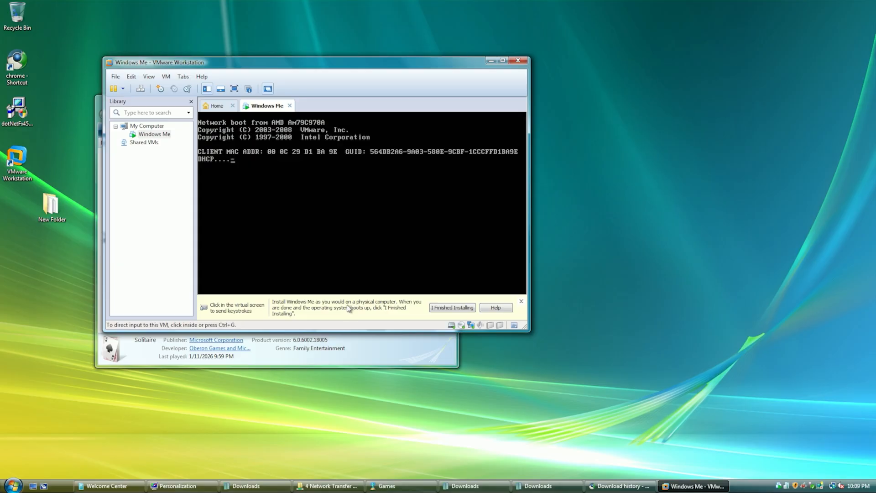
{"action": "left_click", "coordinate": [521, 301]}
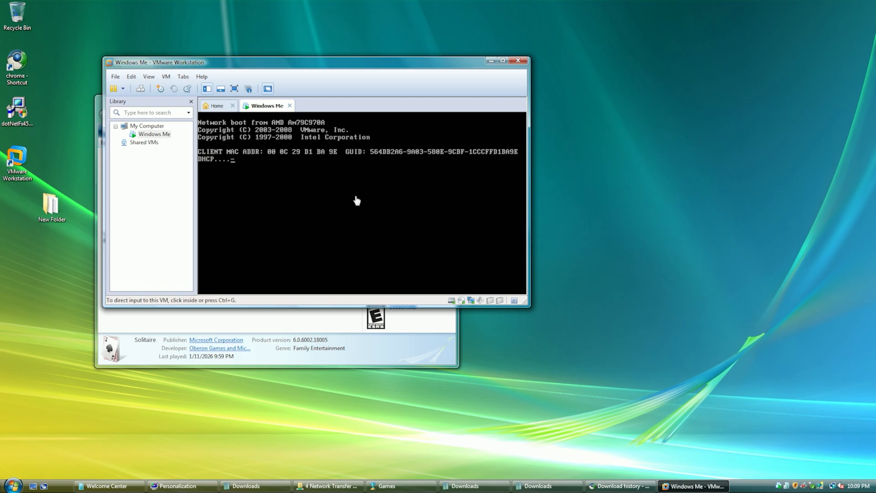
Examine the Windows Me virtual machine's hard disk, CD/DVD image, advanced drive and general option settings, leaving them without changes.
{"action": "right_click", "coordinate": [146, 132]}
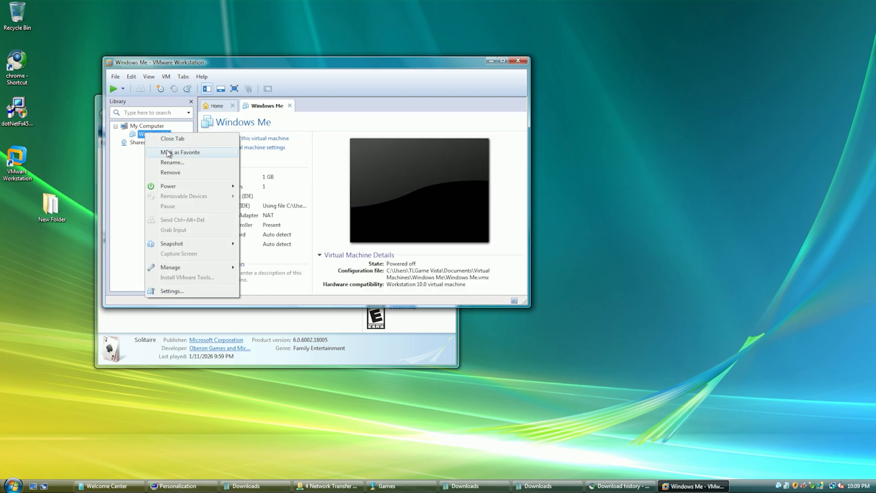
{"action": "left_click", "coordinate": [296, 176]}
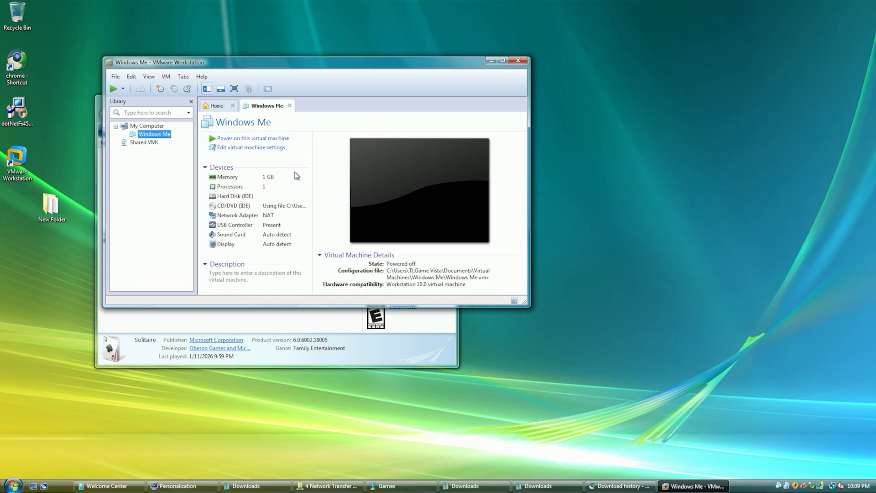
{"action": "double_click", "coordinate": [267, 208]}
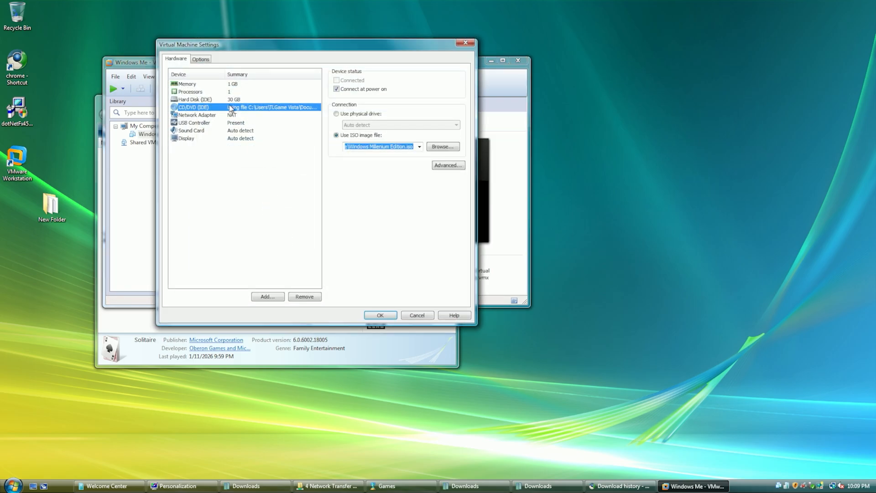
{"action": "left_click", "coordinate": [213, 100]}
{"action": "left_click", "coordinate": [212, 107]}
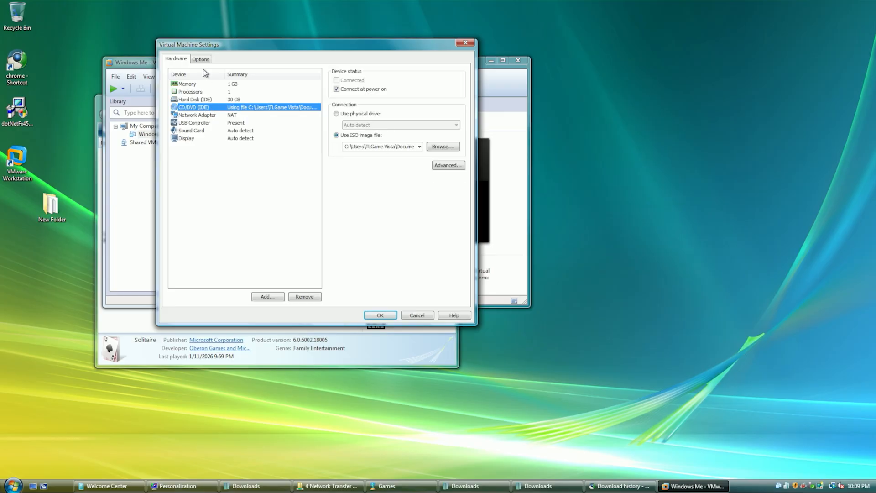
{"action": "left_click", "coordinate": [201, 59]}
{"action": "left_click", "coordinate": [176, 59]}
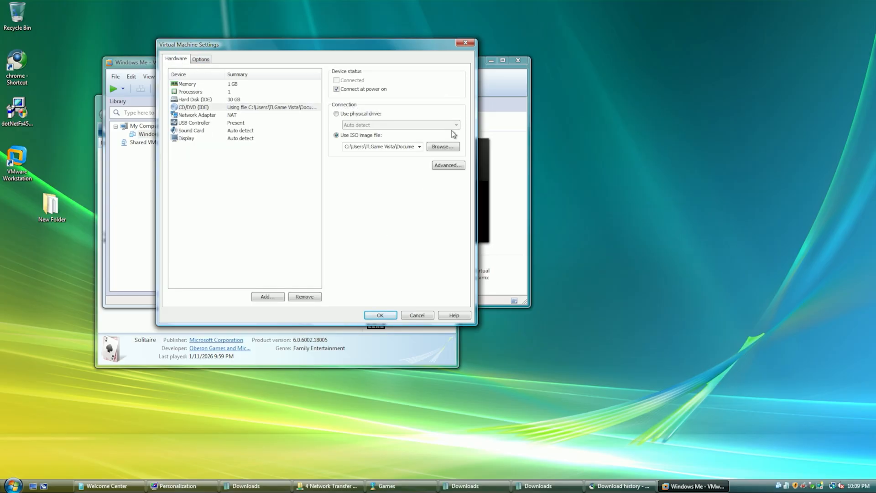
{"action": "left_click", "coordinate": [449, 165]}
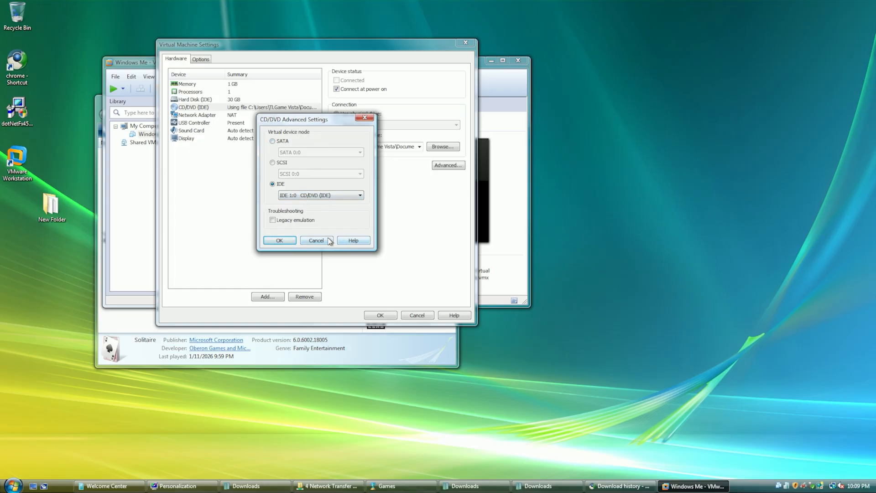
{"action": "left_click", "coordinate": [365, 120]}
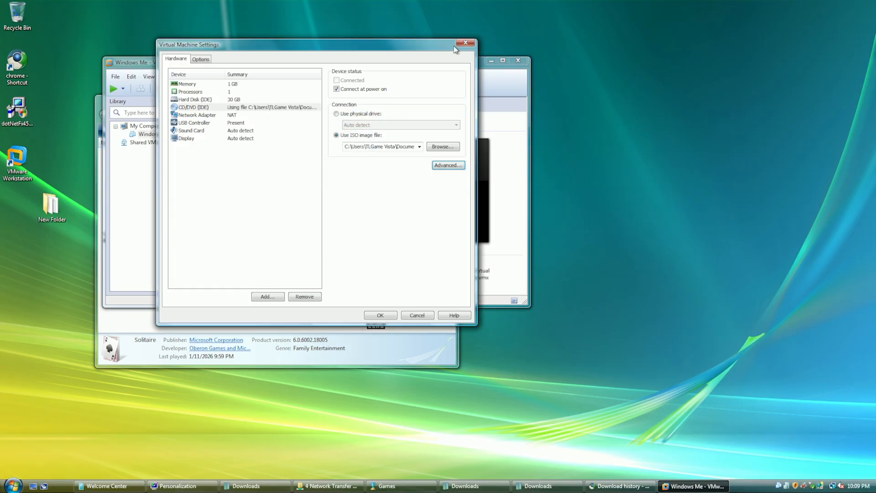
{"action": "left_click", "coordinate": [199, 60]}
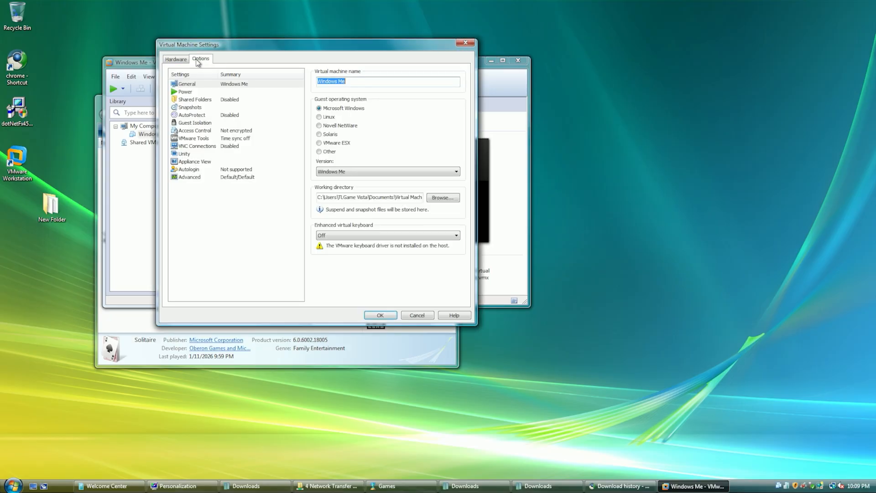
{"action": "left_click", "coordinate": [469, 45]}
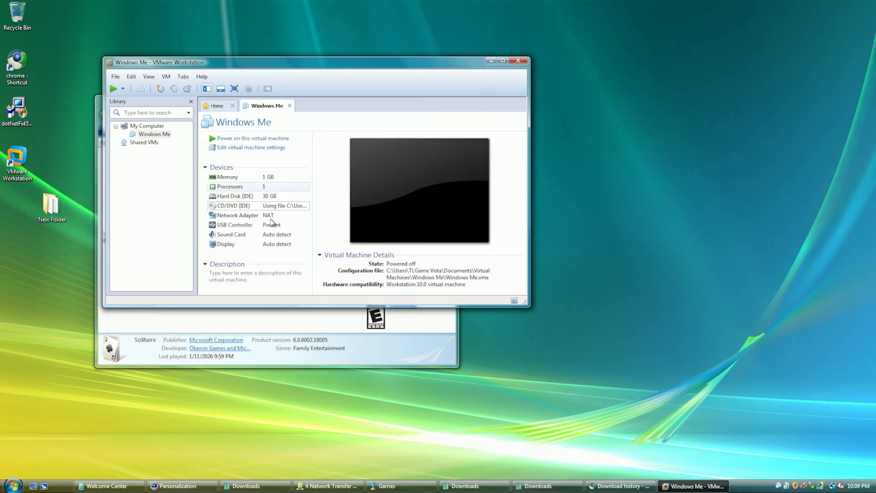
Check the Windows Me virtual machine's CD/DVD image setting and try powering the machine on.
{"action": "left_click", "coordinate": [263, 148]}
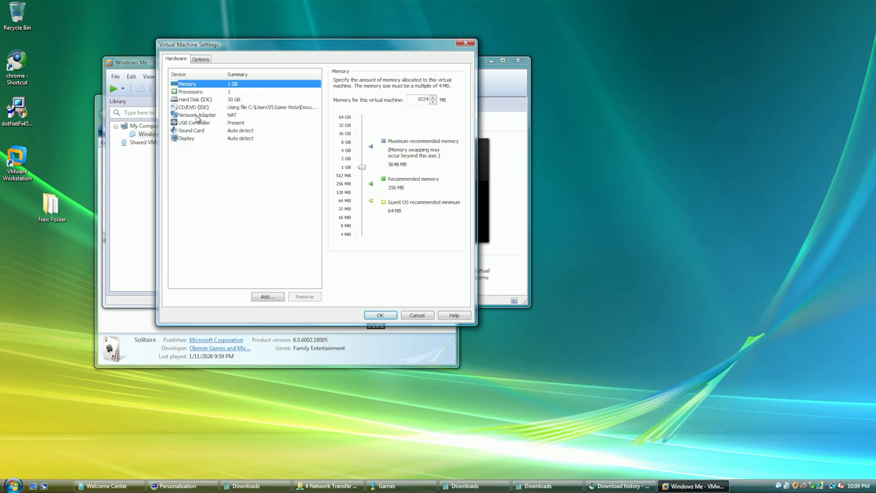
{"action": "left_click", "coordinate": [197, 107]}
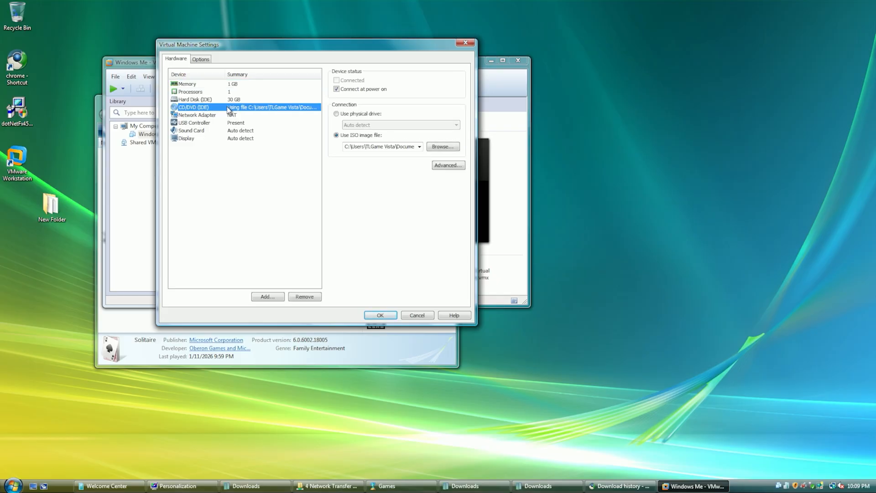
{"action": "left_click", "coordinate": [372, 319]}
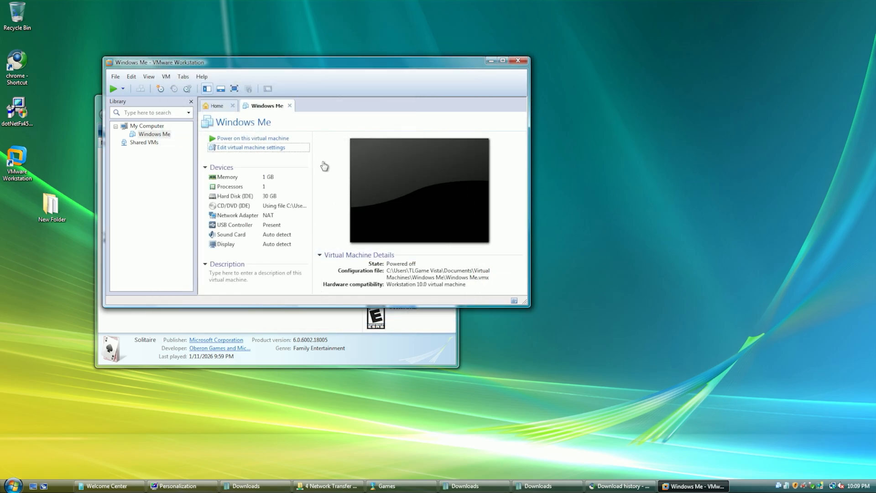
{"action": "left_click", "coordinate": [243, 137]}
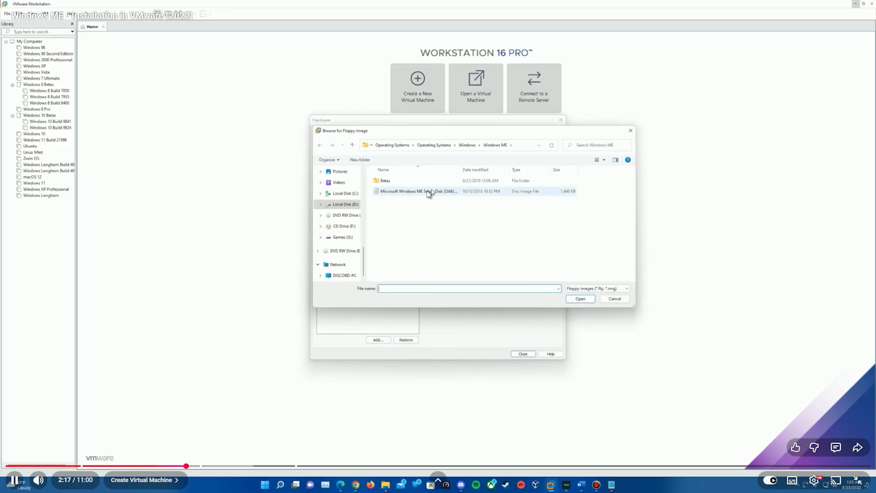
Pause the Windows ME installation video in the browser and download the Windows ME boot disk from WinWorld through its description link.
{"action": "key", "text": "space"}
{"action": "key", "text": "Escape"}
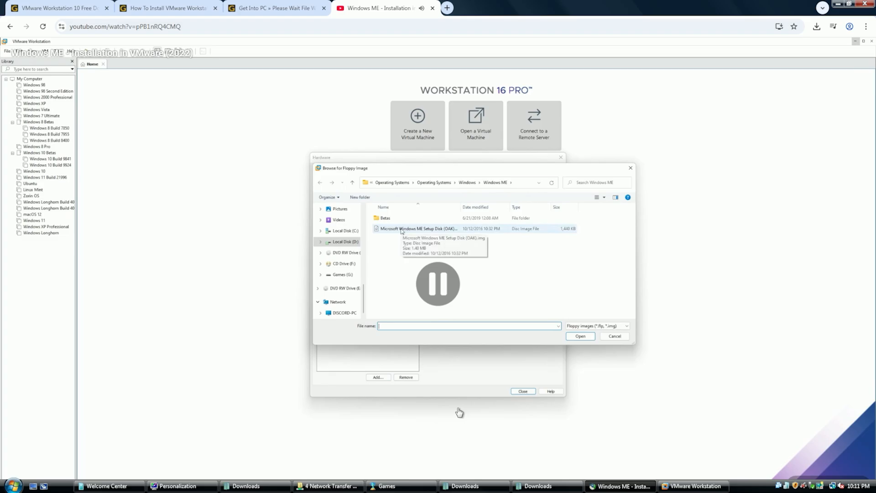
{"action": "scroll", "coordinate": [324, 329], "scroll_direction": "down", "scroll_amount": 5}
{"action": "left_click", "coordinate": [90, 292]}
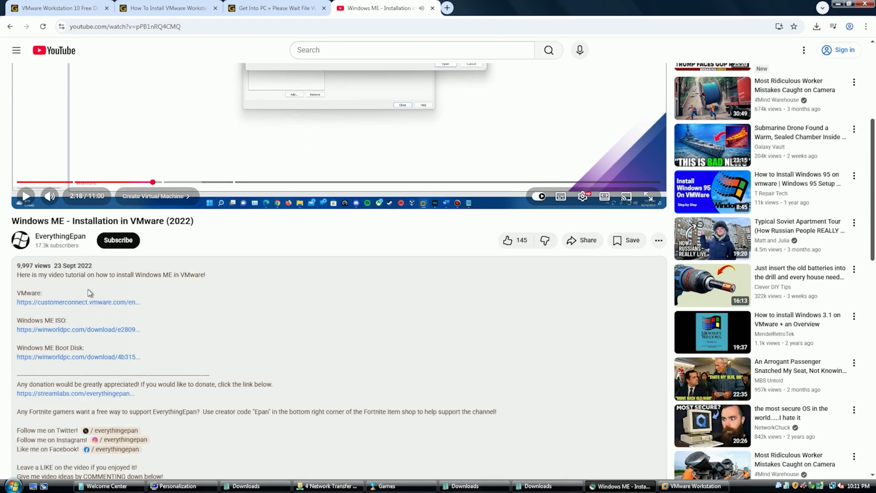
{"action": "scroll", "coordinate": [90, 293], "scroll_direction": "down", "scroll_amount": 2}
{"action": "left_click", "coordinate": [89, 263]}
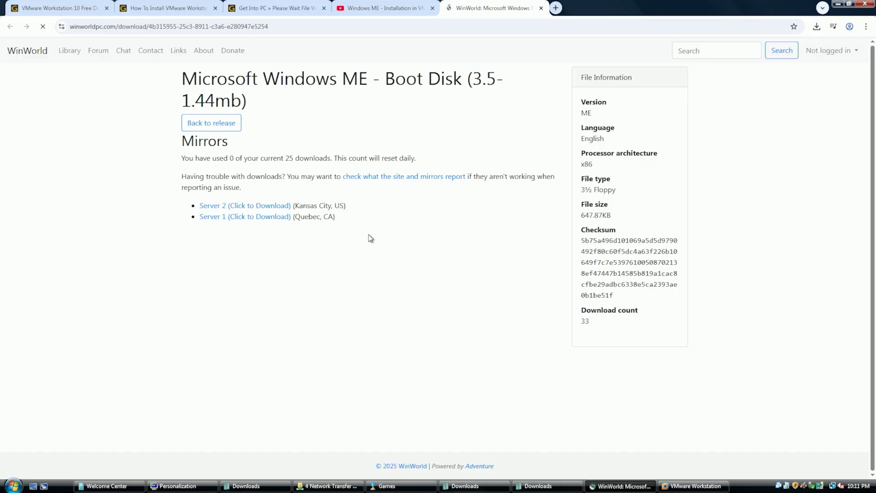
{"action": "left_click", "coordinate": [285, 223]}
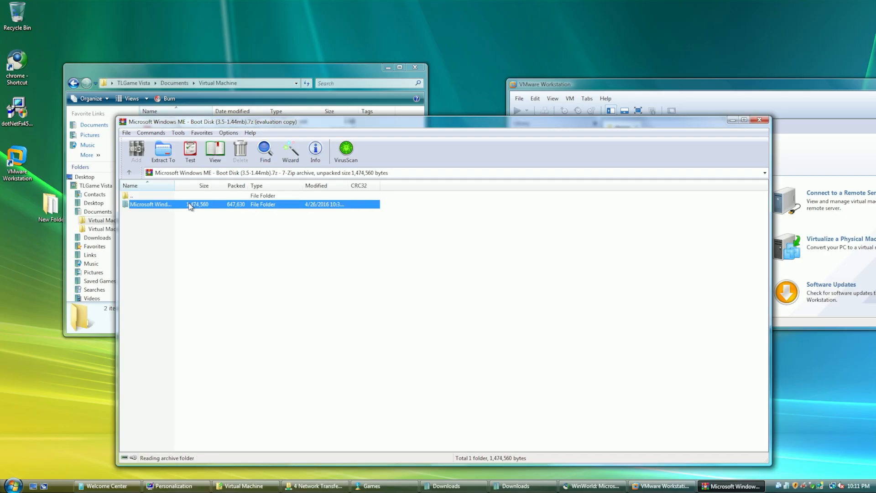
Extract the Microsoft Windows ME Setup Disk (OAK) image from the boot disk archive into the Virtual Machine folder in Documents.
{"action": "double_click", "coordinate": [190, 203]}
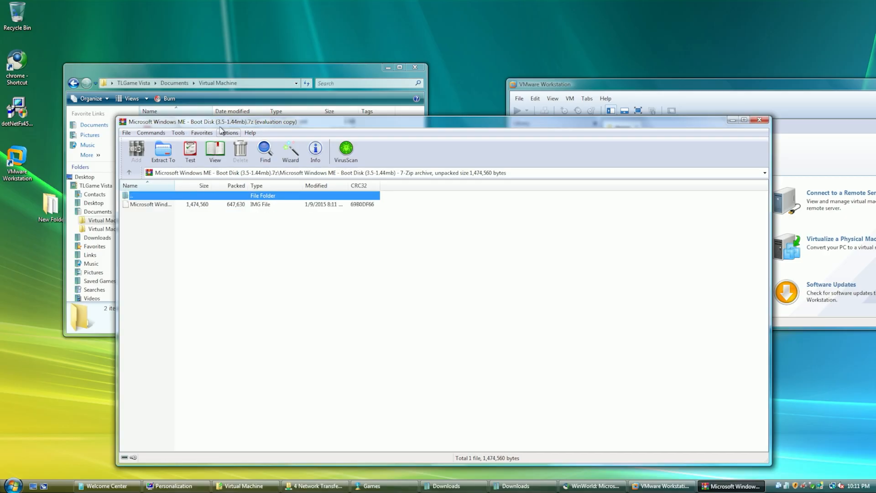
{"action": "left_click_drag", "start_coordinate": [221, 123], "coordinate": [384, 156]}
{"action": "left_click_drag", "start_coordinate": [346, 238], "coordinate": [202, 219]}
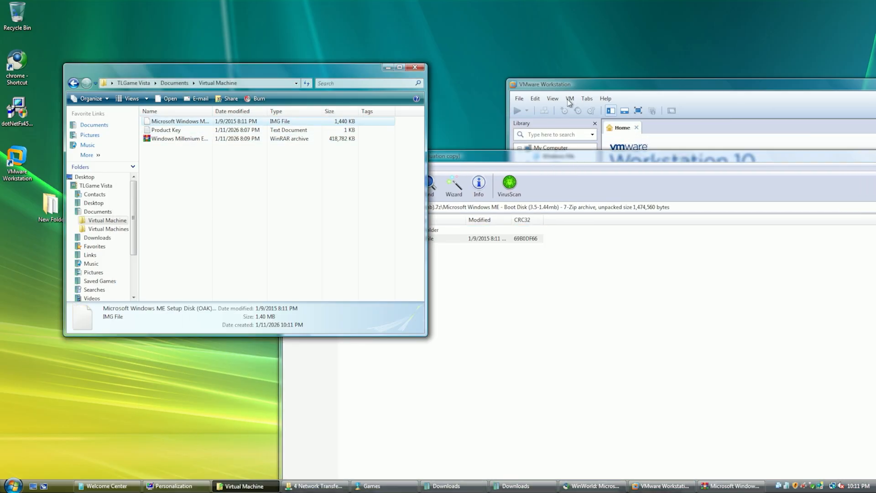
In VMware Workstation, add a floppy drive that uses a floppy image to the Windows Me virtual machine, granting administrator permission.
{"action": "left_click_drag", "start_coordinate": [567, 86], "coordinate": [246, 43]}
{"action": "left_click", "coordinate": [235, 112]}
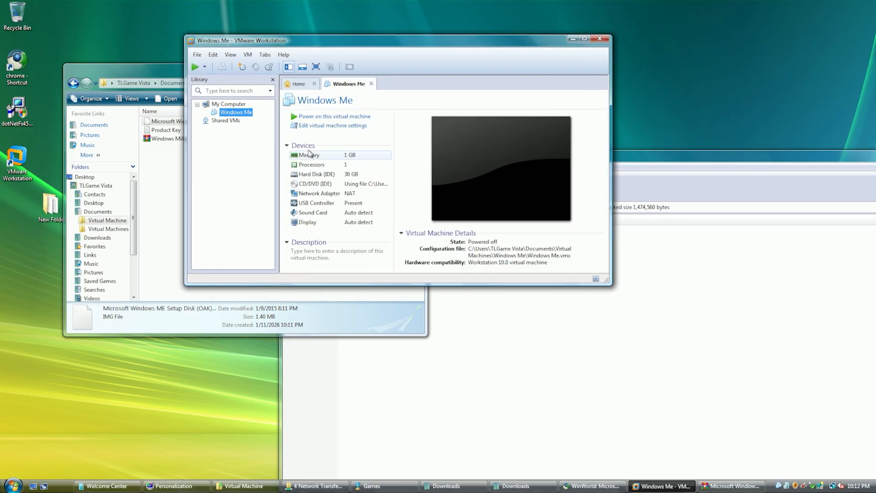
{"action": "left_click", "coordinate": [320, 126]}
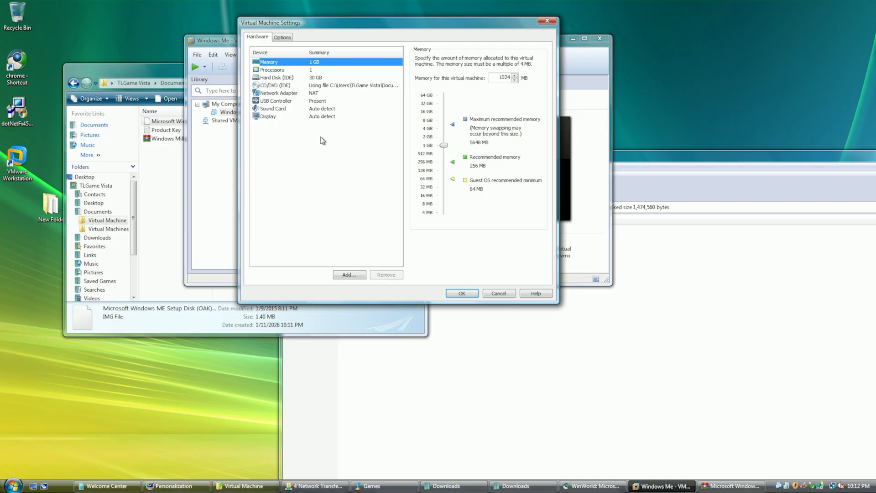
{"action": "left_click", "coordinate": [346, 275]}
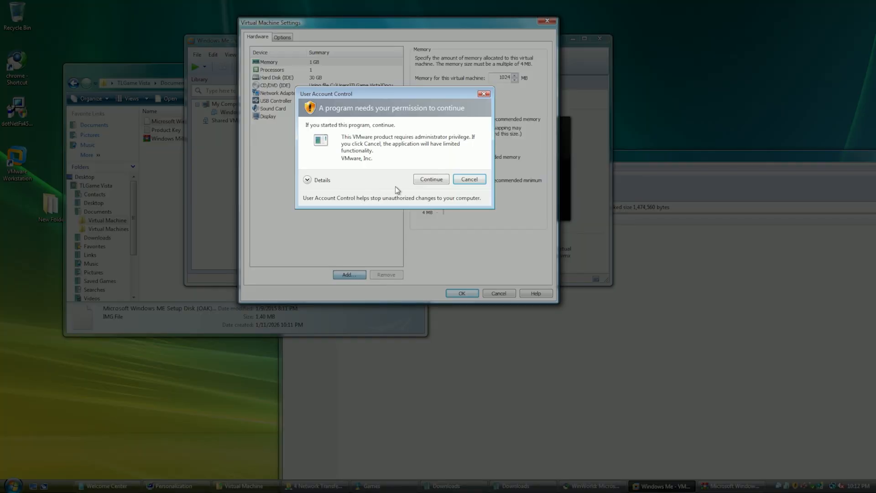
{"action": "left_click", "coordinate": [431, 178]}
{"action": "left_click", "coordinate": [332, 145]}
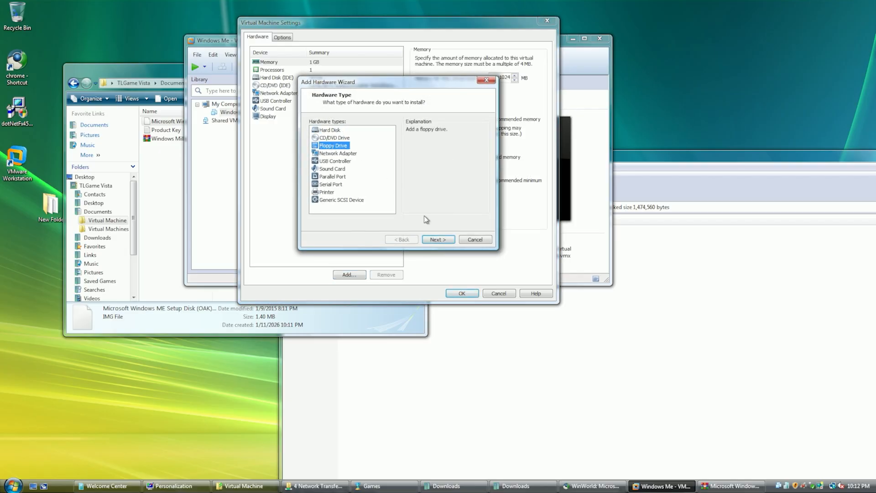
{"action": "left_click", "coordinate": [438, 239]}
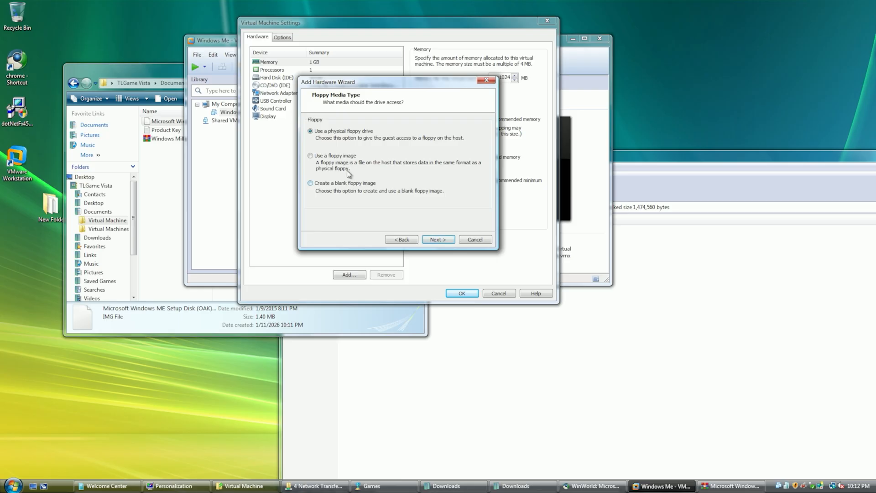
{"action": "left_click", "coordinate": [342, 158]}
{"action": "left_click", "coordinate": [442, 239]}
Assign the Microsoft Windows ME Setup Disk (OAK) image from the Virtual Machine folder to the floppy drive and save the machine settings.
{"action": "left_click", "coordinate": [468, 130]}
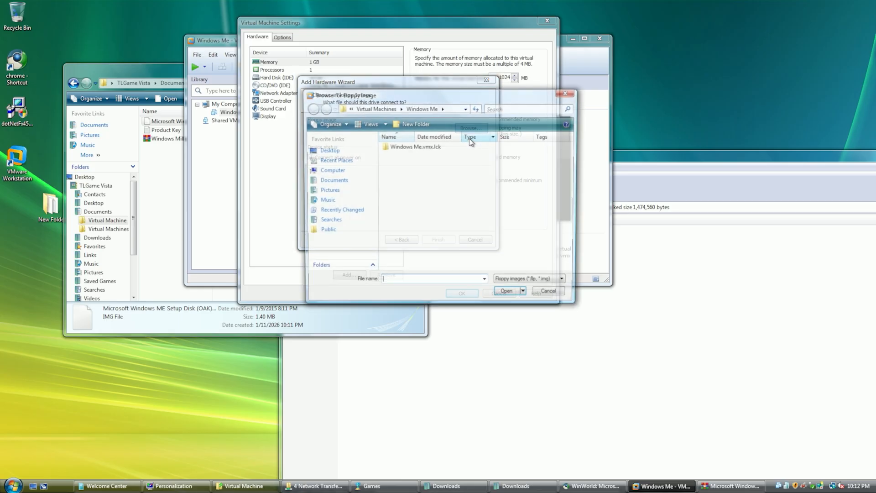
{"action": "left_click", "coordinate": [379, 109]}
{"action": "left_click", "coordinate": [368, 110]}
{"action": "double_click", "coordinate": [405, 149]}
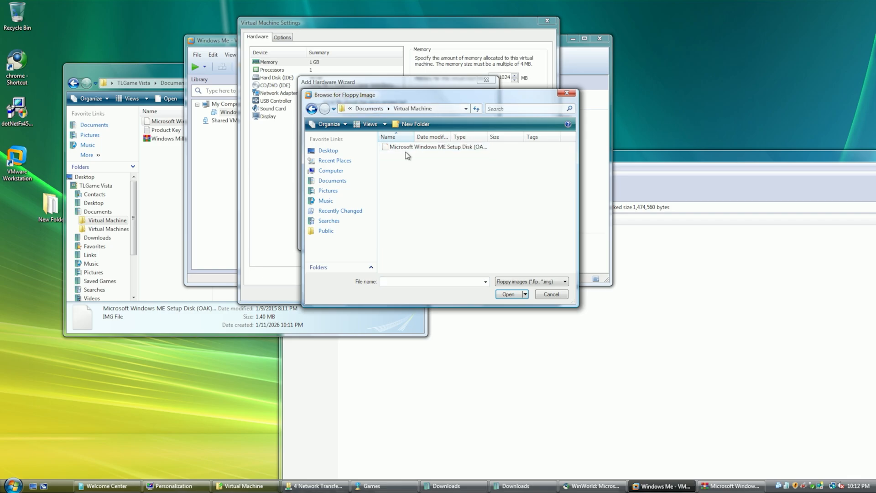
{"action": "left_click", "coordinate": [407, 149]}
{"action": "left_click", "coordinate": [513, 294]}
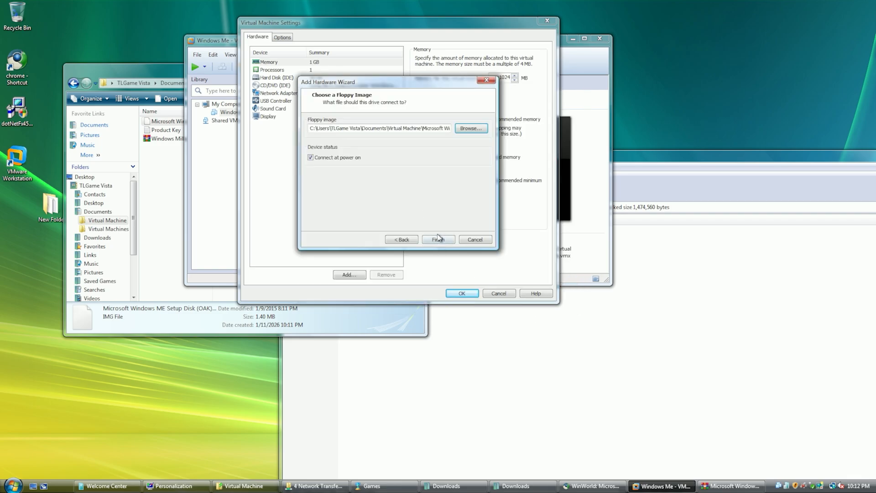
{"action": "left_click", "coordinate": [438, 240]}
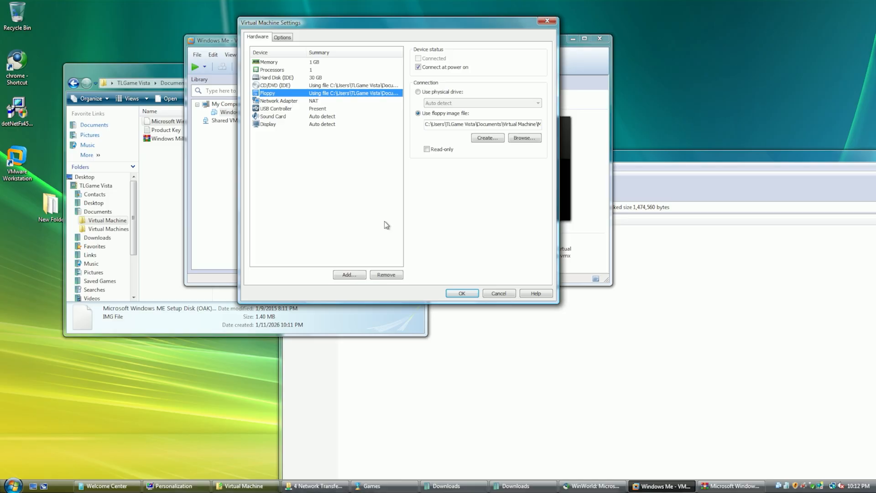
{"action": "left_click", "coordinate": [472, 293]}
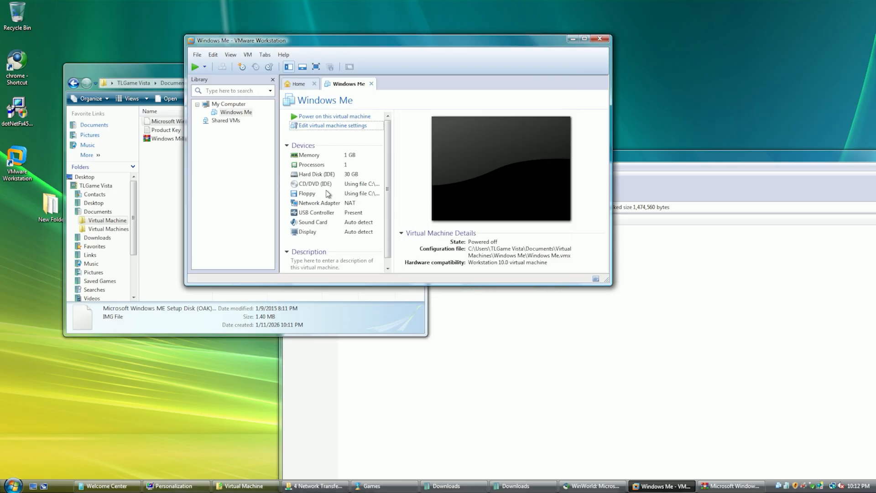
Power on the Windows Me virtual machine, boot from CD-ROM, and start Windows Setup from CD-ROM.
{"action": "left_click", "coordinate": [315, 117]}
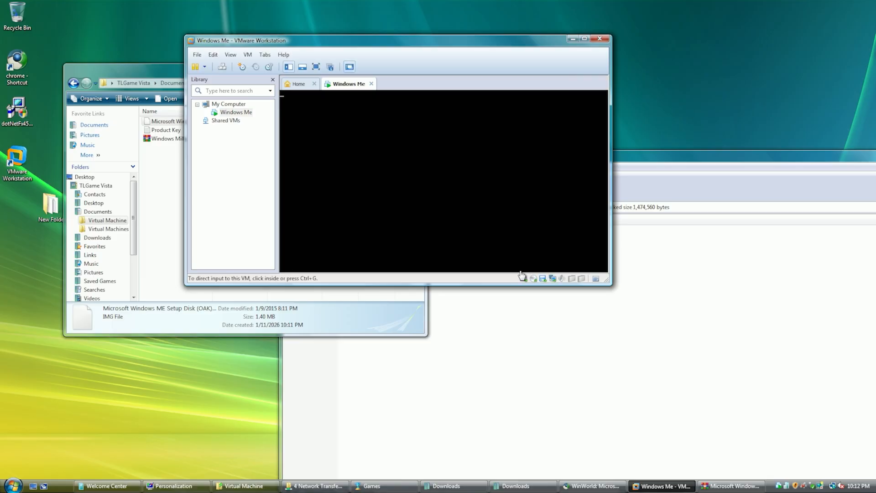
{"action": "left_click", "coordinate": [490, 206]}
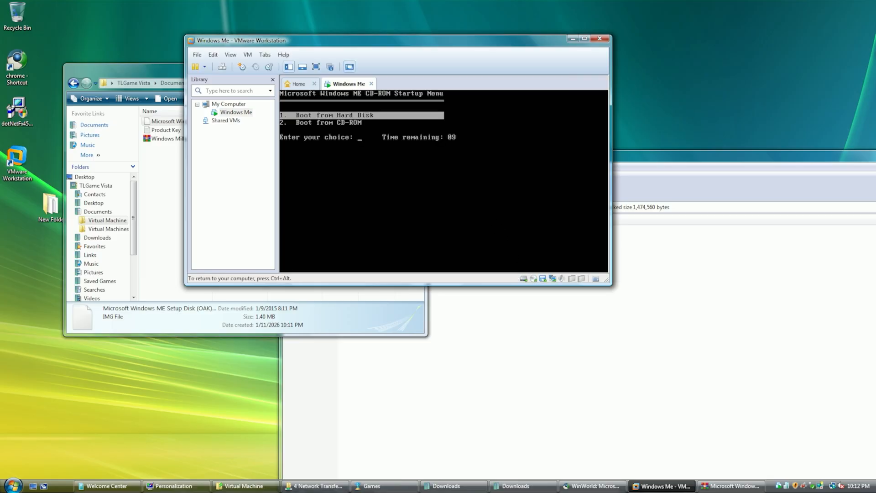
{"action": "key", "text": "Down"}
{"action": "key", "text": "Up"}
{"action": "key", "text": "Down"}
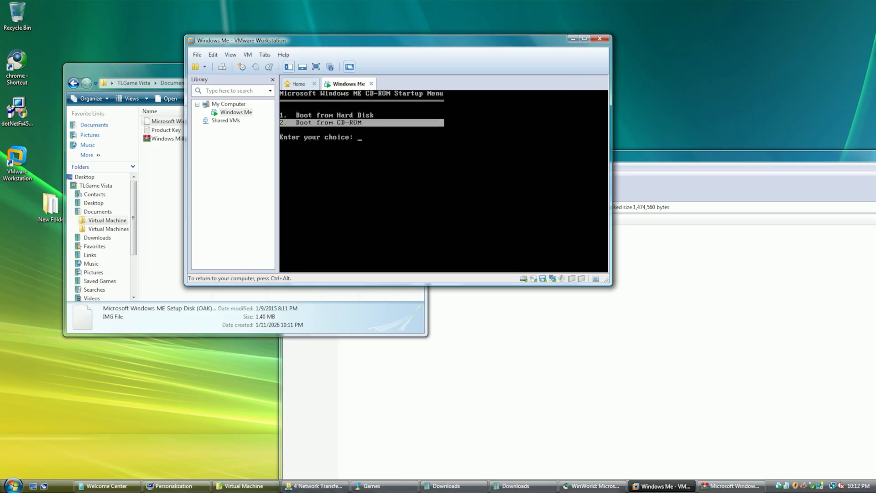
{"action": "key", "text": "Return"}
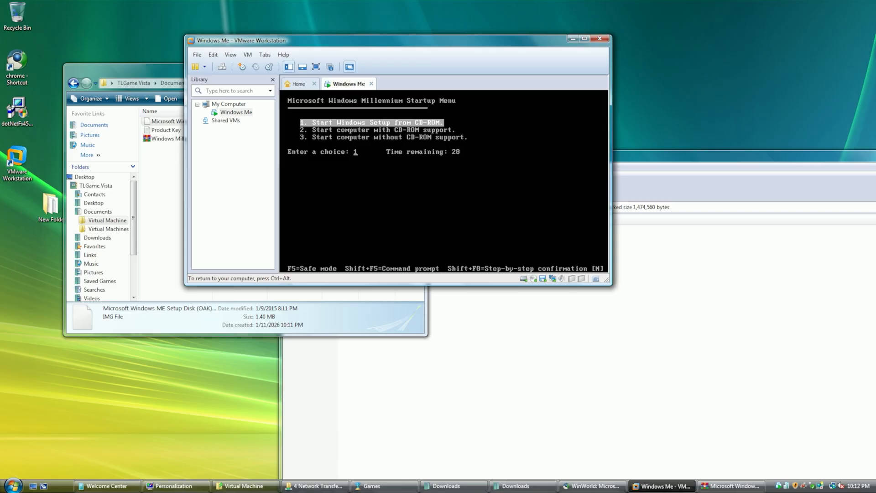
{"action": "key", "text": "Return"}
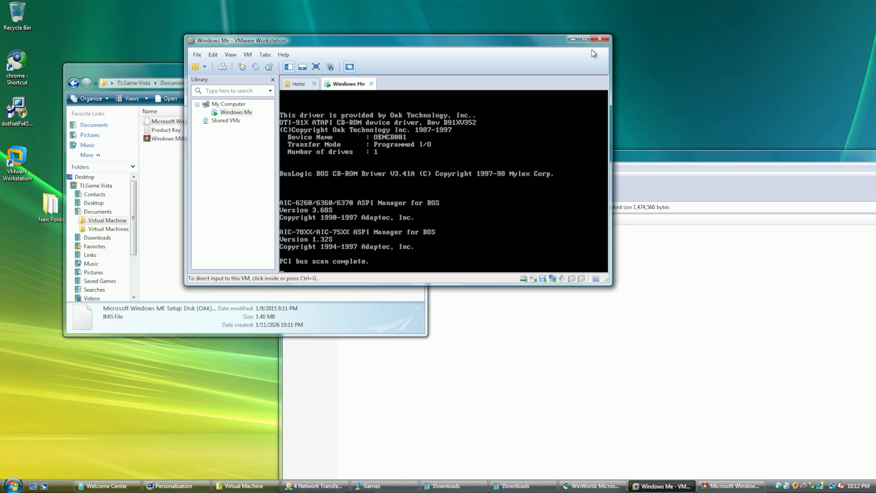
Maximize the VMware window, have Windows Me Setup configure the unallocated disk space with large disk support enabled, and restart the machine.
{"action": "left_click", "coordinate": [584, 39]}
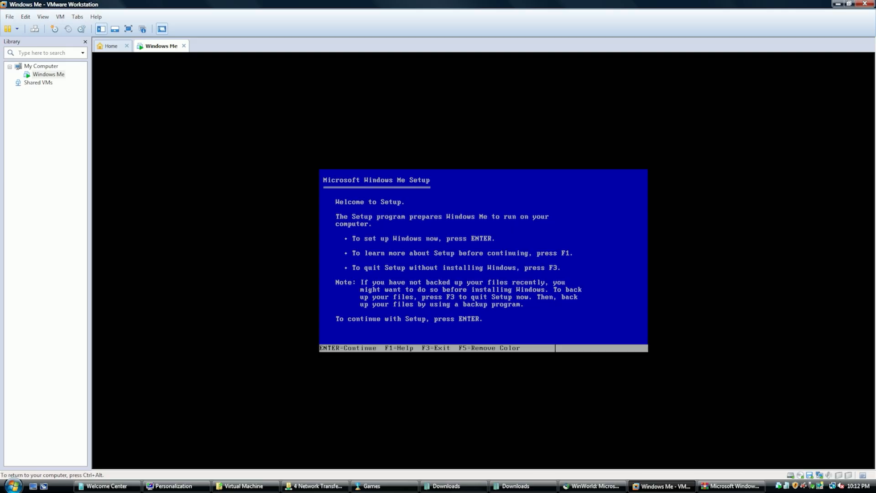
{"action": "key", "text": "Return"}
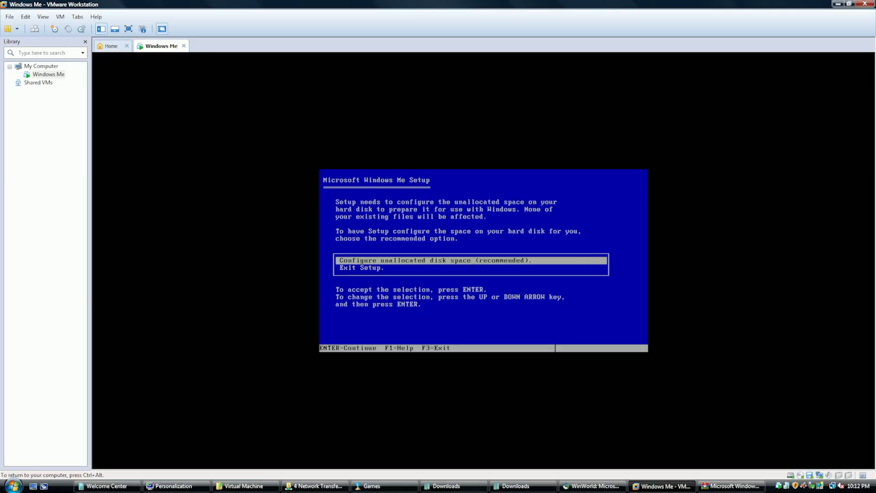
{"action": "key", "text": "Return"}
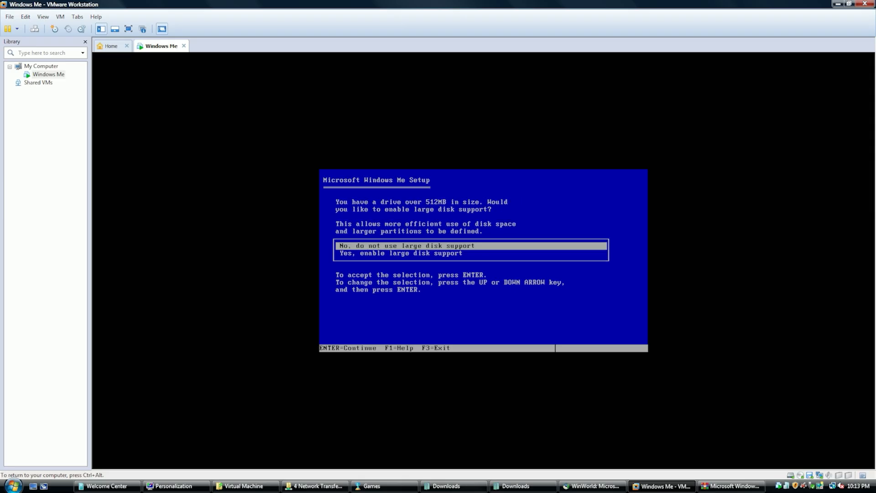
{"action": "key", "text": "Down"}
{"action": "key", "text": "Return"}
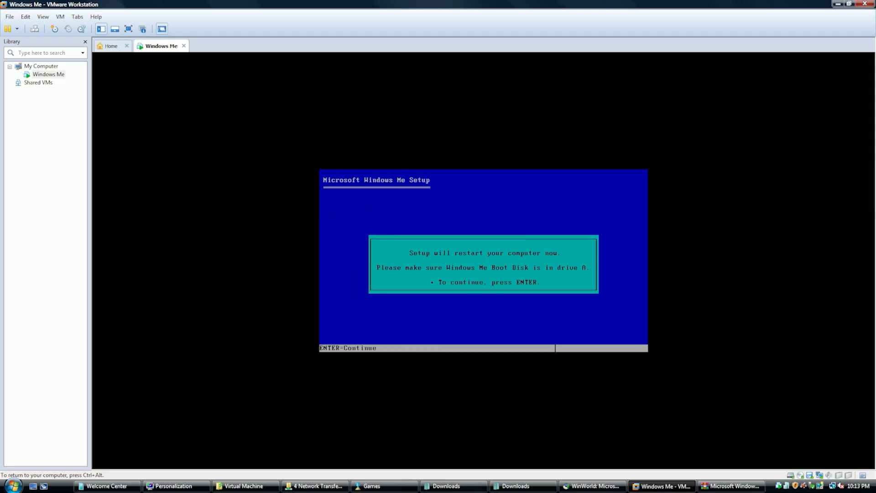
{"action": "key", "text": "Return"}
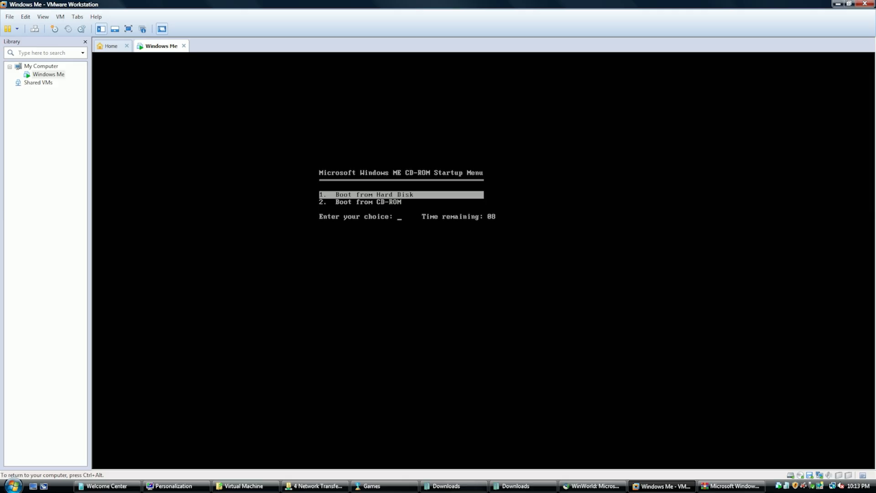
Boot the restarted machine from CD-ROM into Windows Setup, and show the virtual machine in full screen during drive C formatting.
{"action": "key", "text": "Down"}
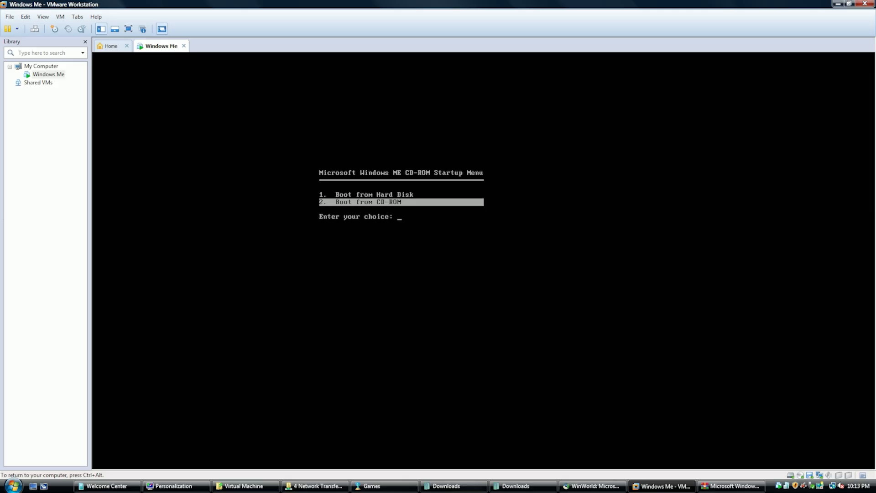
{"action": "key", "text": "Return"}
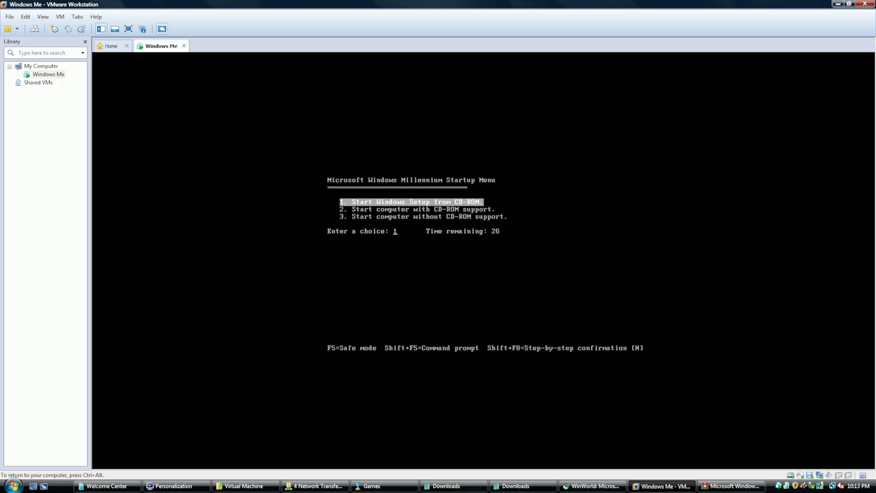
{"action": "key", "text": "Return"}
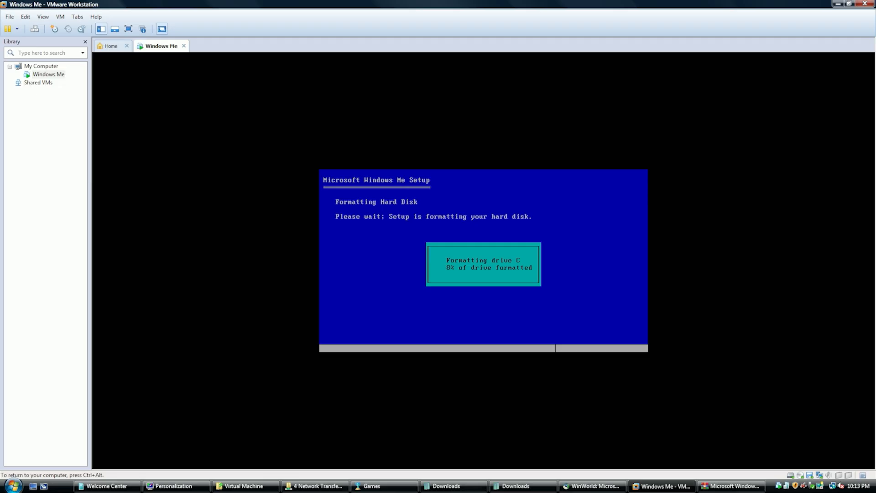
{"action": "key", "text": "ctrl+alt"}
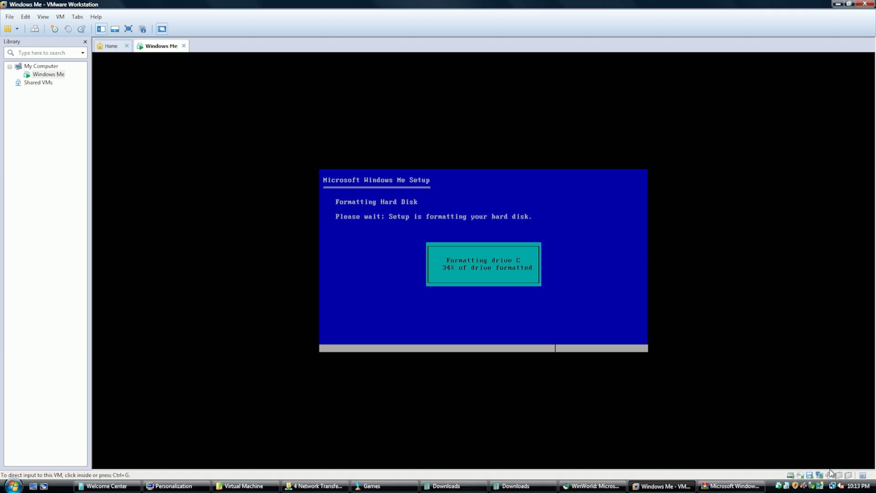
{"action": "left_click", "coordinate": [128, 29]}
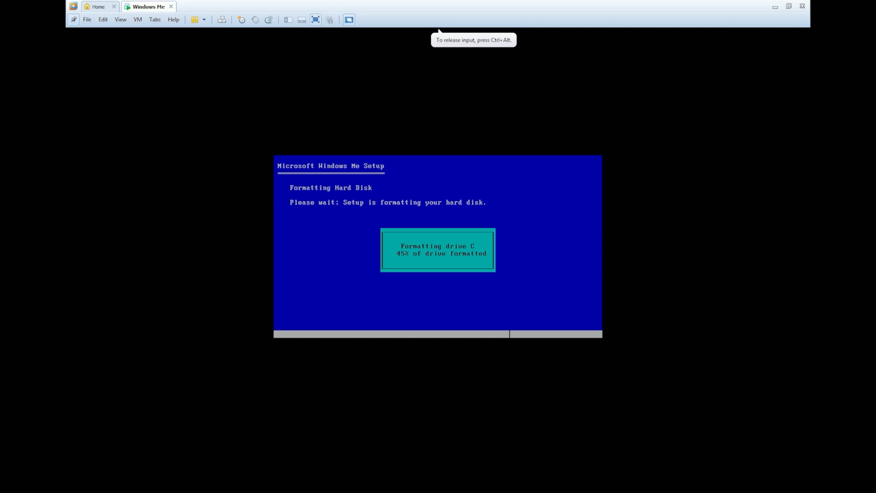
Set the full-screen toolbar to hide automatically and return input to the virtual machine.
{"action": "key", "text": "ctrl+alt"}
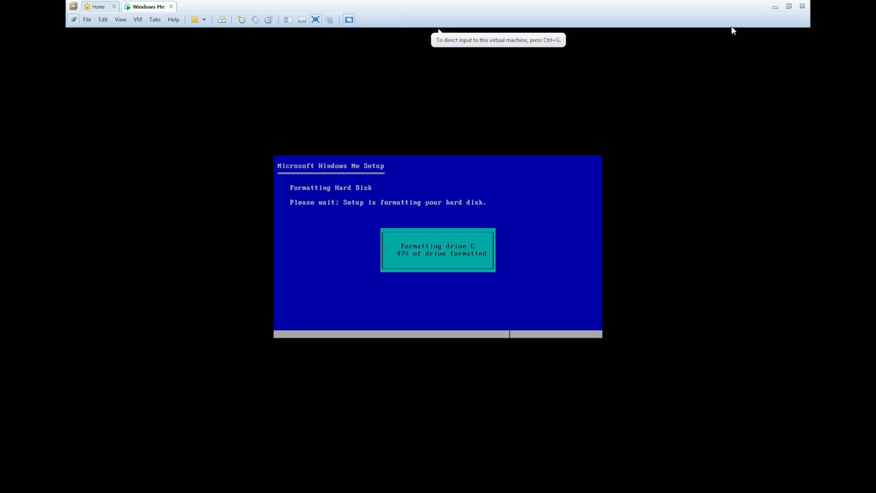
{"action": "left_click", "coordinate": [74, 19]}
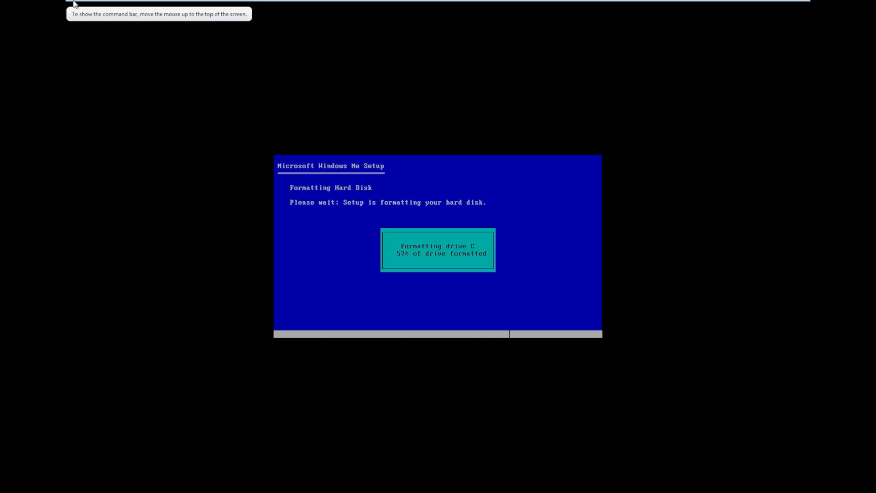
{"action": "mouse_move", "coordinate": [74, 2]}
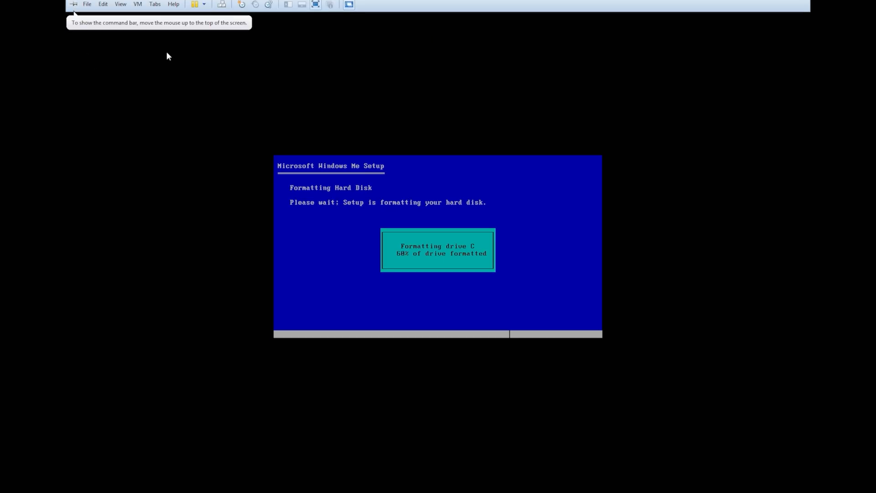
{"action": "left_click", "coordinate": [674, 338]}
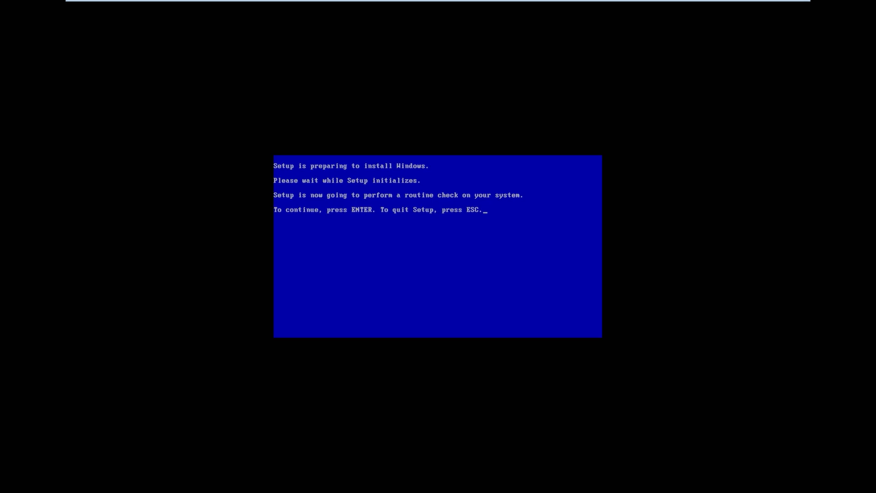
Continue Windows Me Setup through the routine system check and welcome page, and accept the License Agreement.
{"action": "key", "text": "Return"}
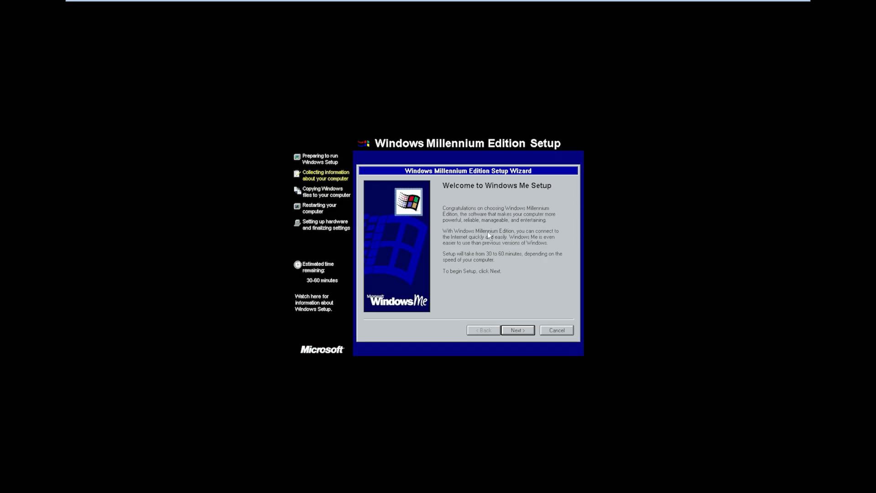
{"action": "left_click", "coordinate": [520, 331]}
{"action": "left_click", "coordinate": [396, 291]}
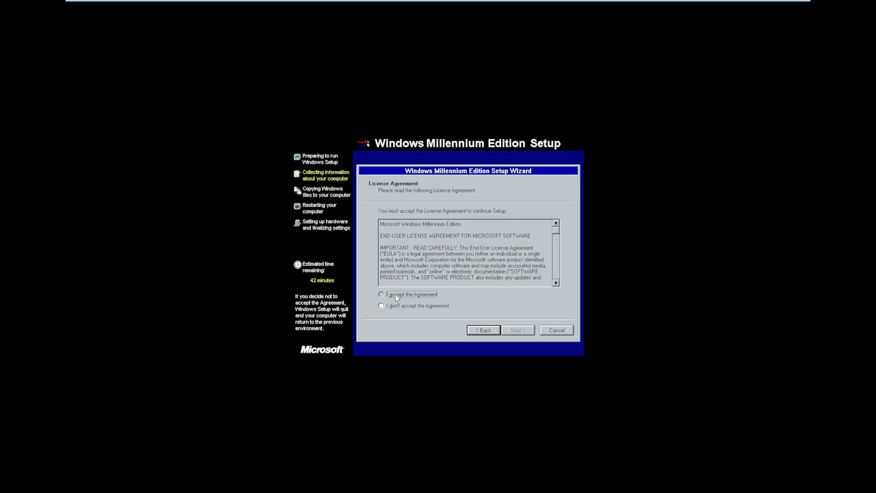
{"action": "left_click", "coordinate": [520, 331]}
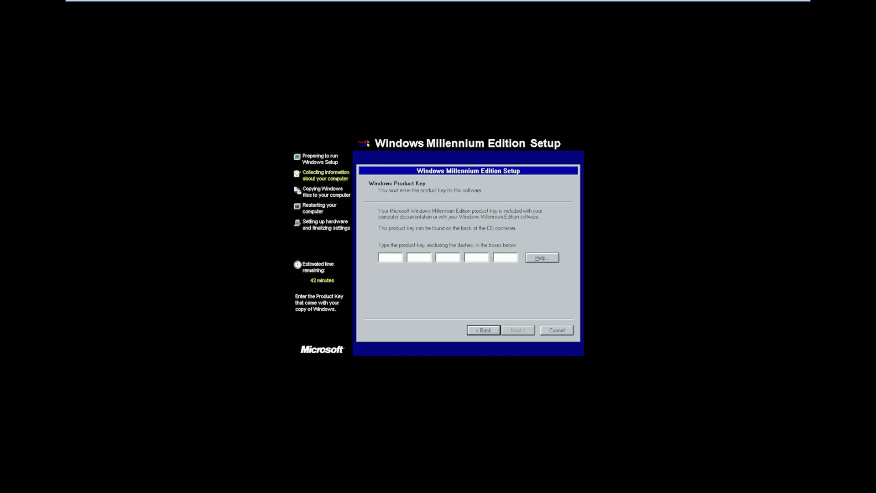
Release input from the virtual machine, leave full screen, and bring up the Virtual Machine folder on the host.
{"action": "key", "text": "ctrl+alt"}
{"action": "mouse_move", "coordinate": [654, 1]}
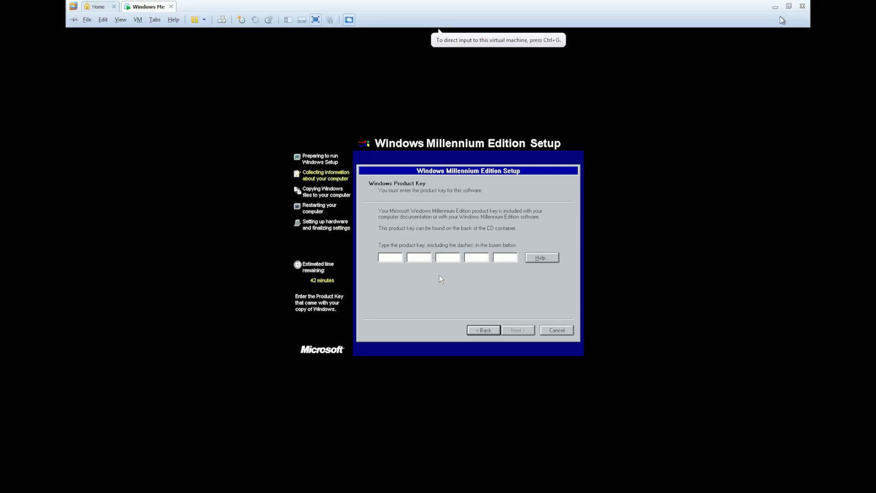
{"action": "left_click", "coordinate": [790, 13]}
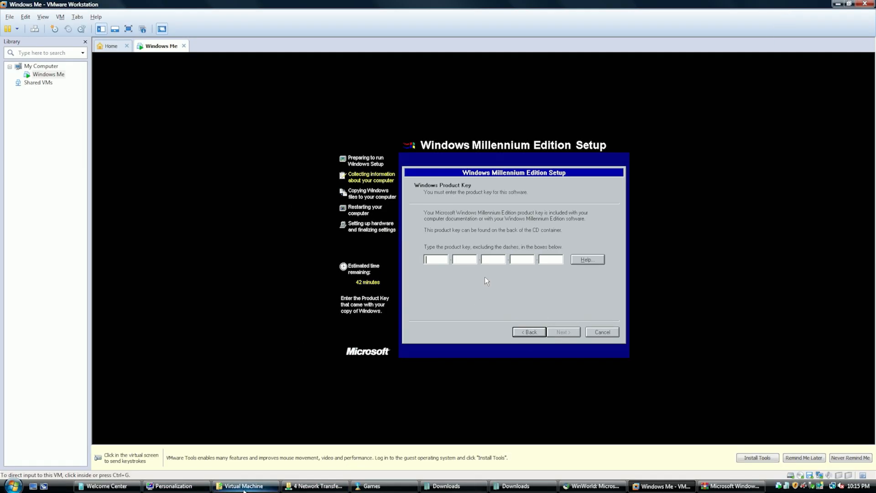
{"action": "left_click", "coordinate": [256, 486]}
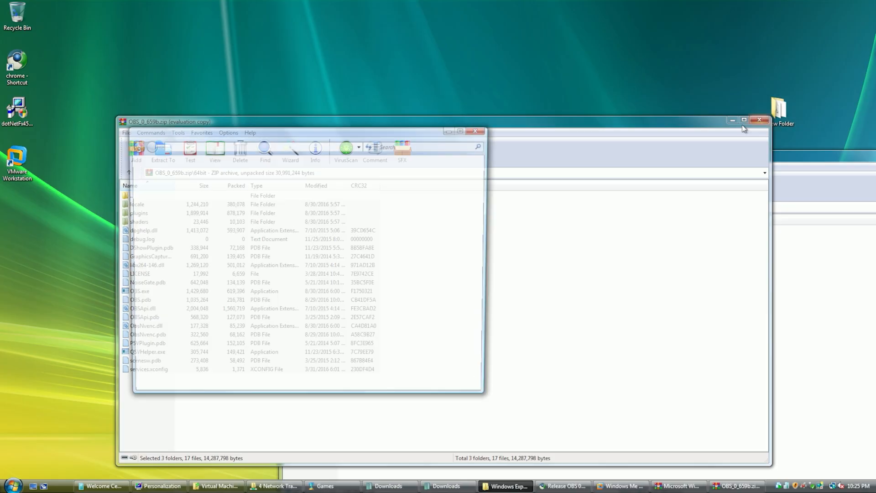
Try to run OBS from New Folder on the Vista host.
{"action": "double_click", "coordinate": [245, 271]}
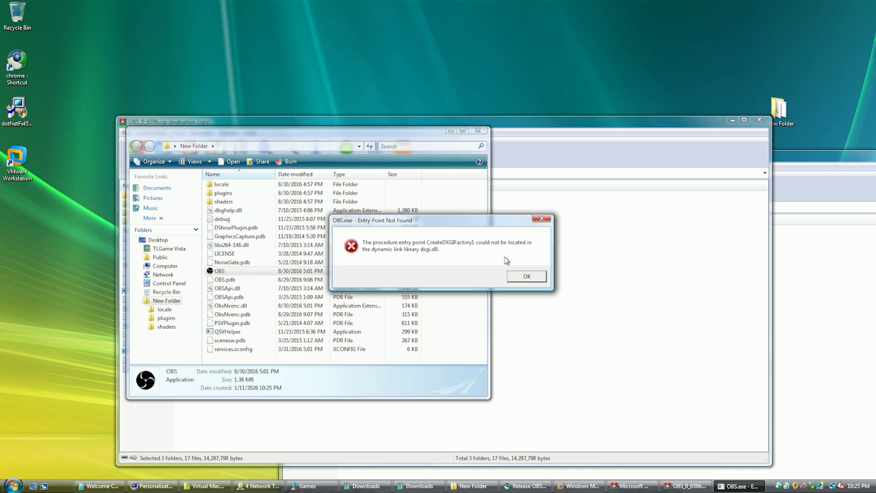
{"action": "left_click", "coordinate": [525, 277]}
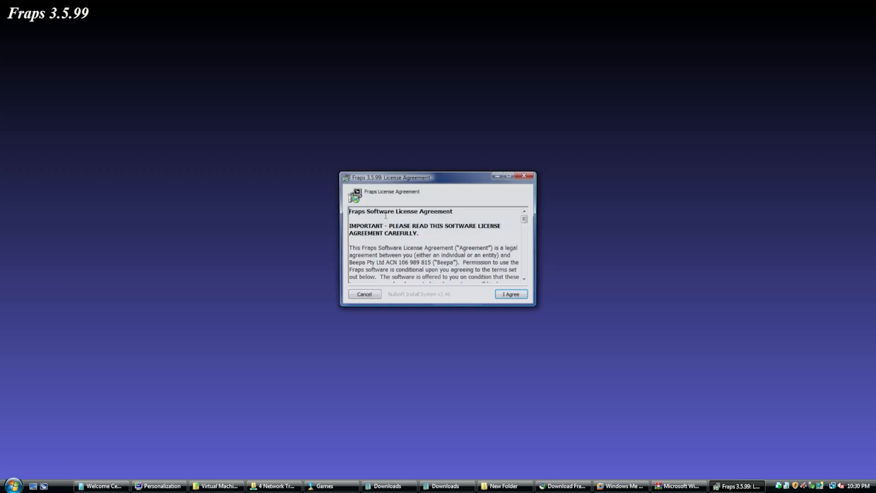
Install Fraps 3.5.99 to C:\Fraps with the Fraps Start Menu folder, accepting its license agreement.
{"action": "left_click", "coordinate": [501, 295]}
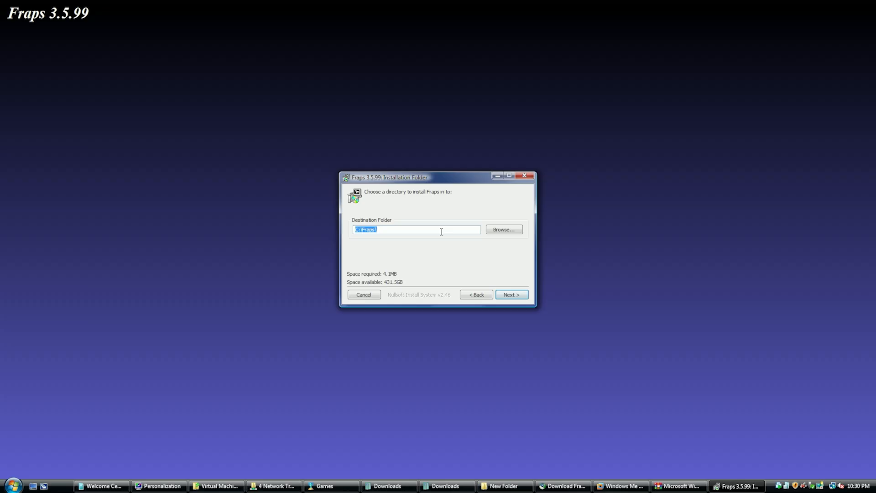
{"action": "left_click", "coordinate": [518, 298]}
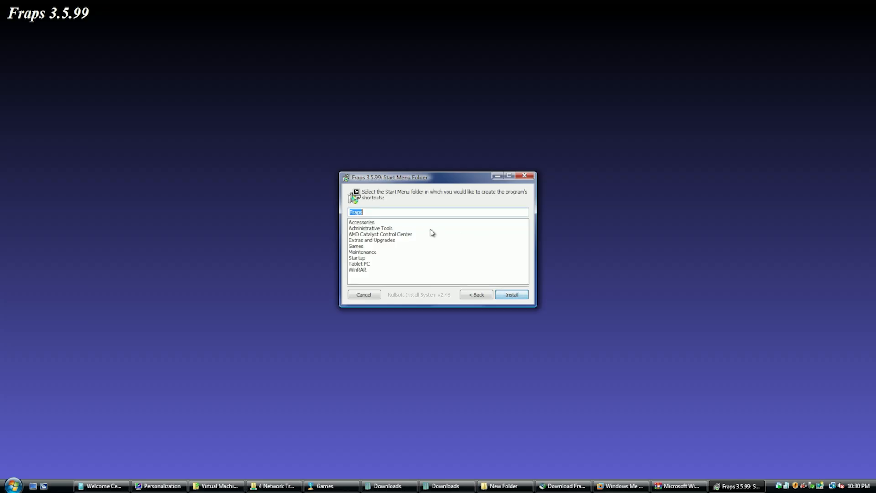
{"action": "left_click", "coordinate": [524, 296]}
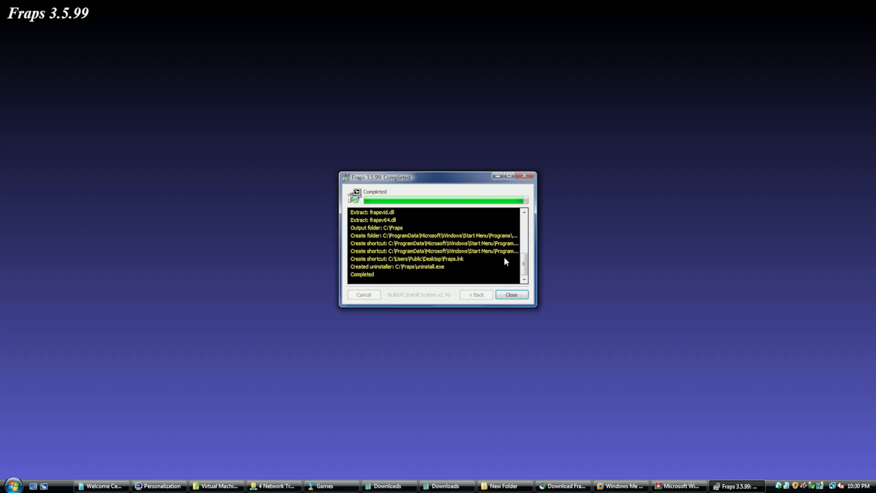
{"action": "left_click", "coordinate": [510, 294]}
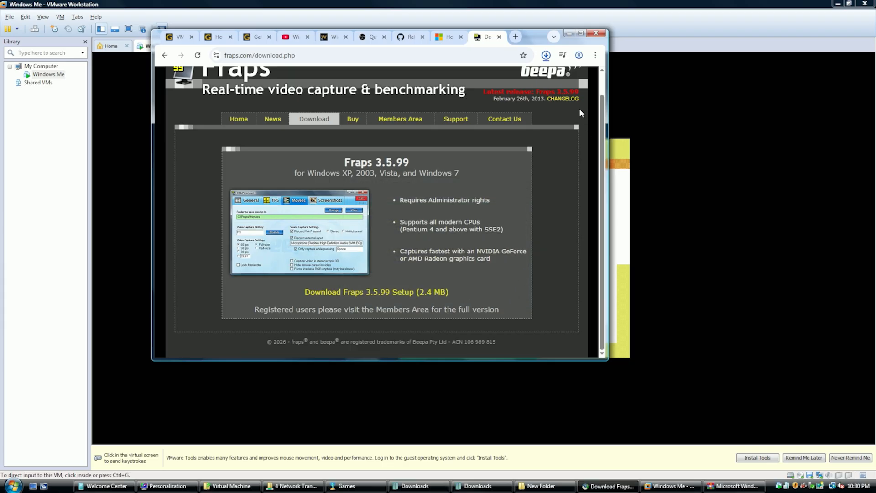
Clear the browser and boot disk archive windows off the desktop, and launch Fraps with User Account Control access allowed.
{"action": "left_click", "coordinate": [569, 34]}
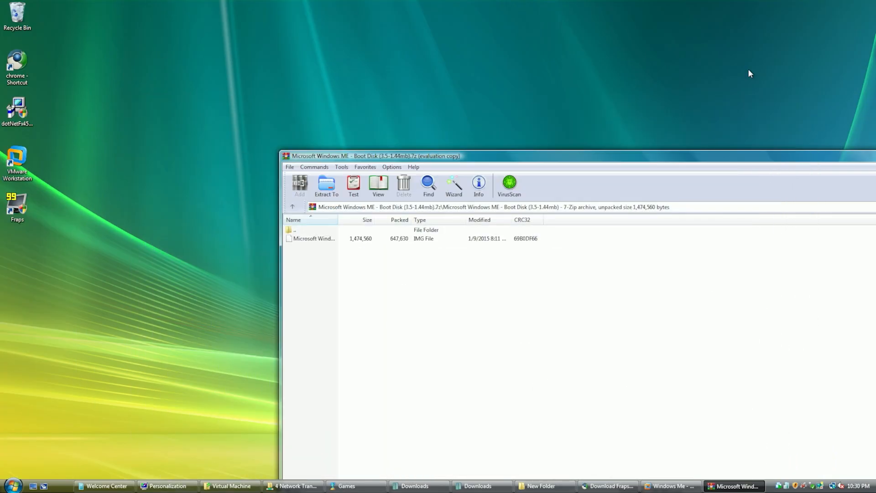
{"action": "double_click", "coordinate": [18, 206]}
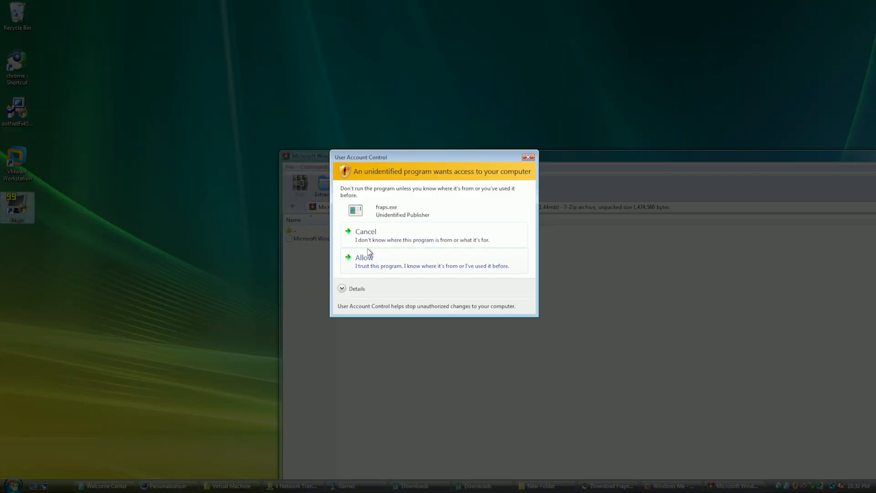
{"action": "left_click", "coordinate": [368, 256]}
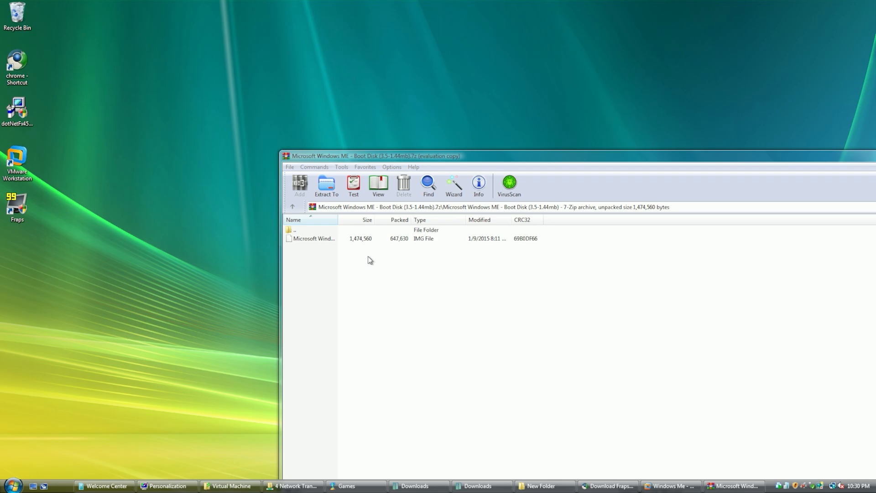
{"action": "left_click_drag", "start_coordinate": [368, 157], "coordinate": [214, 155]}
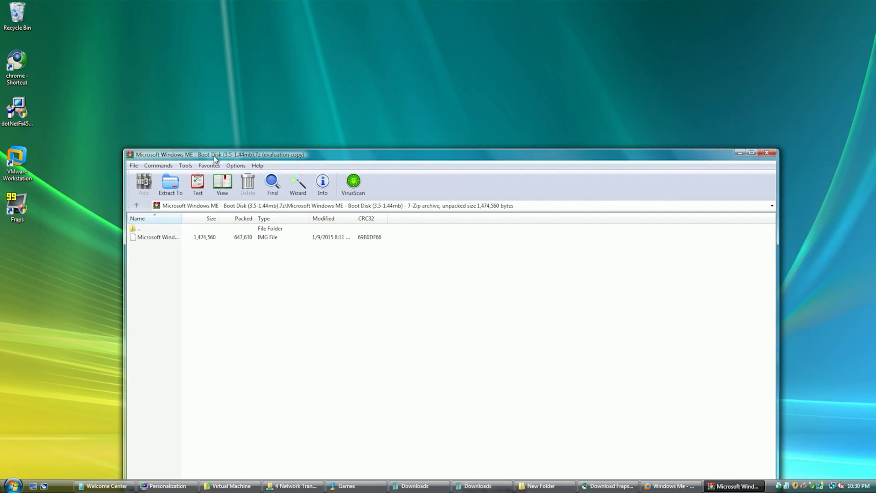
{"action": "left_click", "coordinate": [741, 152]}
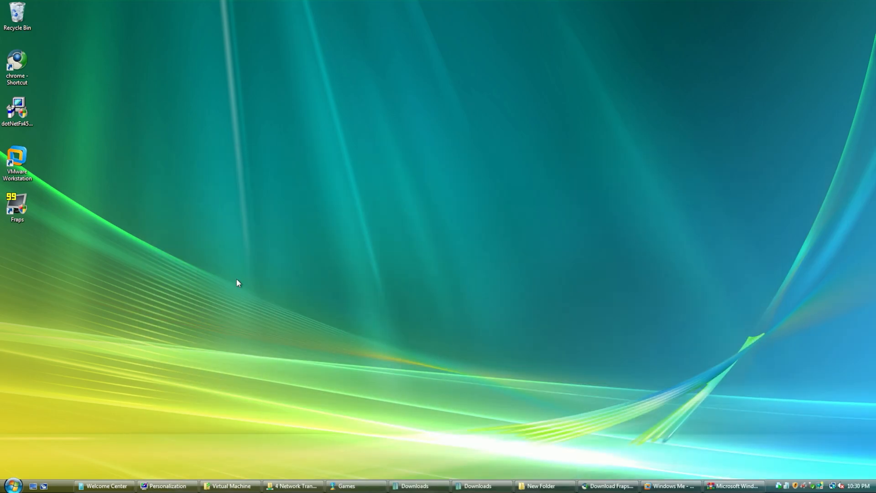
{"action": "double_click", "coordinate": [25, 198]}
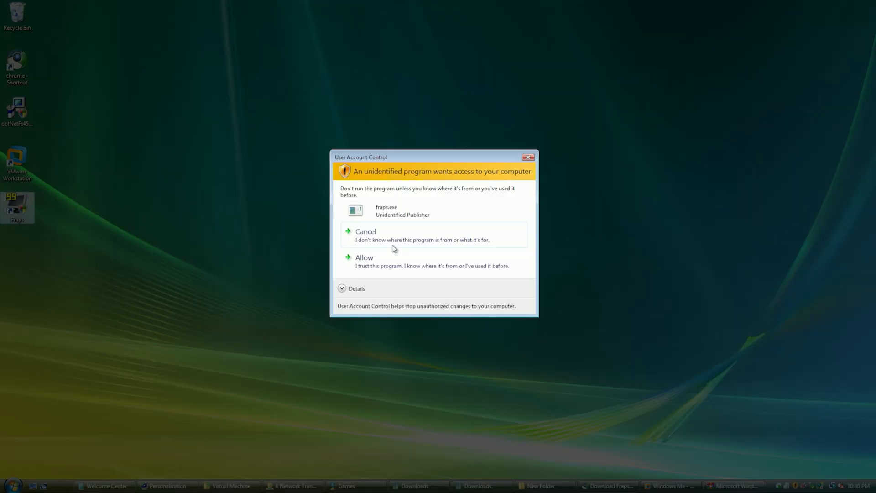
{"action": "left_click", "coordinate": [401, 261]}
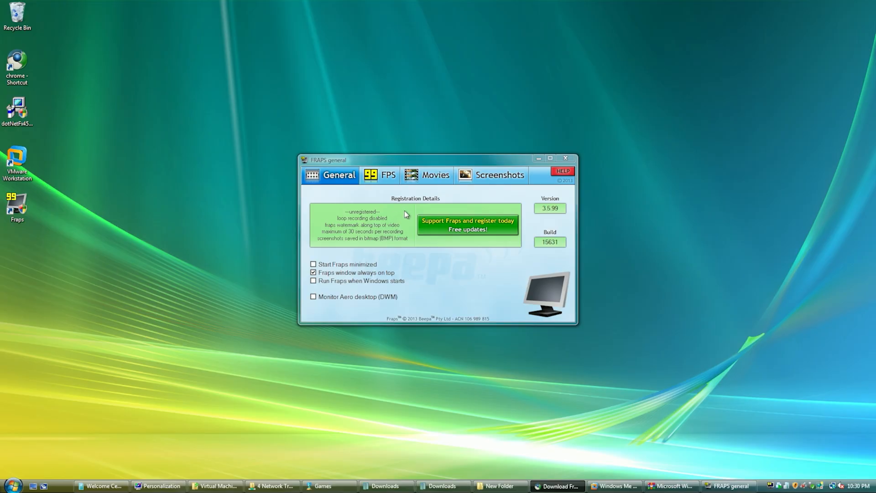
Enable Monitor Aero desktop (DWM) in the general Fraps settings.
{"action": "left_click", "coordinate": [382, 175]}
{"action": "left_click", "coordinate": [338, 178]}
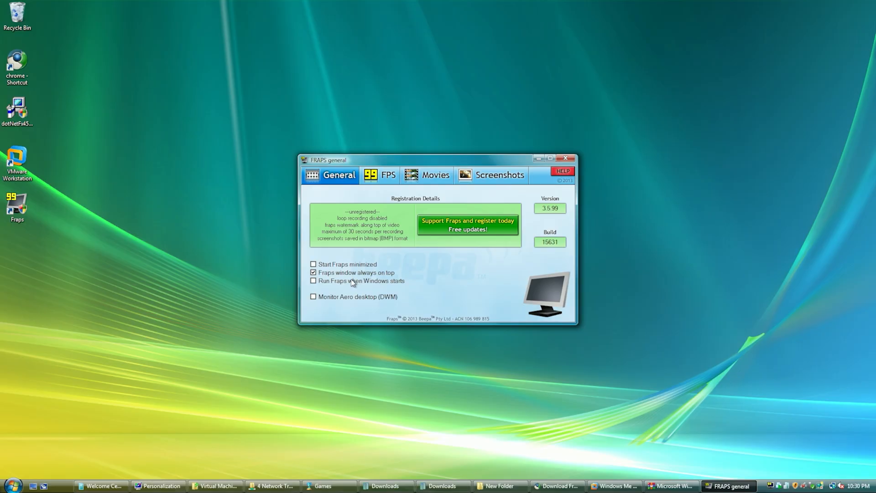
{"action": "left_click", "coordinate": [361, 299]}
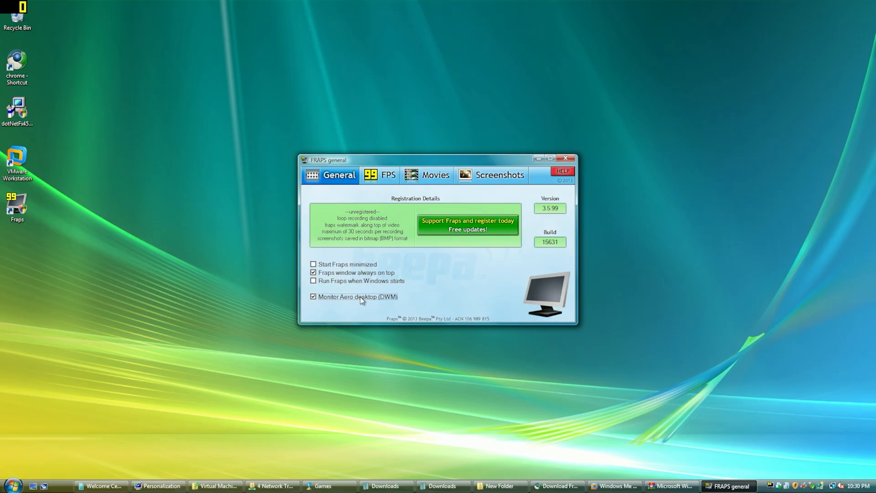
Examine the Fraps FPS overlay, movie capture and screenshot settings.
{"action": "left_click", "coordinate": [390, 176]}
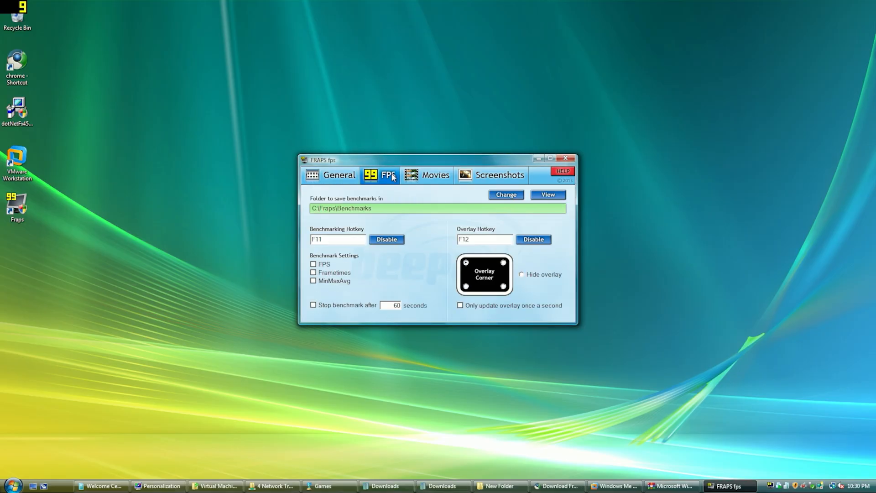
{"action": "left_click", "coordinate": [440, 179]}
{"action": "left_click", "coordinate": [390, 178]}
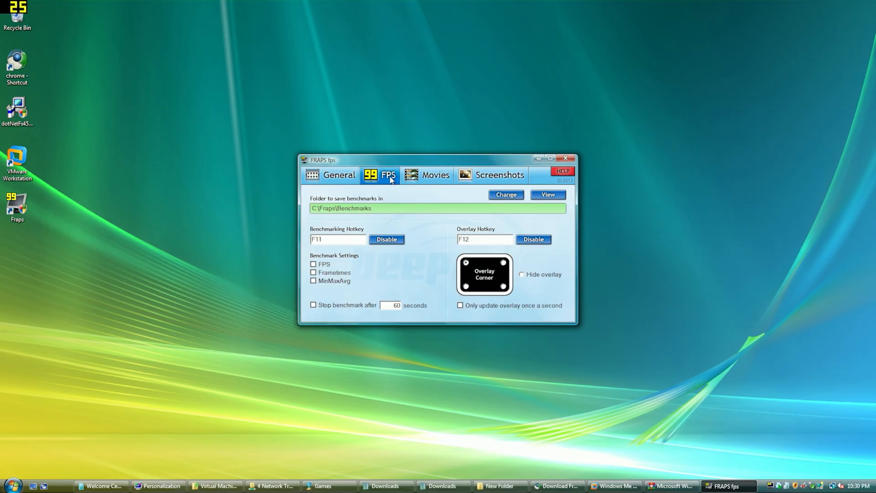
{"action": "left_click", "coordinate": [431, 176]}
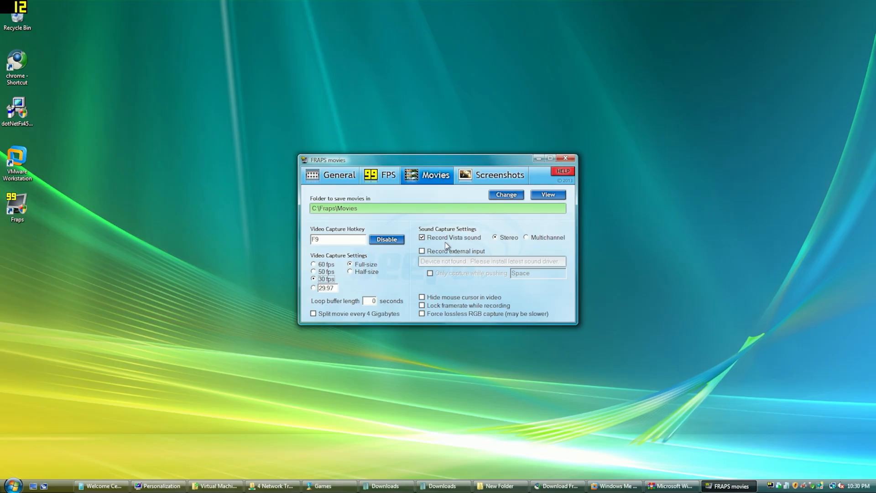
{"action": "left_click", "coordinate": [474, 179]}
{"action": "left_click", "coordinate": [387, 177]}
Set Fraps movies to split every 4 Gigabytes, choose Stereo sound capture, and minimize Fraps.
{"action": "left_click", "coordinate": [445, 178]}
{"action": "left_click", "coordinate": [377, 314]}
{"action": "left_click", "coordinate": [531, 238]}
{"action": "left_click", "coordinate": [506, 238]}
{"action": "left_click", "coordinate": [387, 175]}
{"action": "left_click", "coordinate": [337, 175]}
{"action": "left_click", "coordinate": [433, 178]}
{"action": "left_click", "coordinate": [538, 157]}
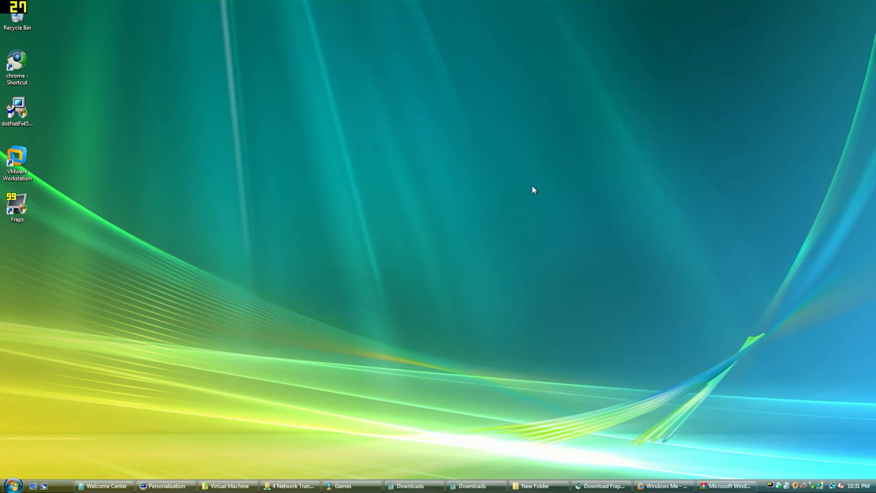
Start a Fraps video capture of the desktop and launch Solitaire from the Games folder.
{"action": "key", "text": "F9"}
{"action": "left_click", "coordinate": [13, 485]}
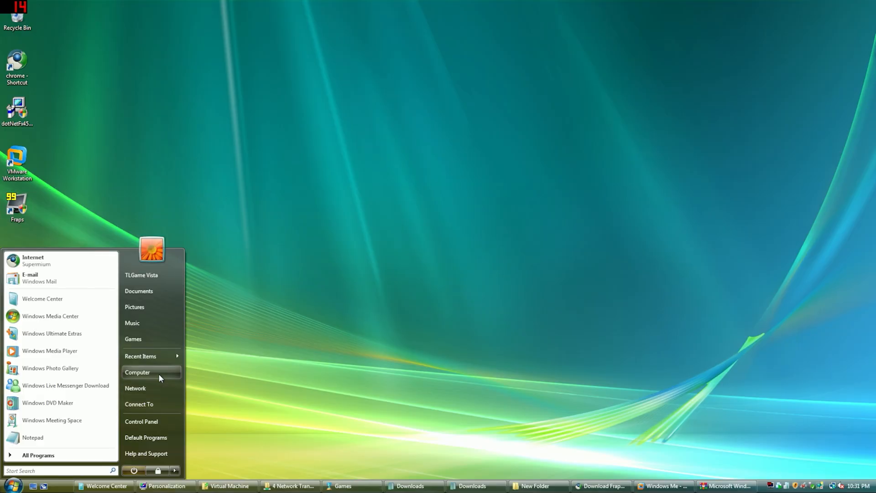
{"action": "left_click", "coordinate": [148, 337]}
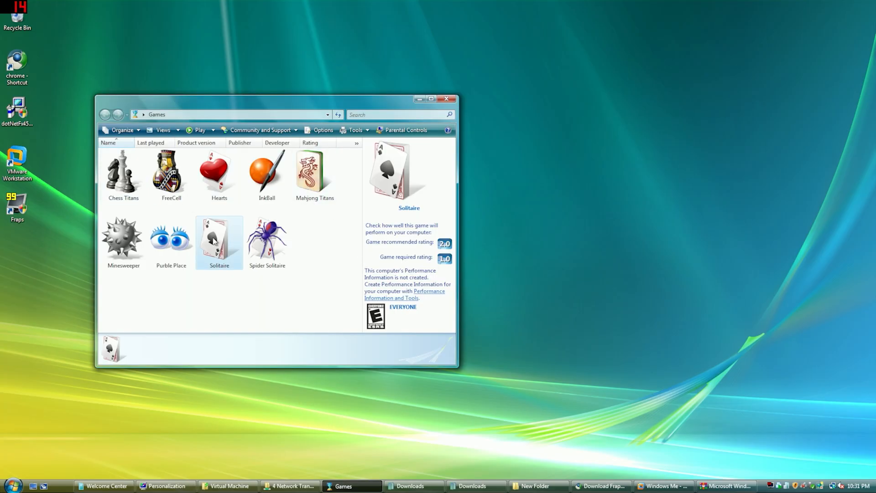
{"action": "double_click", "coordinate": [213, 241]}
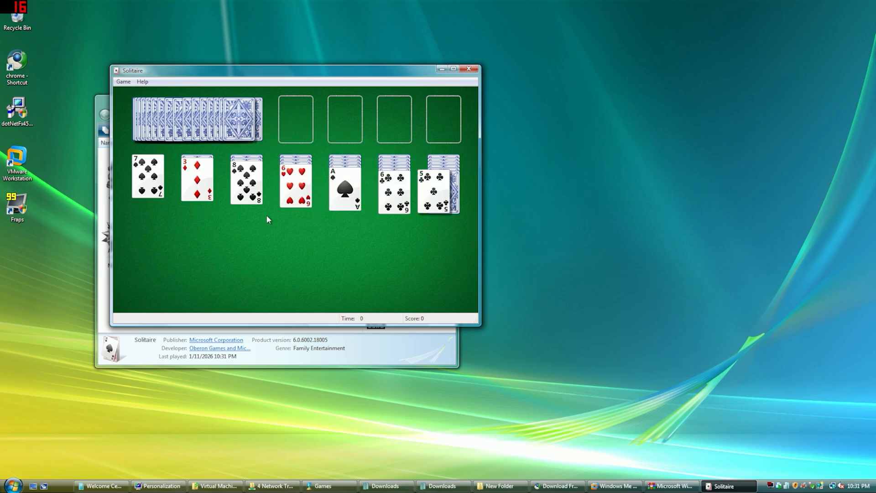
Send the ace of spades home, place the six of hearts on the seven of spades, and move both onto the eight of hearts.
{"action": "double_click", "coordinate": [352, 191]}
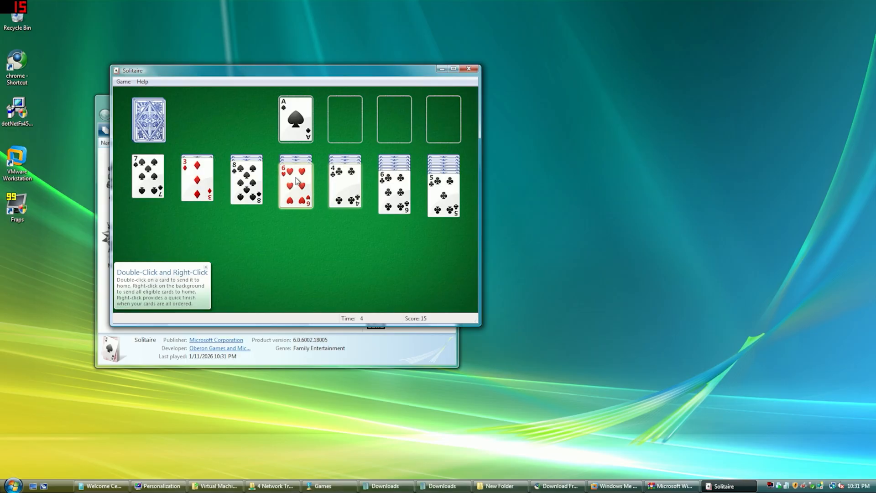
{"action": "left_click_drag", "start_coordinate": [296, 185], "coordinate": [157, 189]}
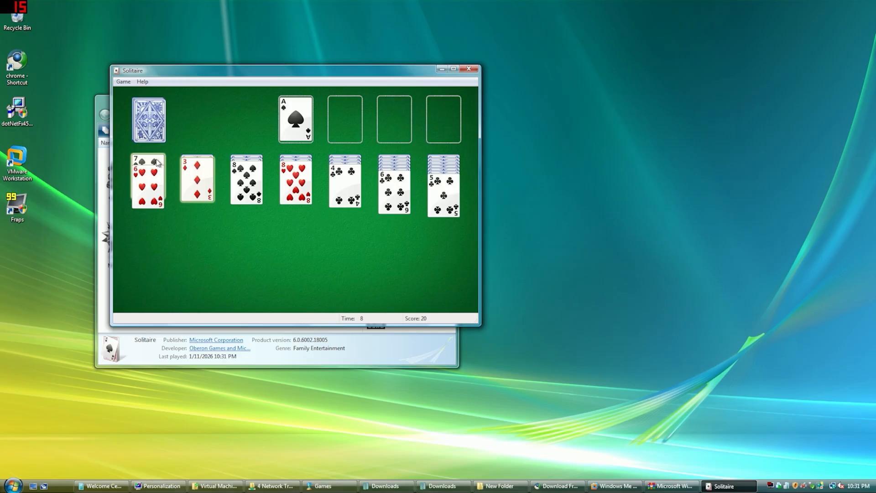
{"action": "left_click_drag", "start_coordinate": [148, 182], "coordinate": [299, 165]}
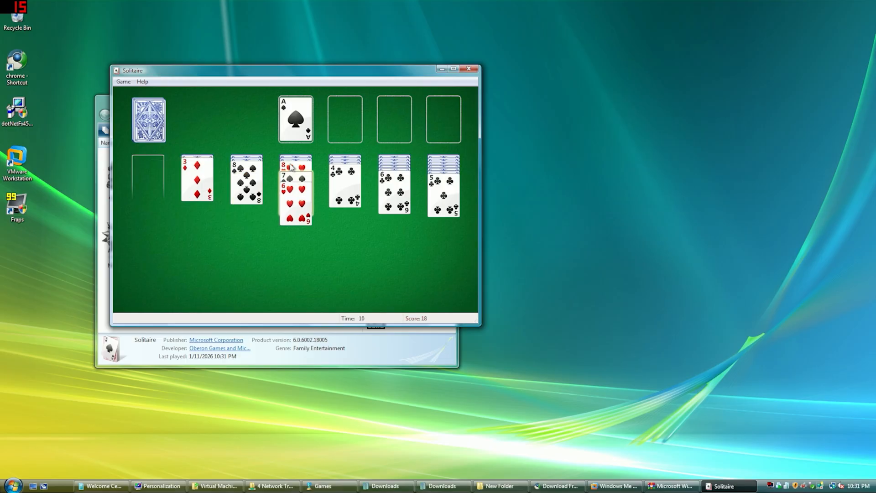
Deal from the stock, placing the three of hearts on the four of clubs, two of clubs on the three of diamonds, and king of hearts in the empty column.
{"action": "left_click", "coordinate": [149, 120]}
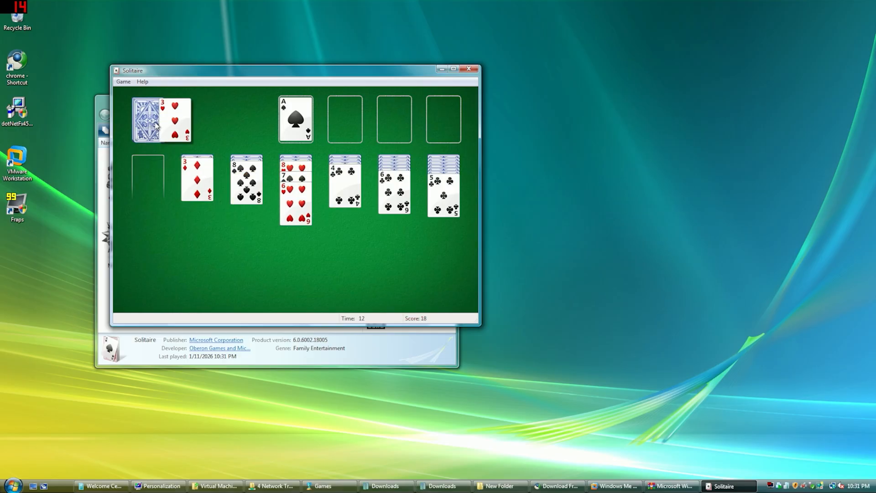
{"action": "left_click_drag", "start_coordinate": [203, 122], "coordinate": [347, 196]}
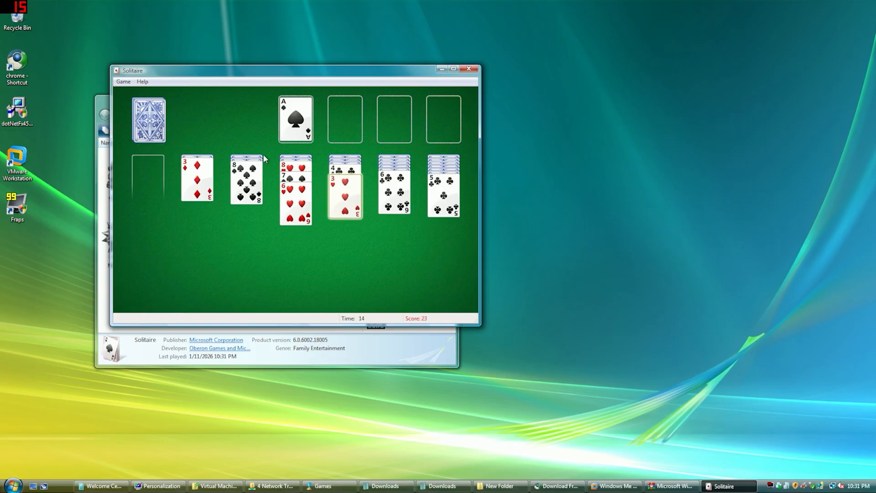
{"action": "left_click", "coordinate": [147, 105]}
{"action": "left_click_drag", "start_coordinate": [205, 129], "coordinate": [205, 198]}
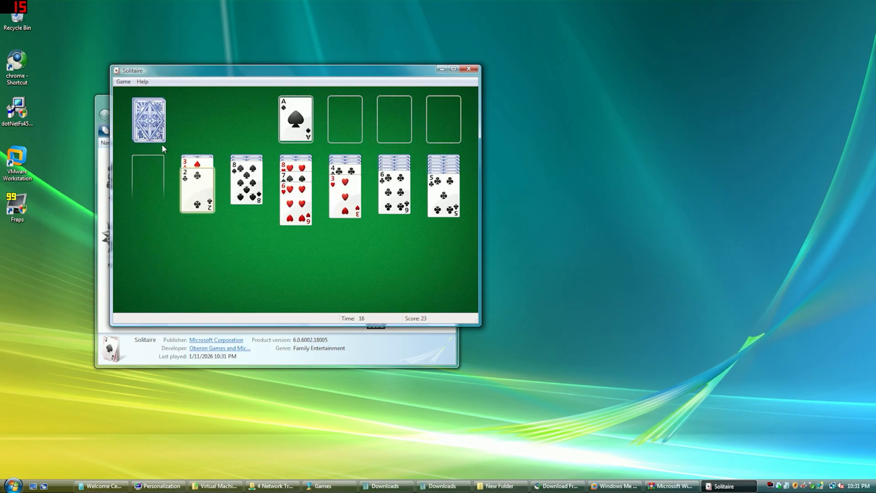
{"action": "left_click", "coordinate": [157, 135]}
{"action": "left_click_drag", "start_coordinate": [205, 125], "coordinate": [155, 182]}
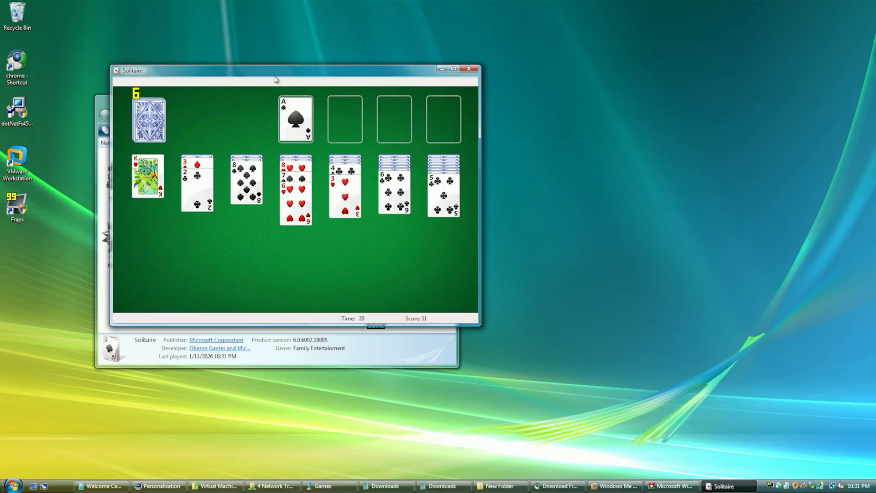
Close Solitaire without saving the game in progress and minimize the Games folder.
{"action": "left_click_drag", "start_coordinate": [273, 71], "coordinate": [299, 72]}
{"action": "left_click", "coordinate": [500, 71]}
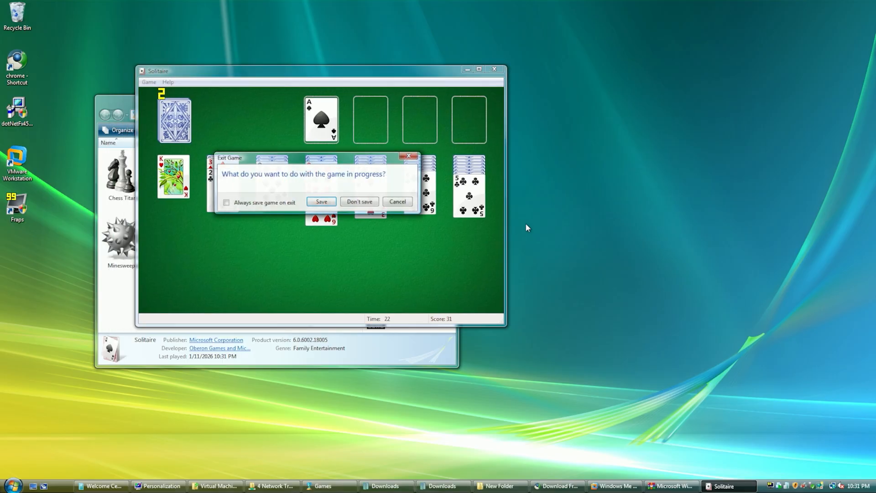
{"action": "left_click", "coordinate": [363, 199]}
{"action": "left_click", "coordinate": [420, 99]}
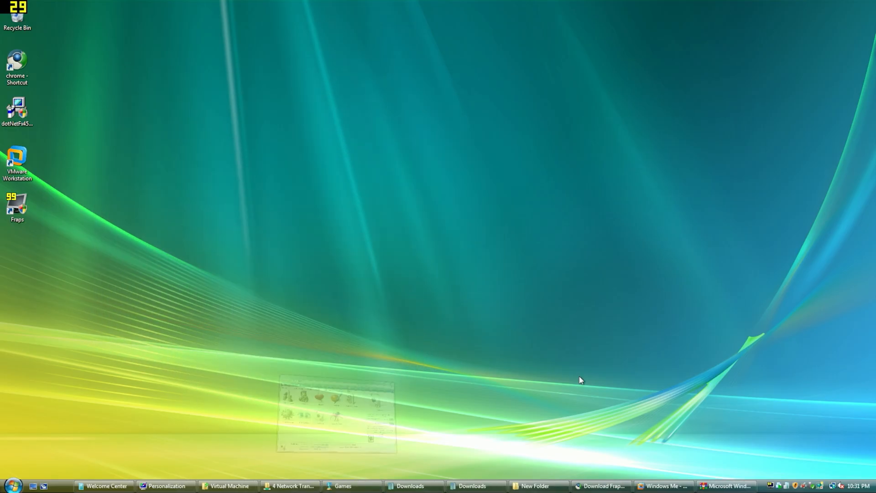
Reopen the Fraps settings, review the FPS and movie options, and minimize the window.
{"action": "right_click", "coordinate": [769, 486]}
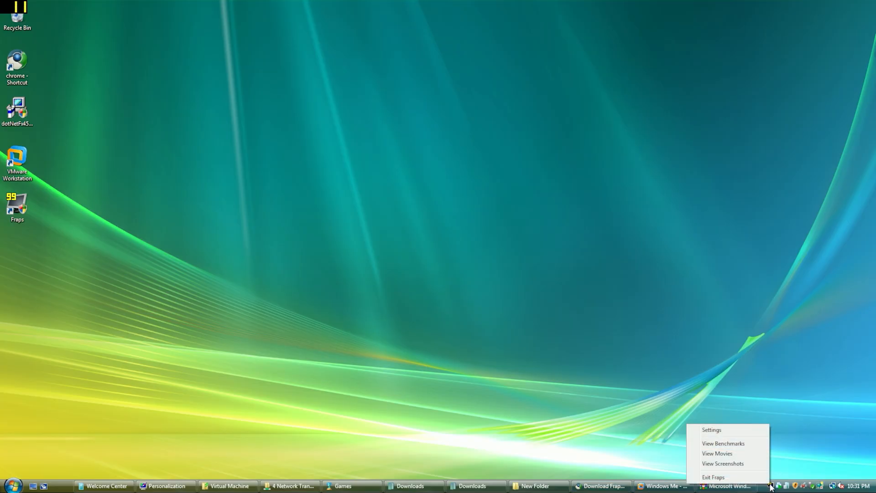
{"action": "left_click", "coordinate": [737, 431]}
{"action": "left_click", "coordinate": [387, 180]}
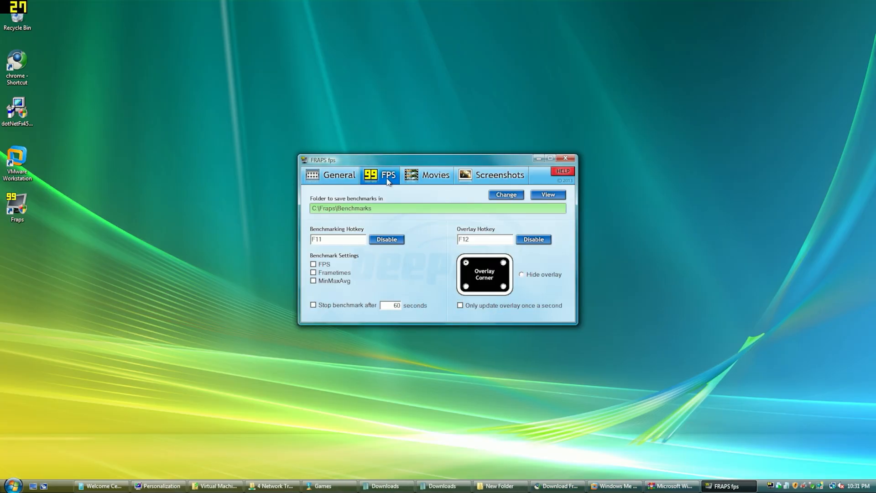
{"action": "left_click", "coordinate": [420, 176]}
{"action": "left_click", "coordinate": [538, 158]}
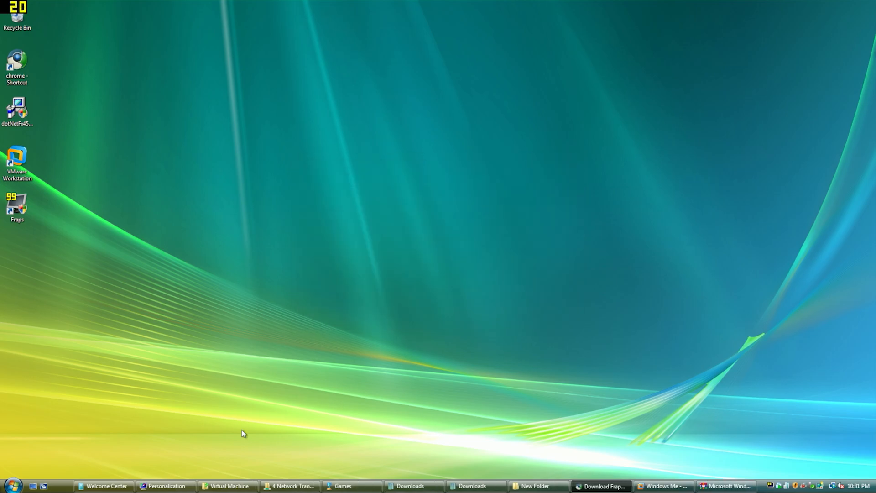
Browse to C:\Fraps\Movies on the host and select the recorded video clip.
{"action": "left_click", "coordinate": [104, 485]}
{"action": "left_click", "coordinate": [229, 485]}
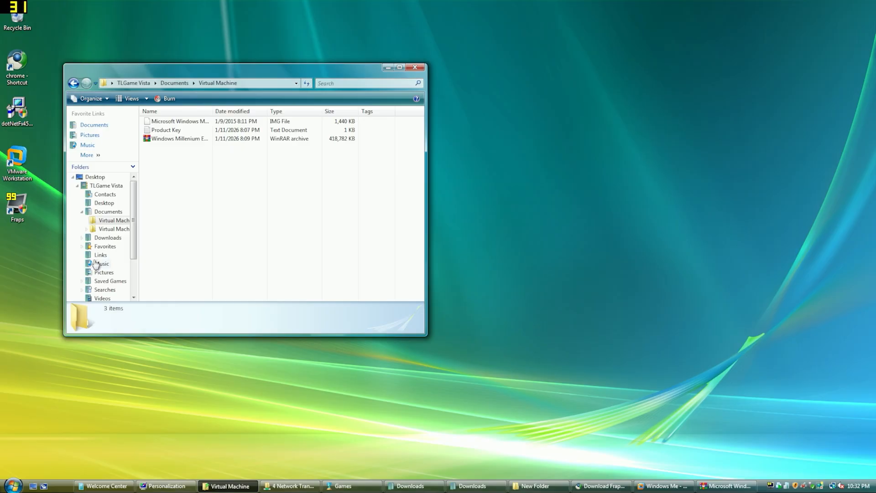
{"action": "left_click", "coordinate": [95, 177]}
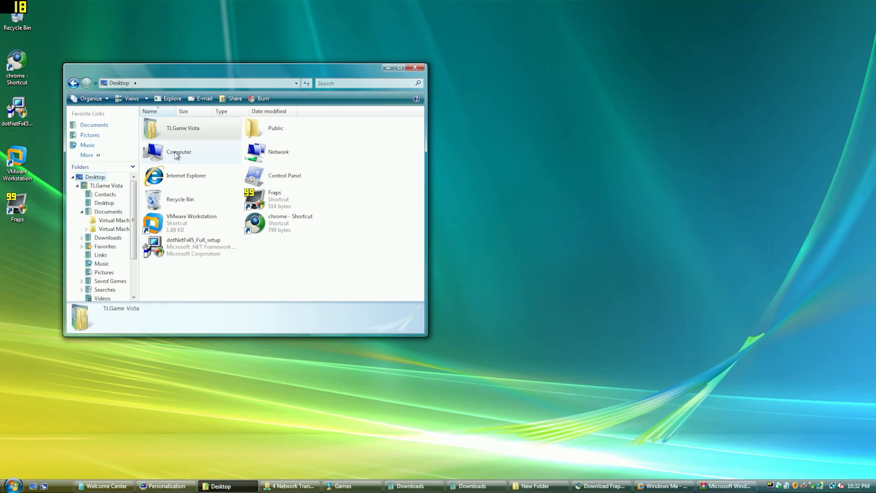
{"action": "scroll", "coordinate": [98, 269], "scroll_direction": "down", "scroll_amount": 3}
{"action": "scroll", "coordinate": [98, 269], "scroll_direction": "up", "scroll_amount": 3}
{"action": "double_click", "coordinate": [169, 155]}
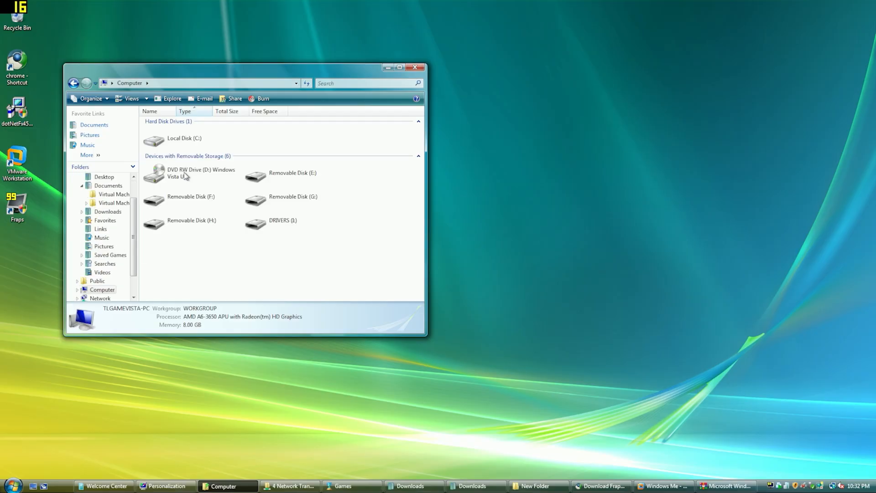
{"action": "double_click", "coordinate": [162, 143]}
{"action": "double_click", "coordinate": [172, 139]}
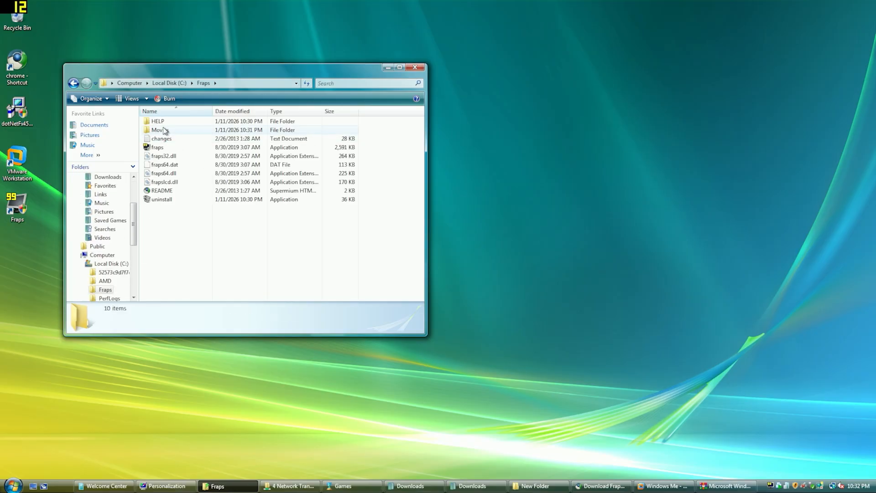
{"action": "double_click", "coordinate": [168, 130]}
{"action": "left_click", "coordinate": [169, 141]}
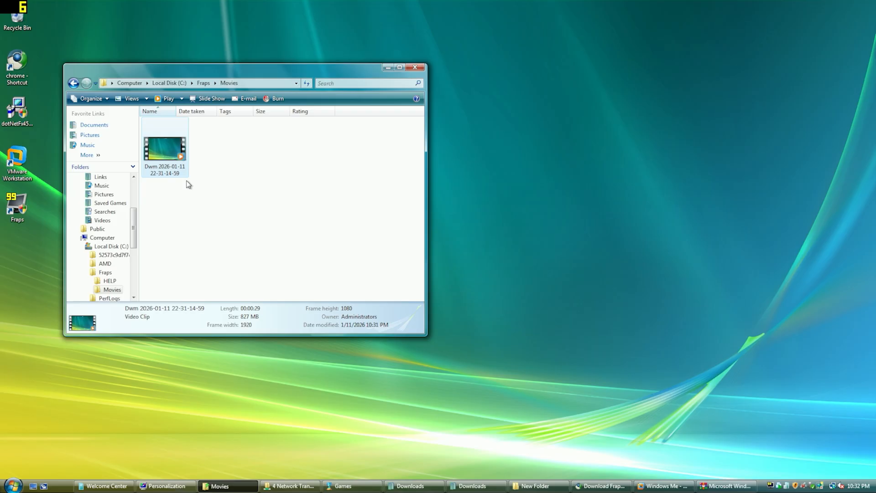
Play the recorded clip full screen in Windows Media Player with Express Settings, and close the player.
{"action": "double_click", "coordinate": [165, 150]}
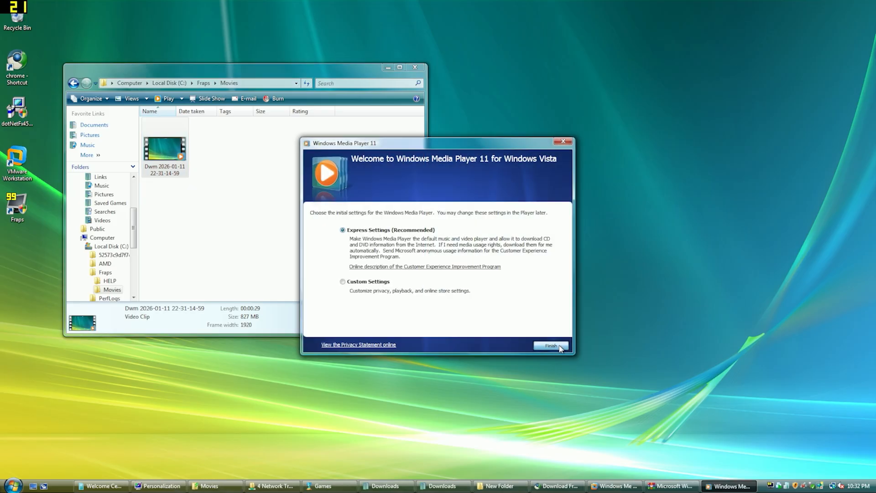
{"action": "left_click", "coordinate": [559, 347]}
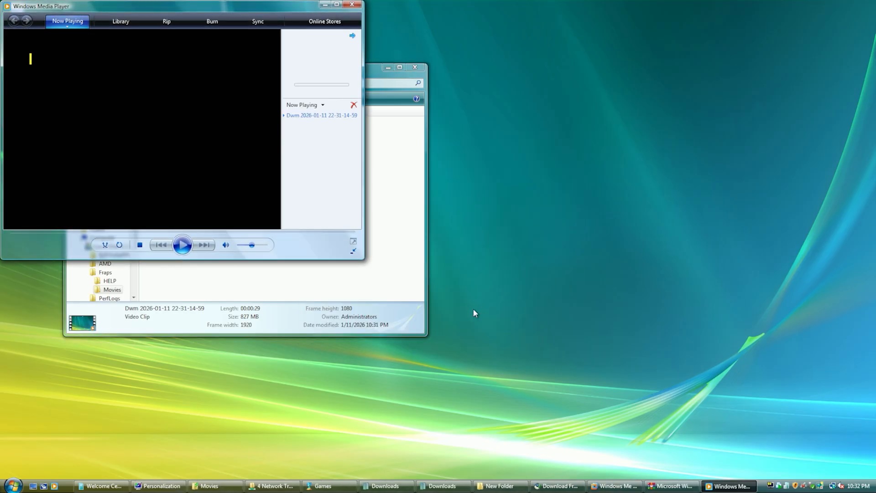
{"action": "double_click", "coordinate": [219, 155]}
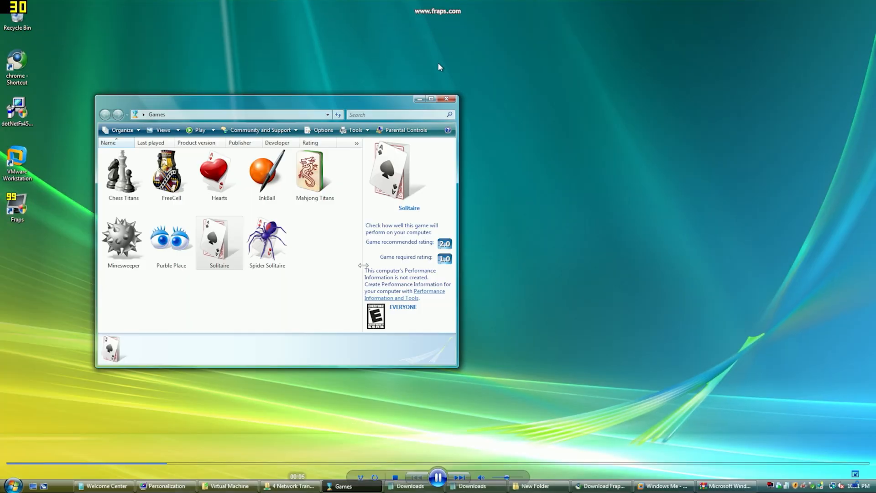
{"action": "double_click", "coordinate": [436, 72]}
{"action": "left_click", "coordinate": [350, 6]}
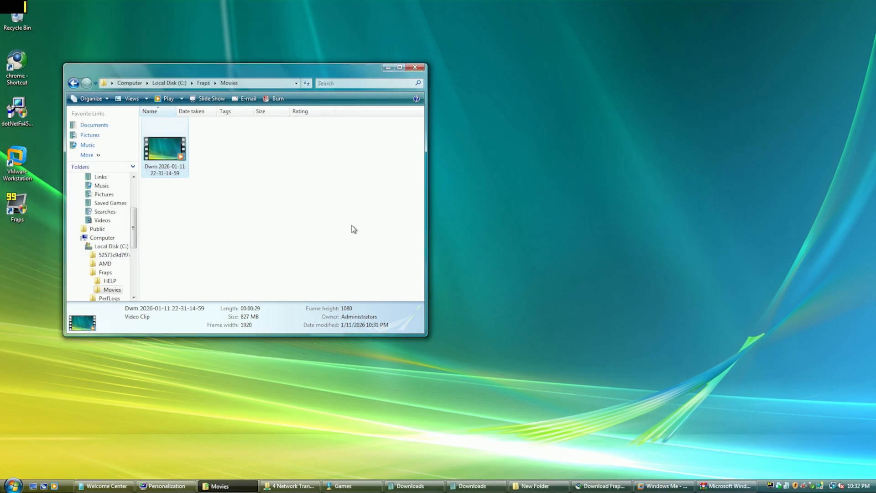
Check the recorded clip's file type and size in its properties.
{"action": "right_click", "coordinate": [157, 162]}
{"action": "left_click", "coordinate": [240, 327]}
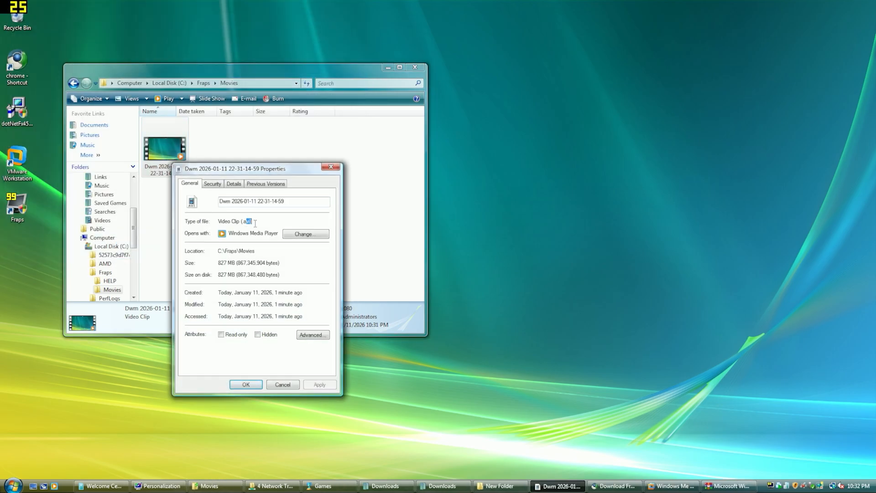
{"action": "left_click", "coordinate": [331, 167]}
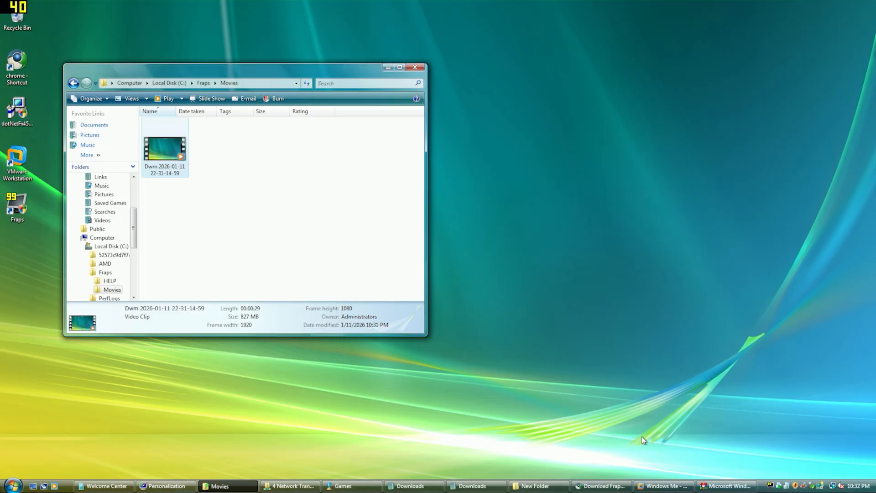
Minimize the WinRAR archive window and bring up Fraps to shut it down.
{"action": "left_click", "coordinate": [706, 485]}
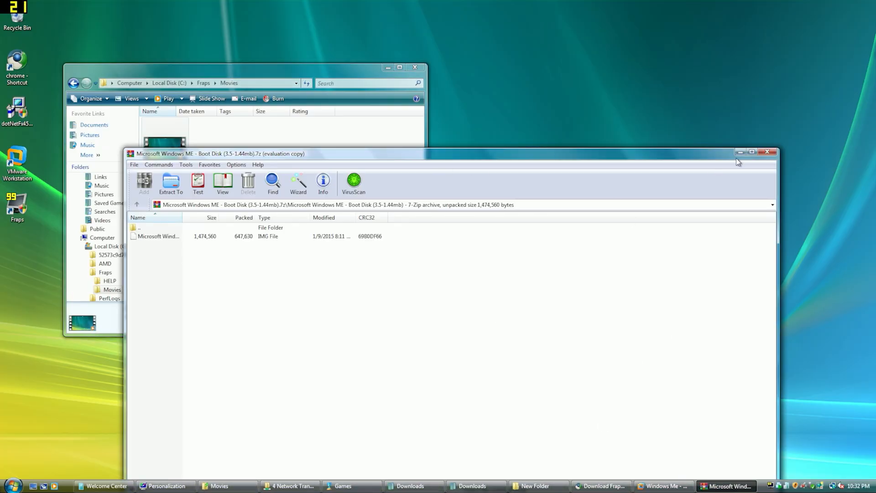
{"action": "left_click", "coordinate": [739, 153]}
{"action": "right_click", "coordinate": [770, 485]}
{"action": "left_click", "coordinate": [709, 429]}
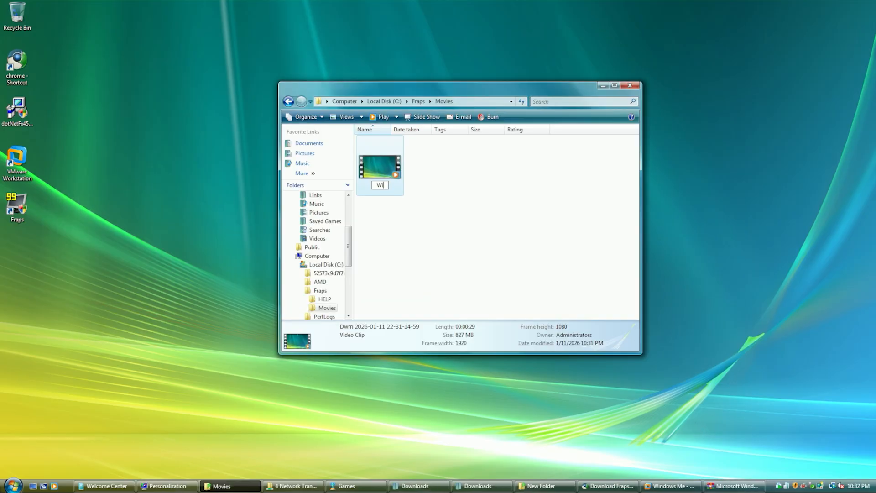
Rename the recorded clip in the Movies folder as "Windows Vista Video".
{"action": "type", "text": "Windows Vis"}
{"action": "type", "text": "ta Video"}
{"action": "key", "text": "Return"}
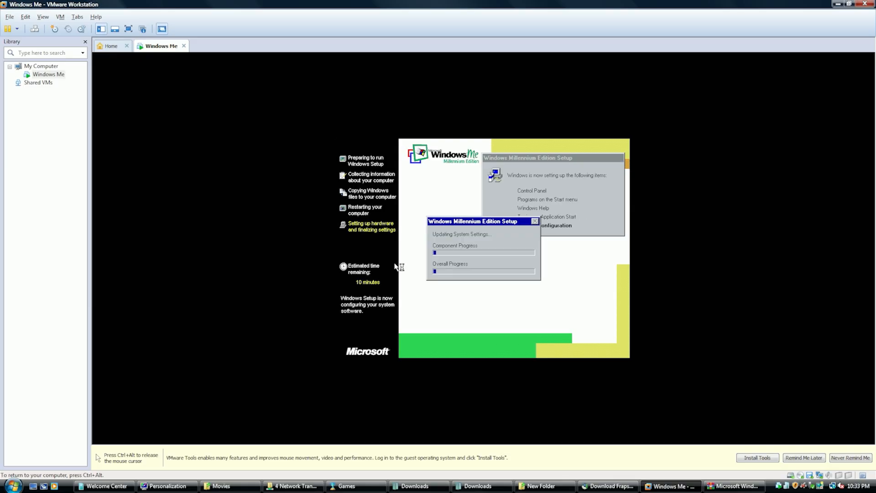
Show the Windows Me virtual machine full screen, restart it to continue setup, and boot from the hard disk.
{"action": "left_click", "coordinate": [128, 29]}
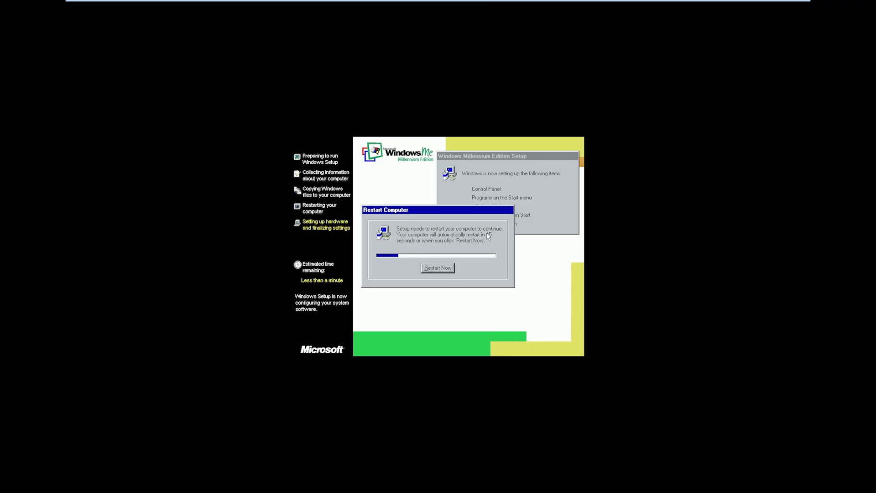
{"action": "left_click", "coordinate": [451, 271]}
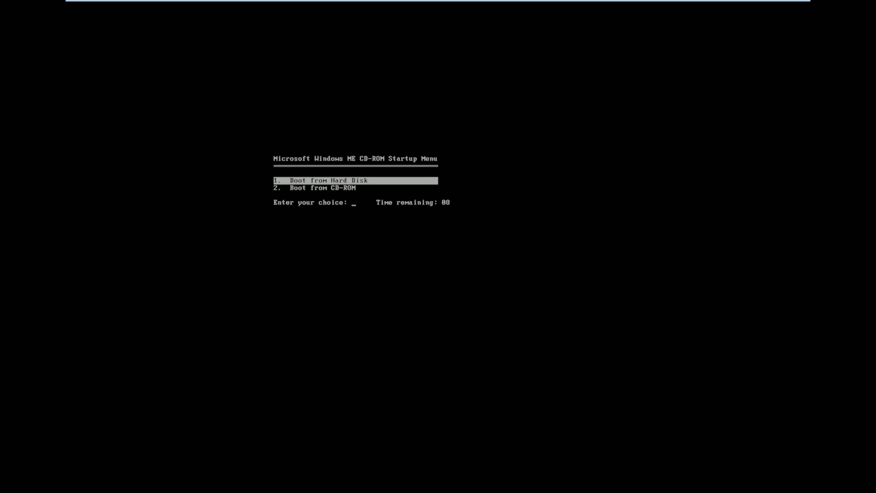
{"action": "key", "text": "Return"}
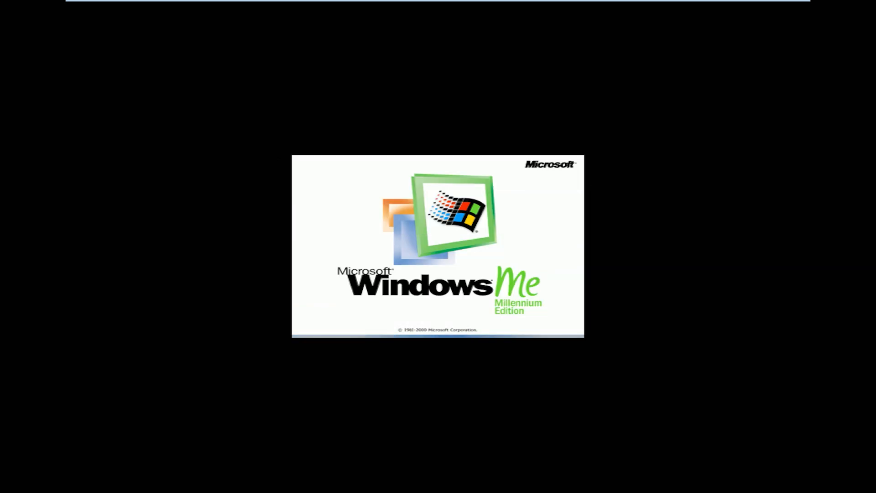
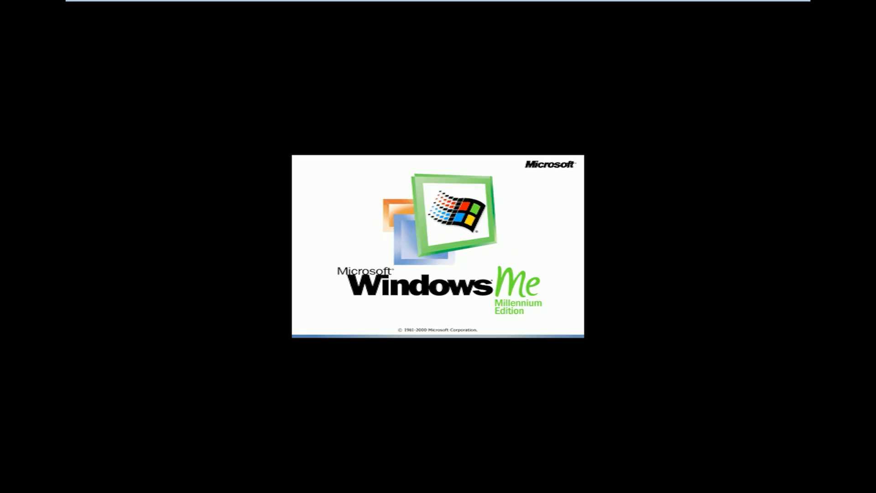
Leave full-screen mode and view the Windows Vista host's system properties beside the virtual machine.
{"action": "left_click", "coordinate": [788, 6]}
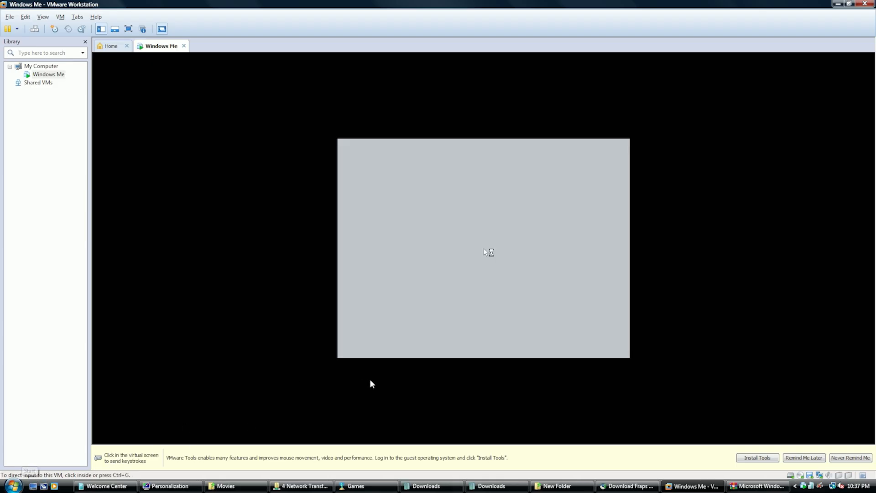
{"action": "left_click", "coordinate": [13, 485]}
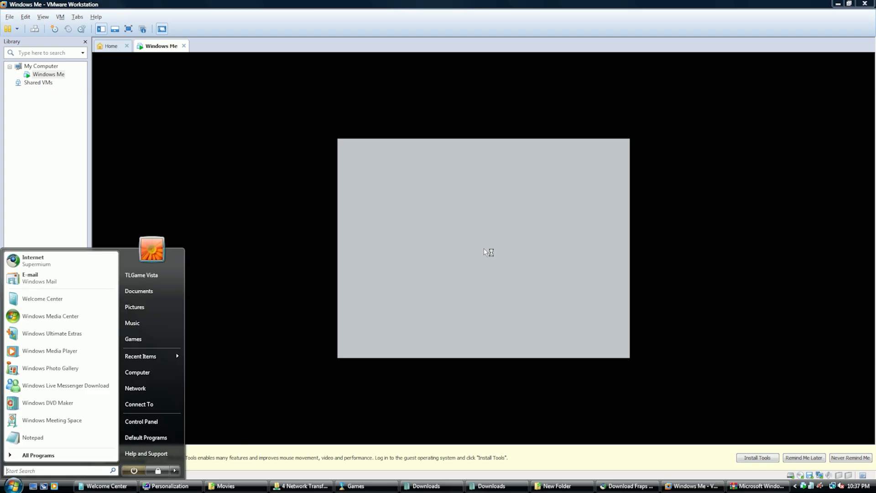
{"action": "right_click", "coordinate": [161, 381]}
{"action": "left_click", "coordinate": [192, 463]}
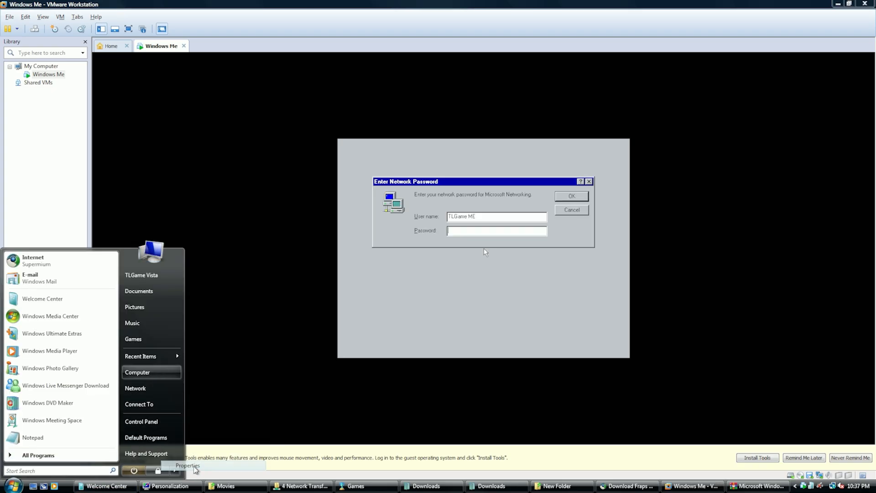
{"action": "left_click_drag", "start_coordinate": [512, 95], "coordinate": [105, 144]}
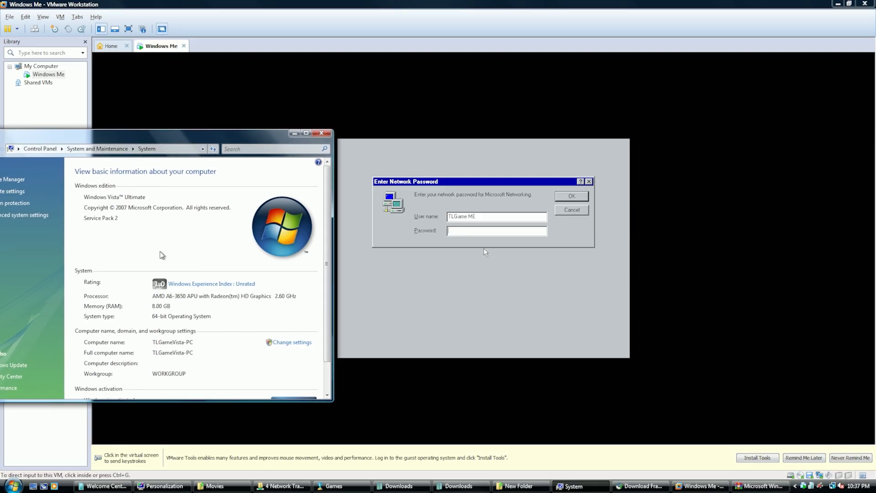
Log in to Windows Me with a blank password and request the VMware Tools installation, declining to override the CD-ROM lock.
{"action": "left_click", "coordinate": [451, 243]}
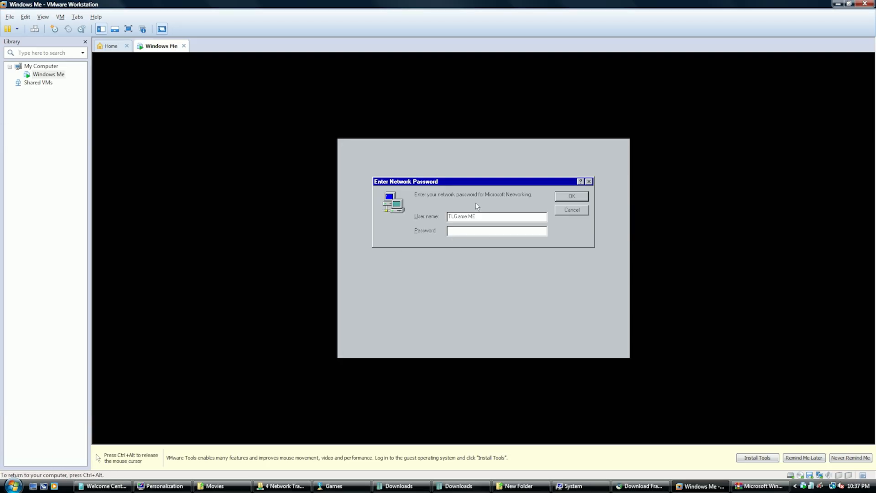
{"action": "left_click", "coordinate": [571, 196]}
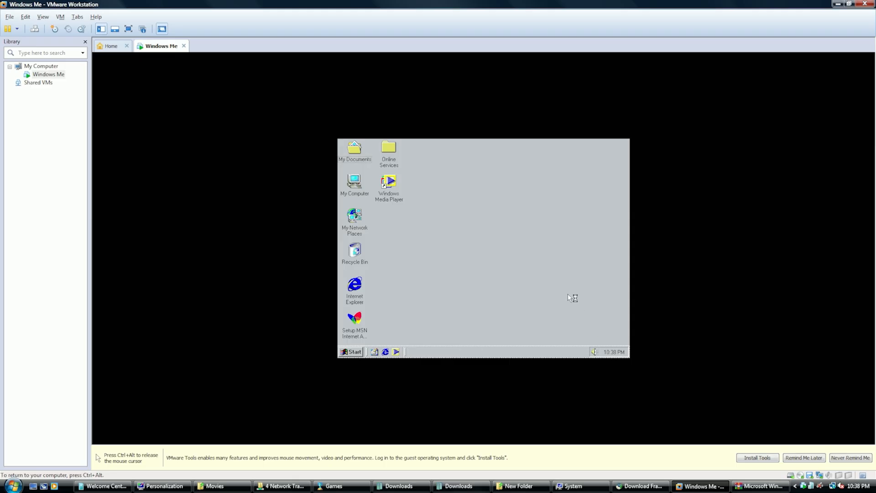
{"action": "key", "text": "ctrl+alt"}
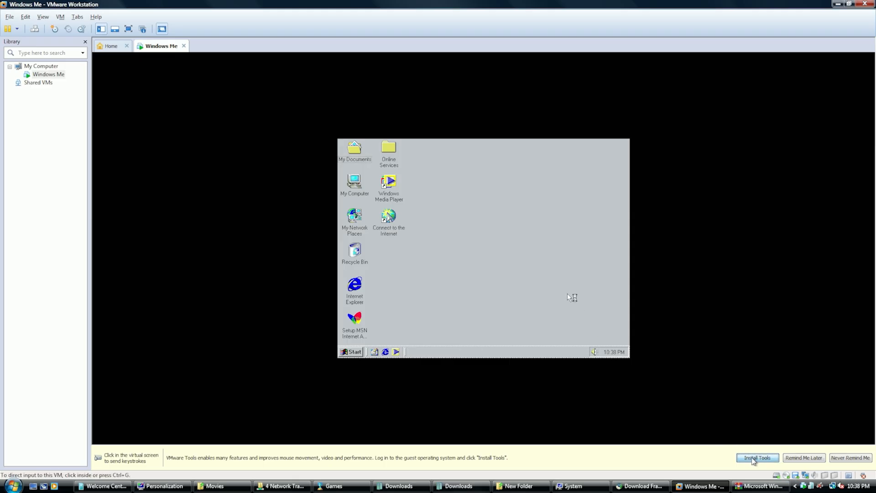
{"action": "left_click", "coordinate": [751, 457]}
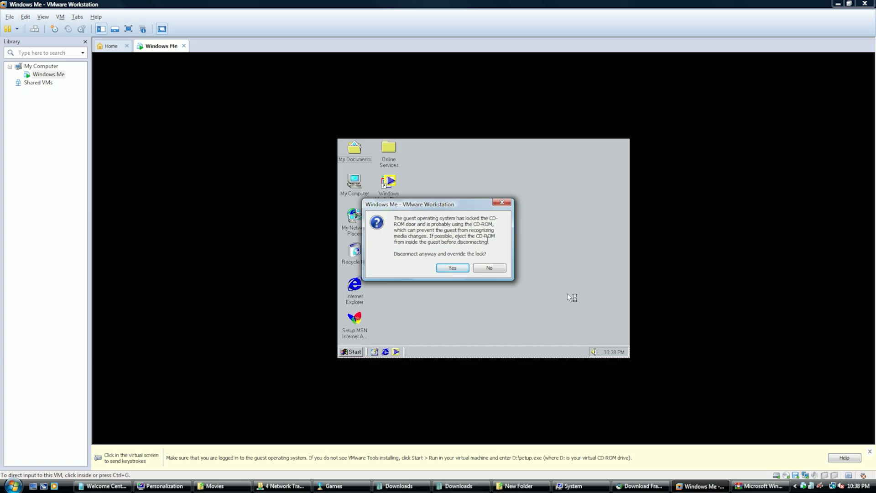
{"action": "left_click", "coordinate": [483, 268]}
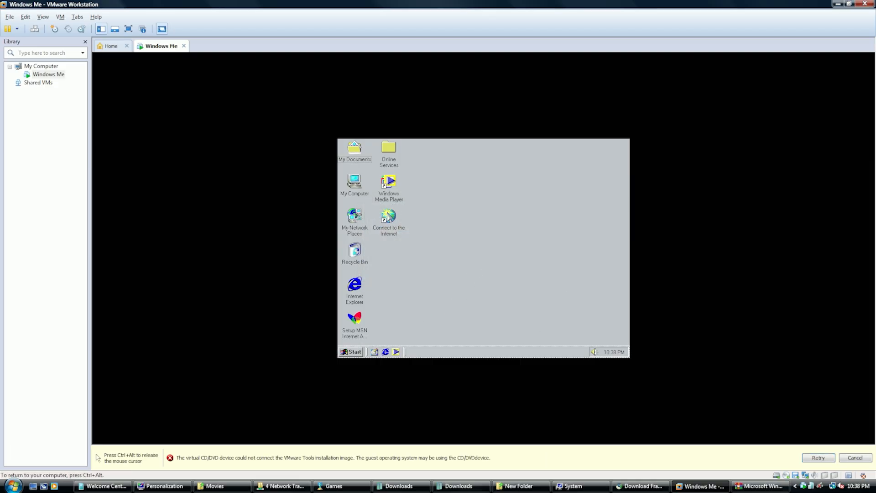
Open My Computer in the Windows Me guest and eject the Windows Me disc from drive D:.
{"action": "left_click", "coordinate": [356, 351]}
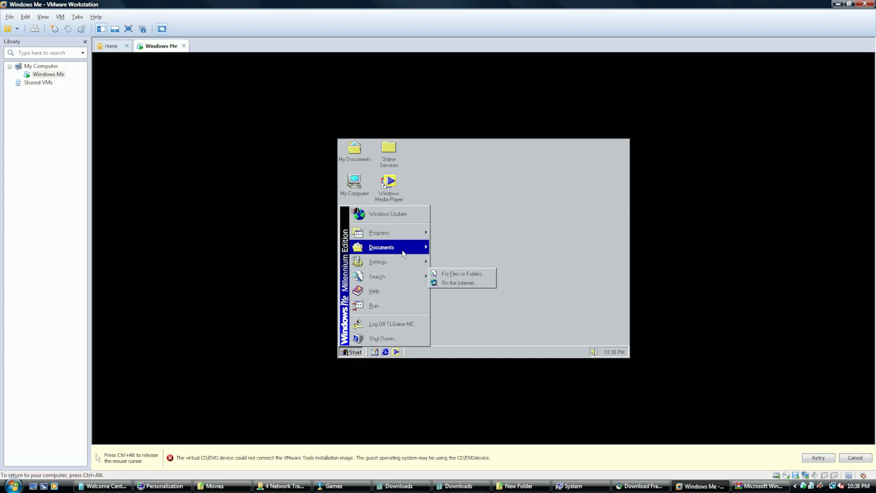
{"action": "left_click", "coordinate": [388, 214]}
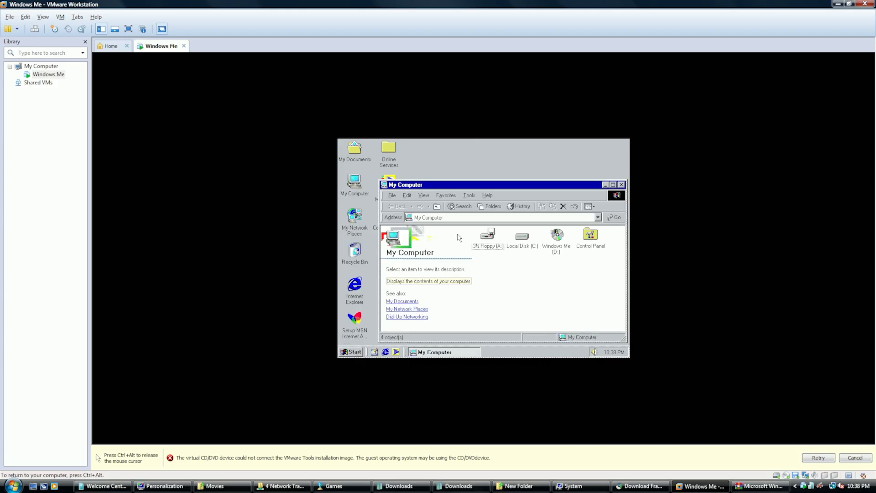
{"action": "left_click", "coordinate": [522, 246]}
{"action": "right_click", "coordinate": [523, 246]}
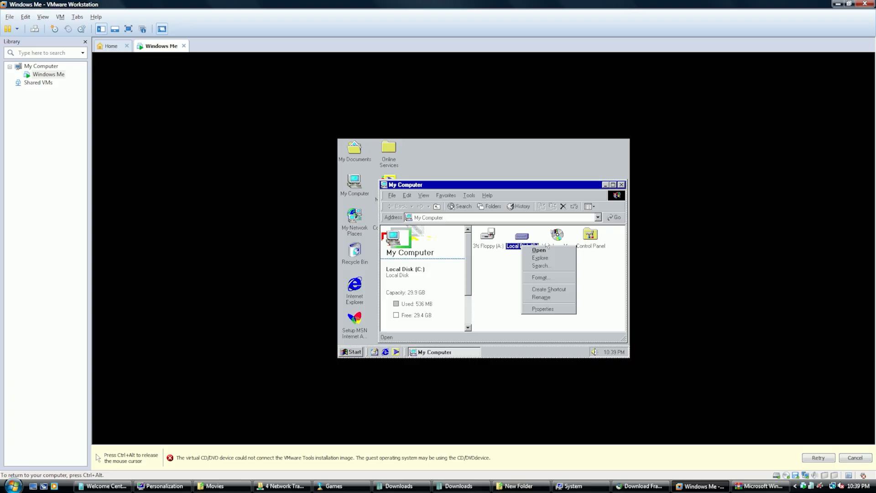
{"action": "right_click", "coordinate": [556, 234]}
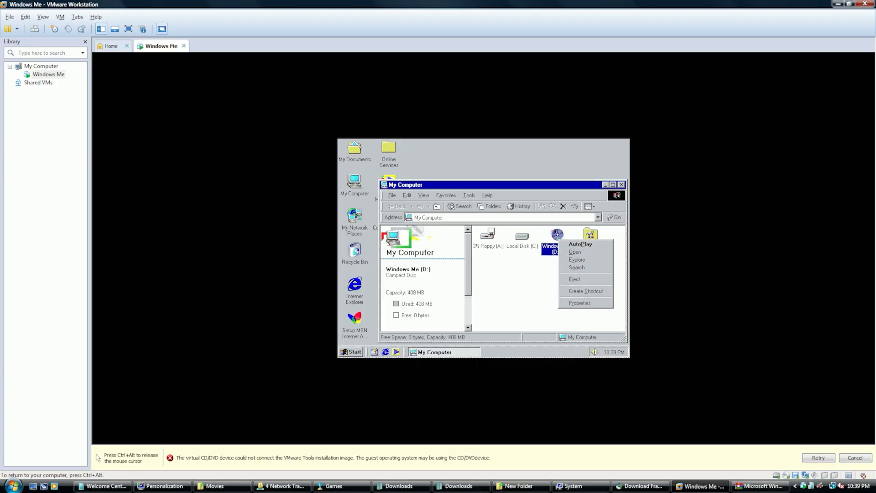
{"action": "left_click", "coordinate": [572, 280]}
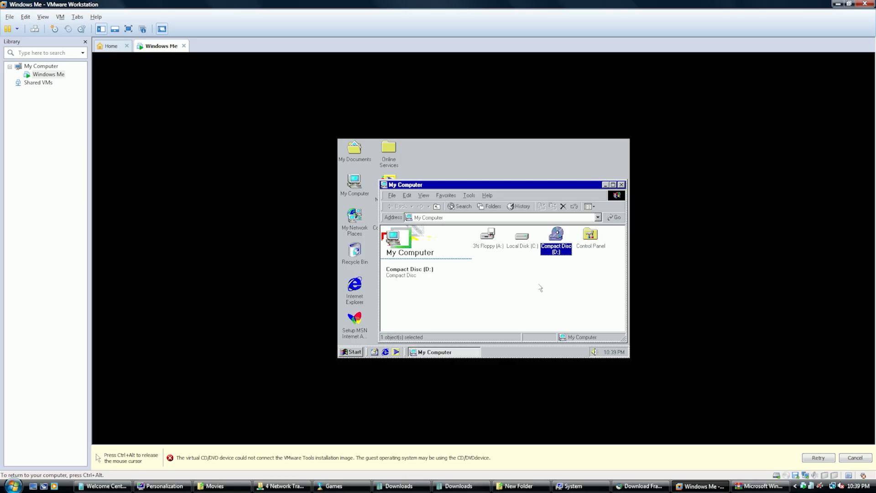
Retry the VMware Tools installation and complete its wizard with the Typical setup, declining to override the CD-ROM lock.
{"action": "key", "text": "ctrl+alt"}
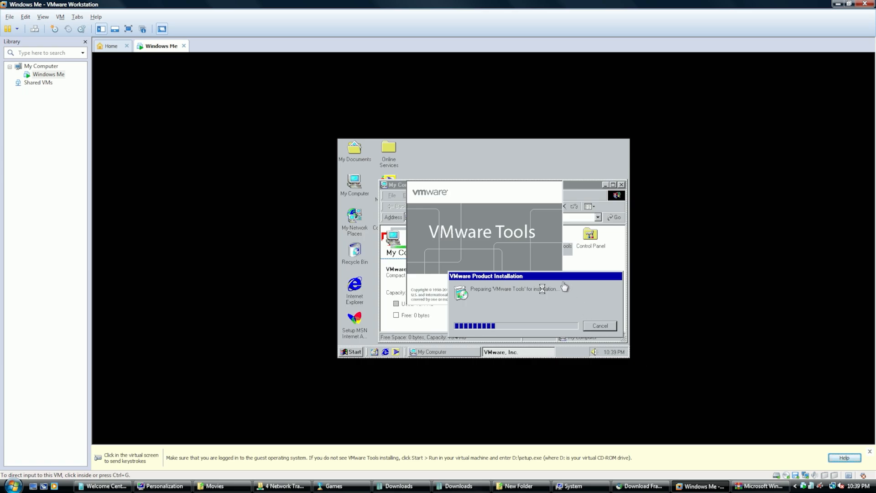
{"action": "left_click", "coordinate": [547, 264]}
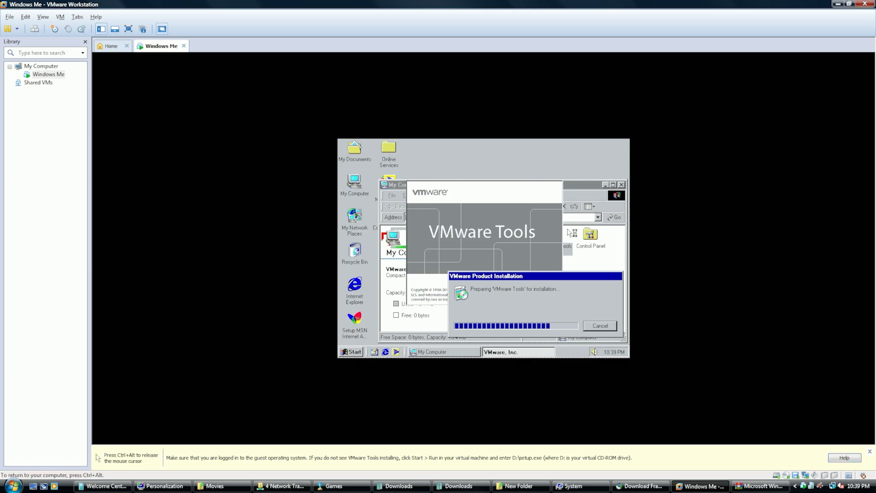
{"action": "left_click", "coordinate": [520, 315]}
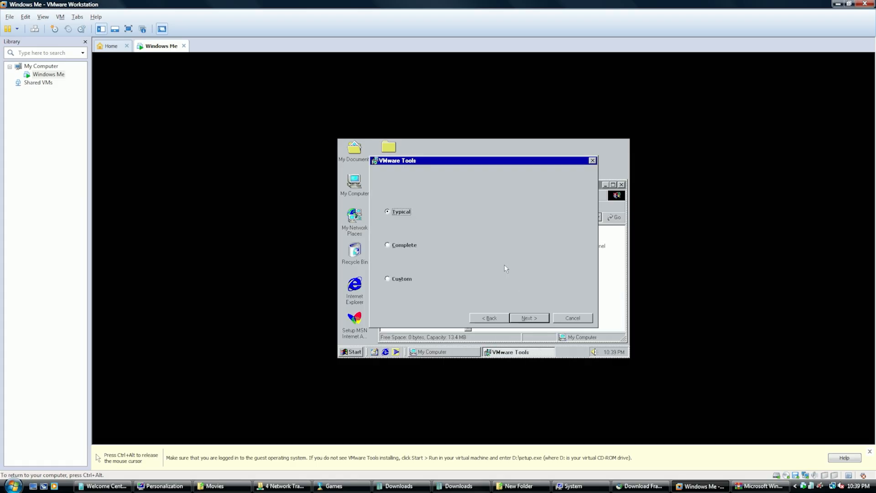
{"action": "left_click", "coordinate": [519, 315]}
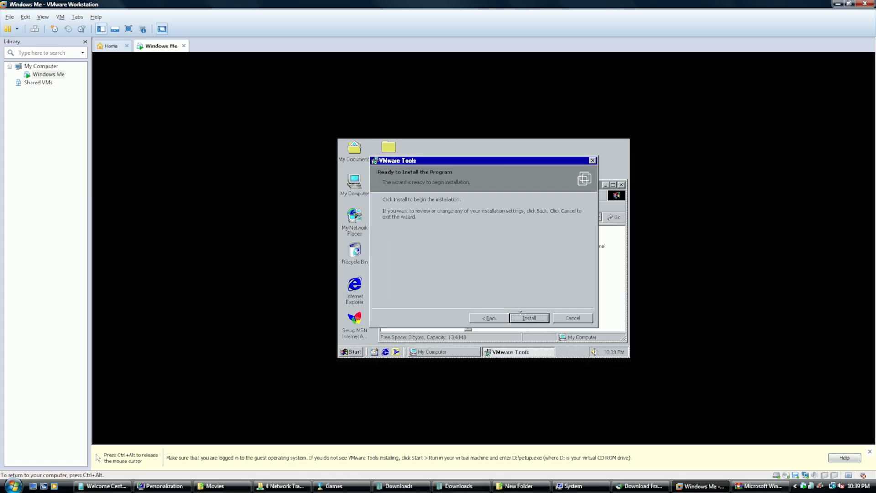
{"action": "left_click", "coordinate": [520, 317]}
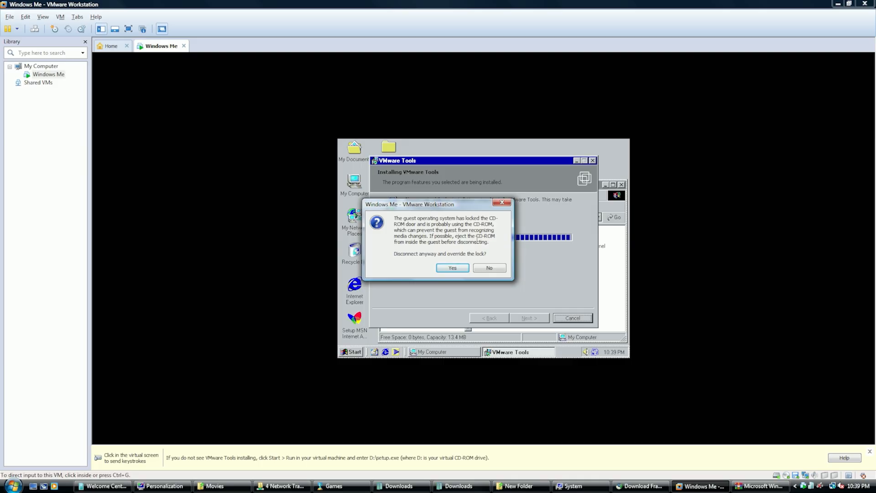
{"action": "left_click", "coordinate": [476, 267]}
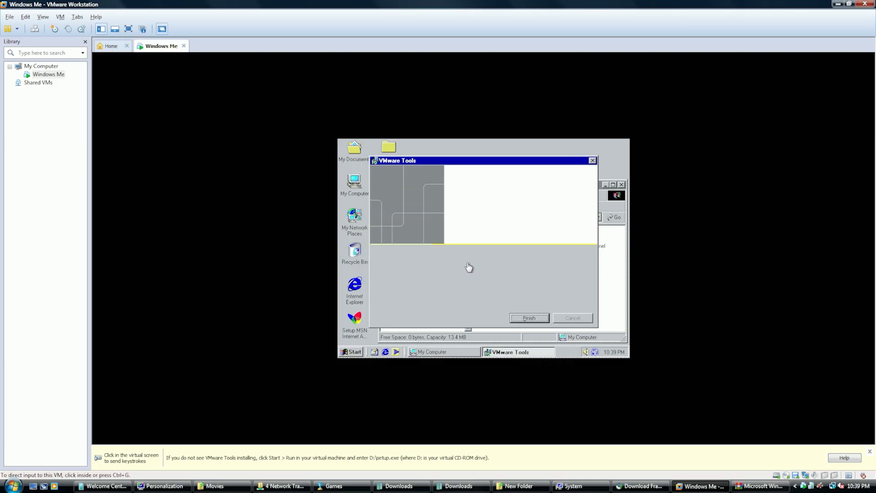
{"action": "left_click", "coordinate": [526, 316]}
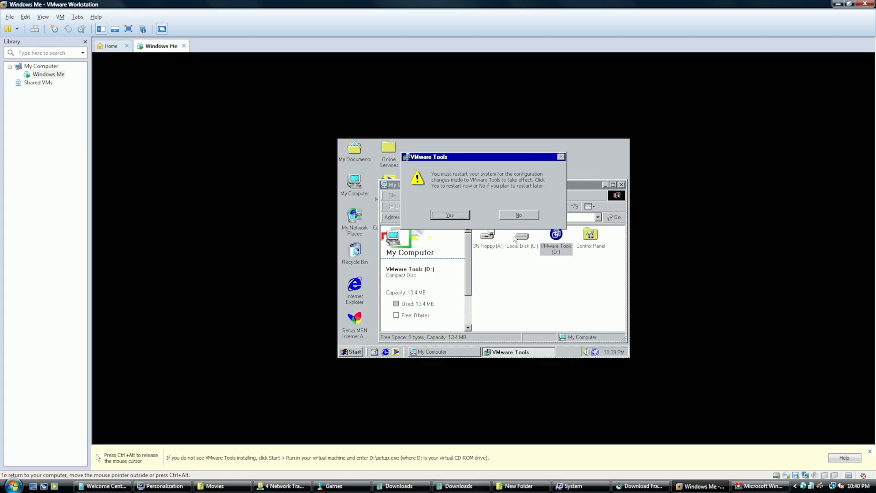
Restart Windows Me to apply the VMware Tools changes, booting from the hard disk.
{"action": "left_click", "coordinate": [459, 215]}
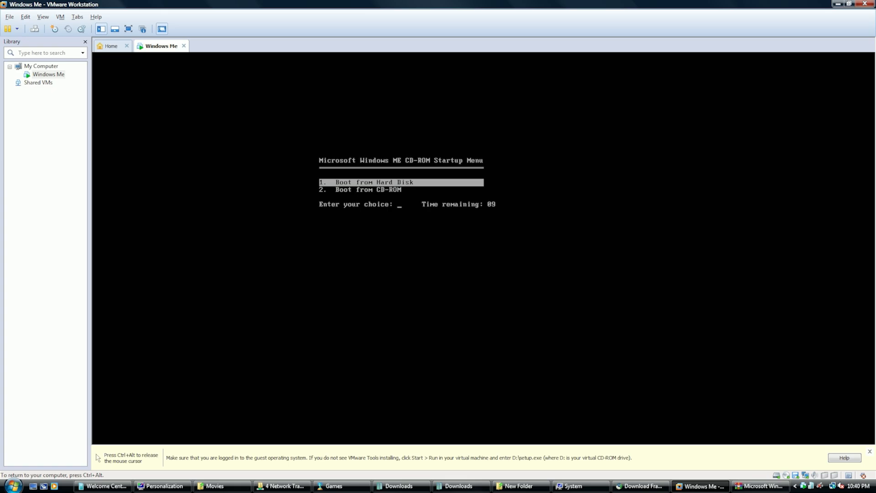
{"action": "key", "text": "Return"}
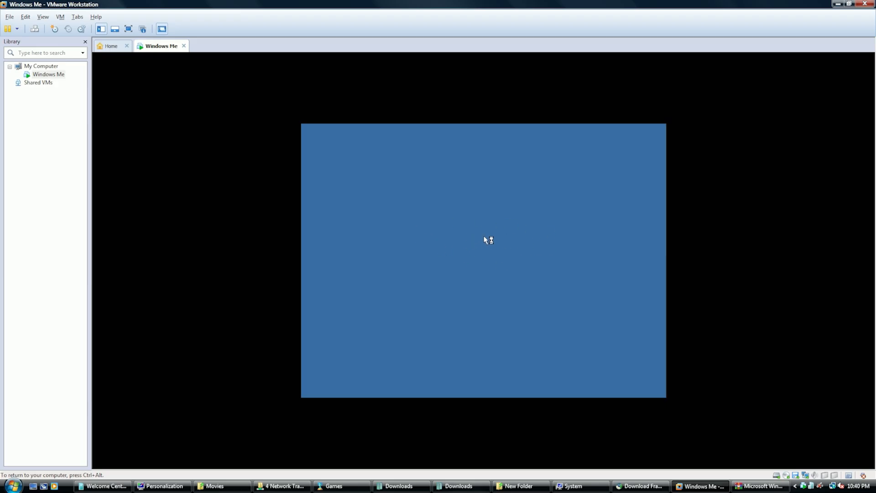
{"action": "left_click", "coordinate": [564, 203]}
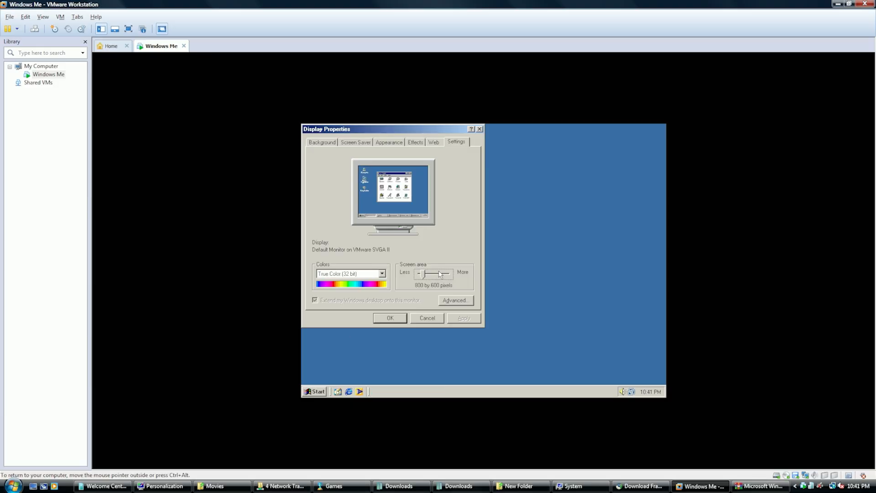
Show the virtual machine full screen and raise the guest's screen area to 1920 by 1440 pixels in Display Properties.
{"action": "mouse_move", "coordinate": [429, 274]}
{"action": "left_mouse_down"}
{"action": "mouse_move", "coordinate": [448, 276]}
{"action": "mouse_move", "coordinate": [441, 275]}
{"action": "left_mouse_up"}
{"action": "left_click", "coordinate": [141, 29]}
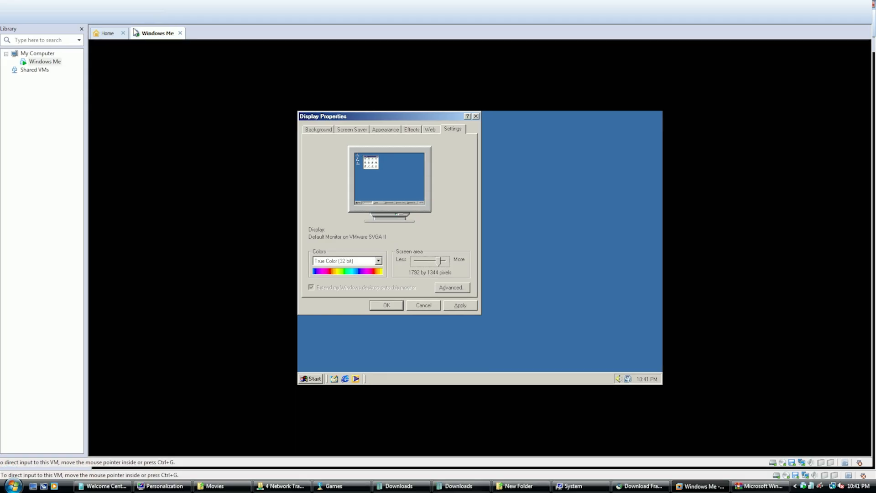
{"action": "left_click", "coordinate": [406, 260]}
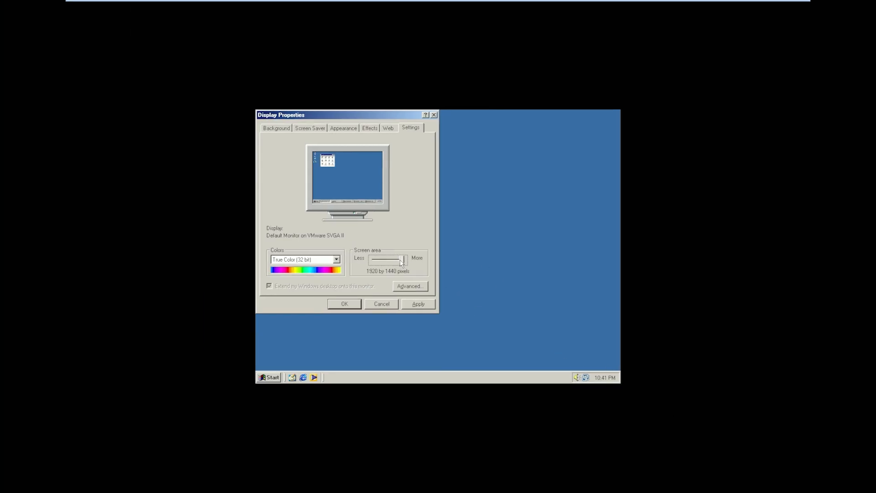
{"action": "left_click_drag", "start_coordinate": [404, 261], "coordinate": [387, 255]}
Examine the advanced VMware SVGA II properties, covering the general, adapter, monitor, performance and color management settings.
{"action": "left_click", "coordinate": [410, 286]}
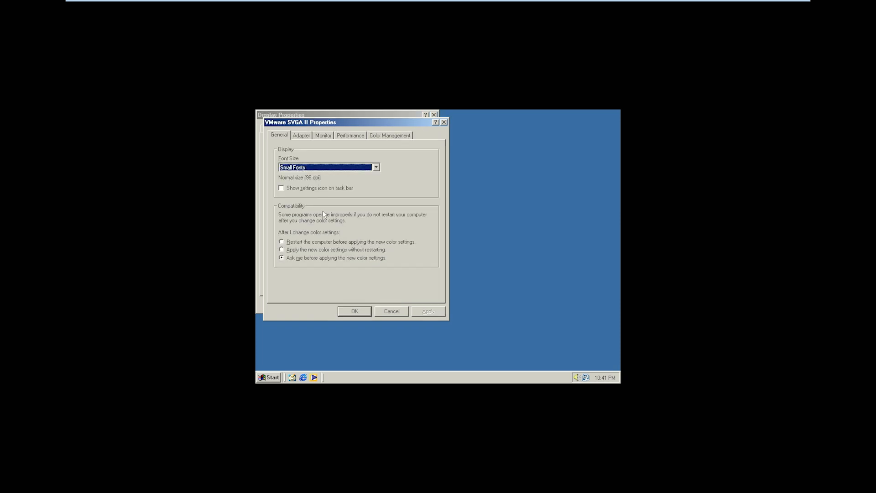
{"action": "left_click", "coordinate": [301, 135]}
{"action": "left_click", "coordinate": [319, 136]}
{"action": "left_click", "coordinate": [348, 135]}
{"action": "left_click", "coordinate": [382, 136]}
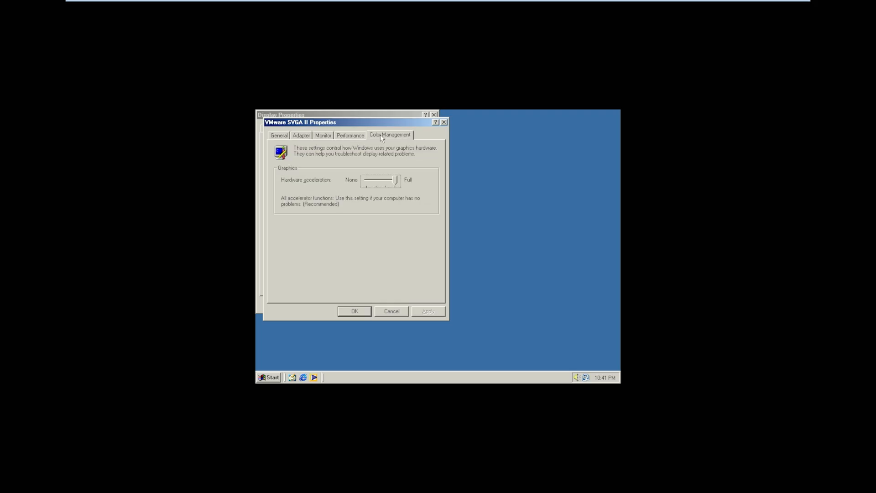
{"action": "left_click", "coordinate": [351, 136]}
{"action": "left_click", "coordinate": [297, 136]}
{"action": "left_click", "coordinate": [324, 136]}
{"action": "left_click", "coordinate": [288, 136]}
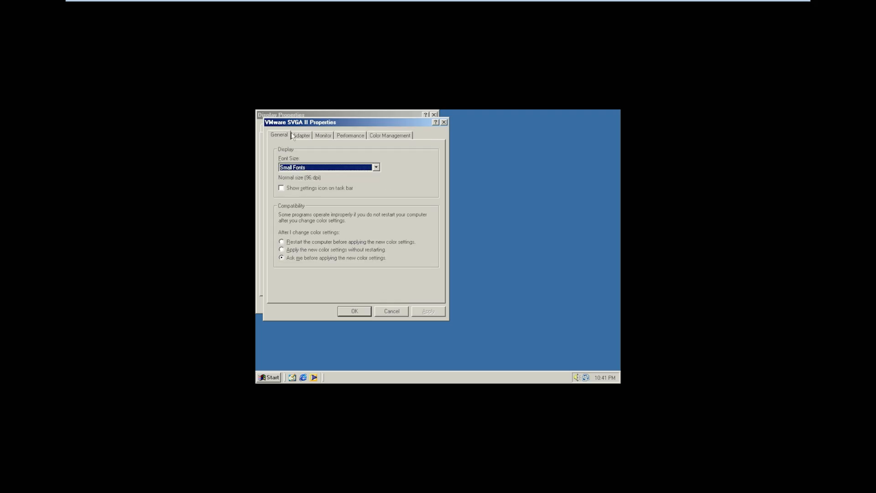
{"action": "left_click", "coordinate": [330, 167]}
{"action": "left_click", "coordinate": [330, 167]}
{"action": "left_click", "coordinate": [444, 122]}
Apply the 1920 by 1440 screen area, keep the resized desktop, and close Display Properties.
{"action": "left_click", "coordinate": [415, 262]}
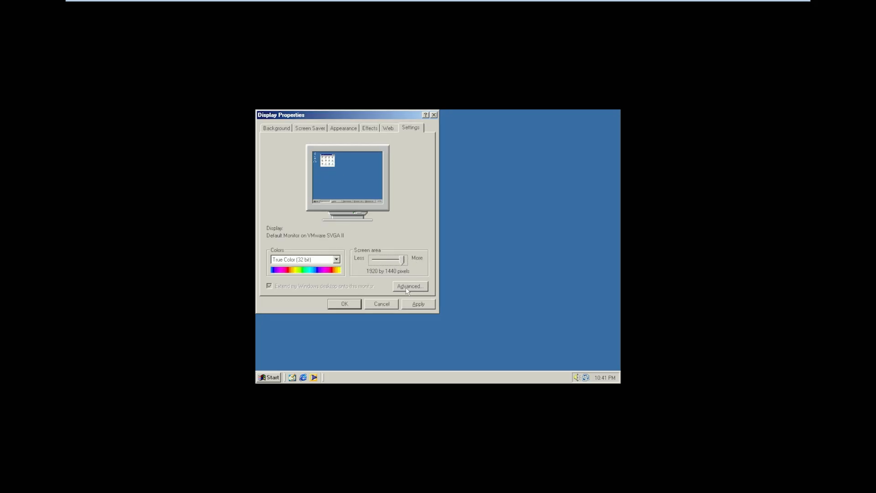
{"action": "left_click", "coordinate": [409, 304]}
{"action": "left_click", "coordinate": [421, 267]}
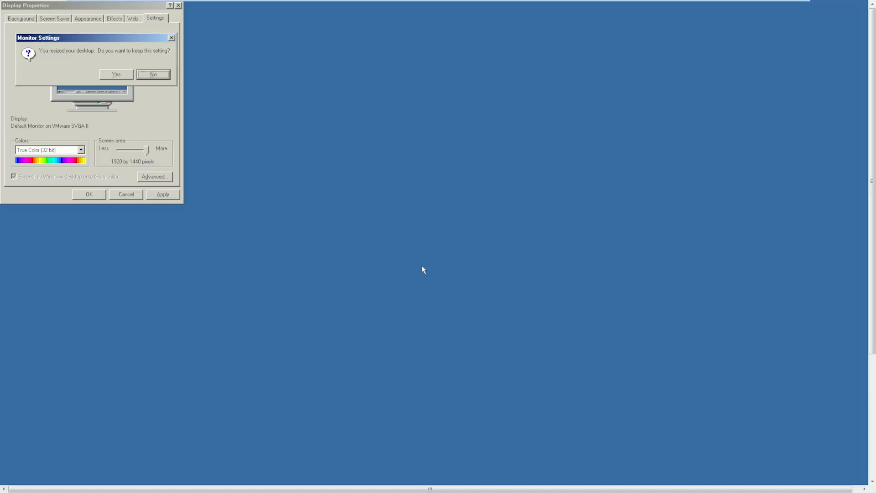
{"action": "left_click", "coordinate": [116, 74]}
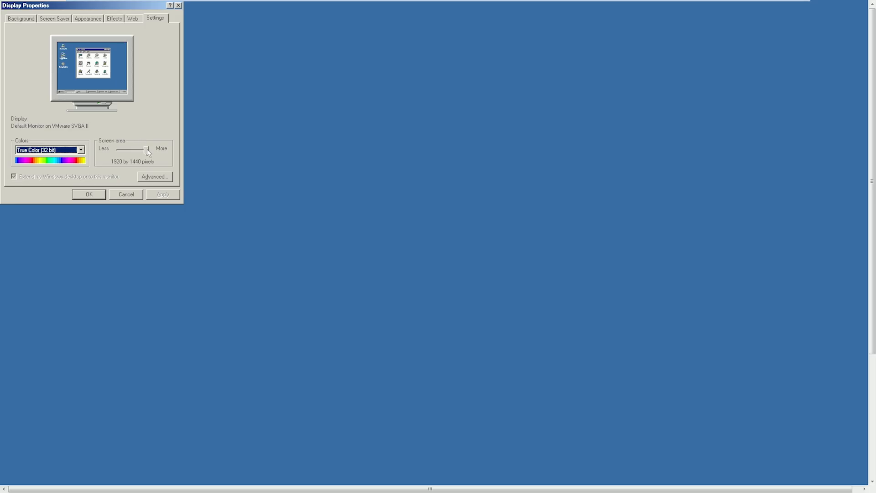
{"action": "left_click_drag", "start_coordinate": [148, 151], "coordinate": [144, 151]}
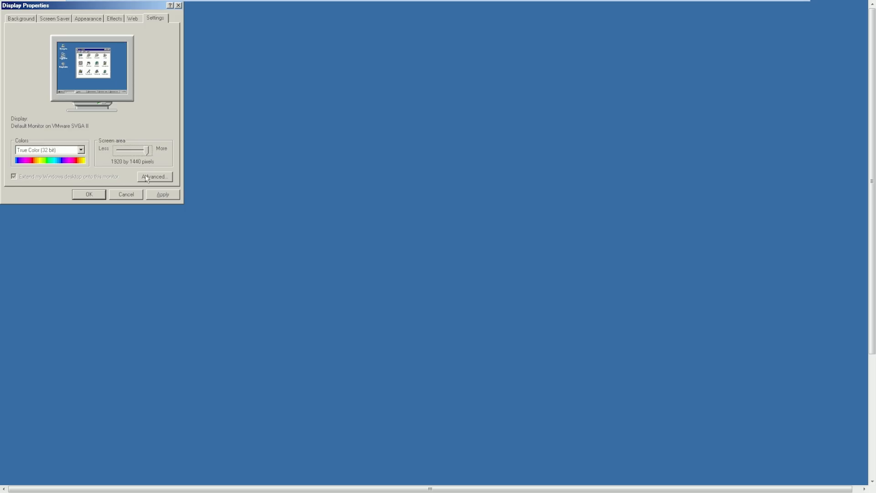
{"action": "key", "text": "Return"}
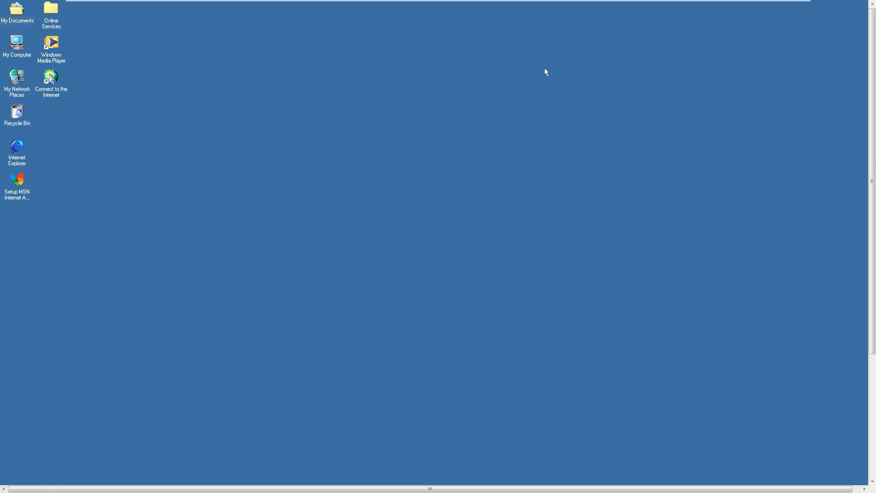
Switch the virtual machine out of full-screen mode and back again, closing the Run dialog in between.
{"action": "mouse_move", "coordinate": [525, 1]}
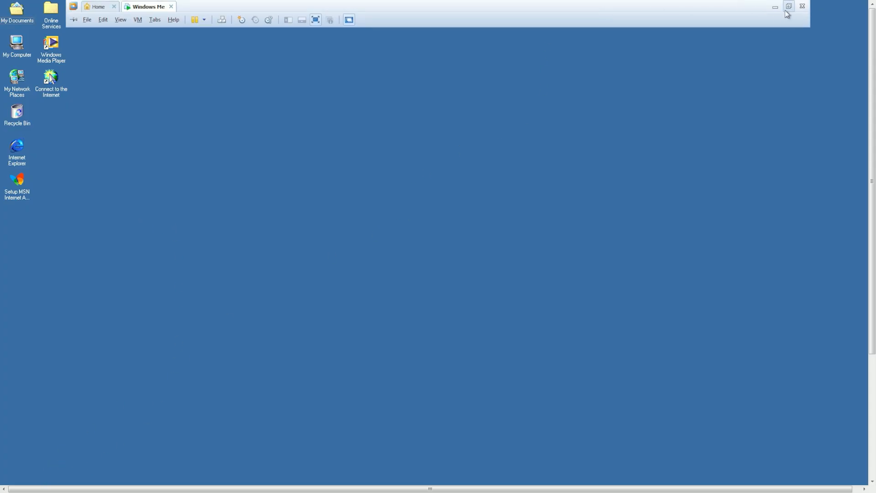
{"action": "left_click", "coordinate": [789, 7]}
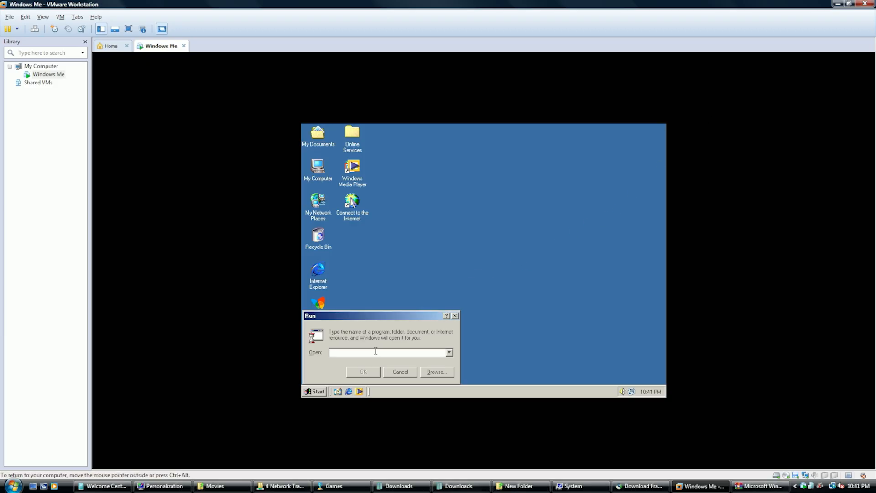
{"action": "left_click", "coordinate": [455, 315]}
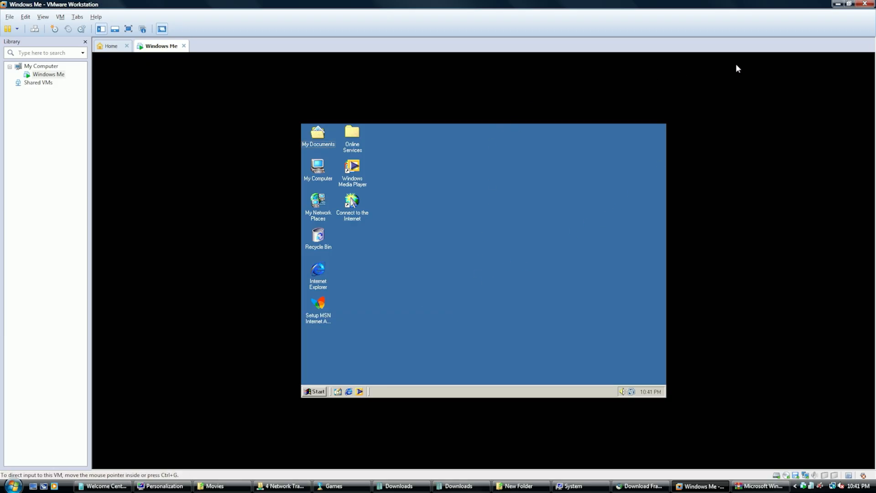
{"action": "left_click", "coordinate": [129, 29]}
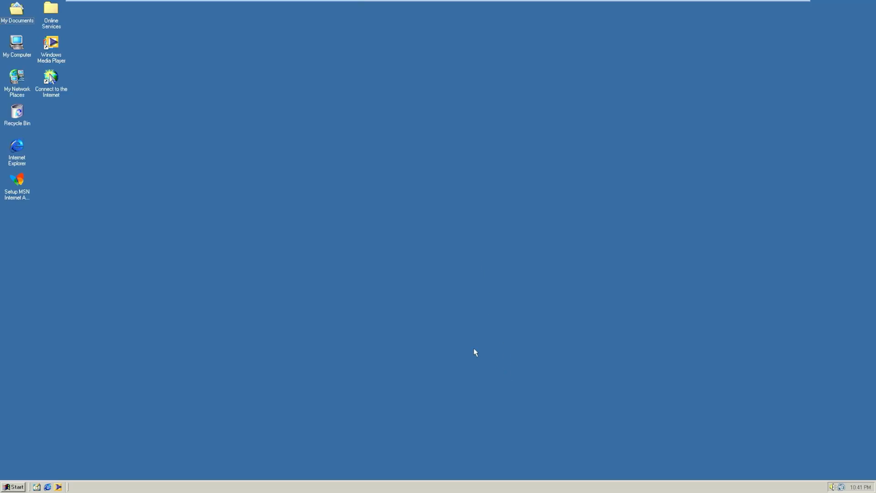
Try to open the guest's device management console by running devmgmt.msc, and close the file search window.
{"action": "left_click", "coordinate": [15, 486]}
{"action": "left_click", "coordinate": [195, 405]}
{"action": "key", "text": "super+f"}
{"action": "key", "text": "super+r"}
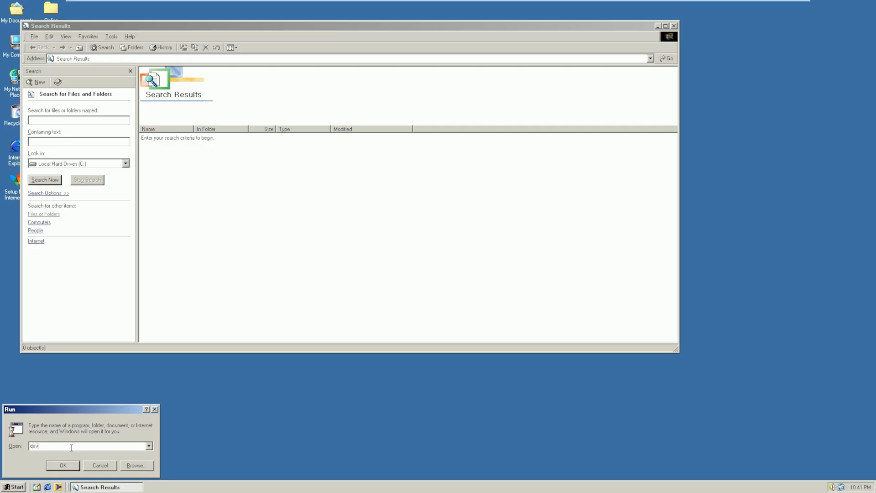
{"action": "key", "text": "Return"}
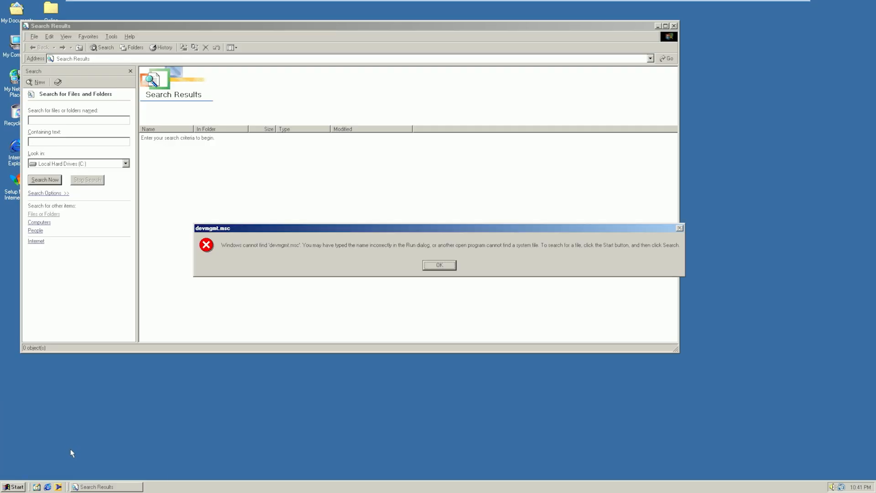
{"action": "left_click", "coordinate": [434, 266]}
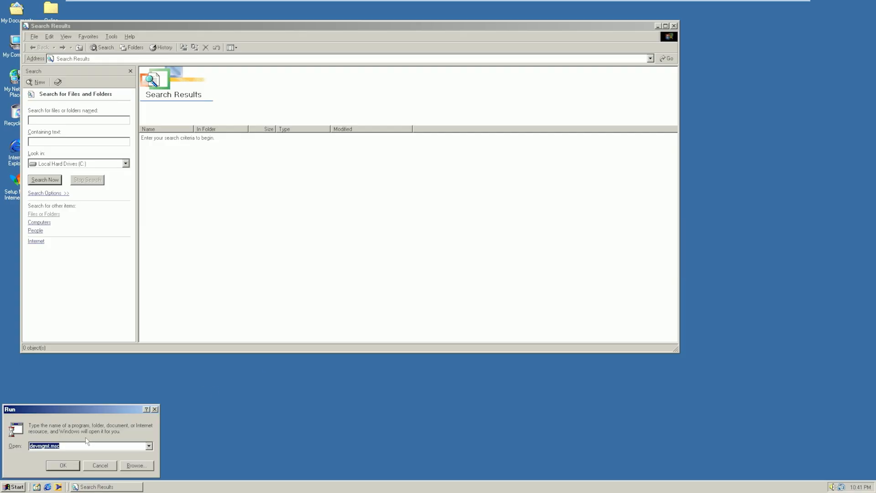
{"action": "key", "text": "Escape"}
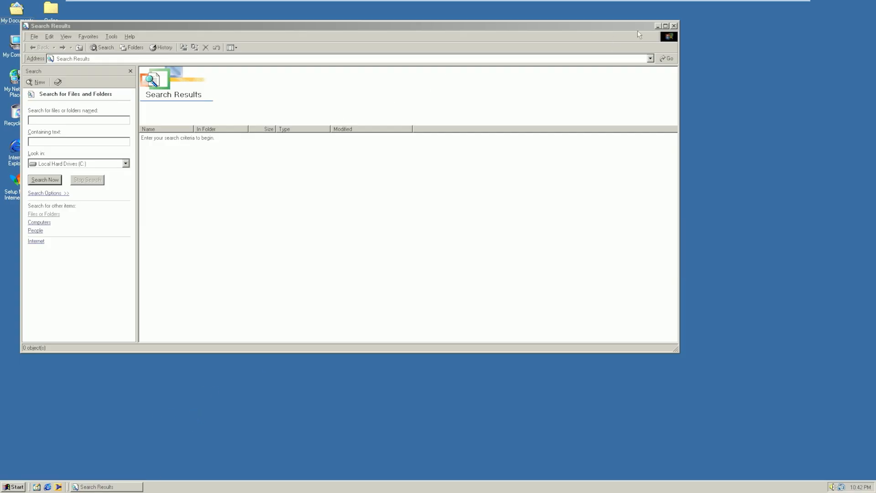
{"action": "key", "text": "alt+F4"}
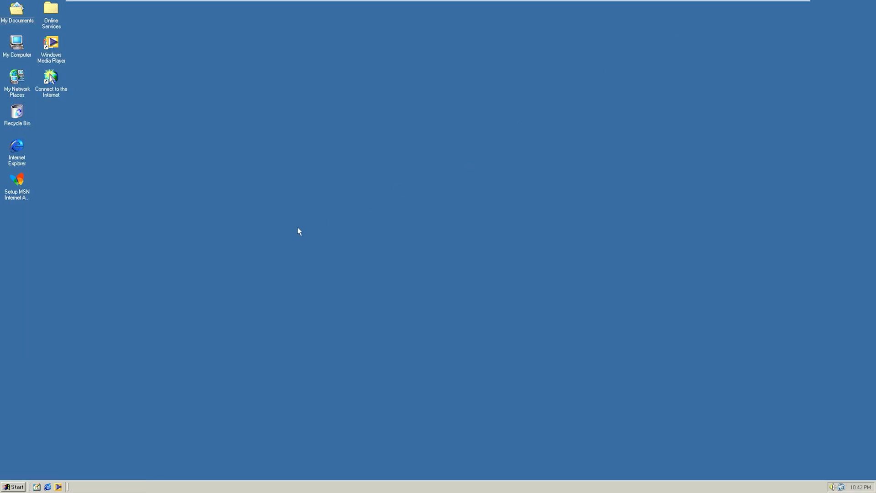
Open the system properties from My Computer, check the hardware profiles, and close both windows.
{"action": "double_click", "coordinate": [27, 57]}
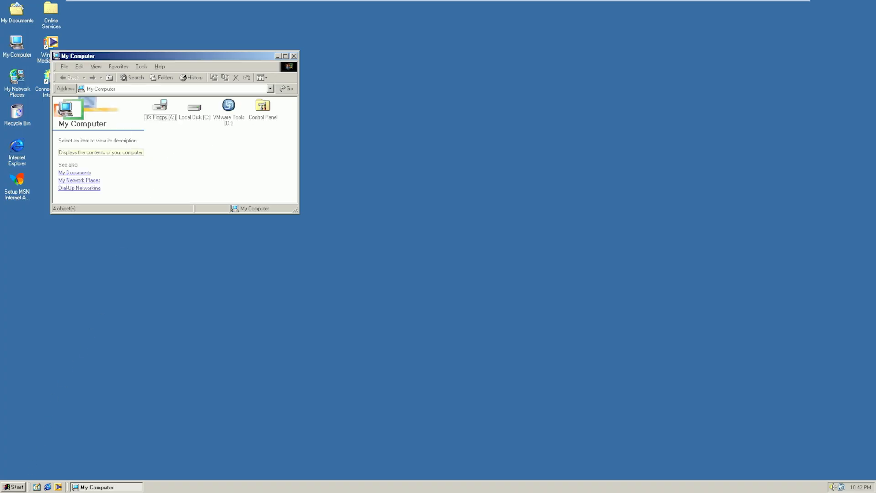
{"action": "left_click", "coordinate": [18, 486]}
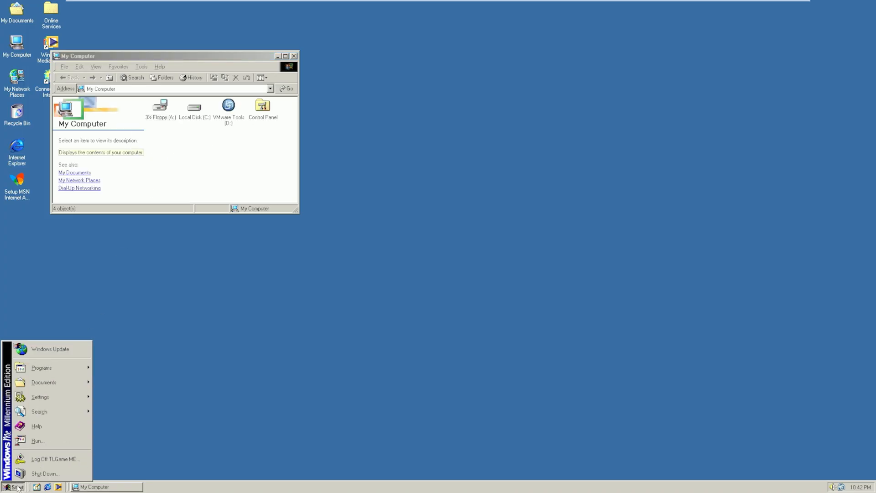
{"action": "left_click", "coordinate": [188, 377]}
{"action": "right_click", "coordinate": [205, 133]}
{"action": "left_click", "coordinate": [237, 199]}
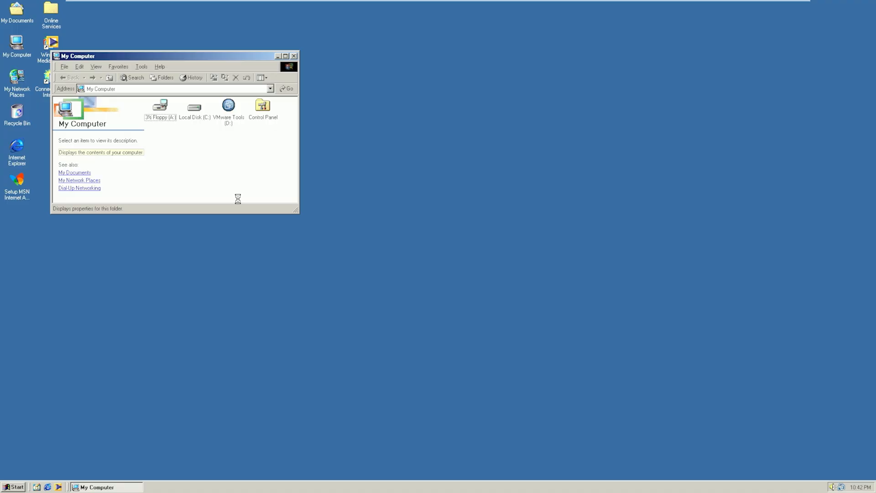
{"action": "left_click", "coordinate": [131, 59]}
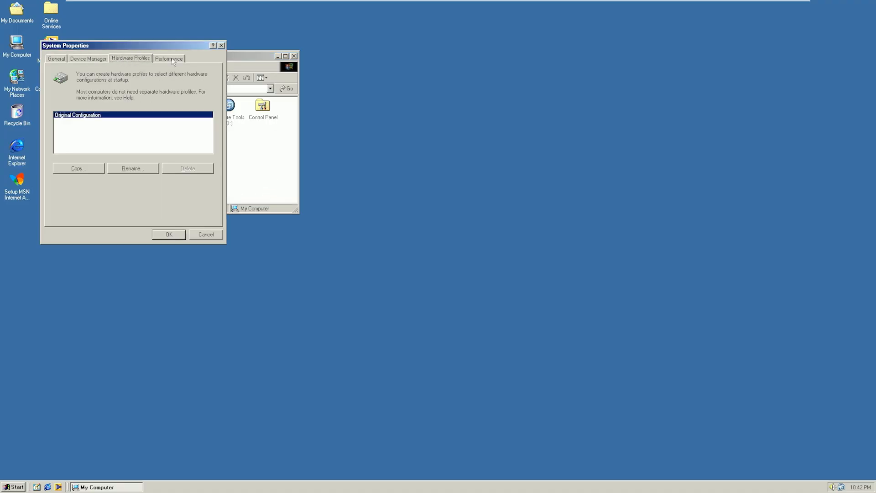
{"action": "left_click", "coordinate": [222, 46]}
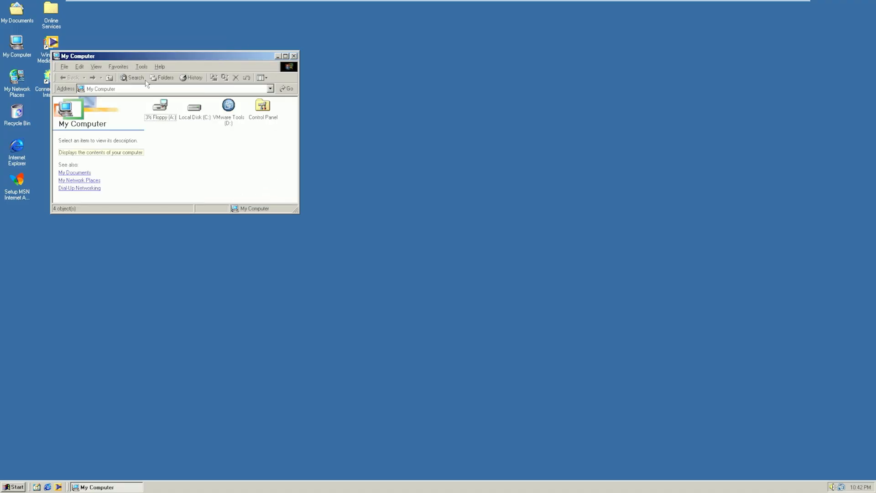
{"action": "left_click_drag", "start_coordinate": [144, 56], "coordinate": [175, 57]}
{"action": "left_click_drag", "start_coordinate": [327, 212], "coordinate": [370, 257]}
{"action": "left_click", "coordinate": [366, 56]}
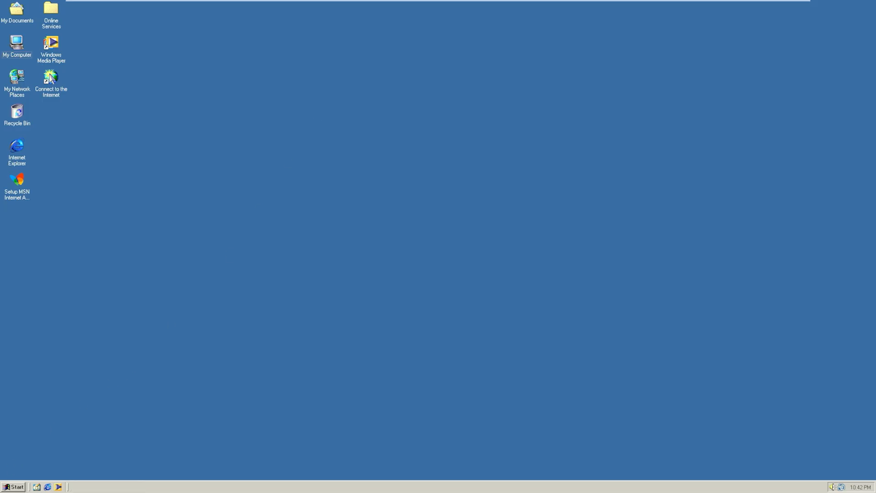
Switch the guest's display font size to large fonts in the advanced VMware SVGA II properties and restart the guest.
{"action": "left_click", "coordinate": [13, 487]}
{"action": "right_click", "coordinate": [225, 412]}
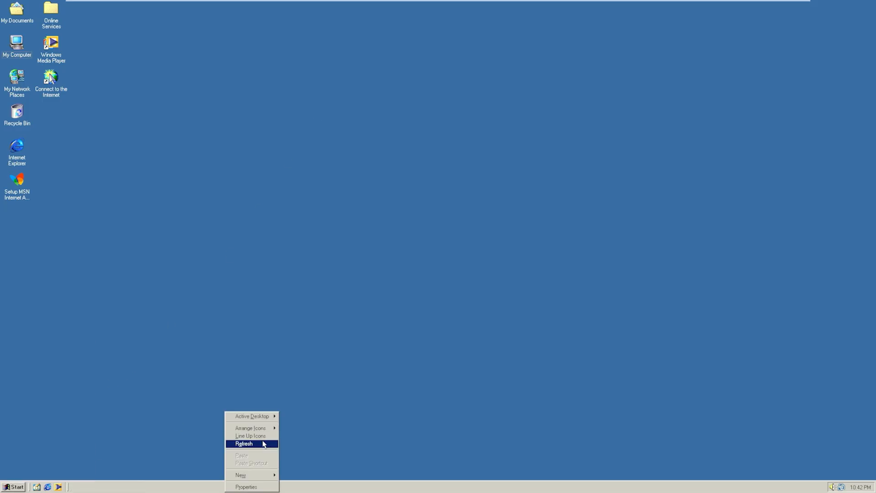
{"action": "left_click", "coordinate": [250, 487]}
{"action": "left_click", "coordinate": [165, 68]}
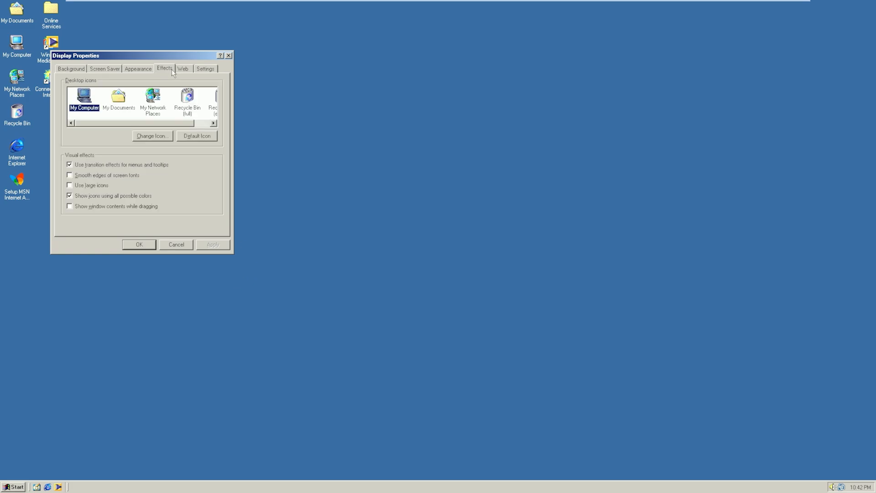
{"action": "left_click", "coordinate": [204, 68]}
{"action": "left_click", "coordinate": [196, 226]}
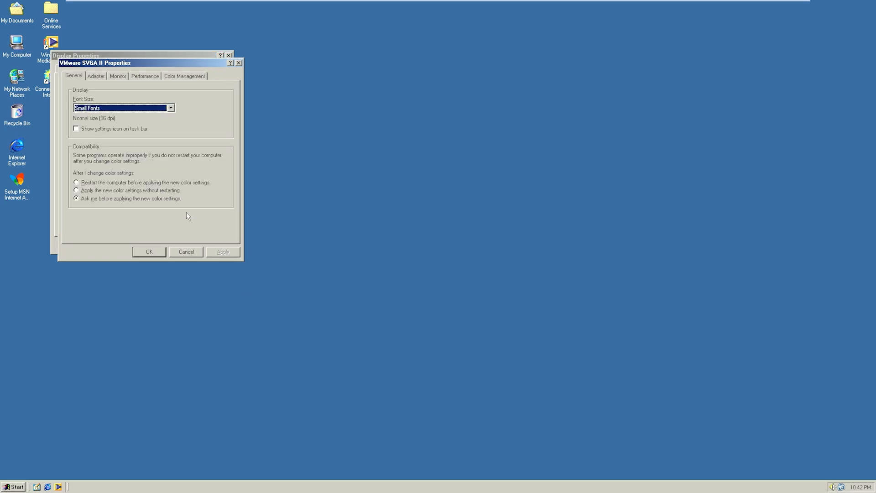
{"action": "left_click", "coordinate": [121, 108]}
{"action": "left_click", "coordinate": [107, 123]}
{"action": "left_click", "coordinate": [223, 252]}
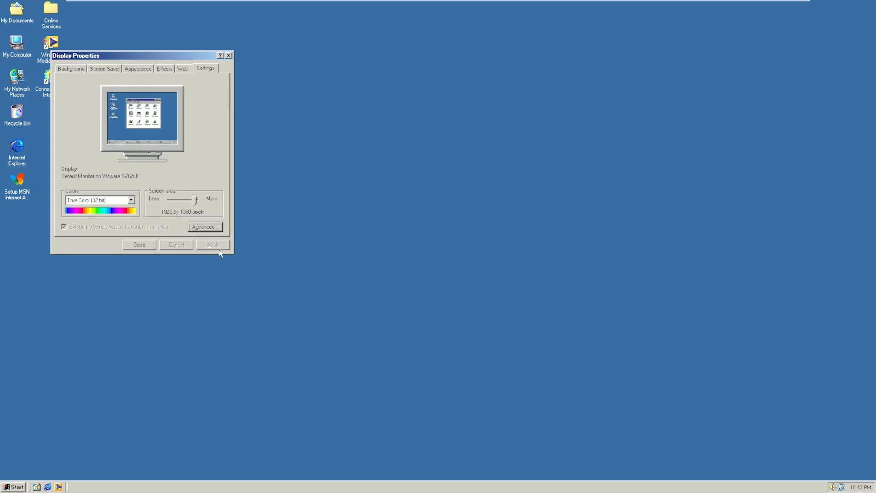
{"action": "left_click", "coordinate": [139, 245]}
{"action": "left_click", "coordinate": [428, 268]}
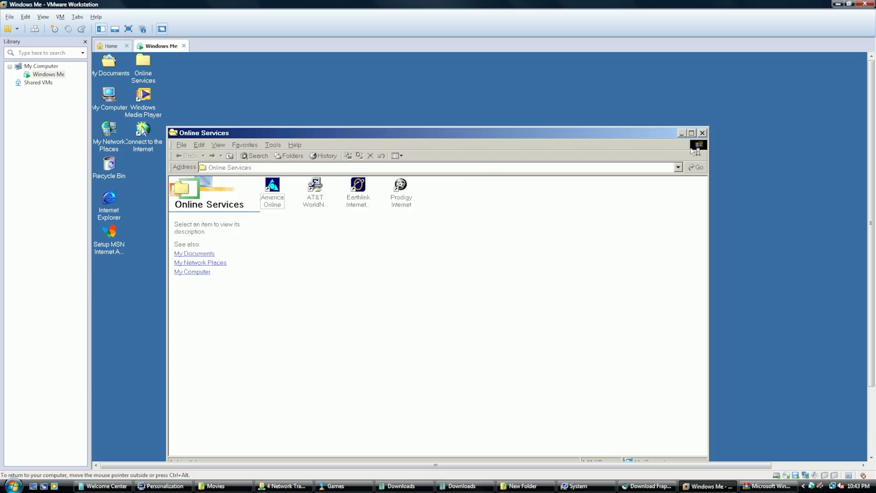
Close the Online Services window and open the guest's System Properties, moving the dialog aside on the desktop.
{"action": "left_click", "coordinate": [701, 135]}
{"action": "right_click", "coordinate": [109, 98]}
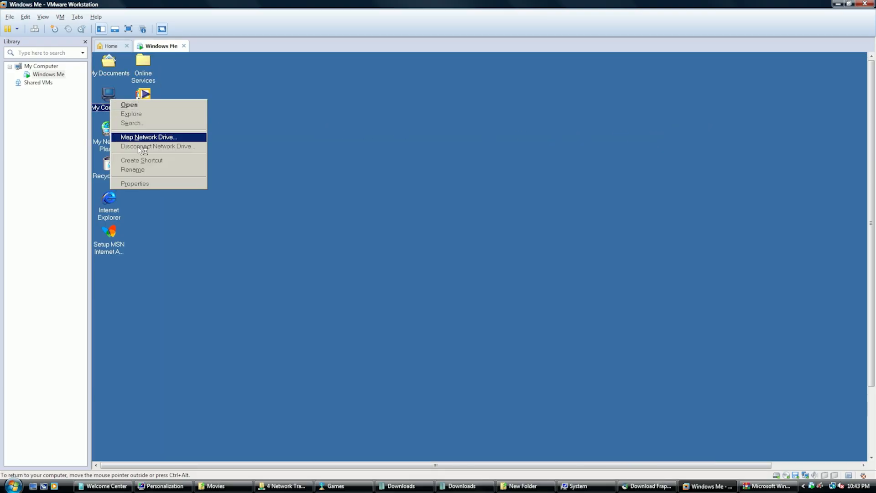
{"action": "left_click", "coordinate": [156, 184]}
{"action": "left_click_drag", "start_coordinate": [289, 145], "coordinate": [551, 134]}
Place the Vista host's System window beside the guest's System Properties to compare their specifications, and close both.
{"action": "left_click", "coordinate": [627, 486]}
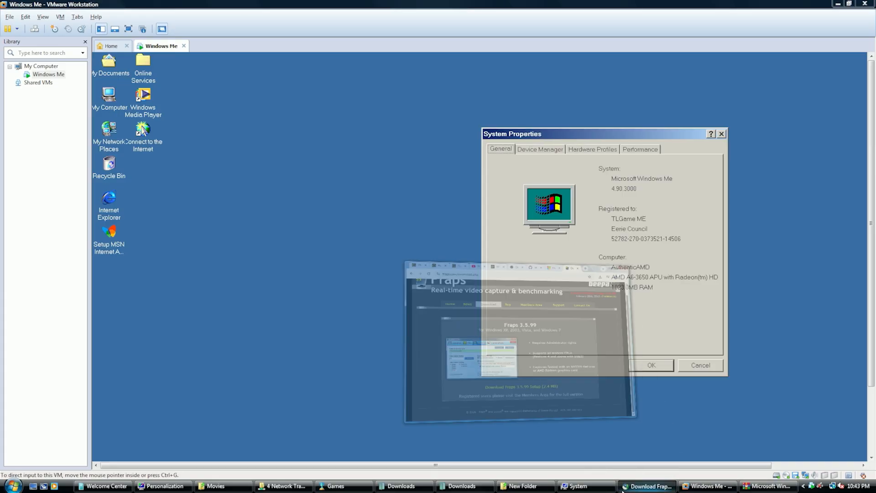
{"action": "left_click", "coordinate": [627, 486]}
{"action": "left_click", "coordinate": [603, 486]}
{"action": "left_click_drag", "start_coordinate": [239, 130], "coordinate": [363, 129]}
{"action": "left_click_drag", "start_coordinate": [97, 124], "coordinate": [92, 142]}
{"action": "left_click", "coordinate": [220, 139]}
{"action": "left_click", "coordinate": [578, 486]}
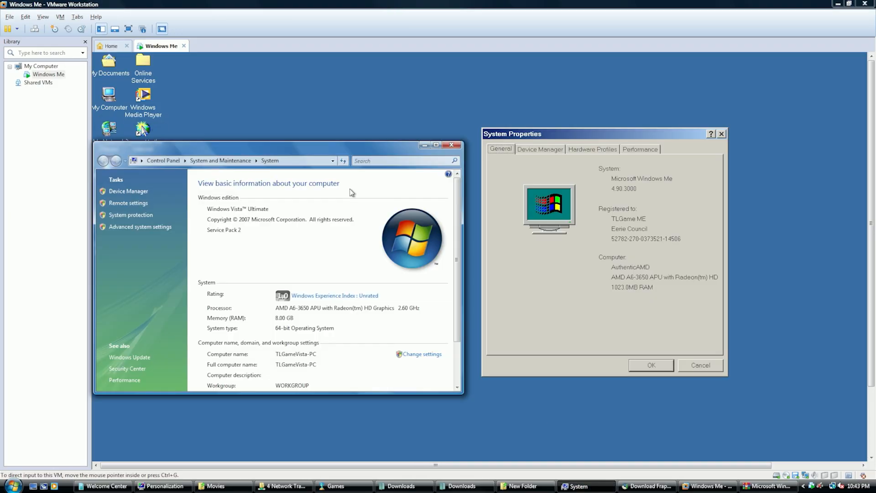
{"action": "left_click_drag", "start_coordinate": [317, 150], "coordinate": [330, 145]}
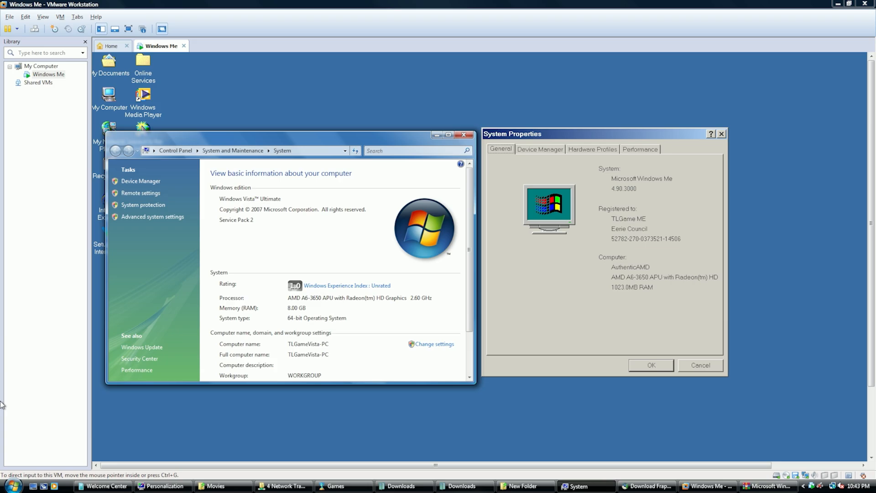
{"action": "left_click", "coordinate": [464, 134]}
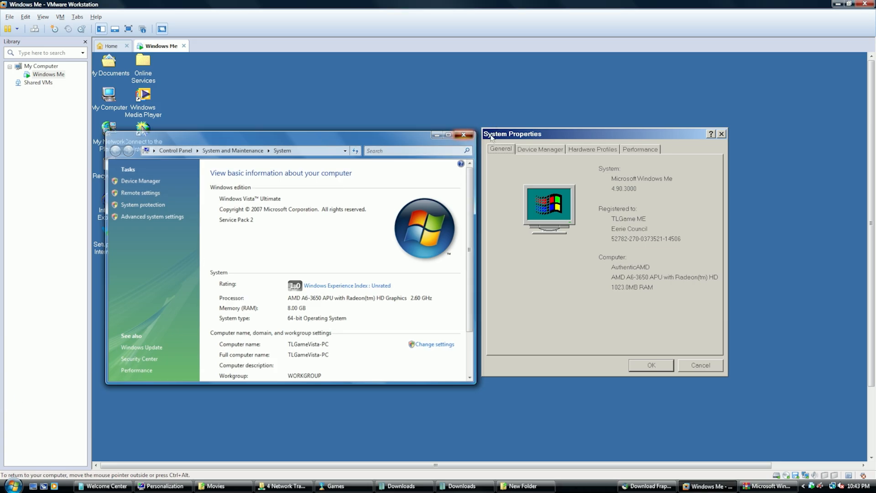
{"action": "left_click", "coordinate": [651, 364]}
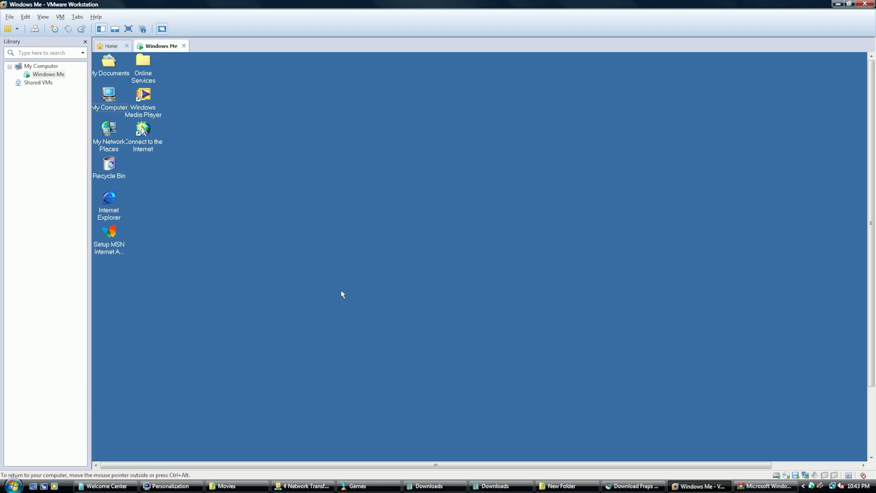
Show the Windows Me virtual machine full screen.
{"action": "left_click", "coordinate": [128, 29]}
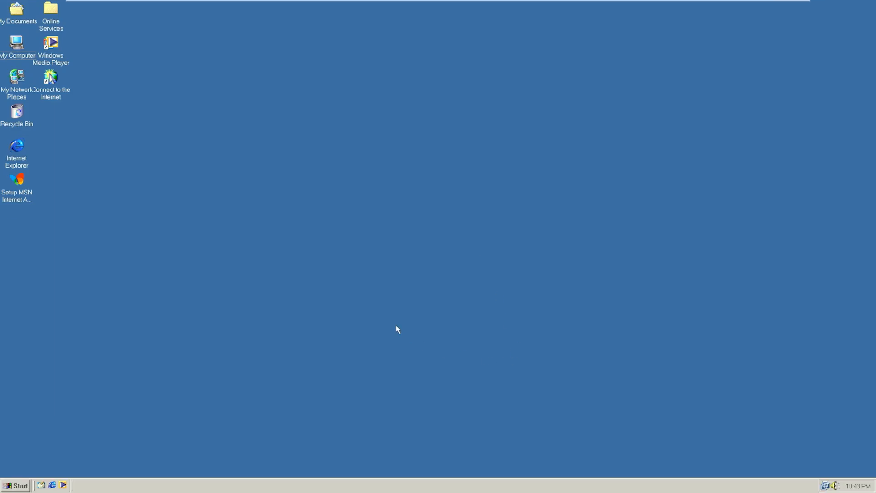
{"action": "left_click", "coordinate": [16, 485]}
{"action": "right_click", "coordinate": [257, 381]}
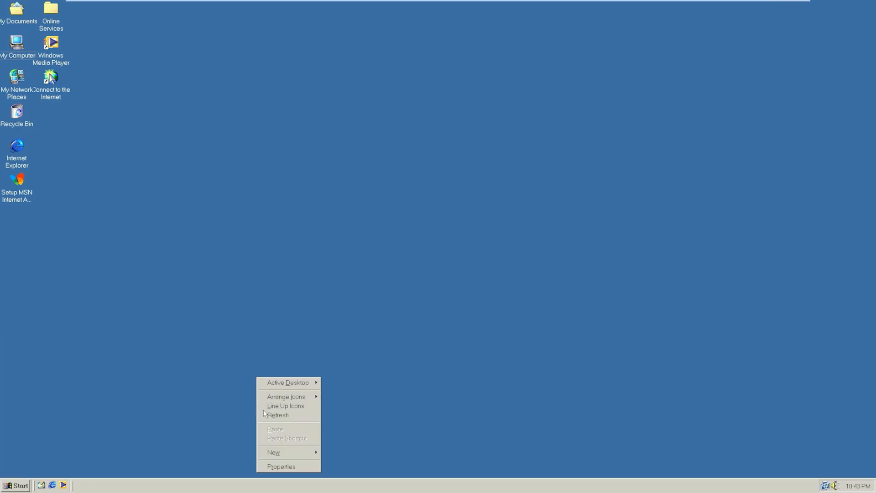
{"action": "left_click", "coordinate": [138, 362]}
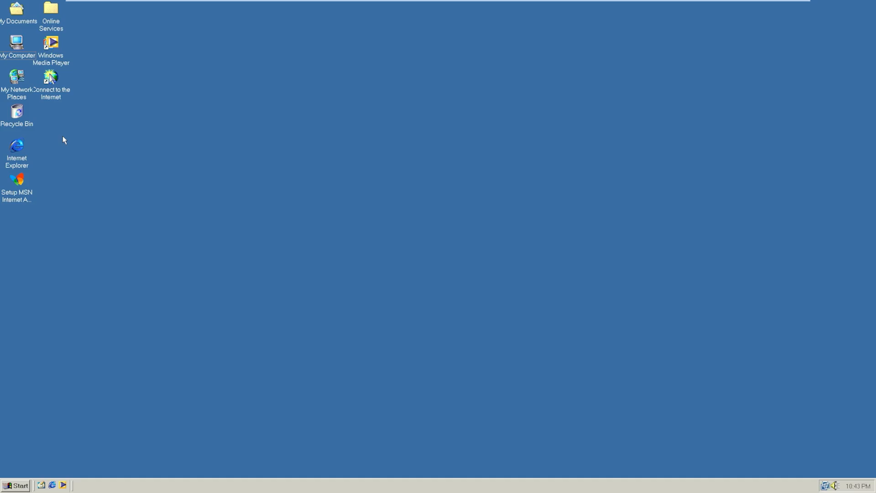
Browse from My Computer to My Documents and My Network Places, and return to My Computer.
{"action": "double_click", "coordinate": [22, 57]}
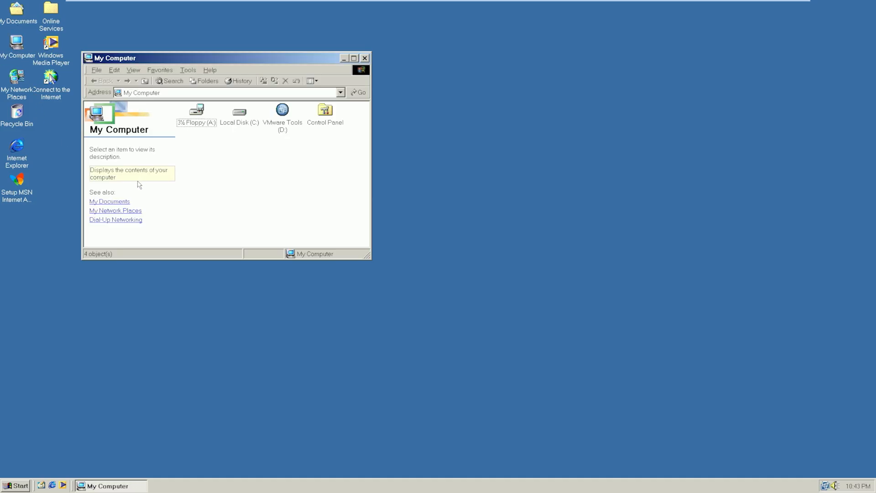
{"action": "left_click", "coordinate": [120, 201]}
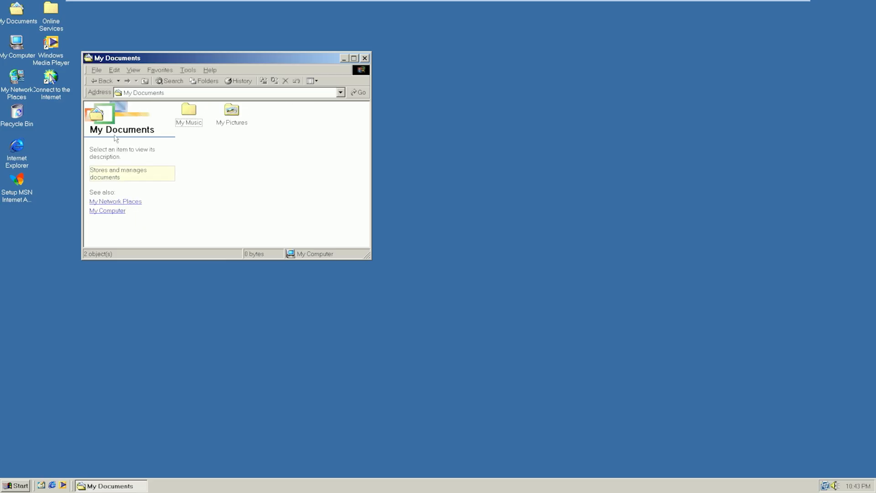
{"action": "left_click", "coordinate": [117, 201]}
{"action": "left_click", "coordinate": [105, 83]}
{"action": "left_click", "coordinate": [115, 214]}
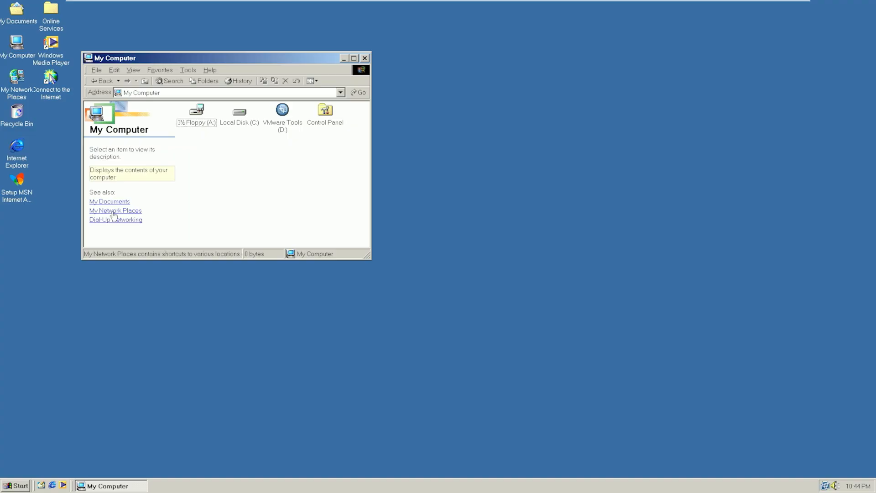
Examine the guest's hardware profiles, performance settings and device list, expand the display adapters, and close System Properties.
{"action": "right_click", "coordinate": [222, 188]}
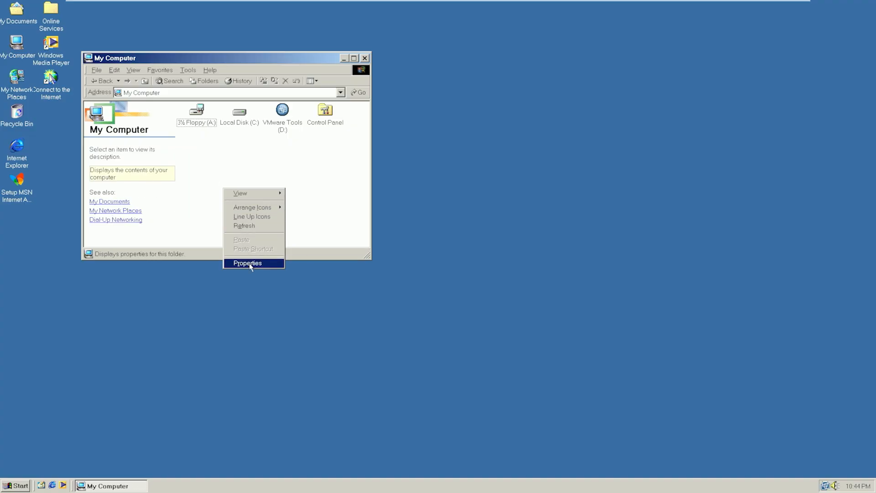
{"action": "left_click", "coordinate": [250, 265]}
{"action": "left_click", "coordinate": [157, 72]}
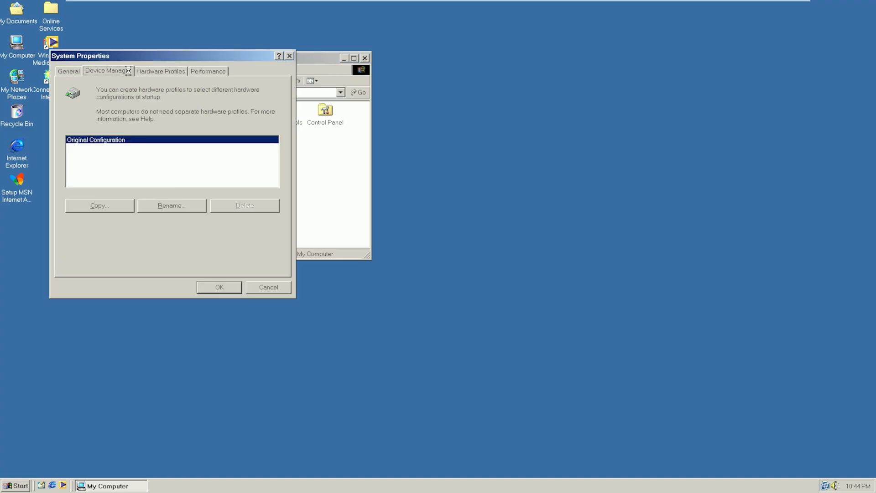
{"action": "left_click", "coordinate": [223, 73]}
{"action": "left_click", "coordinate": [120, 72]}
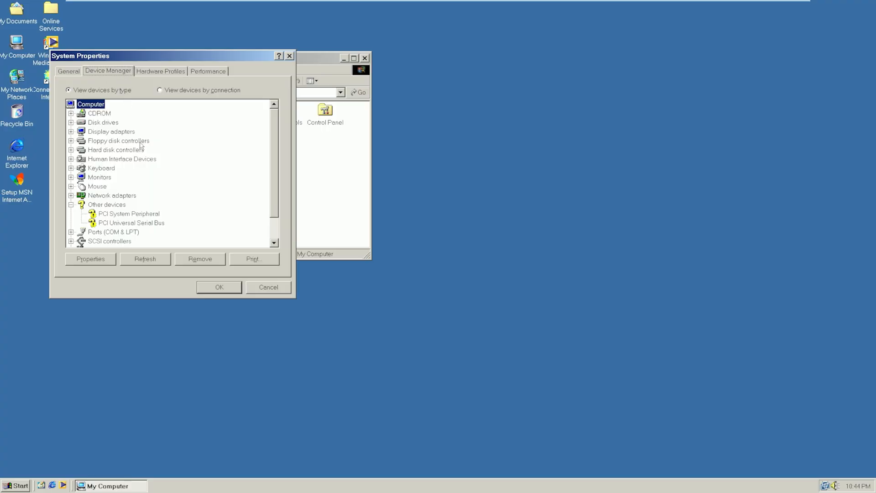
{"action": "left_click", "coordinate": [137, 217]}
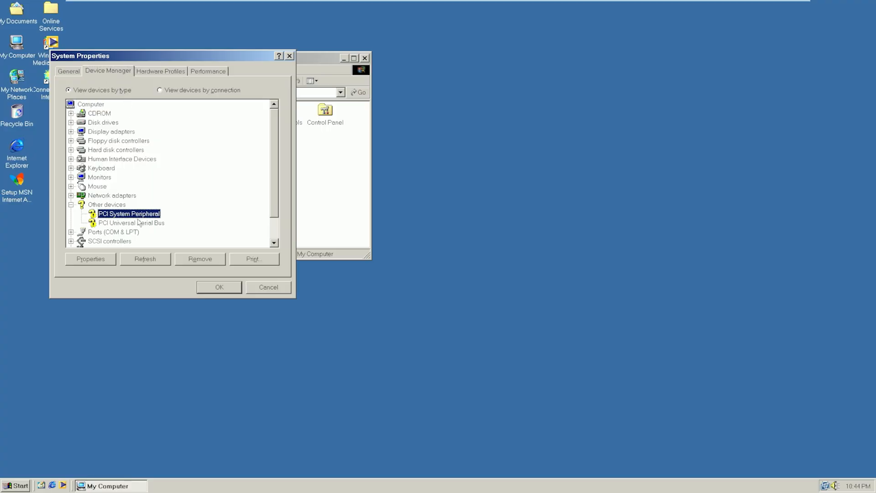
{"action": "left_click", "coordinate": [71, 131]}
{"action": "left_click", "coordinate": [120, 150]}
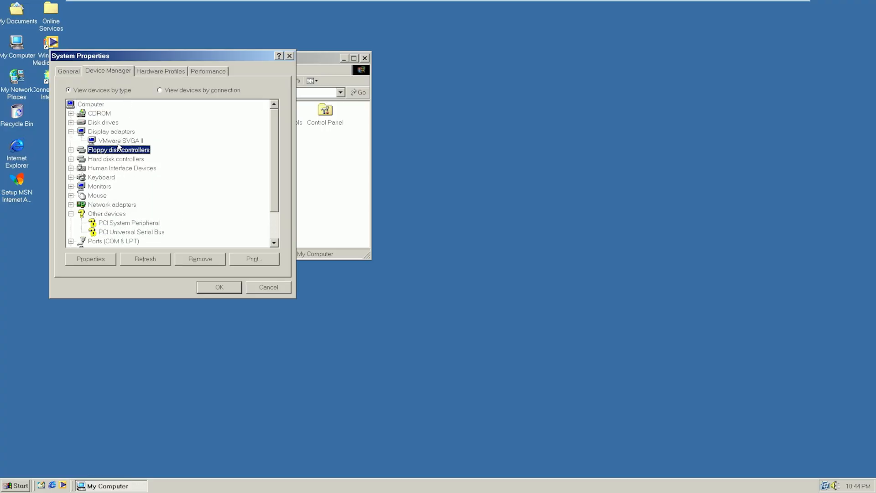
{"action": "left_click", "coordinate": [120, 141]}
{"action": "left_click_drag", "start_coordinate": [273, 152], "coordinate": [271, 187]}
{"action": "left_click", "coordinate": [239, 283]}
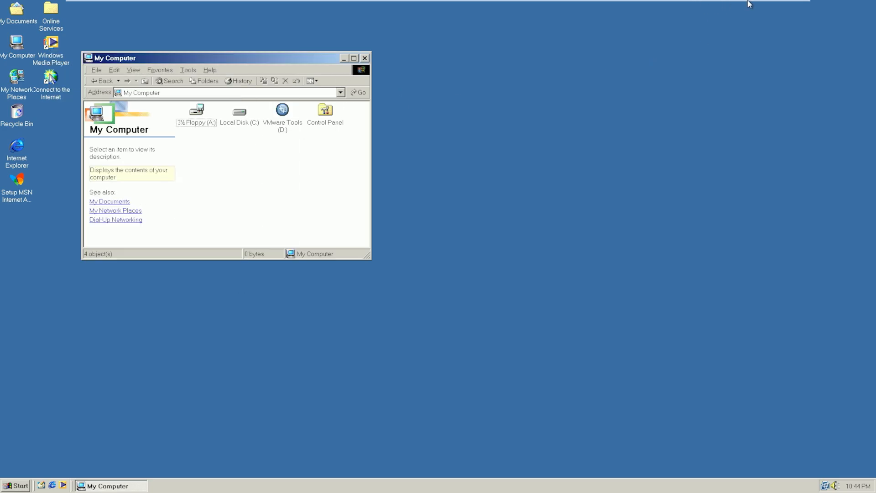
Open My Network Places from the My Computer window.
{"action": "mouse_move", "coordinate": [743, 3]}
{"action": "left_click", "coordinate": [108, 213]}
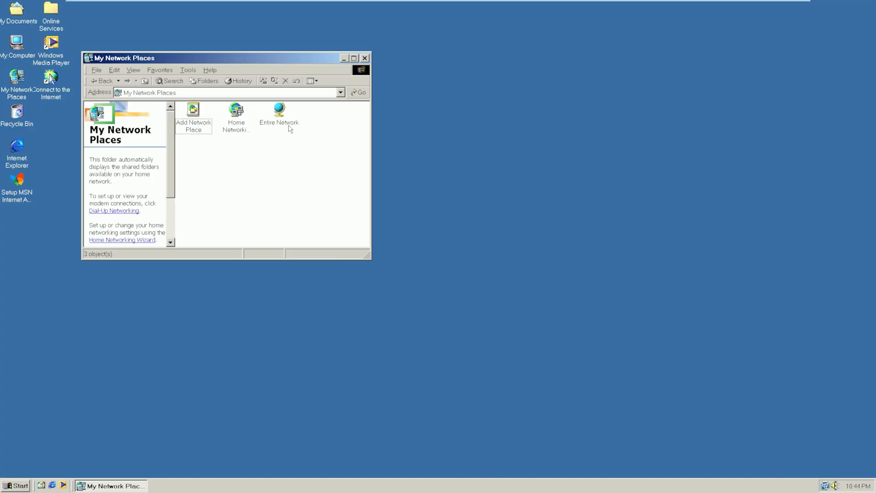
Try to browse Entire Network in My Network Places, and view the Add Network Place Wizard before cancelling it.
{"action": "double_click", "coordinate": [280, 123]}
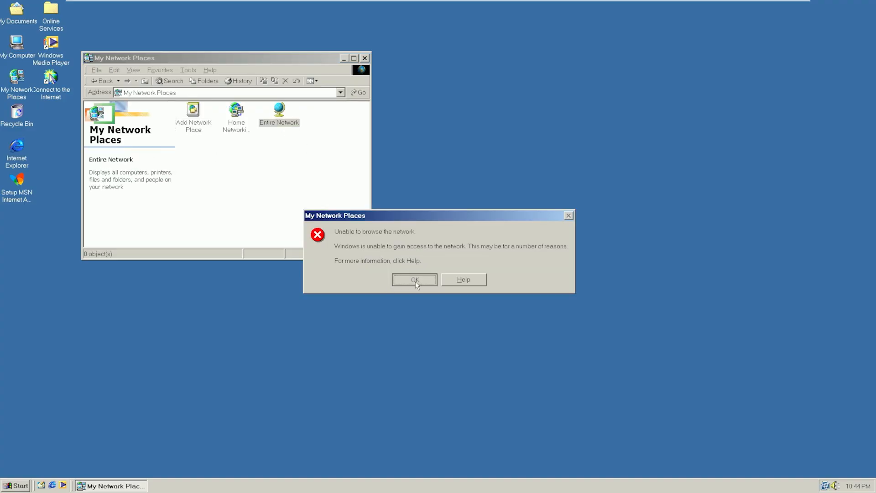
{"action": "left_click", "coordinate": [415, 283]}
{"action": "double_click", "coordinate": [200, 131]}
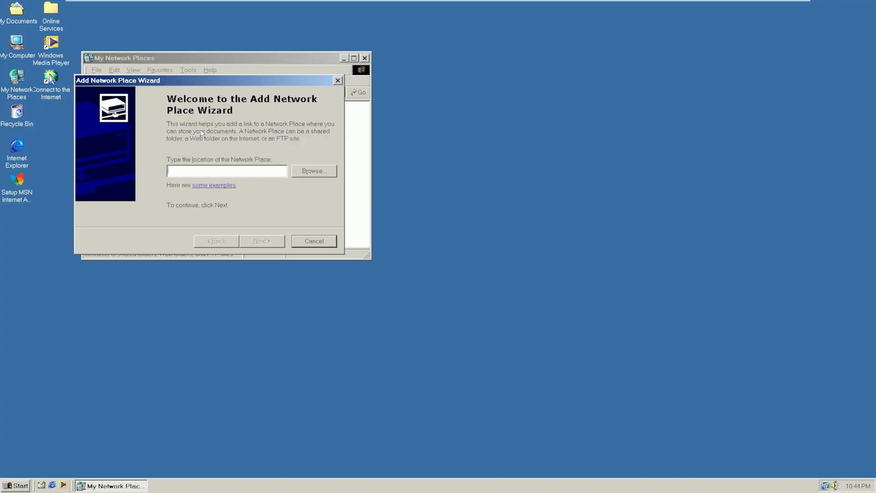
{"action": "left_click", "coordinate": [337, 80]}
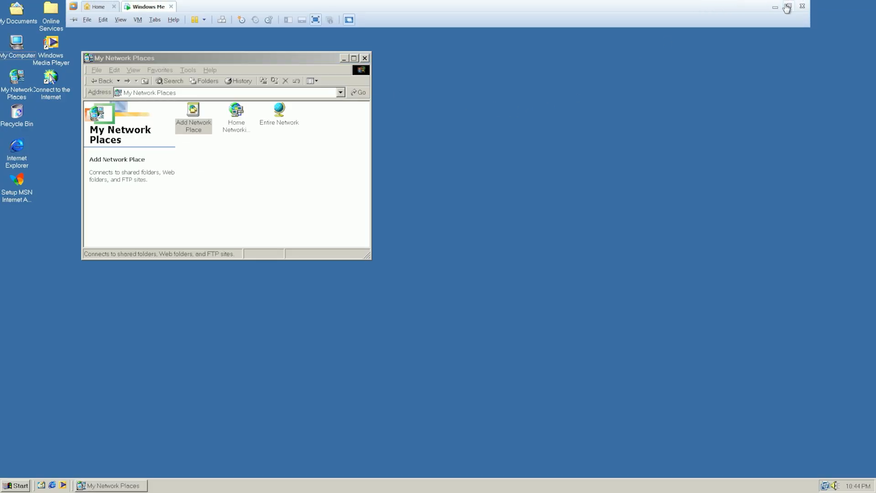
Shut down the Windows Me guest and leave the virtual machine's full screen mode.
{"action": "left_click", "coordinate": [787, 7]}
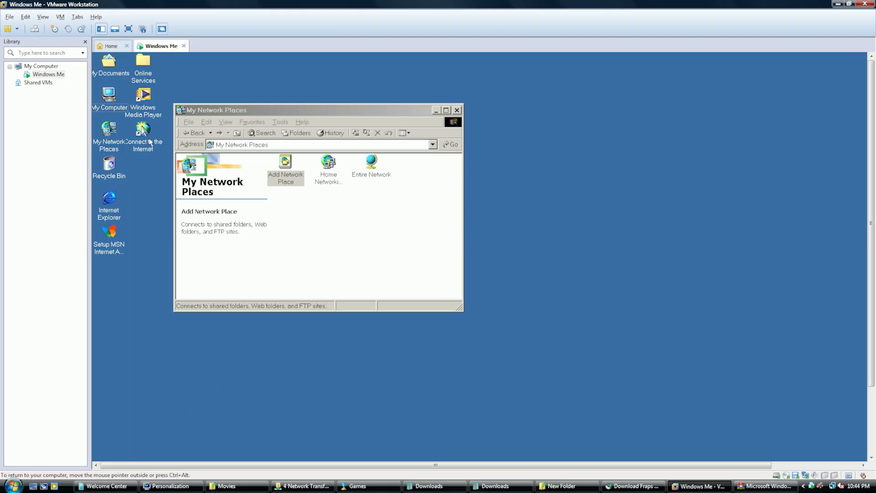
{"action": "left_click", "coordinate": [128, 28]}
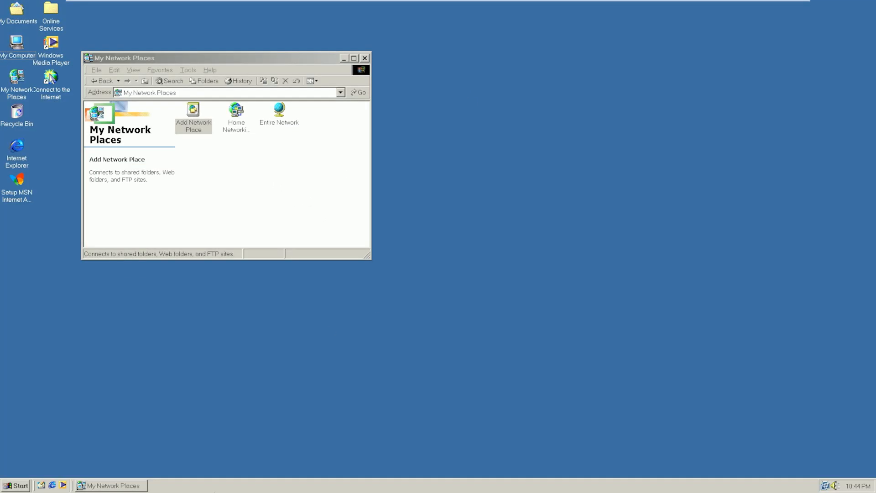
{"action": "left_click", "coordinate": [22, 486]}
{"action": "left_click", "coordinate": [50, 471]}
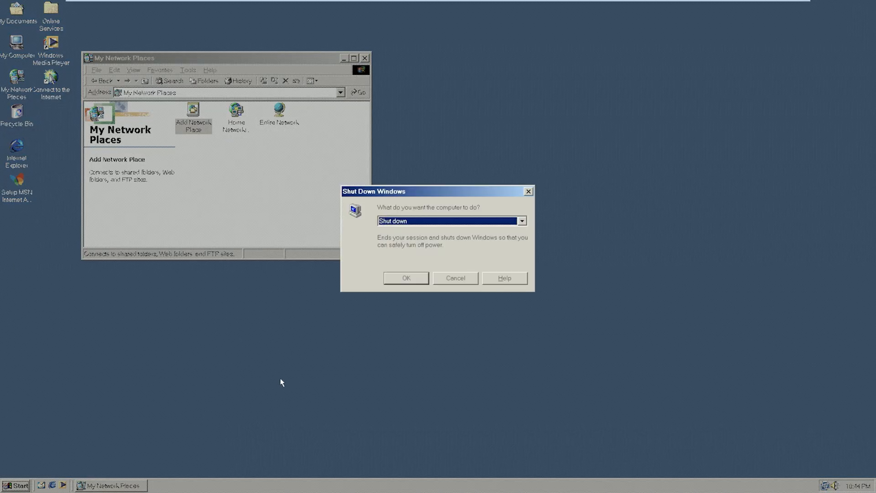
{"action": "left_click", "coordinate": [406, 280]}
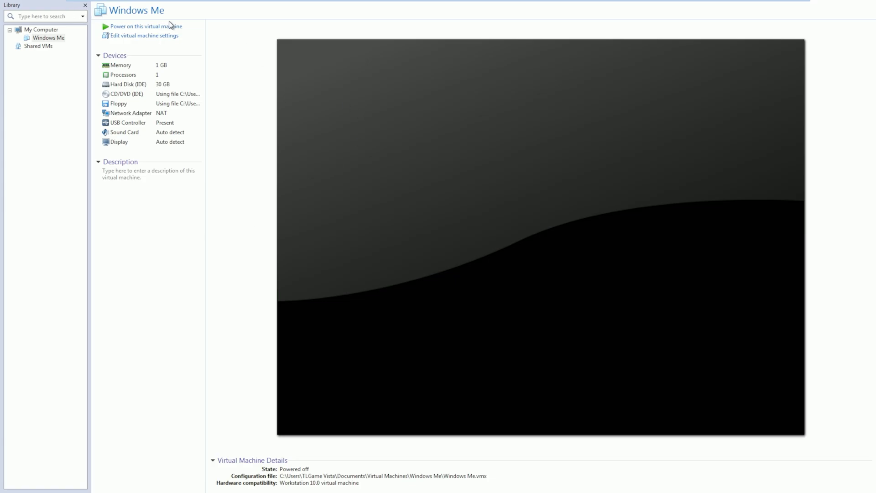
{"action": "mouse_move", "coordinate": [744, 14]}
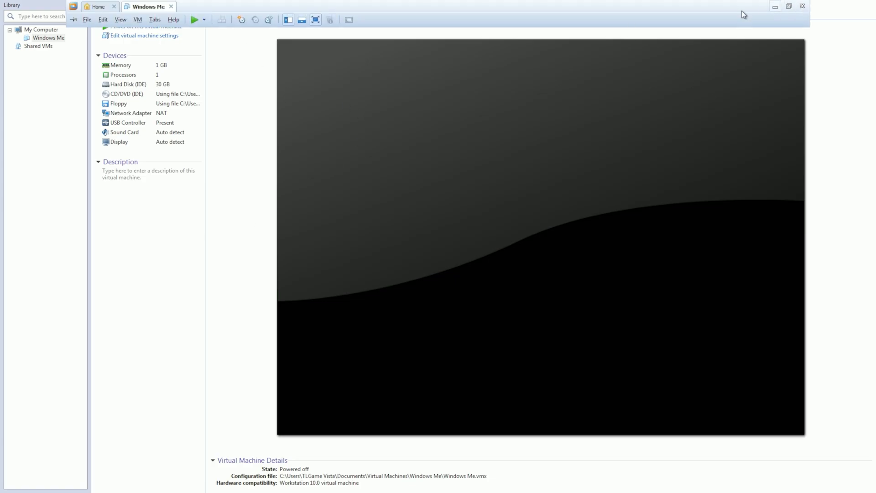
{"action": "left_click", "coordinate": [317, 20]}
Check the general options in the Windows Me virtual machine's settings and close them unchanged.
{"action": "right_click", "coordinate": [34, 73]}
{"action": "left_click", "coordinate": [60, 230]}
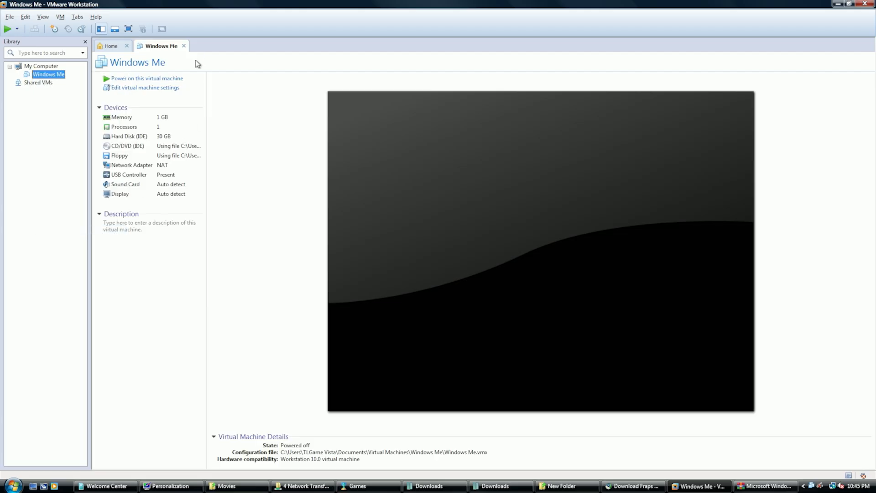
{"action": "left_click", "coordinate": [322, 118]}
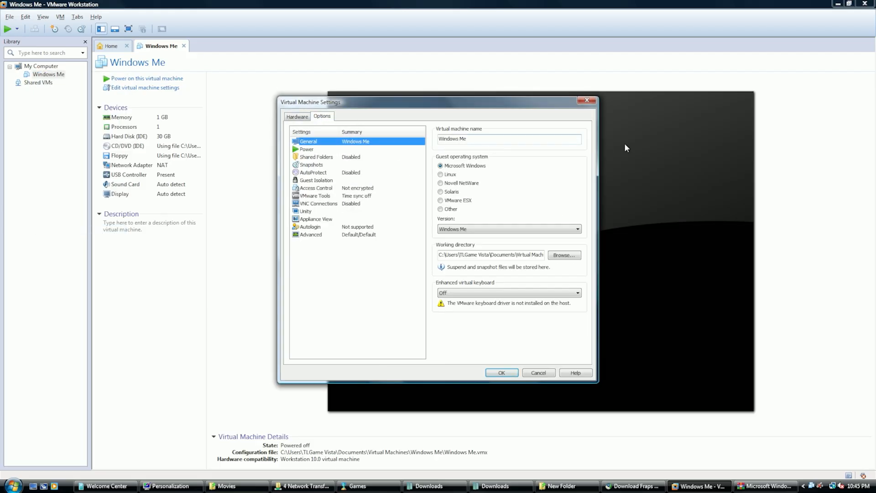
{"action": "left_click", "coordinate": [587, 100]}
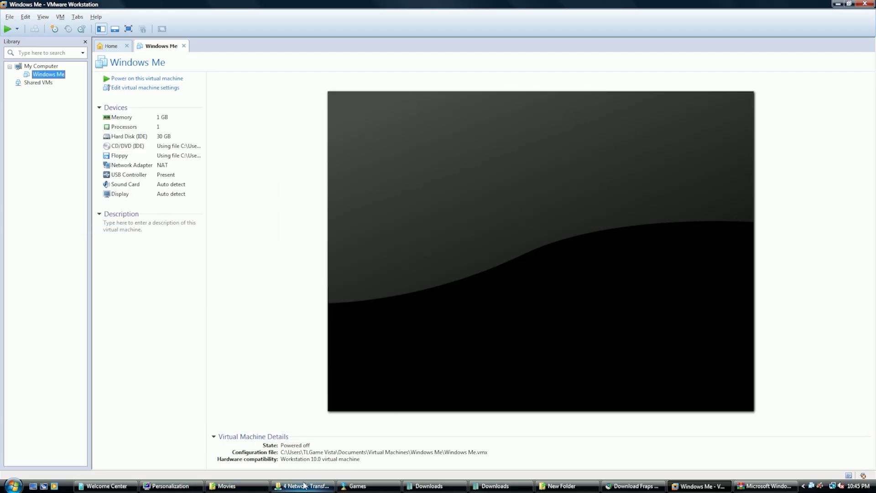
In Windows Explorer, browse from Local Disk (C:) through the user's Documents folder to Virtual Machines\Windows Me.
{"action": "left_click", "coordinate": [561, 485]}
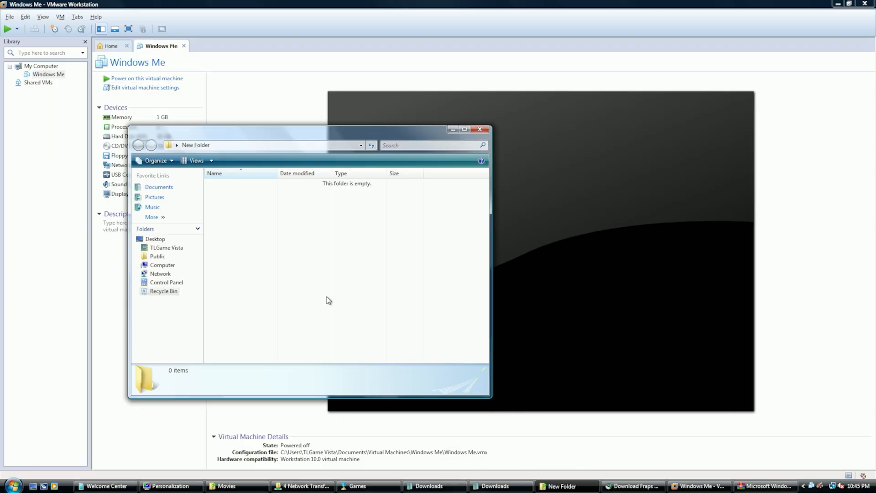
{"action": "left_click", "coordinate": [168, 240]}
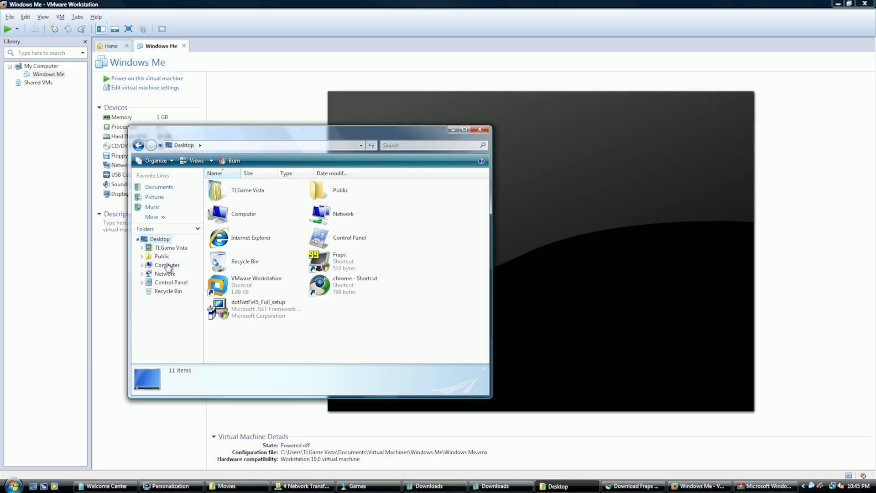
{"action": "left_click", "coordinate": [167, 266]}
{"action": "double_click", "coordinate": [257, 209]}
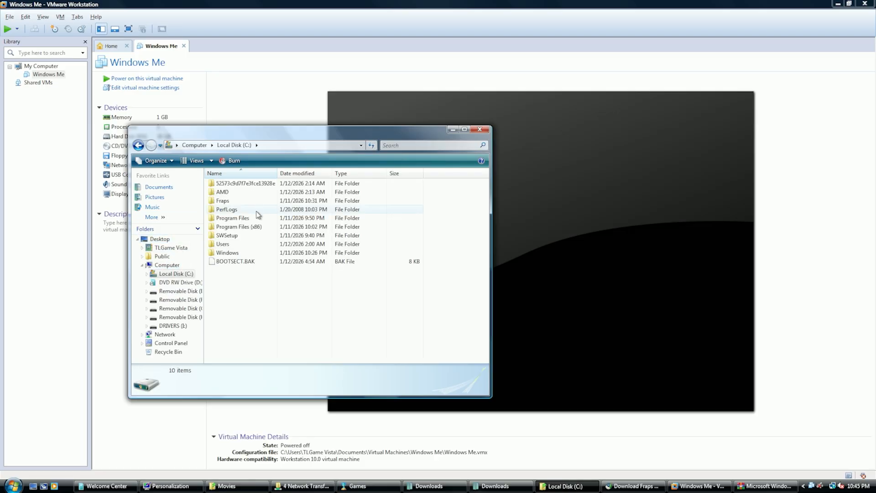
{"action": "double_click", "coordinate": [234, 244]}
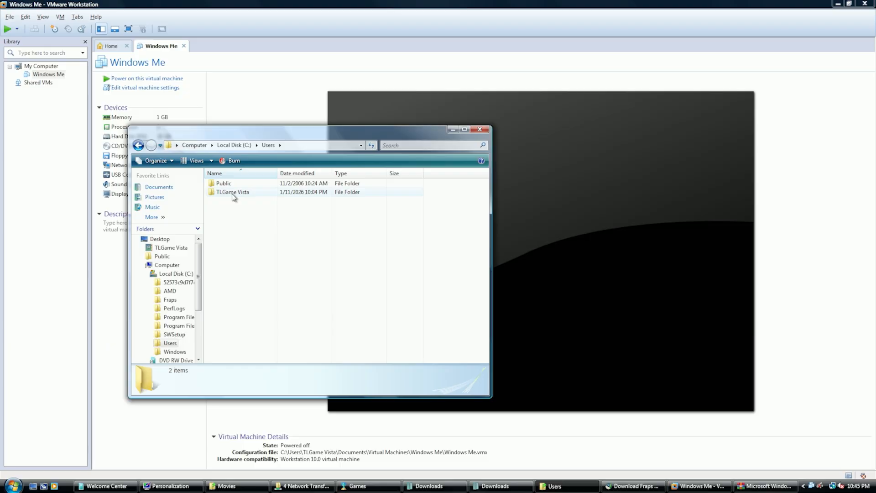
{"action": "double_click", "coordinate": [231, 183]}
{"action": "key", "text": "BackSpace"}
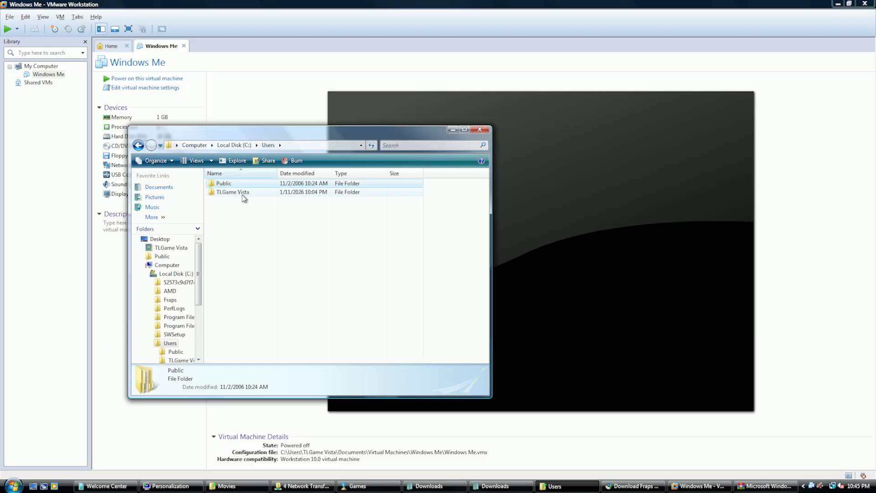
{"action": "double_click", "coordinate": [243, 194]}
{"action": "double_click", "coordinate": [243, 197]}
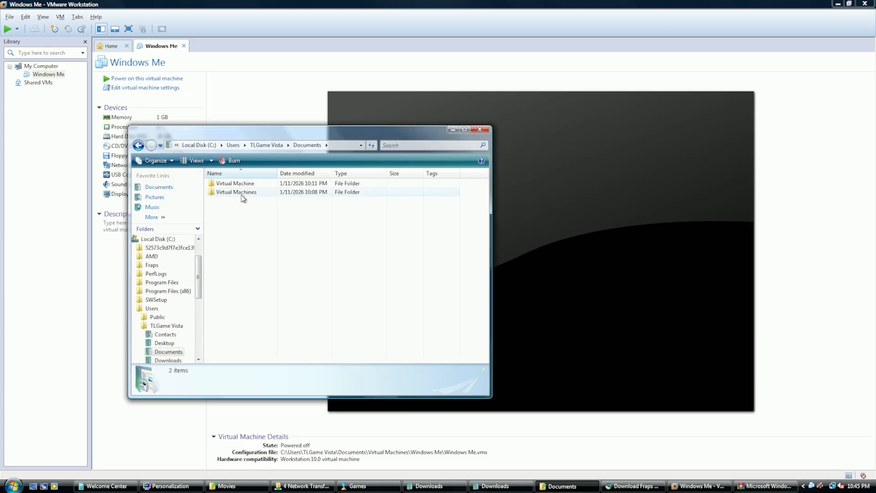
{"action": "double_click", "coordinate": [243, 197]}
{"action": "double_click", "coordinate": [241, 185]}
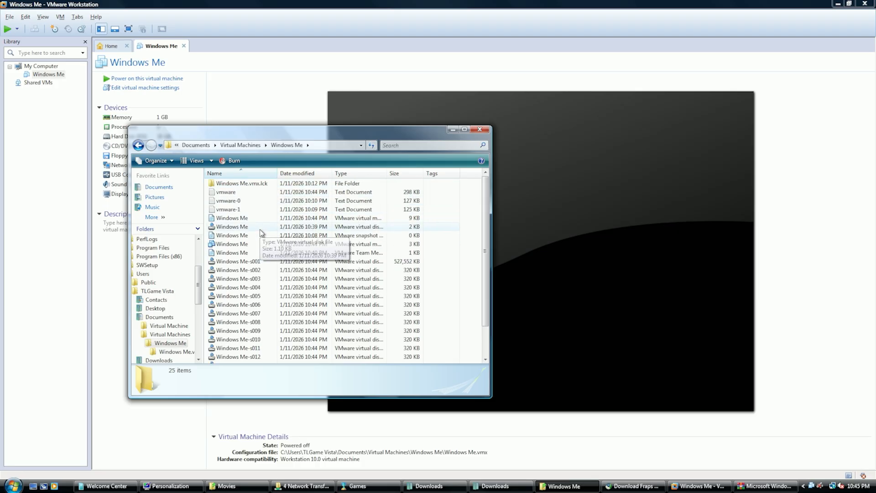
Look inside the Windows Me.vmx.lck folder and return to the Windows Me folder.
{"action": "double_click", "coordinate": [246, 184]}
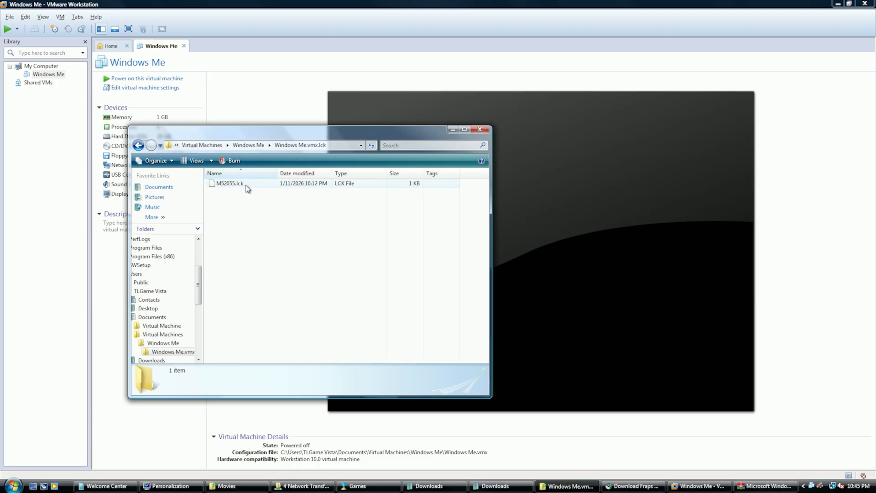
{"action": "key", "text": "BackSpace"}
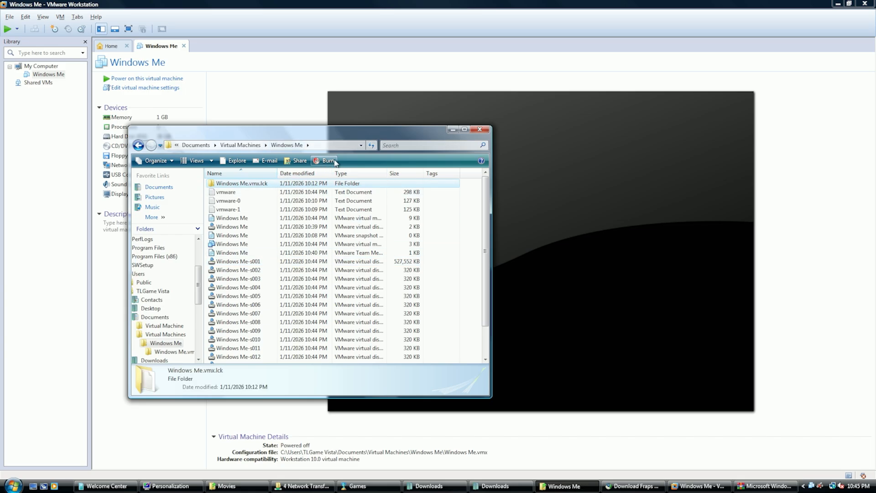
{"action": "right_click", "coordinate": [467, 211]}
{"action": "left_click", "coordinate": [454, 256]}
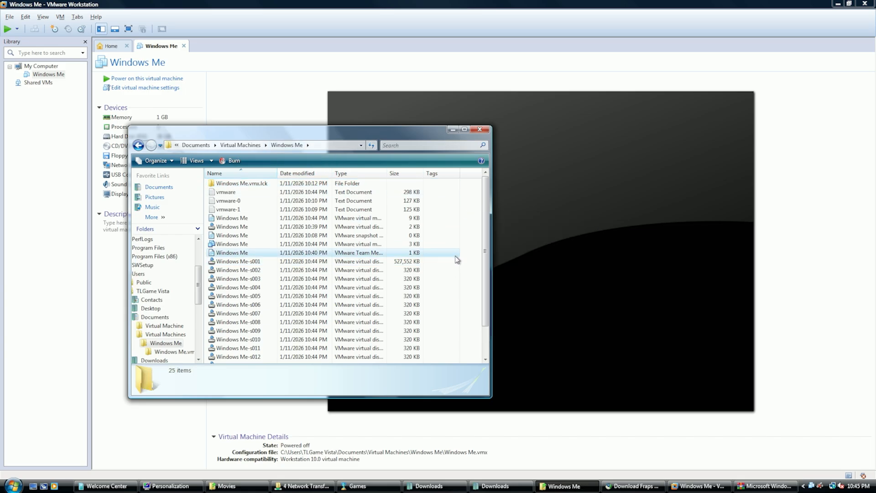
Turn off "Hide extensions for known file types" in Folder Options and apply the change.
{"action": "key", "text": "alt"}
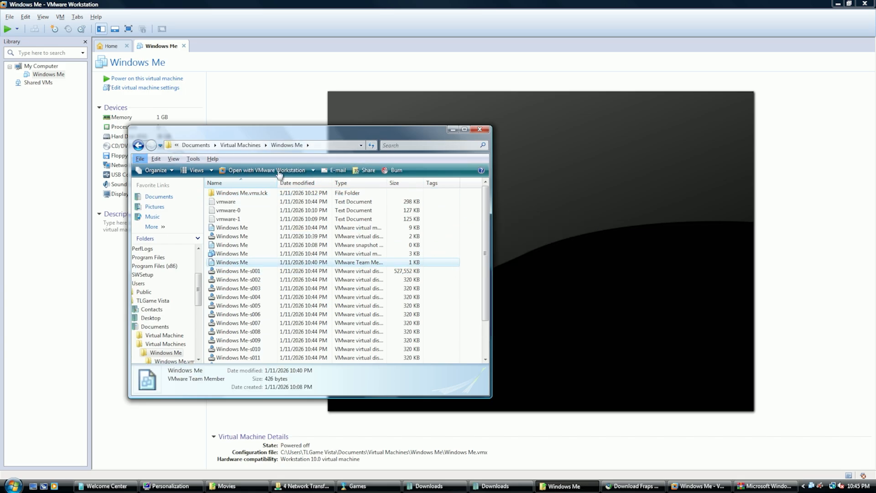
{"action": "left_click", "coordinate": [193, 158]}
{"action": "left_click", "coordinate": [218, 203]}
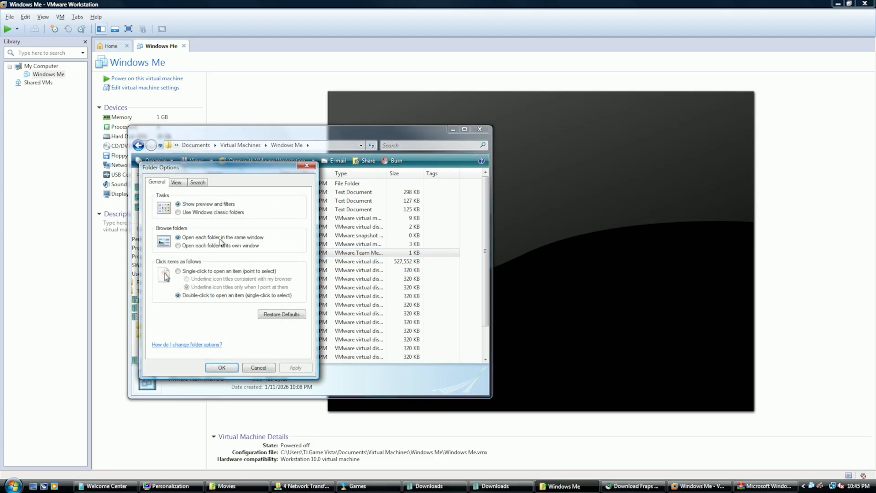
{"action": "left_click", "coordinate": [177, 182]}
{"action": "left_click", "coordinate": [190, 182]}
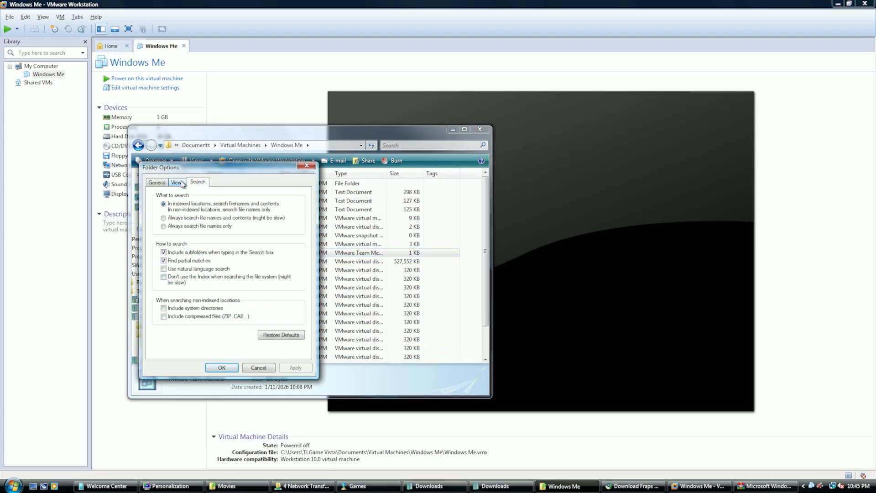
{"action": "left_click", "coordinate": [157, 182]}
{"action": "left_click", "coordinate": [176, 182]}
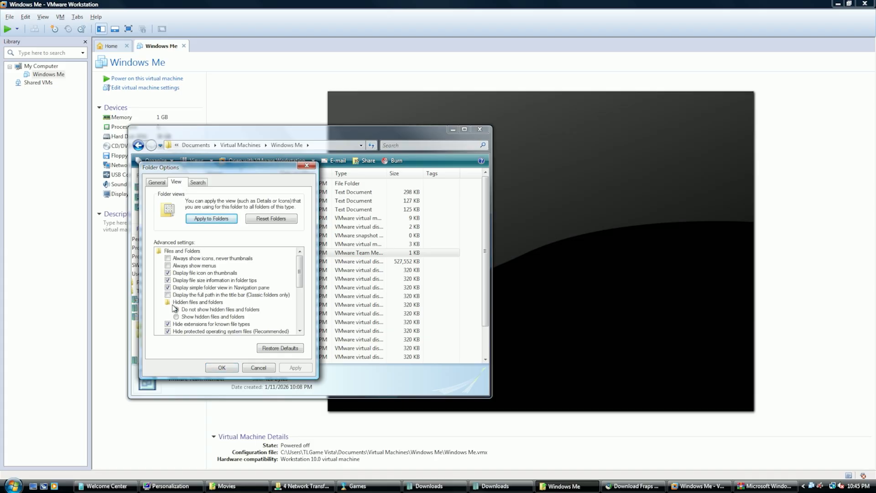
{"action": "left_click", "coordinate": [173, 324]}
{"action": "left_click", "coordinate": [292, 367]}
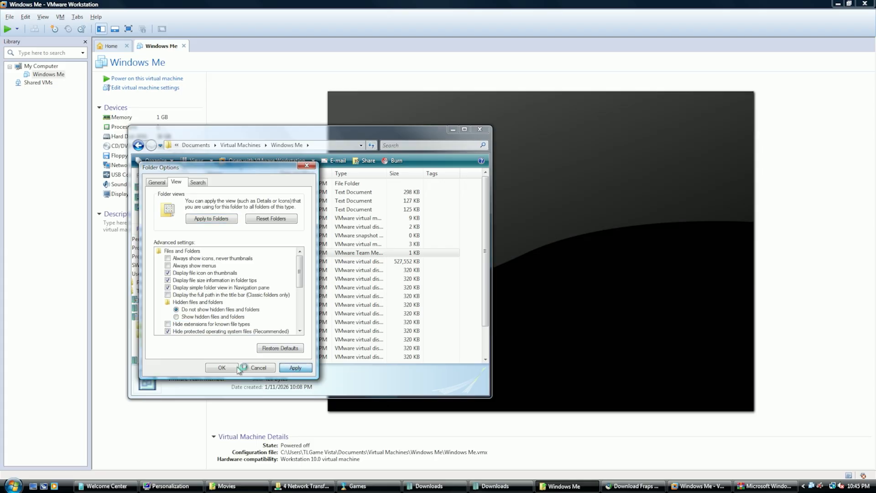
{"action": "left_click", "coordinate": [222, 368]}
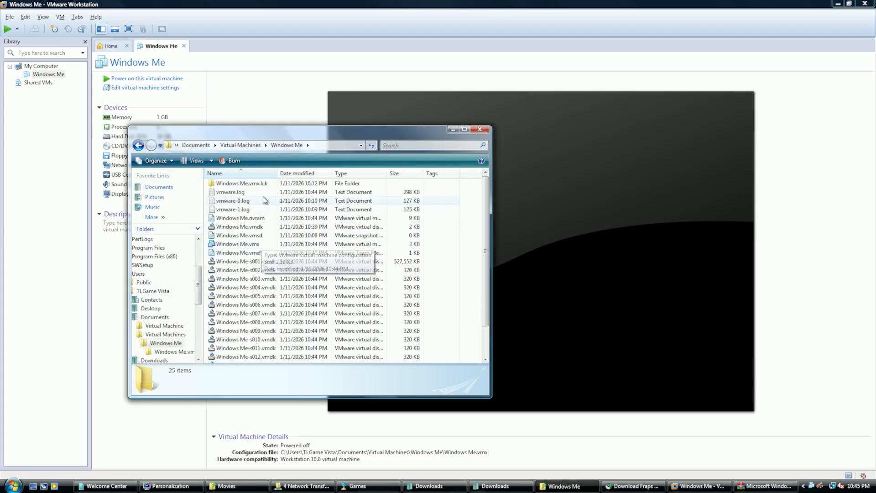
Map the Windows Me.vmdk virtual disk to drive Z: in read-only mode and open its My Documents folder.
{"action": "scroll", "coordinate": [286, 235], "scroll_direction": "down", "scroll_amount": 1}
{"action": "scroll", "coordinate": [286, 236], "scroll_direction": "up", "scroll_amount": 1}
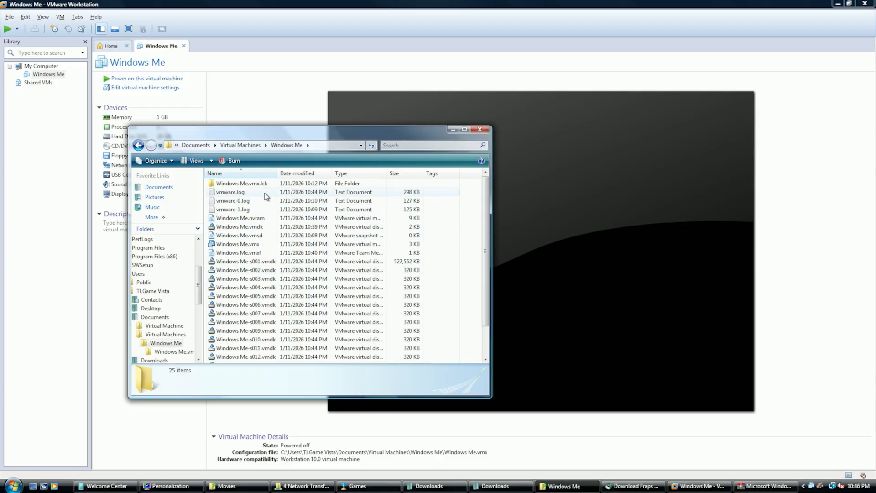
{"action": "double_click", "coordinate": [269, 228]}
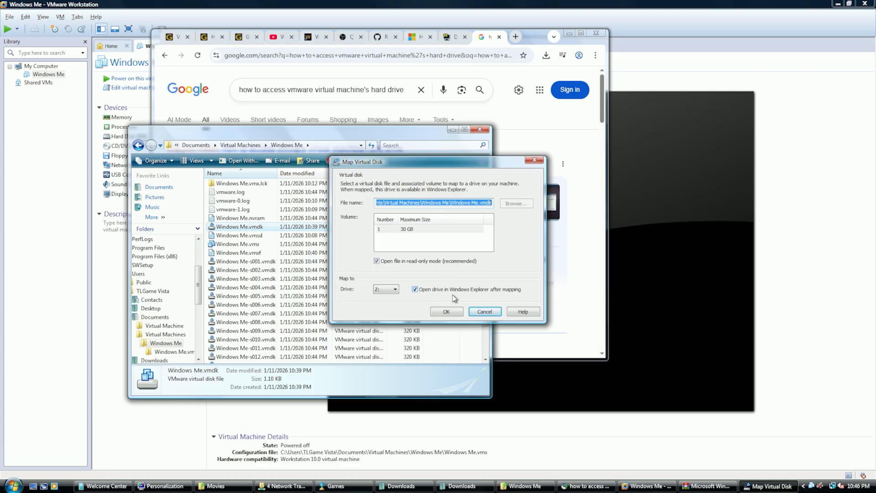
{"action": "left_click", "coordinate": [447, 312]}
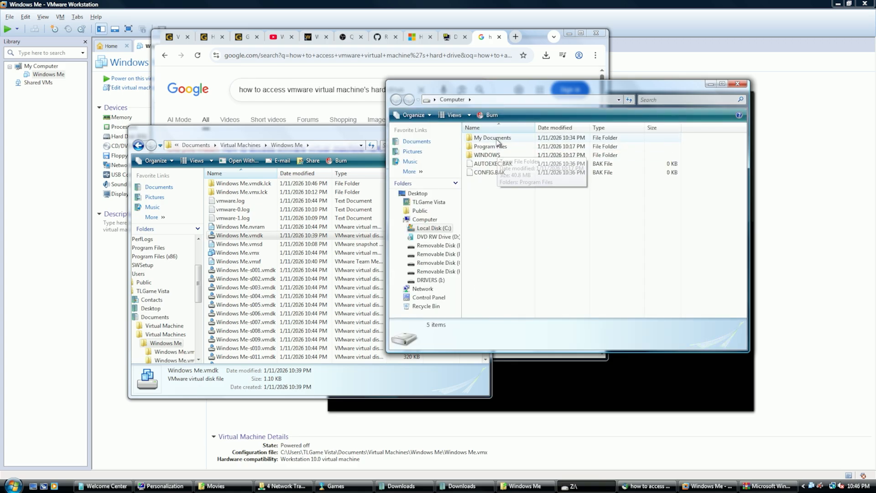
{"action": "left_click", "coordinate": [497, 139]}
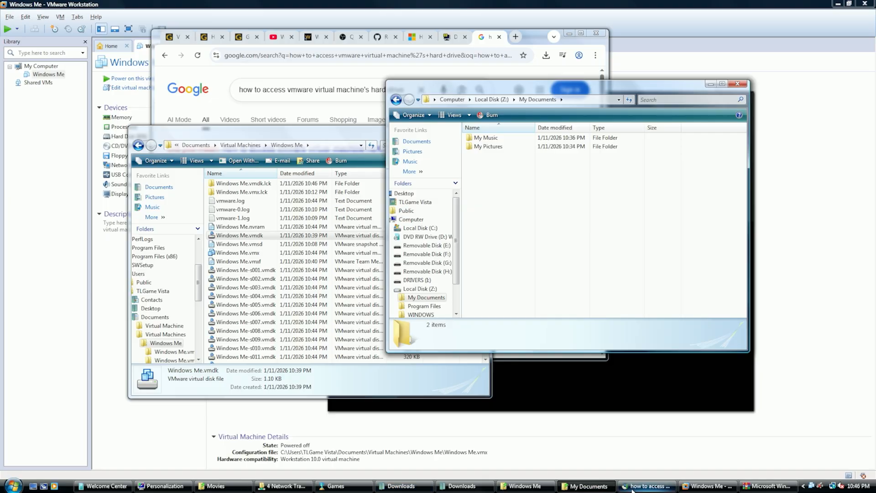
Try to move Windows Vista Video.avi from the Movies folder into My Documents on drive Z:, and close the drive's window.
{"action": "left_click", "coordinate": [520, 485]}
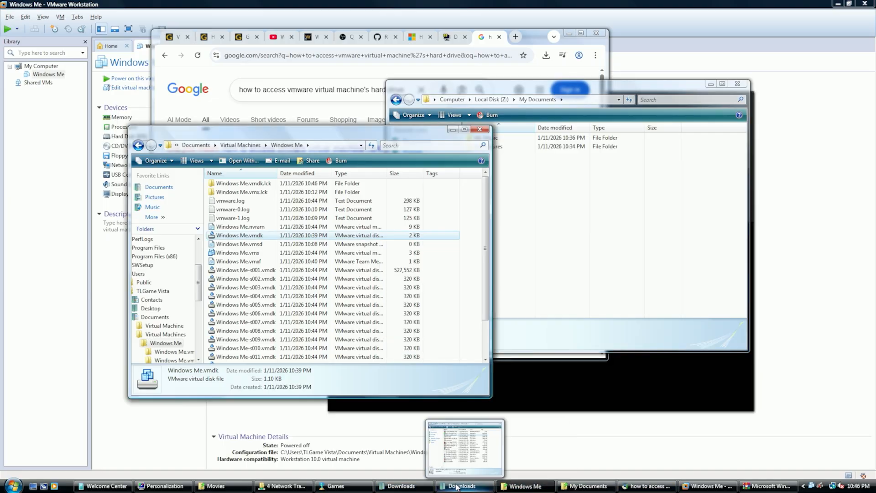
{"action": "left_click", "coordinate": [216, 485]}
{"action": "left_click_drag", "start_coordinate": [350, 323], "coordinate": [607, 221]}
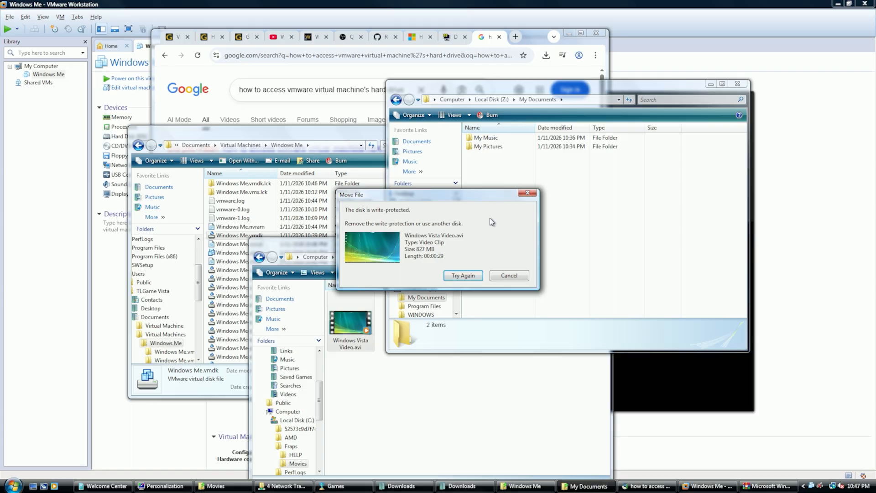
{"action": "left_click", "coordinate": [506, 276]}
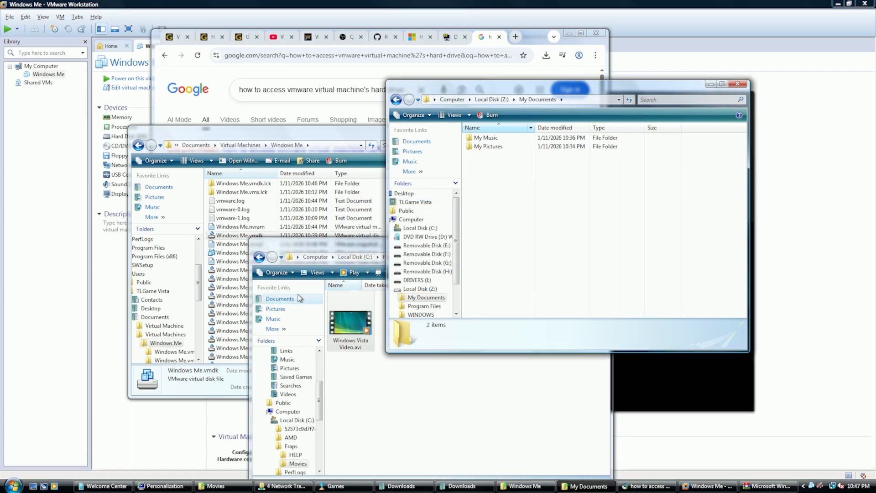
{"action": "left_click", "coordinate": [738, 84]}
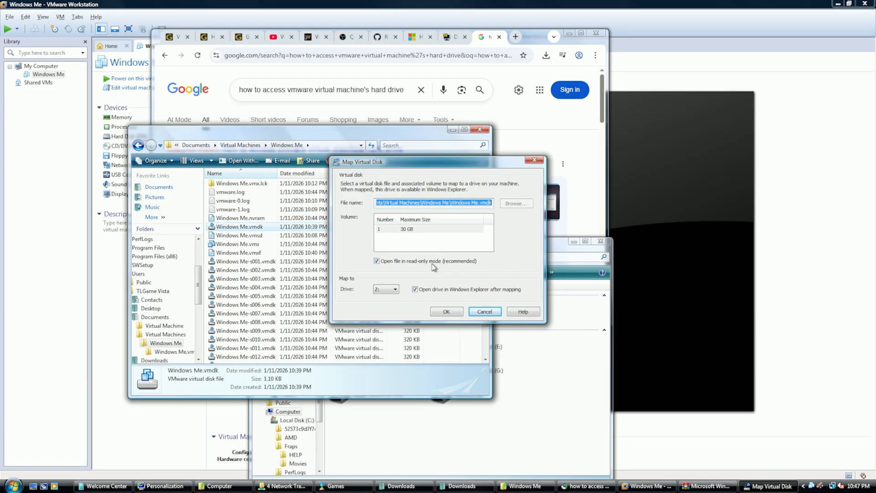
Map the Windows Me.vmdk virtual disk to drive Z: with read-only mode turned off, and open its My Documents folder.
{"action": "left_click", "coordinate": [431, 263]}
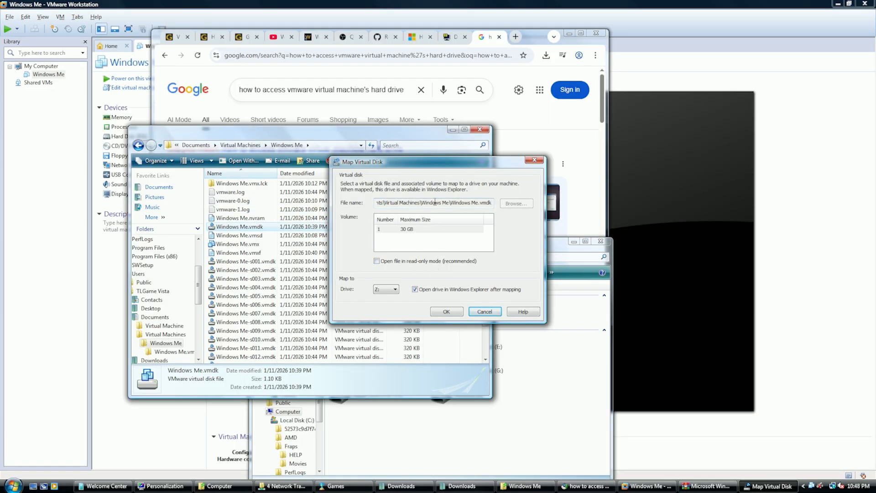
{"action": "left_click", "coordinate": [446, 312]}
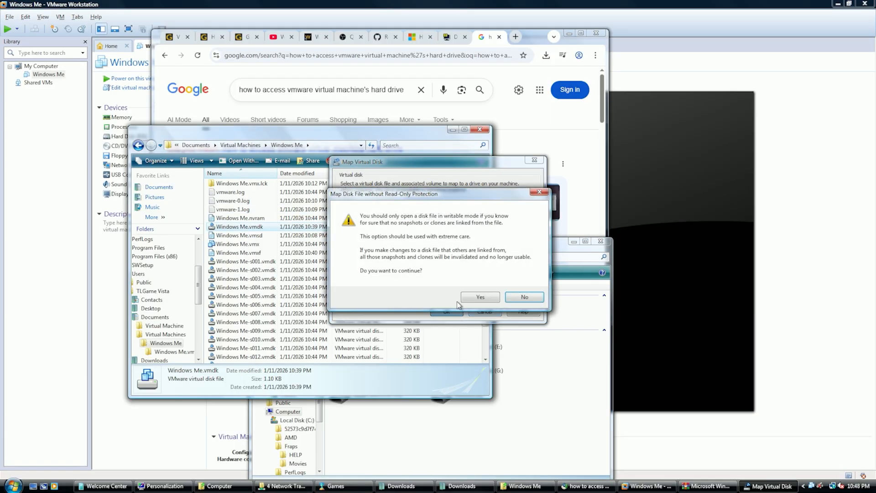
{"action": "left_click", "coordinate": [480, 297]}
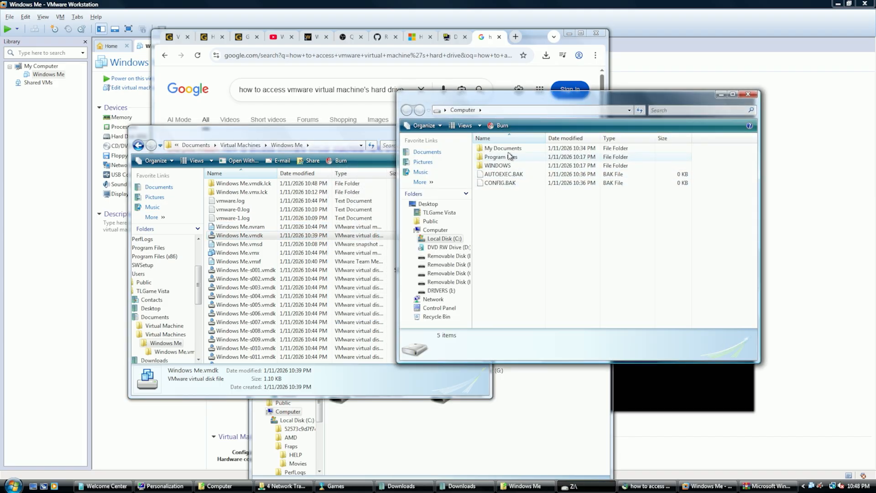
{"action": "double_click", "coordinate": [501, 149]}
Move Windows Vista Video.avi from the Movies folder into My Documents on drive Z:, and close the drive's window.
{"action": "left_click", "coordinate": [542, 371]}
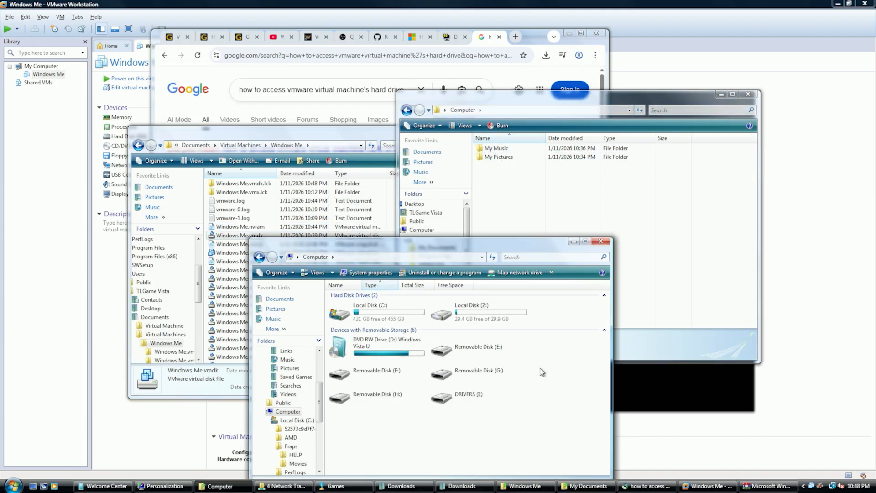
{"action": "mouse_move", "coordinate": [474, 487]}
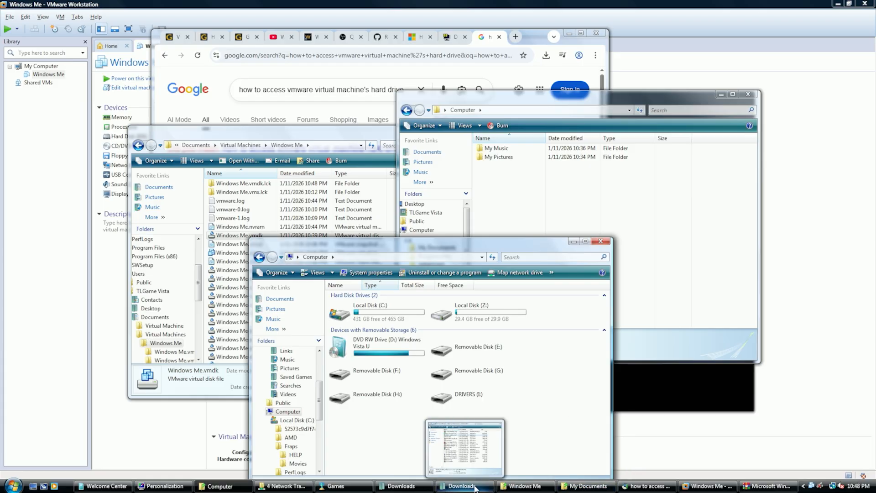
{"action": "left_click", "coordinate": [525, 486]}
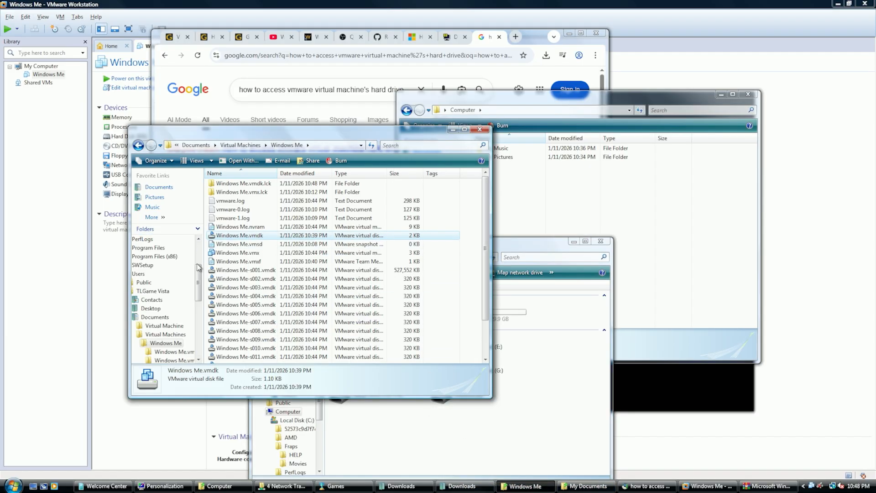
{"action": "scroll", "coordinate": [198, 267], "scroll_direction": "down", "scroll_amount": 2}
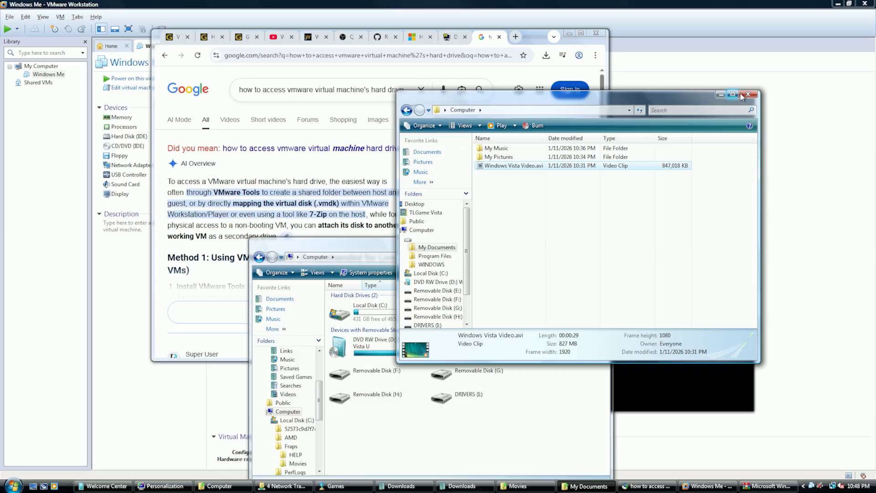
{"action": "left_click", "coordinate": [748, 94]}
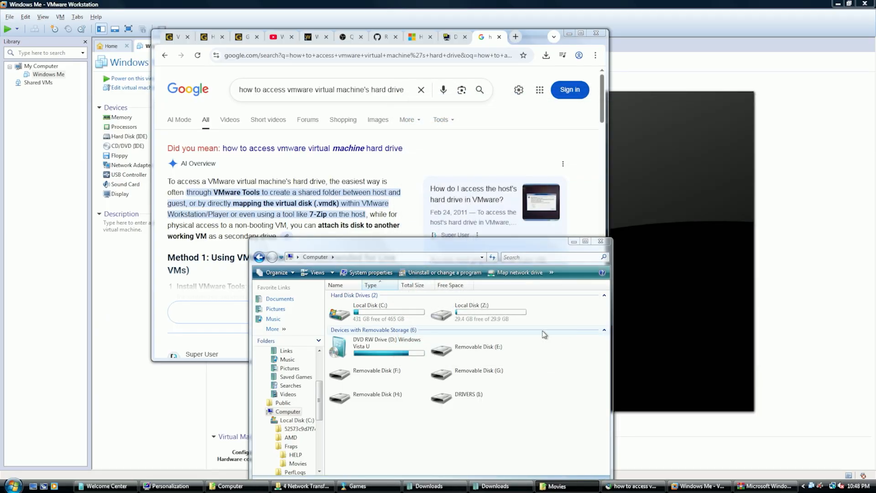
Open the Windows Me folder under Documents, Virtual Machines, and disconnect the Windows Me.vmdk virtual disk.
{"action": "right_click", "coordinate": [498, 314]}
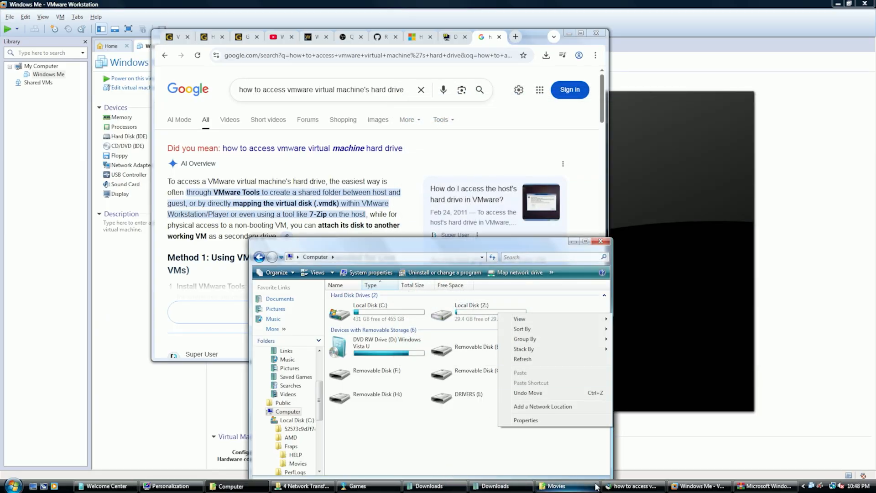
{"action": "left_click", "coordinate": [571, 486]}
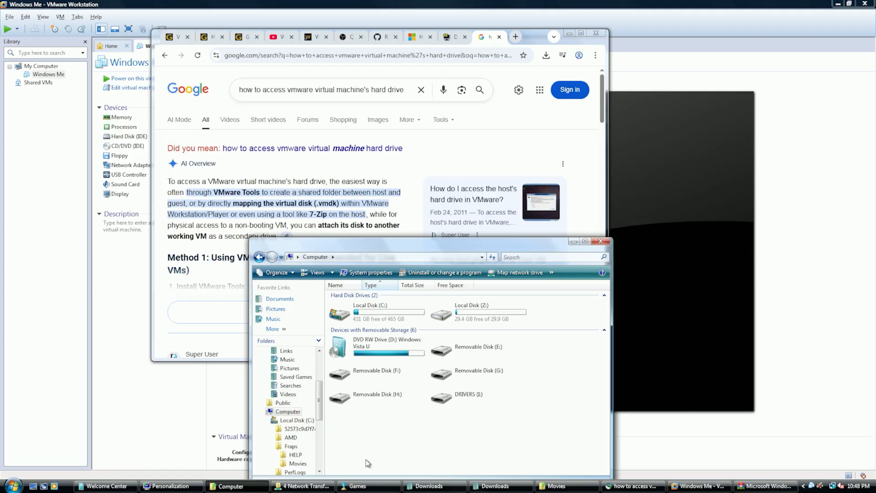
{"action": "left_click", "coordinate": [301, 486]}
{"action": "left_click", "coordinate": [246, 487]}
{"action": "left_click", "coordinate": [246, 487]}
{"action": "scroll", "coordinate": [318, 390], "scroll_direction": "up", "scroll_amount": 3}
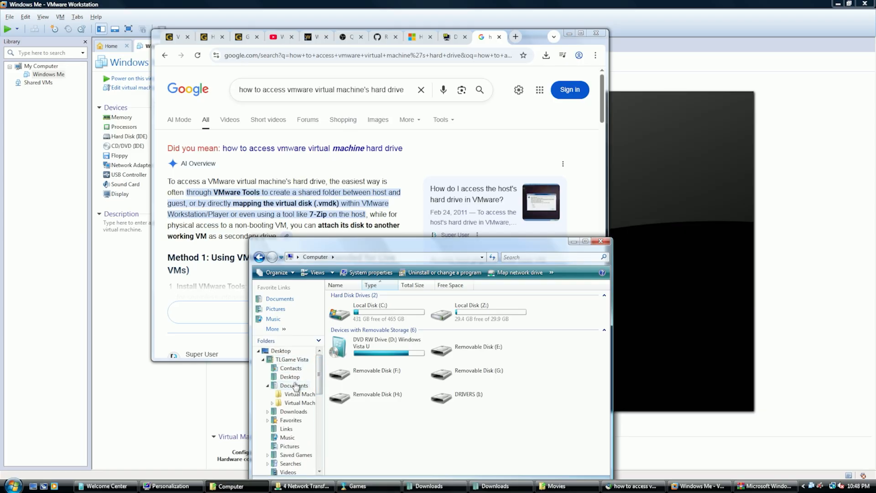
{"action": "left_click", "coordinate": [295, 385]}
{"action": "double_click", "coordinate": [362, 304]}
{"action": "double_click", "coordinate": [358, 296]}
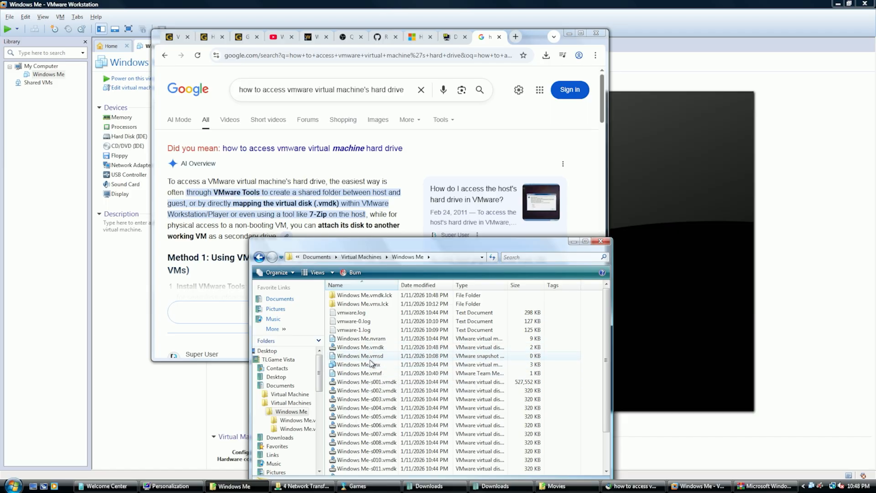
{"action": "right_click", "coordinate": [372, 347]}
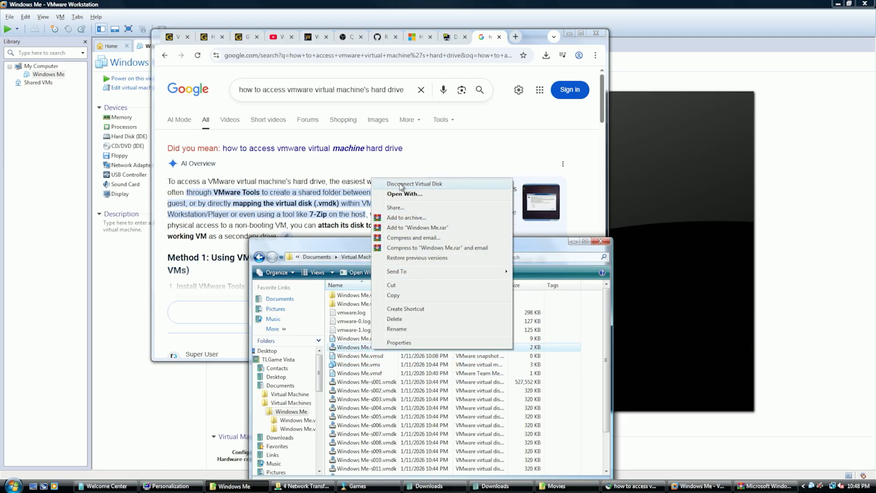
{"action": "left_click", "coordinate": [401, 184]}
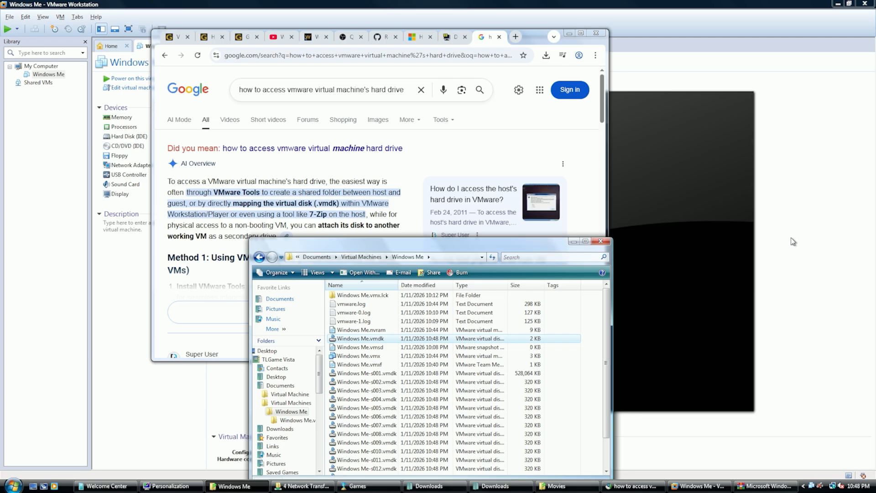
Power on the Windows Me virtual machine and try to play Windows Vista Video from My Documents in Windows Media Player.
{"action": "left_click", "coordinate": [791, 252]}
{"action": "left_click", "coordinate": [144, 83]}
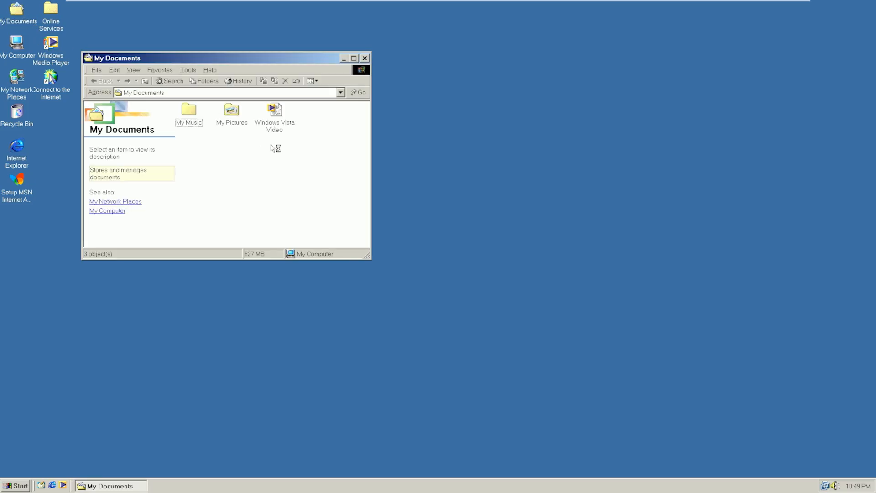
{"action": "double_click", "coordinate": [276, 113]}
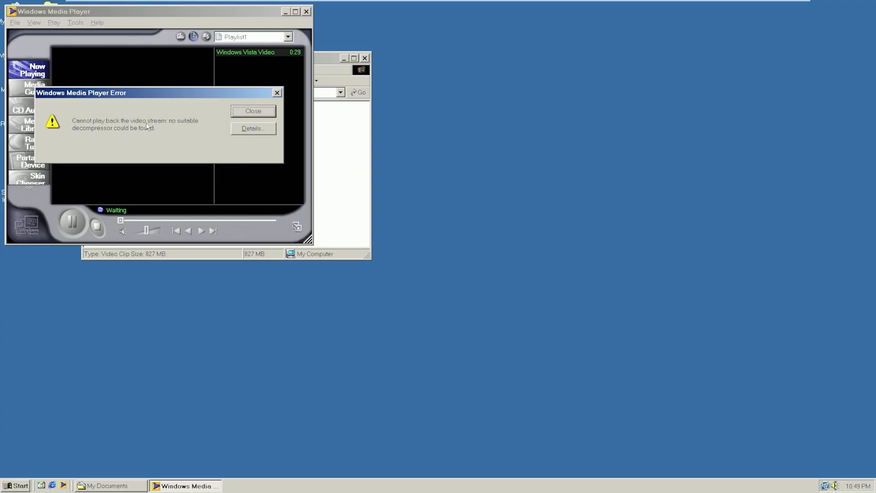
{"action": "left_click", "coordinate": [270, 113]}
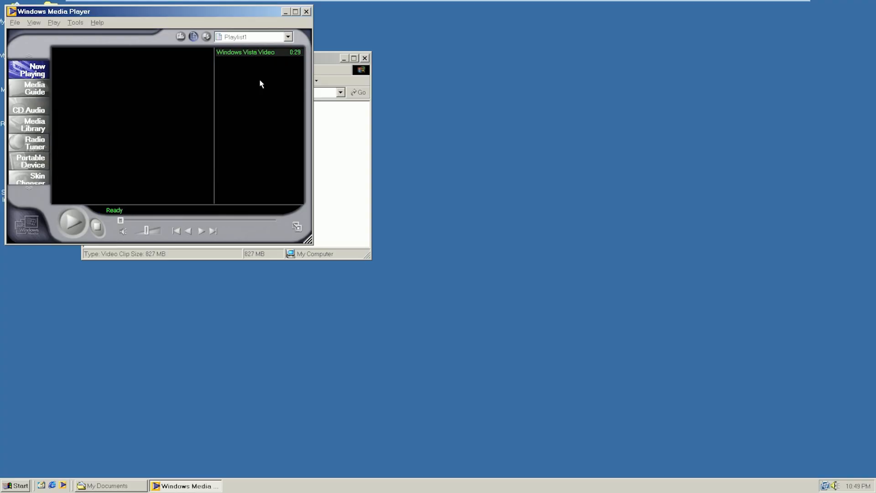
{"action": "left_click", "coordinate": [306, 12]}
{"action": "left_click_drag", "start_coordinate": [313, 53], "coordinate": [744, 62]}
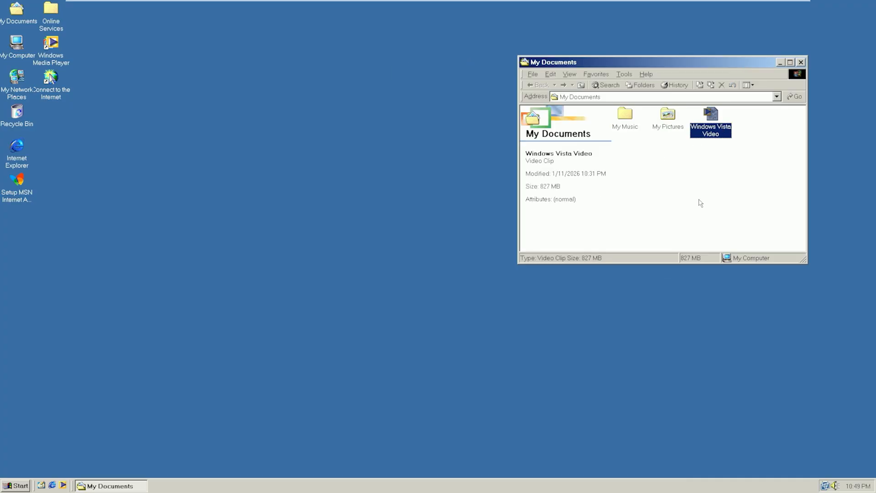
Launch Windows Movie Maker from the Accessories programs and exit its welcome tour.
{"action": "left_click", "coordinate": [253, 207]}
{"action": "left_click", "coordinate": [1, 491]}
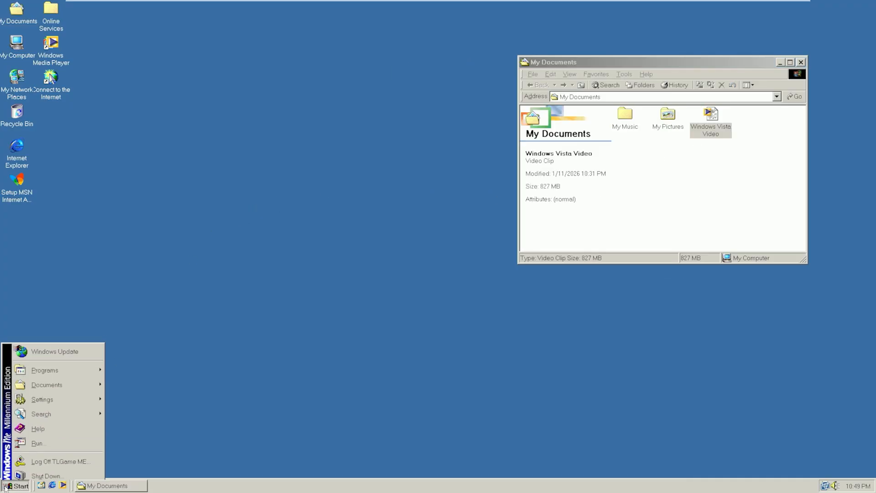
{"action": "mouse_move", "coordinate": [68, 391]}
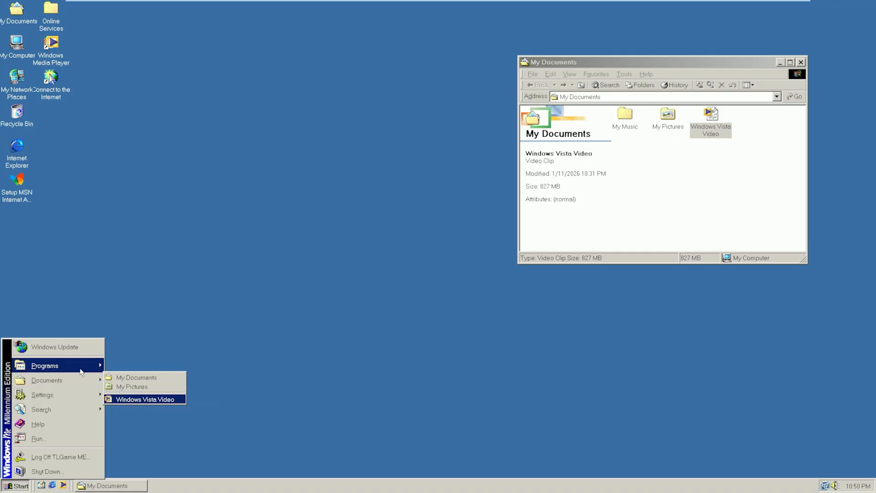
{"action": "mouse_move", "coordinate": [59, 365]}
{"action": "mouse_move", "coordinate": [125, 372]}
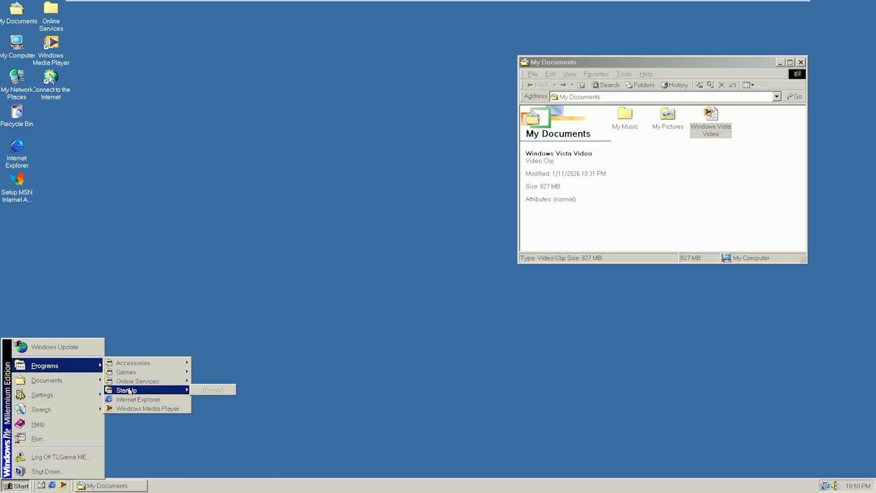
{"action": "mouse_move", "coordinate": [229, 381]}
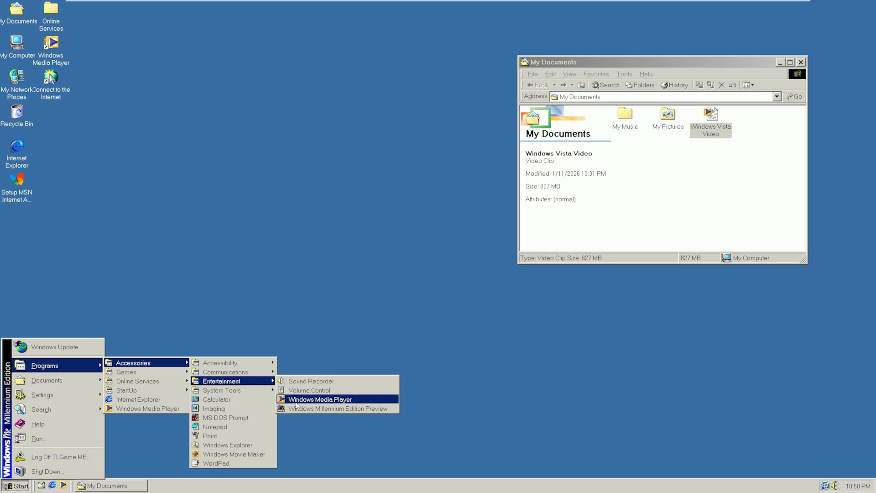
{"action": "mouse_move", "coordinate": [254, 391]}
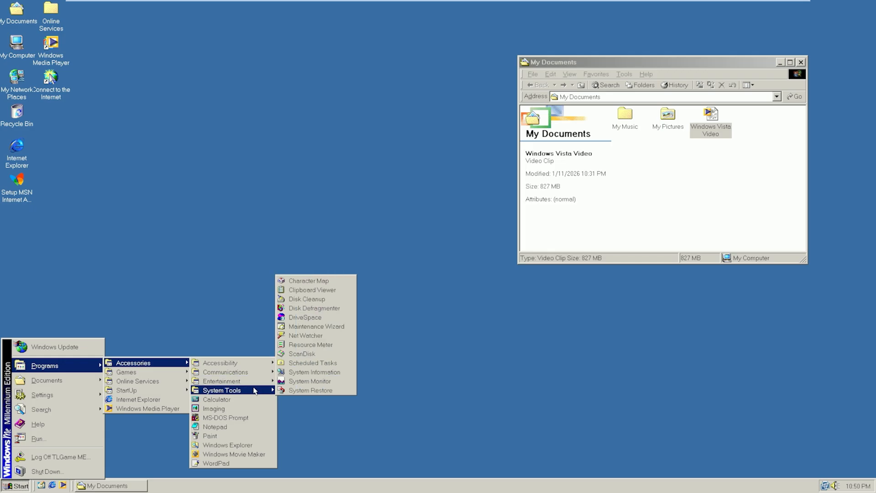
{"action": "left_click", "coordinate": [242, 454]}
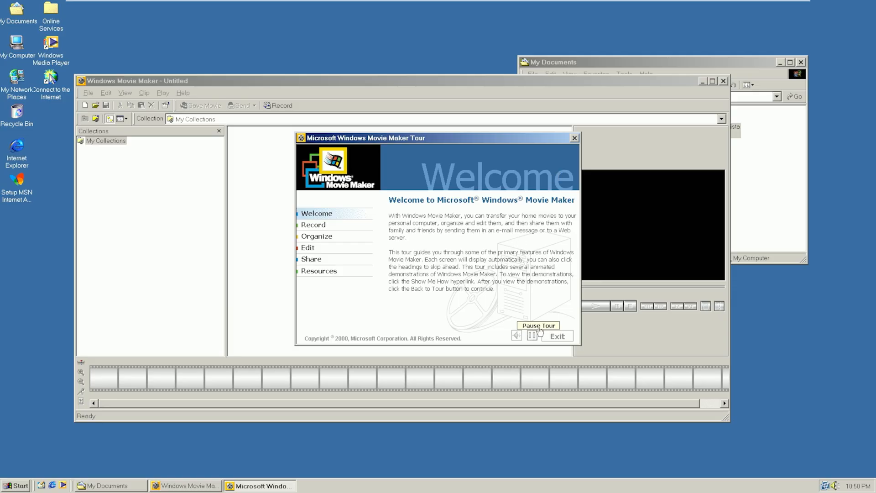
{"action": "left_click", "coordinate": [557, 337]}
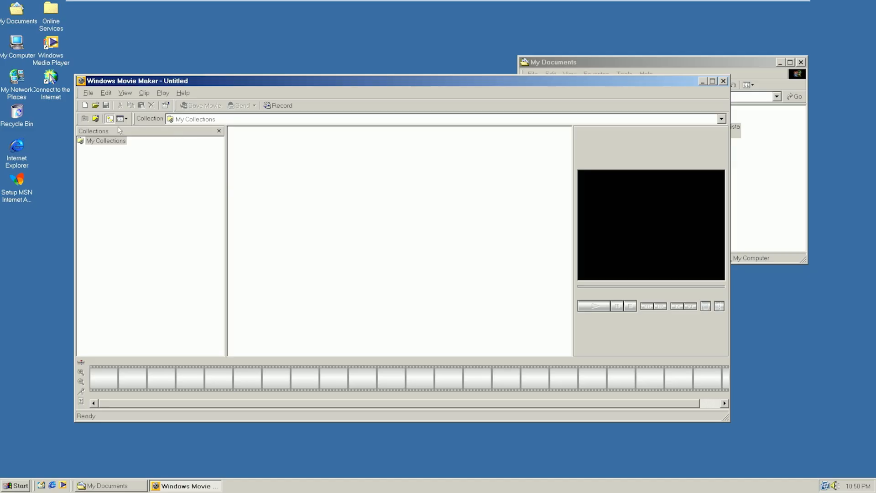
Try to import Windows Vista Video into Windows Movie Maker, and import Windows Movie Maker Sample File from My Videos instead.
{"action": "left_click", "coordinate": [739, 183]}
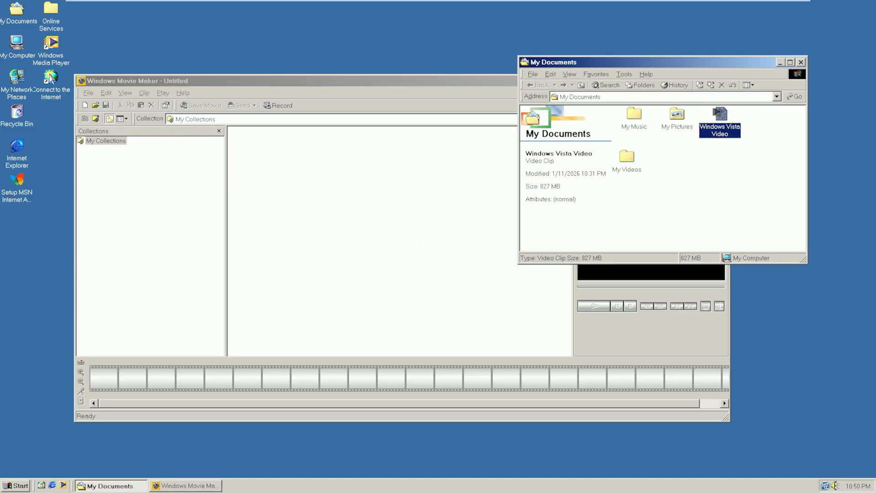
{"action": "left_click_drag", "start_coordinate": [720, 121], "coordinate": [424, 242]}
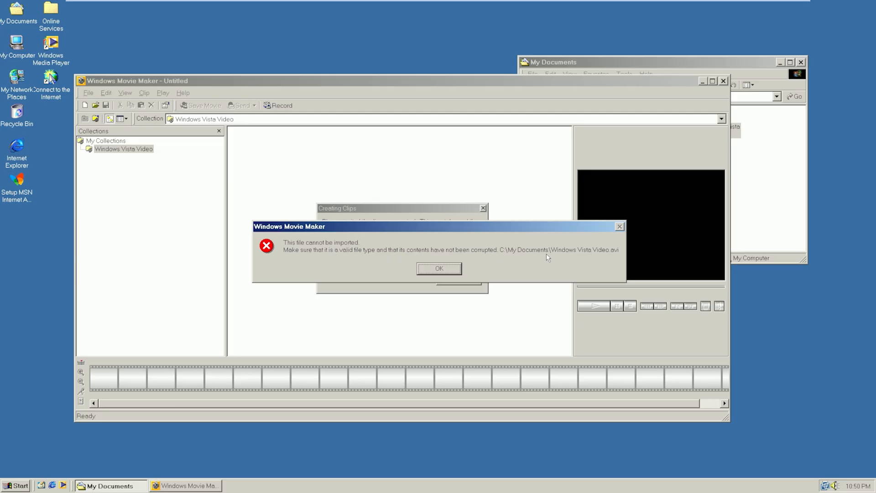
{"action": "left_click", "coordinate": [438, 268]}
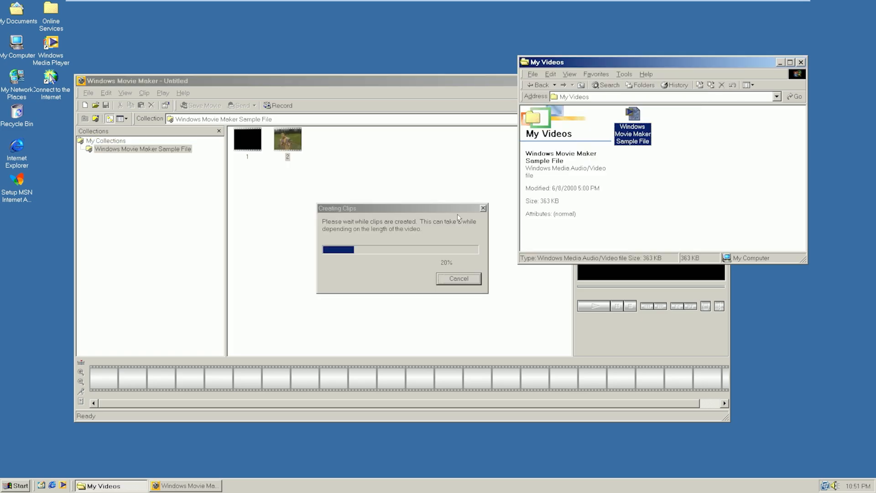
Play clip 3 of the Windows Movie Maker Sample File collection.
{"action": "left_click", "coordinate": [328, 147]}
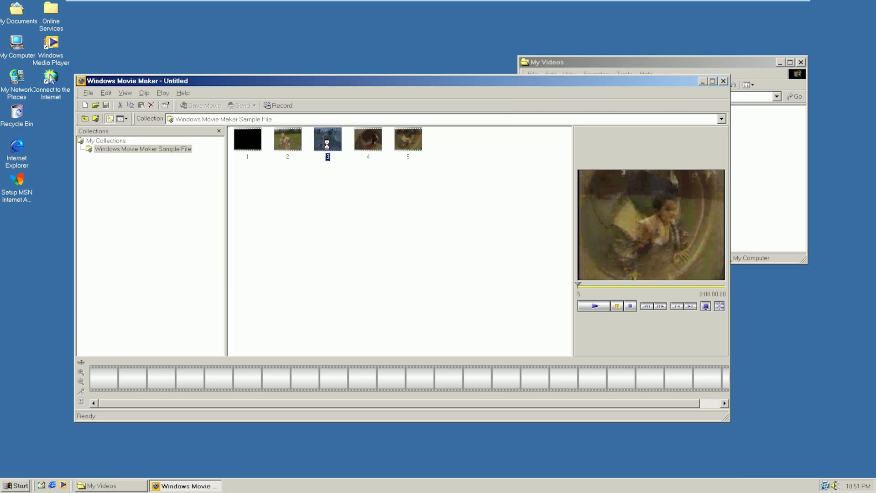
{"action": "double_click", "coordinate": [329, 143]}
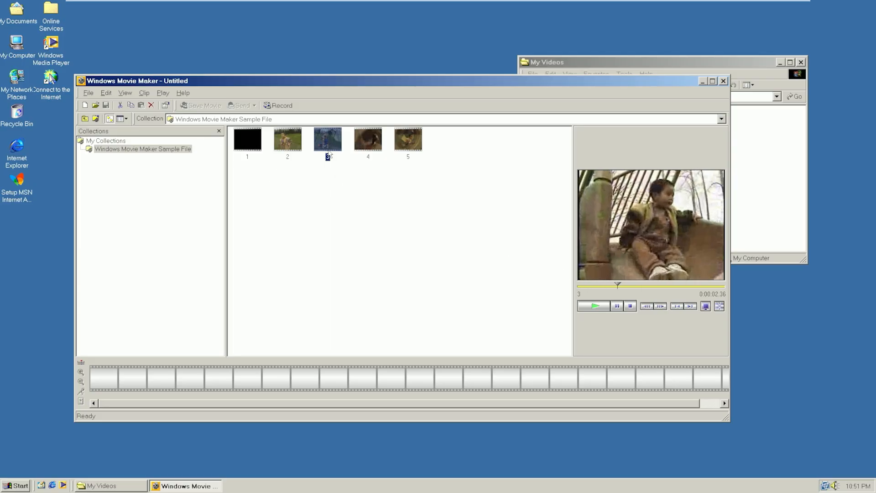
{"action": "right_click", "coordinate": [326, 147]}
{"action": "left_click", "coordinate": [338, 172]}
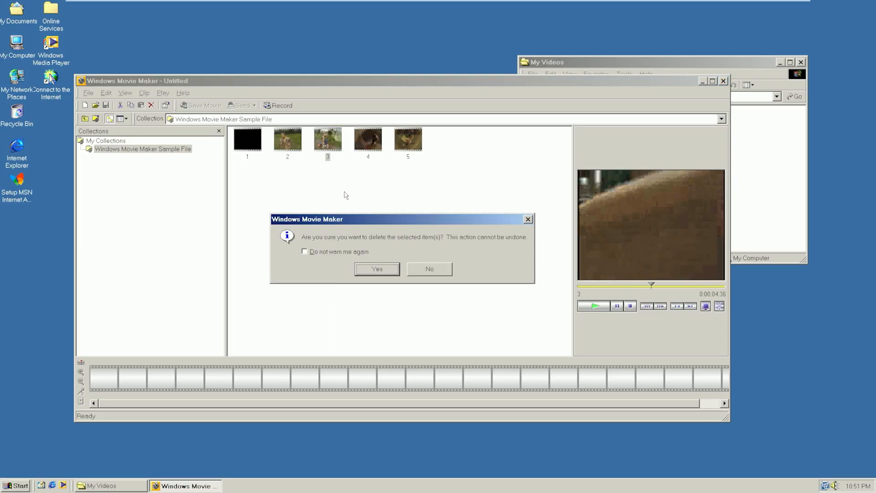
{"action": "key", "text": "Escape"}
{"action": "right_click", "coordinate": [332, 132]}
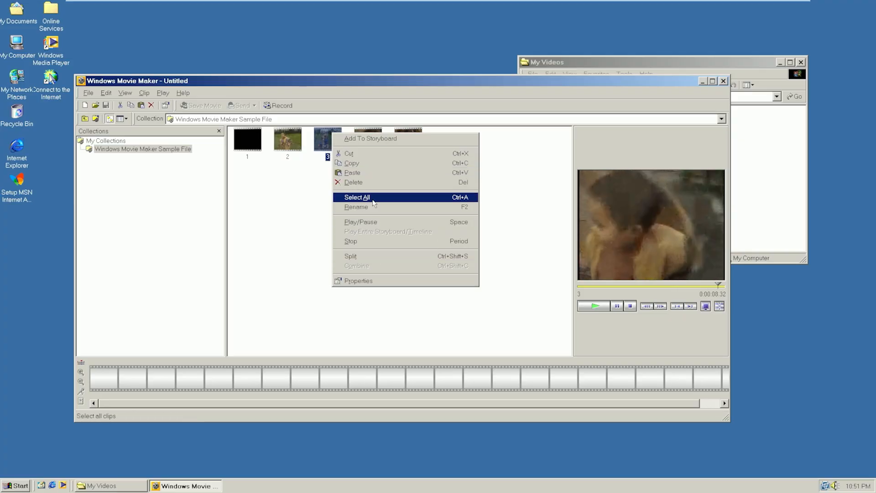
{"action": "left_click", "coordinate": [291, 253]}
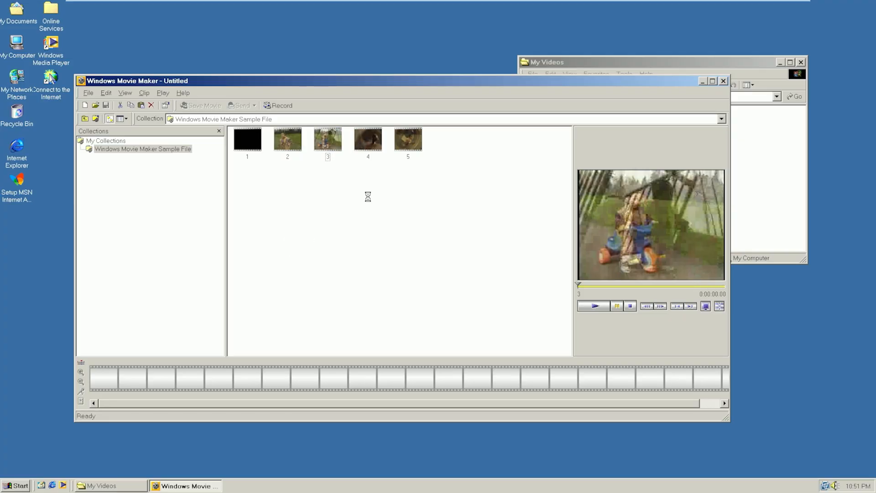
Open the properties of clip 3 in the sample file collection.
{"action": "right_click", "coordinate": [330, 140]}
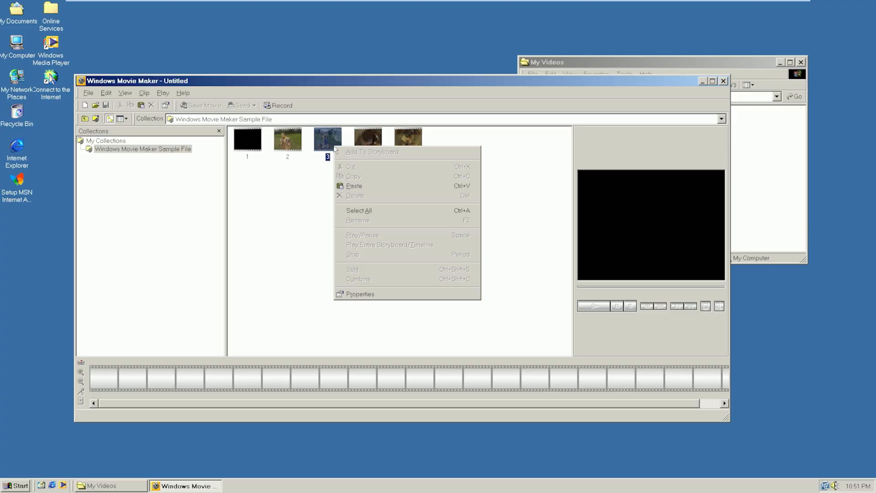
{"action": "left_click", "coordinate": [370, 296]}
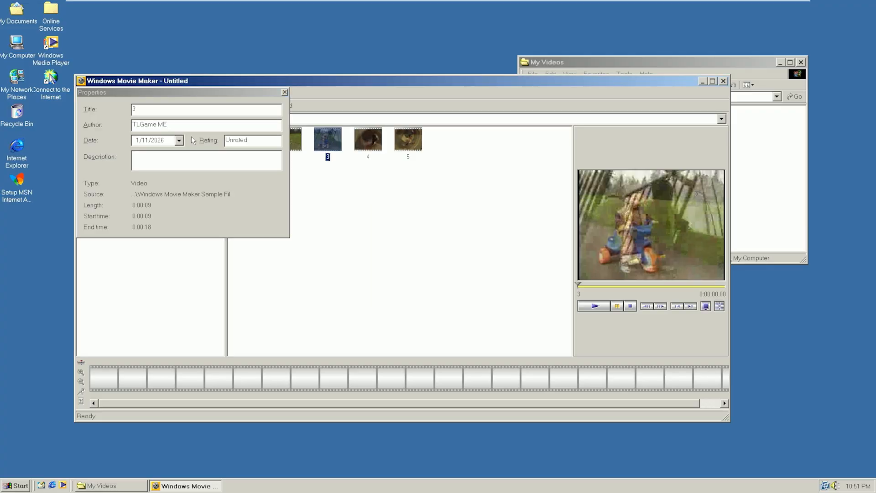
Close the clip 3 properties and reselect the Windows Movie Maker Sample File collection.
{"action": "left_click", "coordinate": [154, 190]}
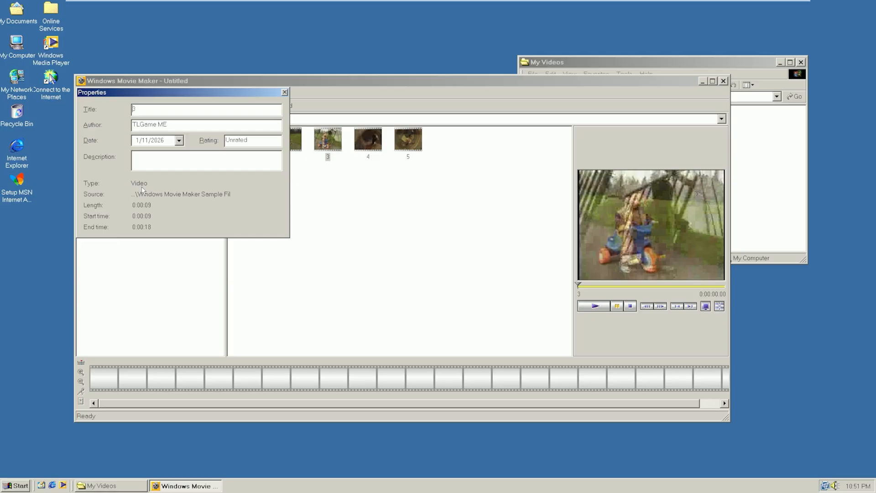
{"action": "left_click", "coordinate": [284, 92]}
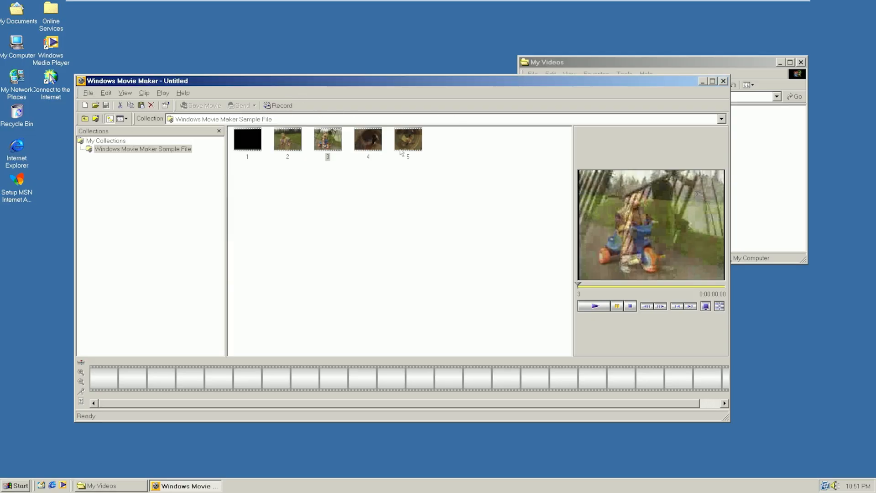
{"action": "left_click", "coordinate": [187, 120]}
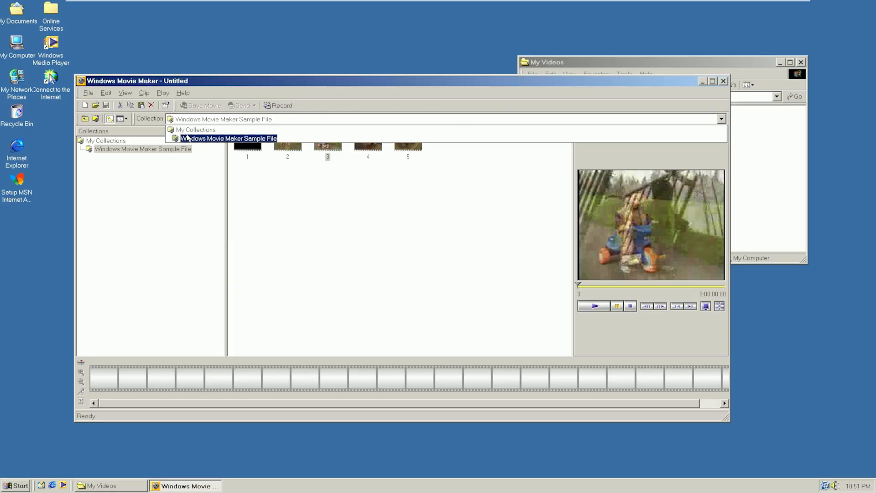
{"action": "left_click", "coordinate": [187, 138]}
{"action": "right_click", "coordinate": [171, 151]}
{"action": "left_click", "coordinate": [204, 228]}
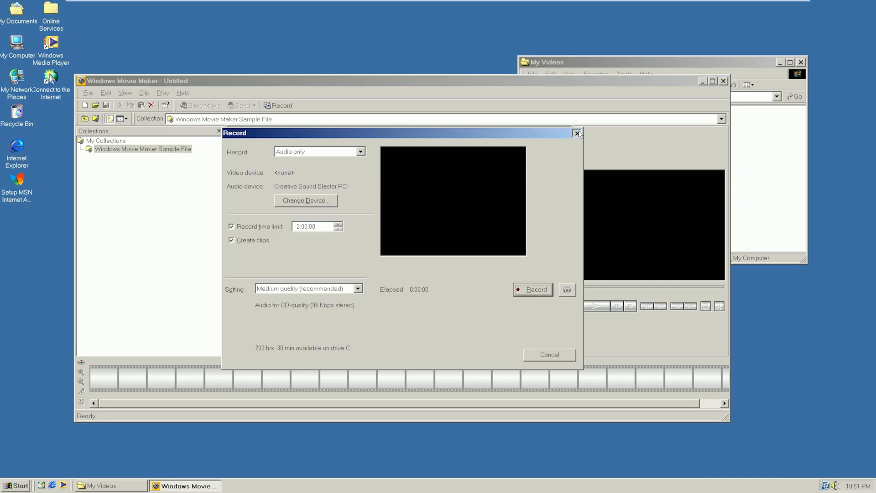
{"action": "left_click", "coordinate": [576, 133]}
{"action": "right_click", "coordinate": [154, 149]}
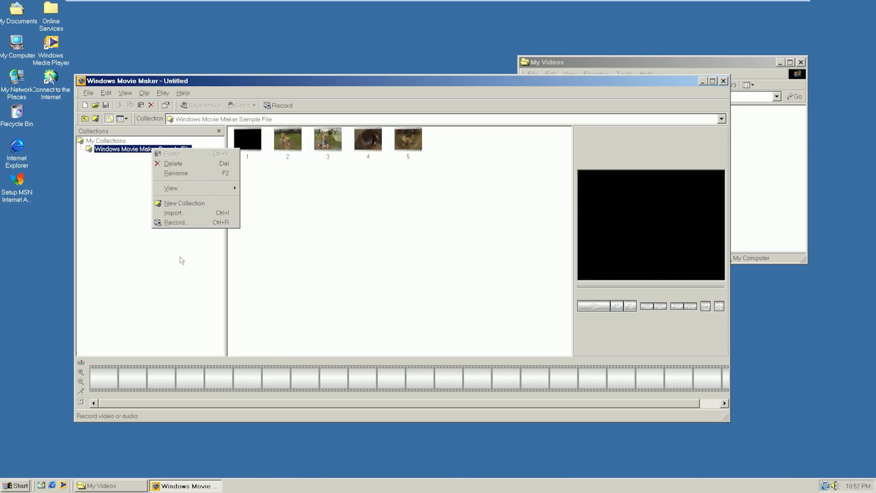
{"action": "left_click", "coordinate": [194, 255]}
Review the properties of clip 3 in the sample file collection again and close them.
{"action": "left_click", "coordinate": [327, 139]}
{"action": "key", "text": "shift+F10"}
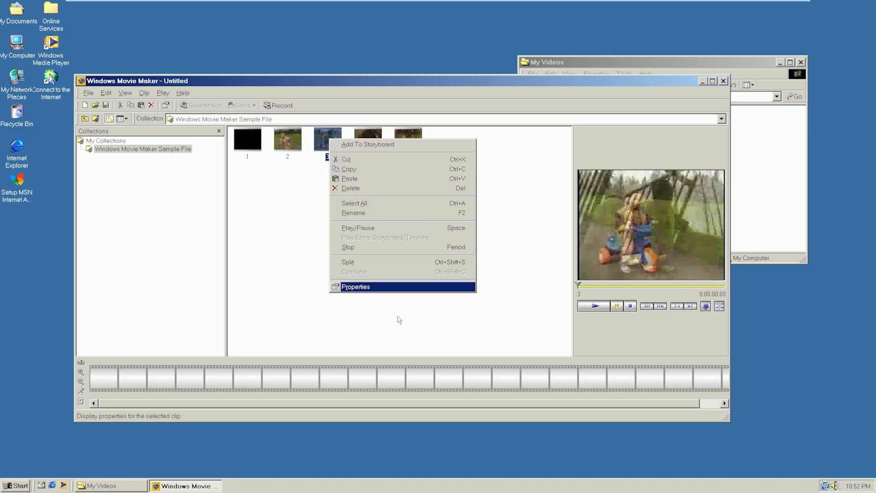
{"action": "left_click", "coordinate": [381, 289]}
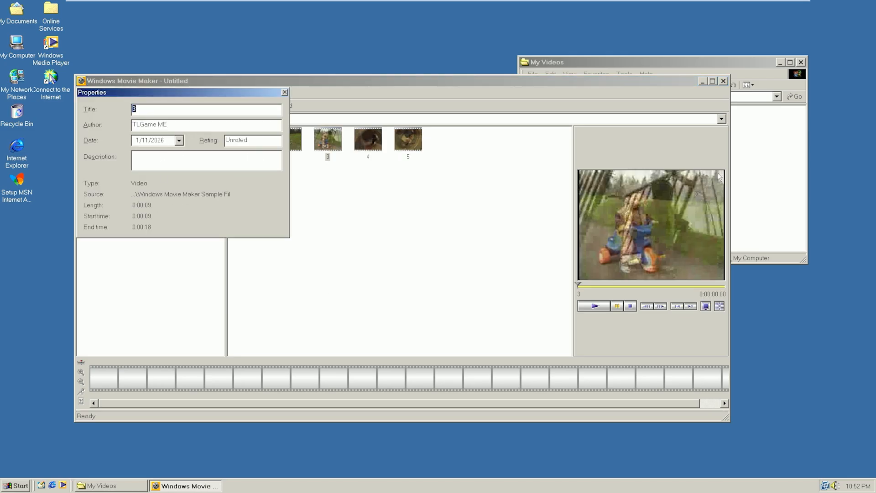
{"action": "left_click", "coordinate": [743, 172]}
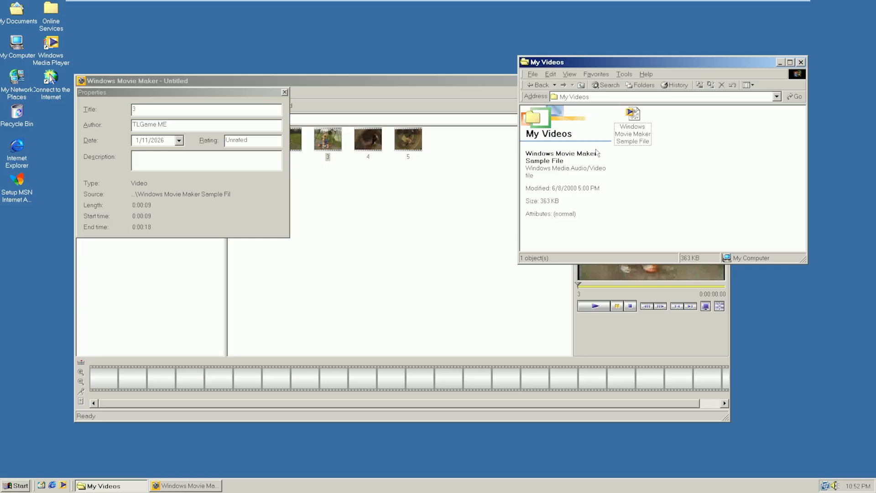
{"action": "left_click", "coordinate": [284, 92]}
Check the file type in the properties of Windows Movie Maker Sample File in the My Videos folder.
{"action": "left_click", "coordinate": [753, 145]}
{"action": "left_click", "coordinate": [634, 140]}
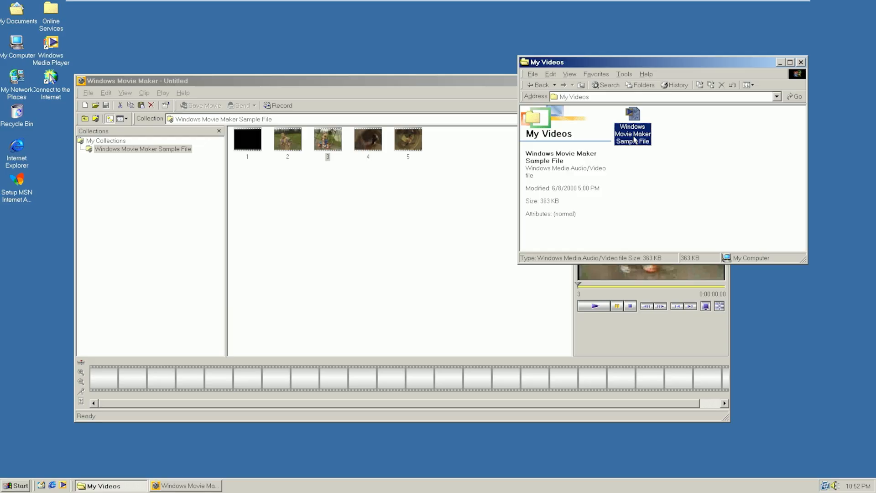
{"action": "right_click", "coordinate": [634, 140]}
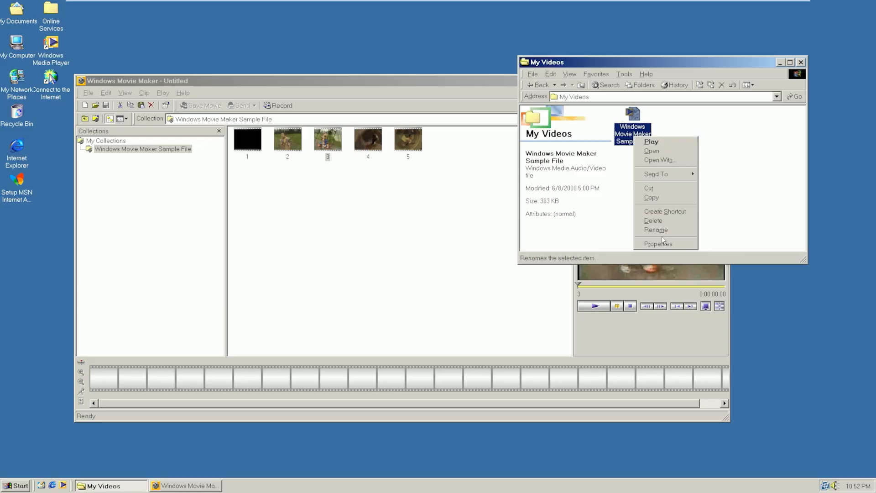
{"action": "left_click", "coordinate": [664, 239]}
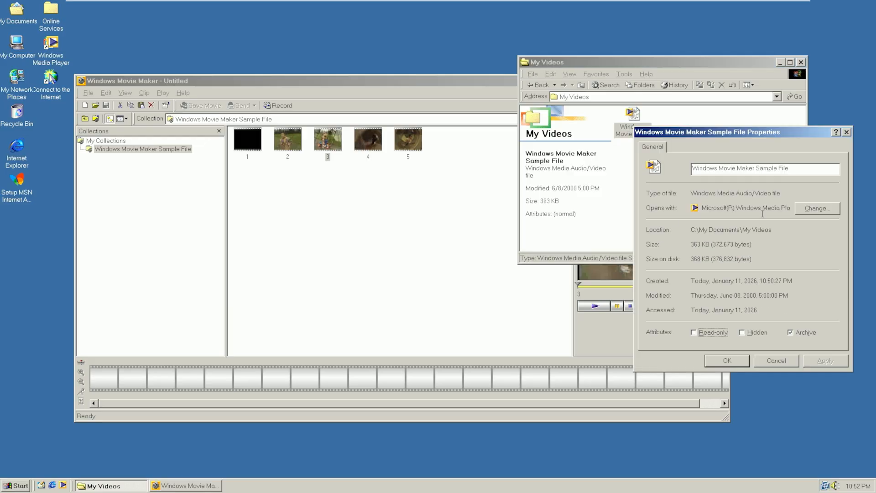
{"action": "left_click_drag", "start_coordinate": [730, 210], "coordinate": [786, 214]}
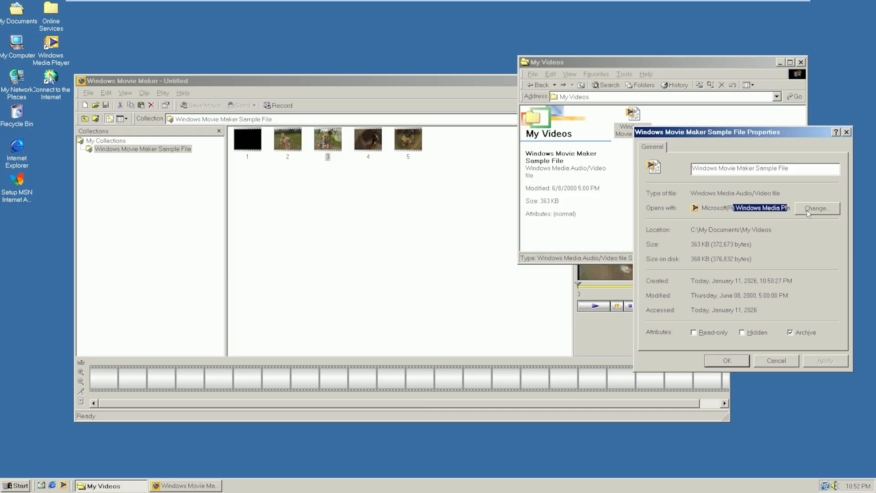
{"action": "left_click", "coordinate": [776, 194]}
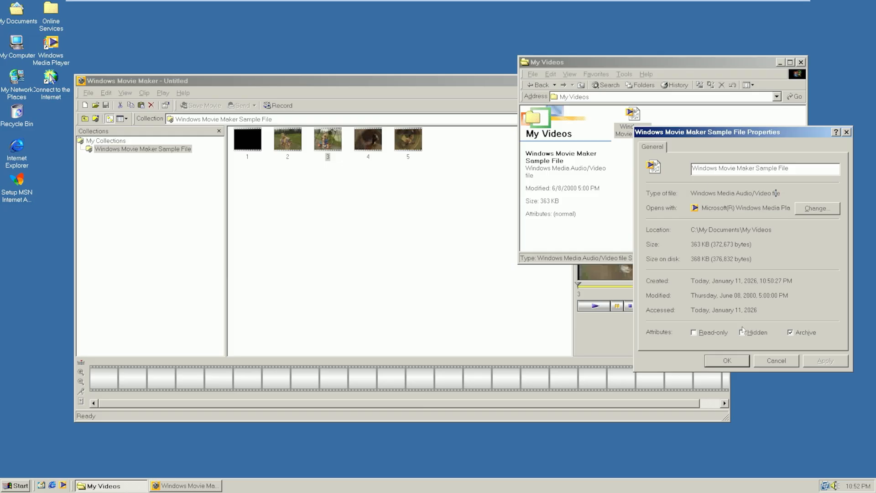
{"action": "left_click", "coordinate": [727, 360]}
{"action": "left_click", "coordinate": [672, 177]}
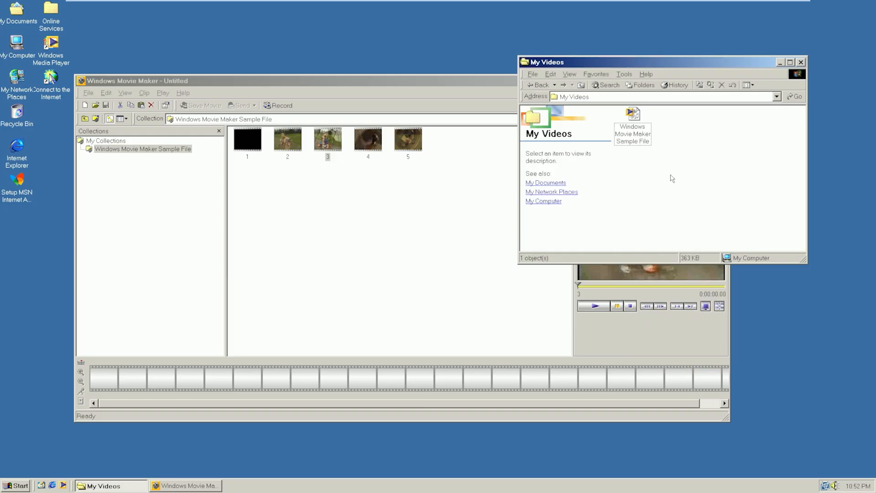
Turn off hiding file extensions for known file types in Folder Options and check the sample file's extension.
{"action": "left_click", "coordinate": [624, 75]}
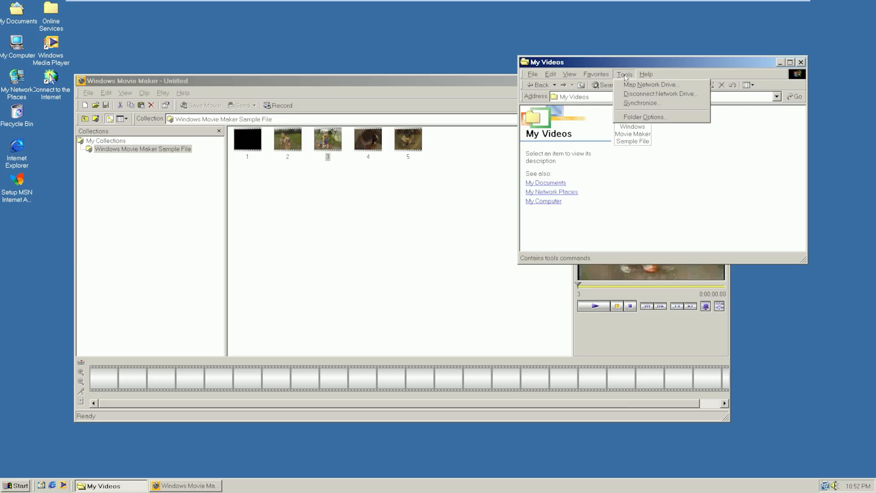
{"action": "left_click", "coordinate": [644, 117]}
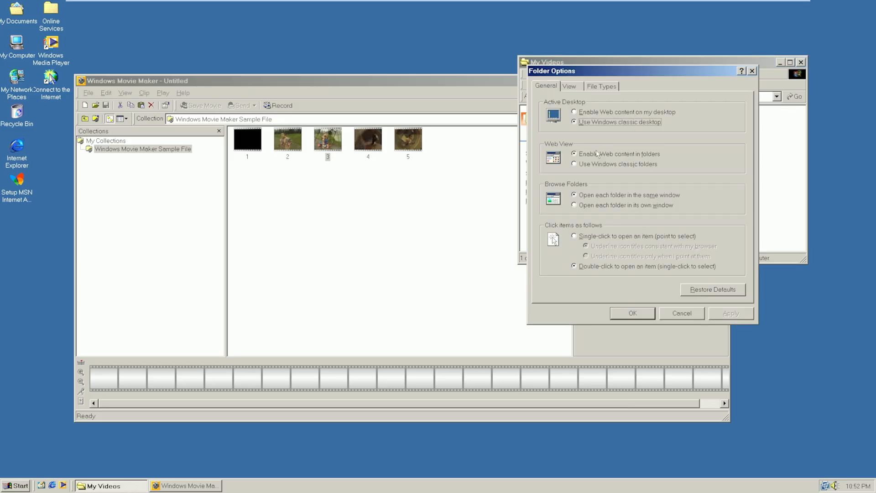
{"action": "left_click", "coordinate": [571, 86]}
{"action": "left_click", "coordinate": [586, 235]}
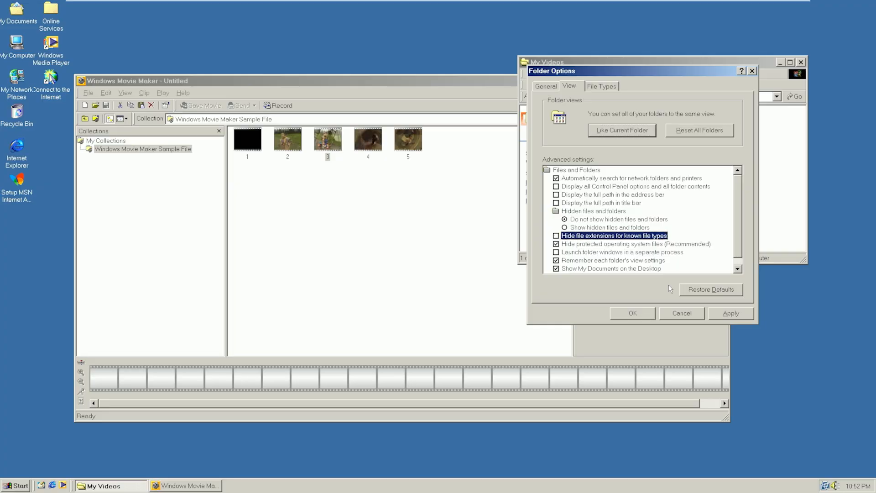
{"action": "left_click", "coordinate": [730, 313]}
{"action": "left_click", "coordinate": [633, 313]}
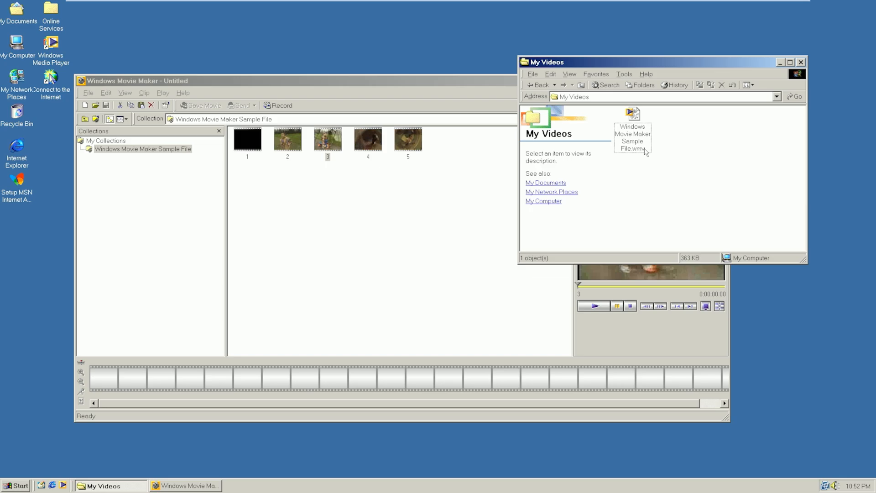
{"action": "left_click", "coordinate": [644, 150]}
{"action": "left_click", "coordinate": [650, 185]}
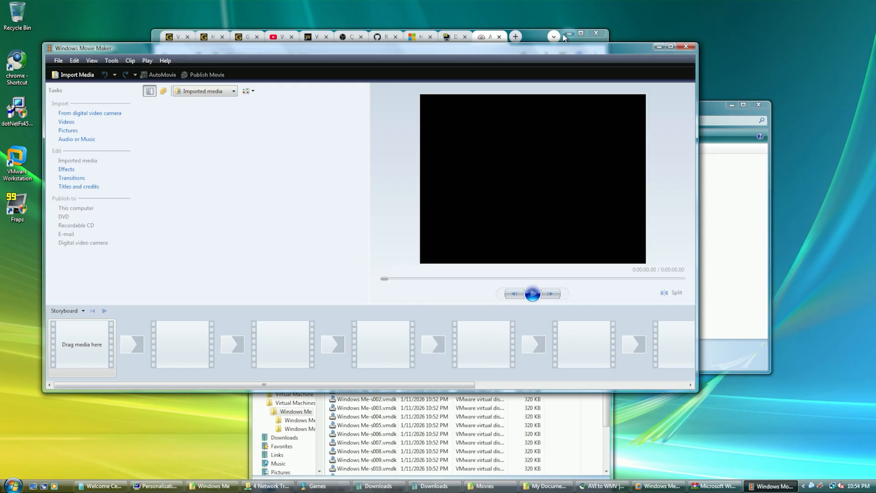
In the Windows Vista host's Movie Maker, import Windows Vista Video from the desktop and play the clip briefly.
{"action": "left_click", "coordinate": [573, 35]}
{"action": "left_click_drag", "start_coordinate": [612, 48], "coordinate": [594, 53]}
{"action": "left_click_drag", "start_coordinate": [683, 68], "coordinate": [123, 122]}
{"action": "double_click", "coordinate": [153, 139]}
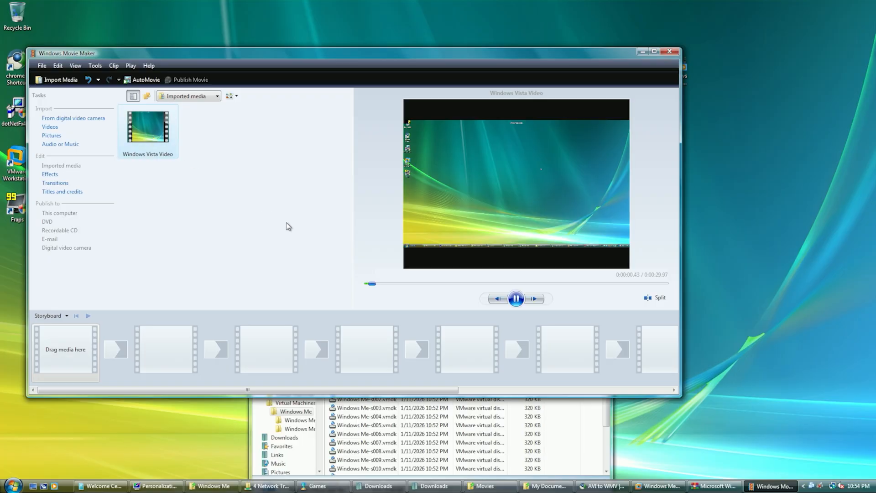
{"action": "left_click", "coordinate": [223, 156]}
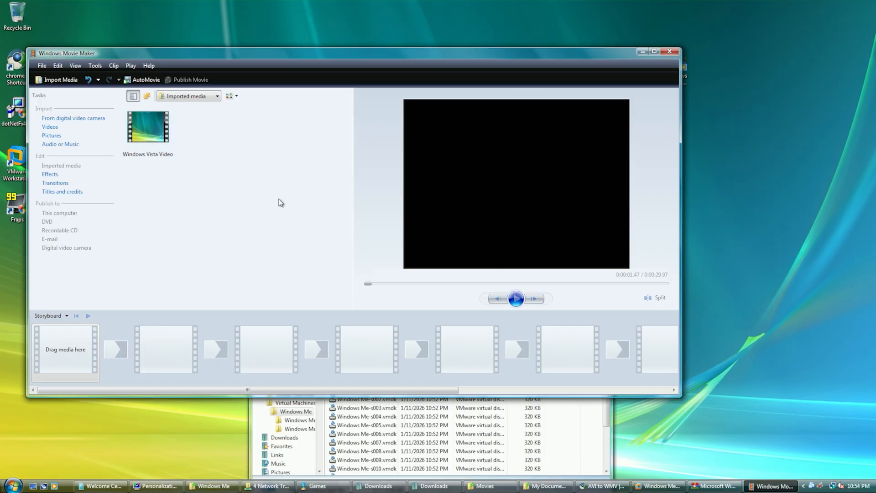
{"action": "left_click", "coordinate": [43, 67]}
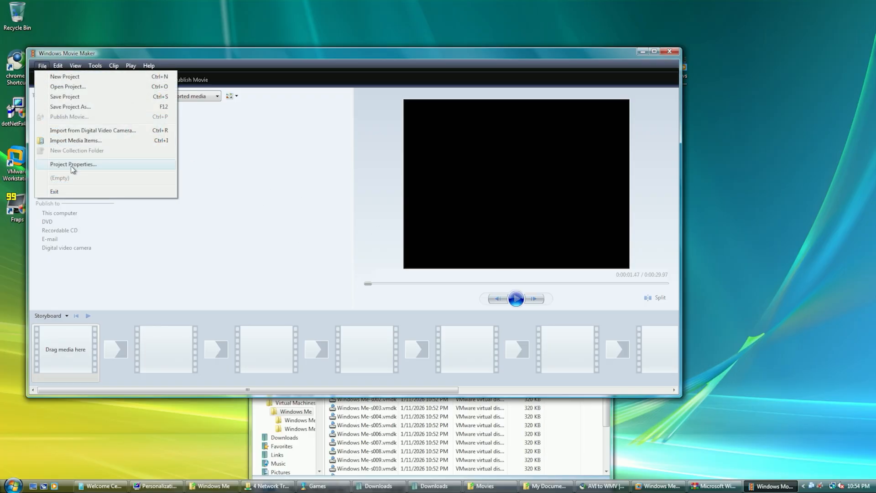
{"action": "mouse_move", "coordinate": [61, 64]}
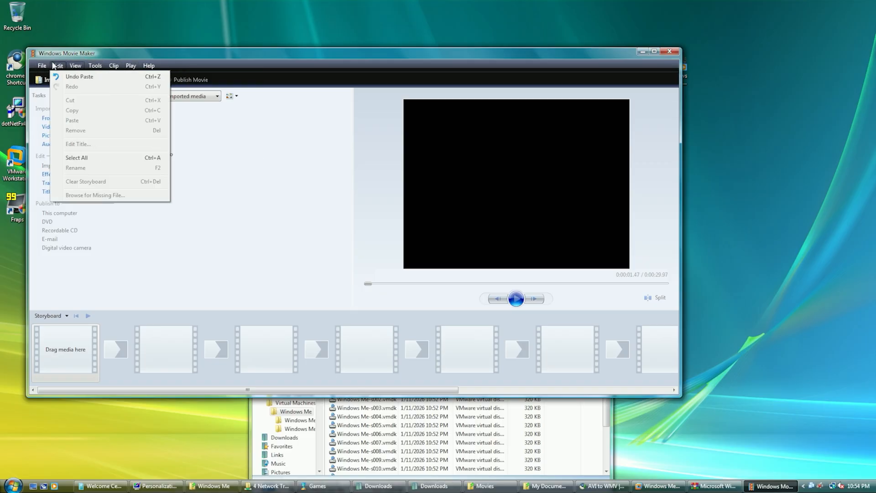
{"action": "left_click", "coordinate": [133, 228]}
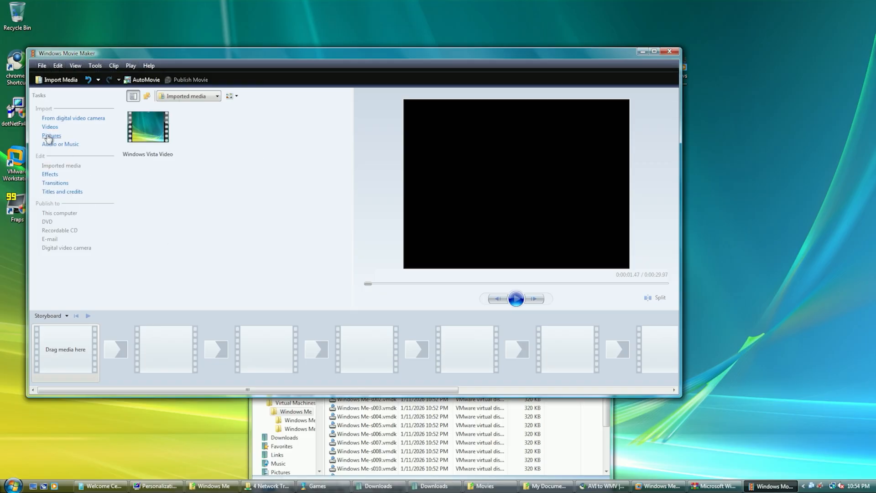
Examine the duration, size and resolution properties of the imported Windows Vista Video clip.
{"action": "right_click", "coordinate": [147, 127]}
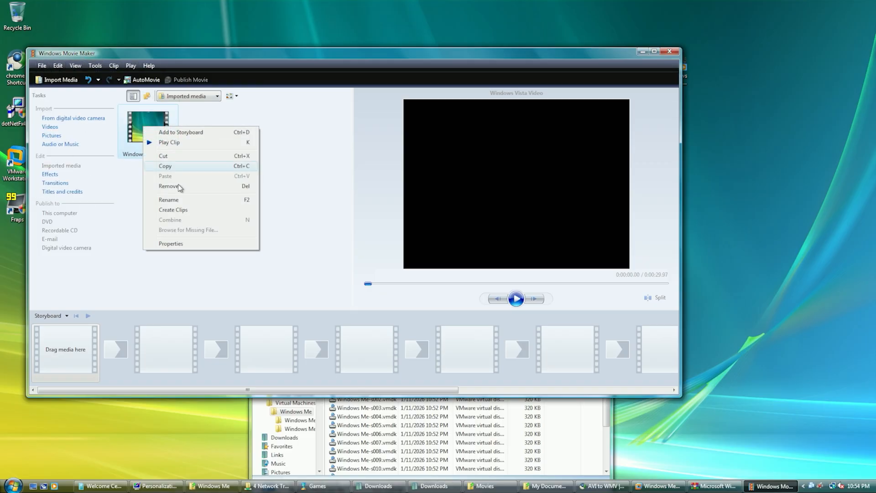
{"action": "left_click", "coordinate": [191, 243]}
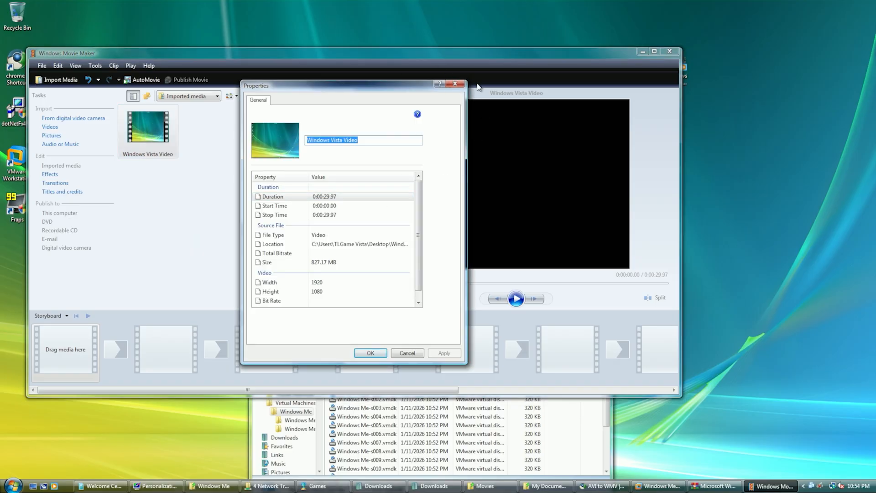
{"action": "left_click", "coordinate": [454, 83]}
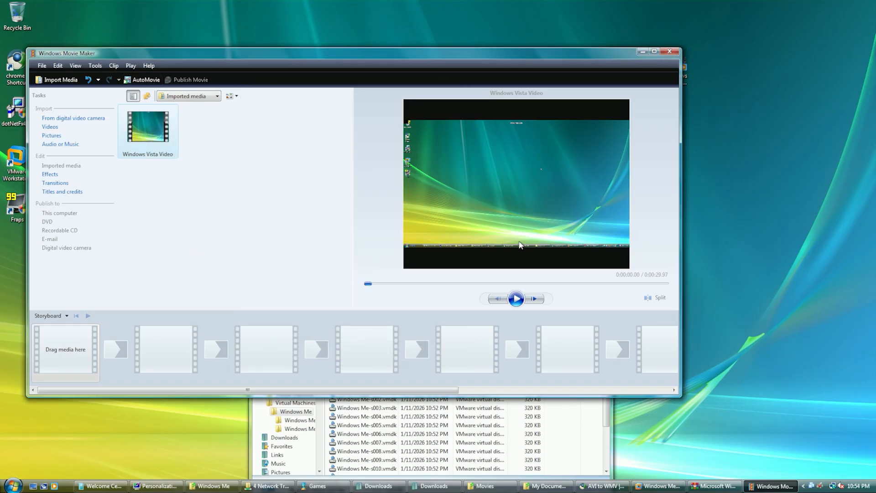
{"action": "left_click", "coordinate": [204, 265]}
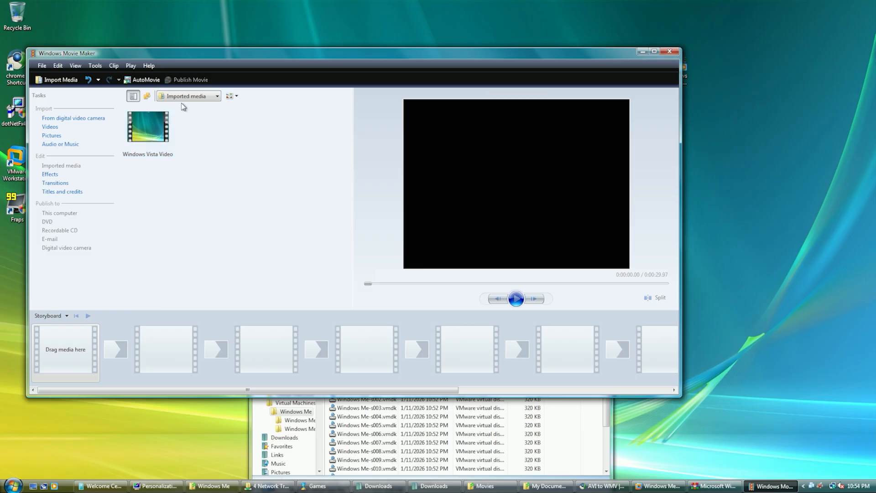
Set the video aspect ratio to 16:9 in Movie Maker's advanced options and play the timeline preview.
{"action": "left_click", "coordinate": [75, 66]}
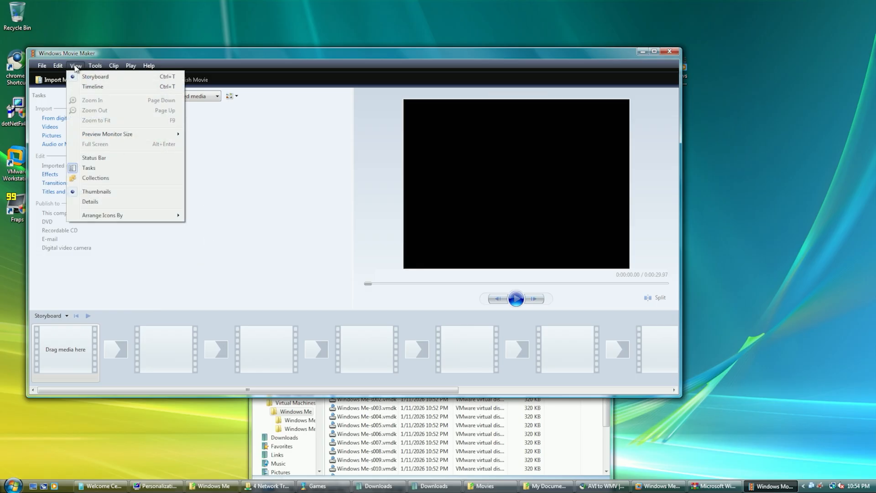
{"action": "mouse_move", "coordinate": [96, 67]}
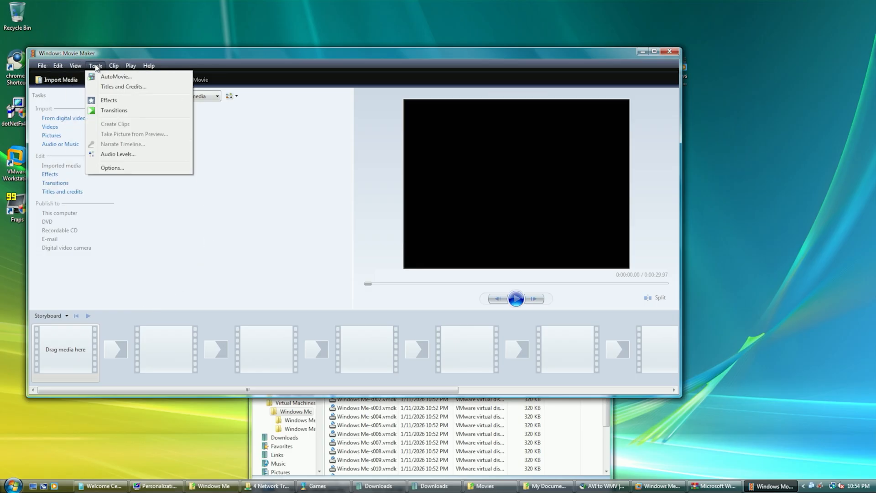
{"action": "mouse_move", "coordinate": [42, 66]}
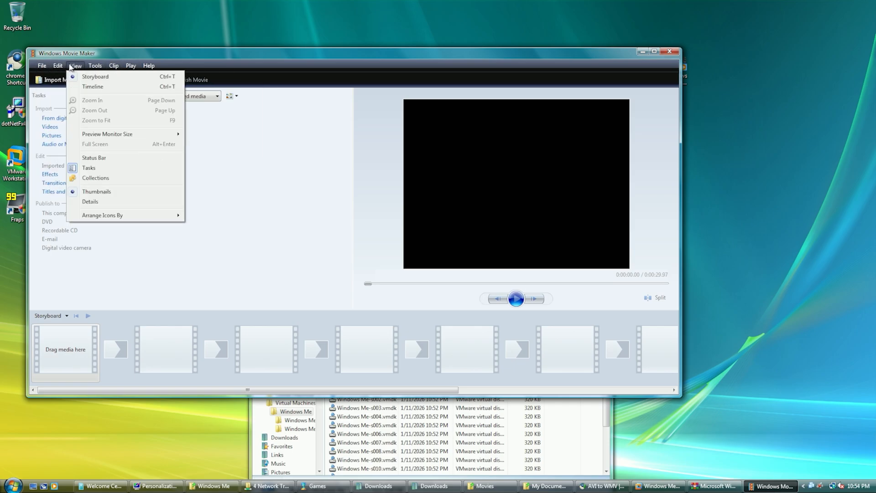
{"action": "mouse_move", "coordinate": [130, 136]}
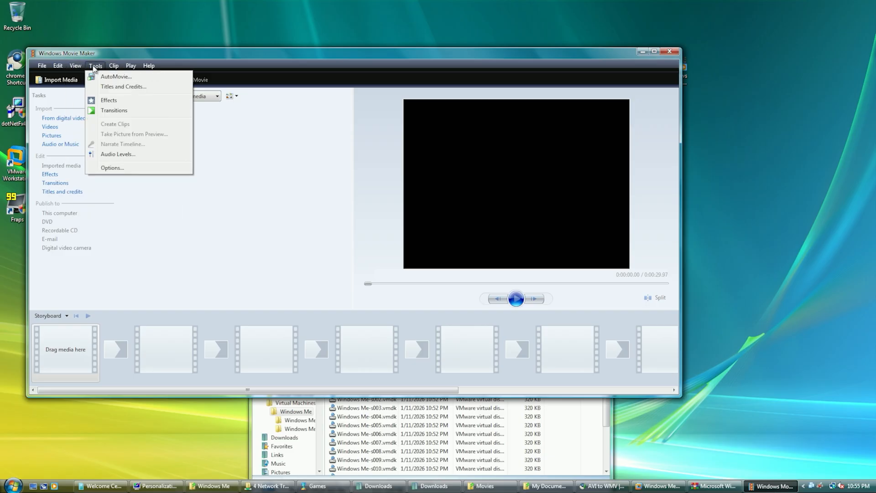
{"action": "left_click", "coordinate": [111, 168]}
{"action": "left_click", "coordinate": [276, 84]}
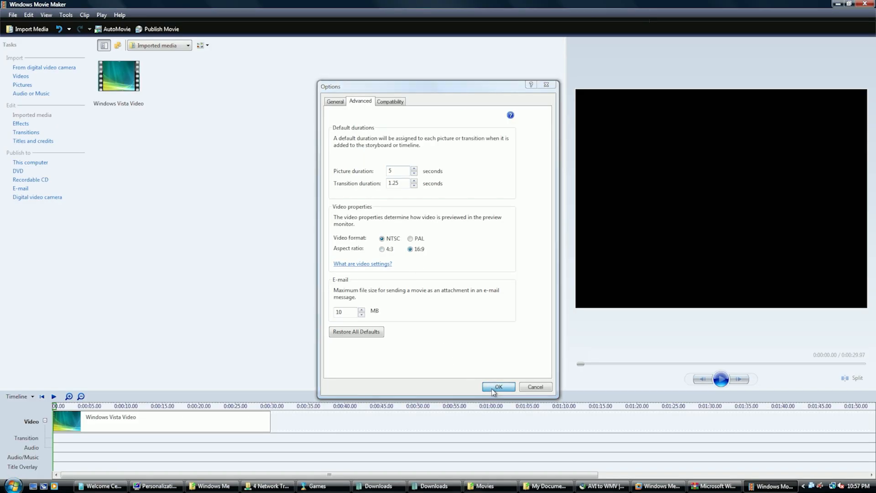
{"action": "left_click", "coordinate": [498, 386]}
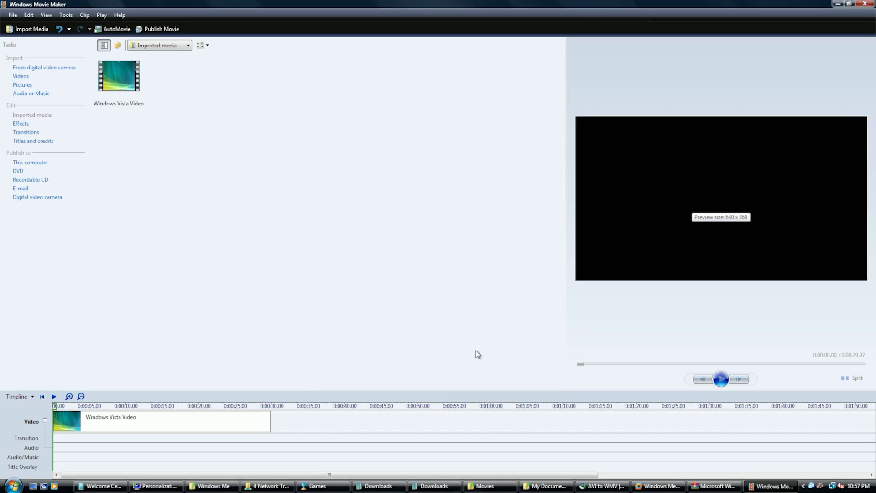
{"action": "left_click", "coordinate": [721, 379]}
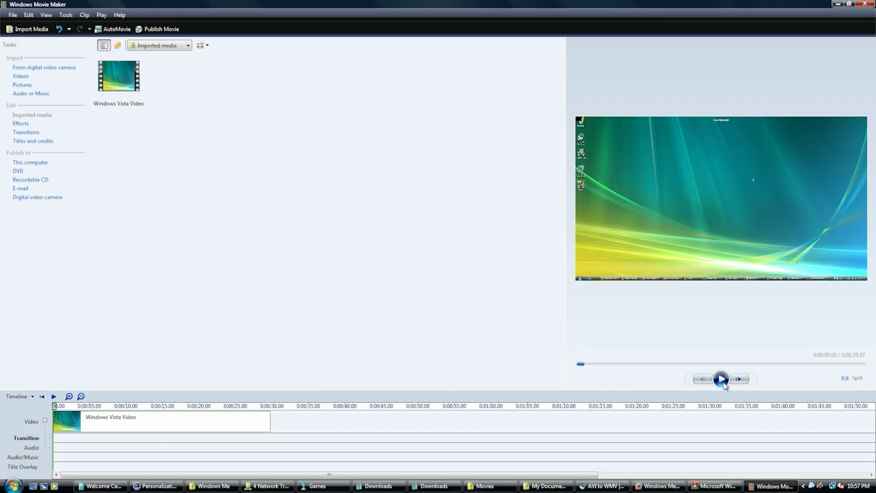
Stop the preview and set up publishing the movie to this computer under the name Movie in the Videos folder.
{"action": "left_click", "coordinate": [720, 379]}
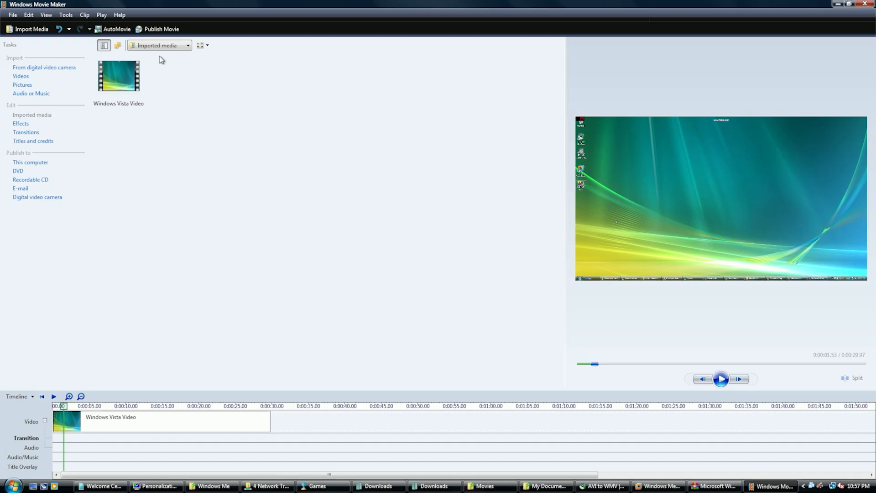
{"action": "left_click", "coordinate": [13, 15]}
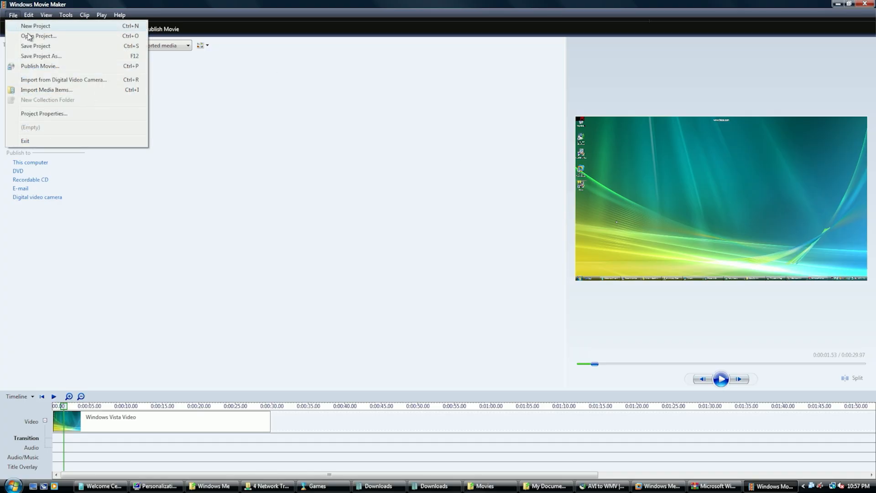
{"action": "left_click", "coordinate": [74, 65]}
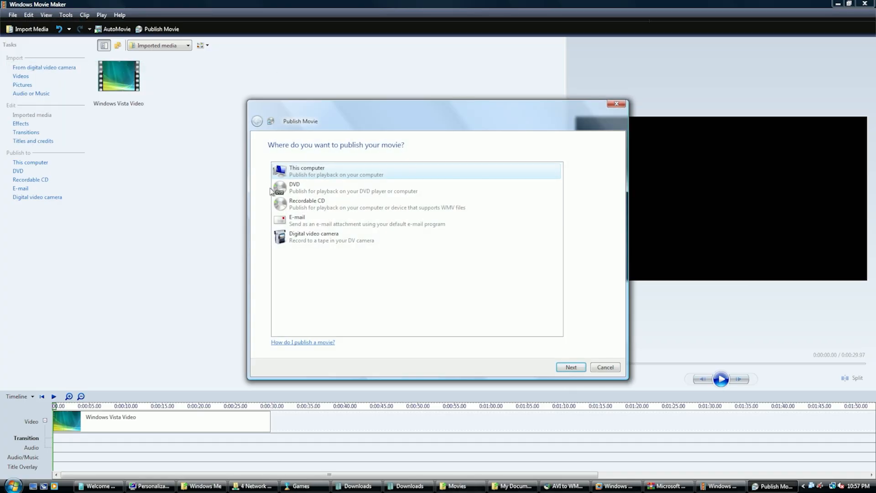
{"action": "left_click", "coordinate": [576, 370]}
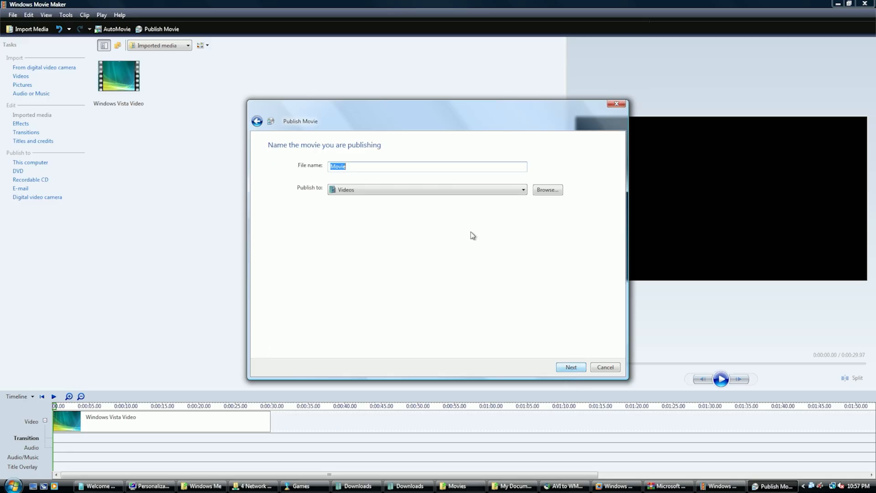
{"action": "left_click", "coordinate": [405, 194]}
{"action": "left_click", "coordinate": [405, 192]}
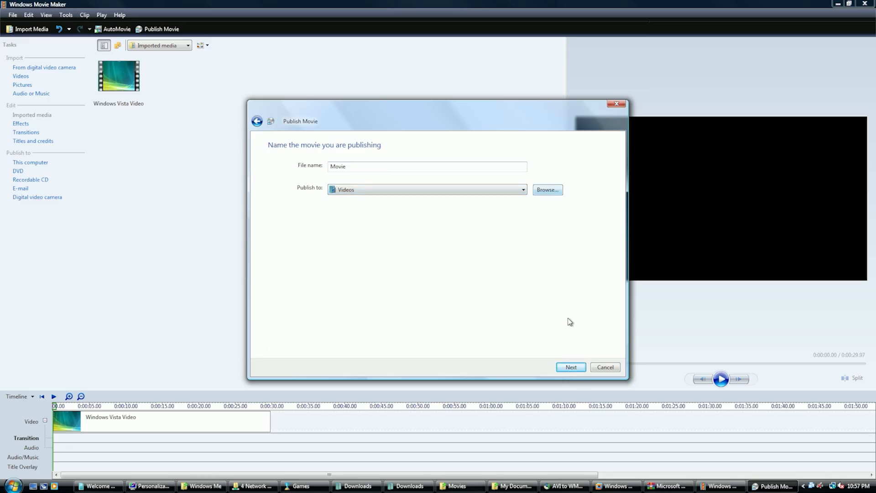
{"action": "left_click", "coordinate": [572, 367]}
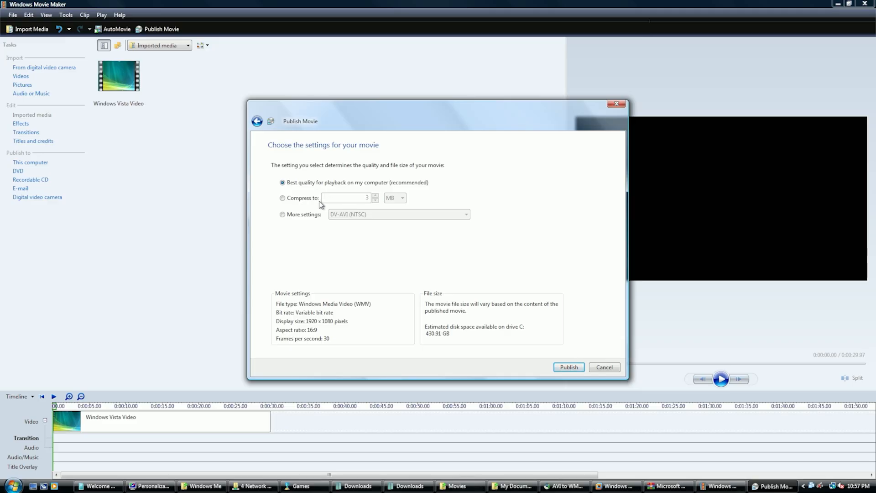
Choose the Windows Media HD 1080p (7.8 Mbps) setting and publish the movie.
{"action": "left_click", "coordinate": [314, 215]}
{"action": "left_click", "coordinate": [347, 214]}
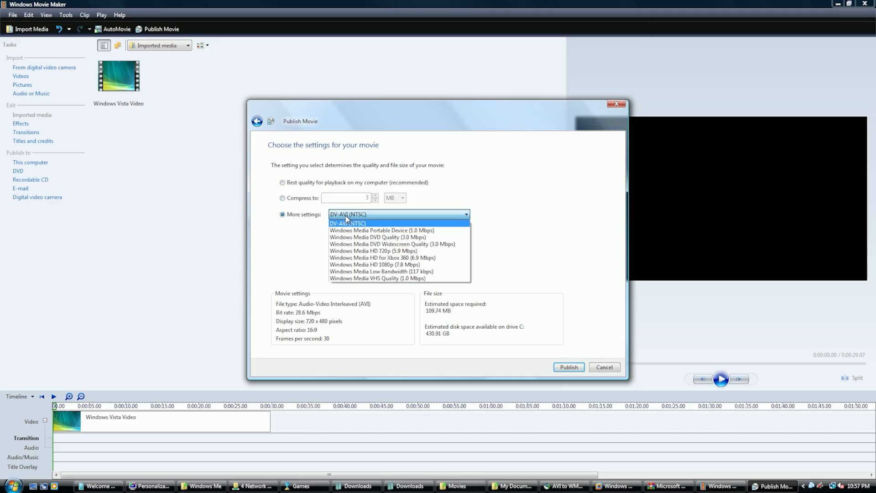
{"action": "left_click", "coordinate": [373, 266]}
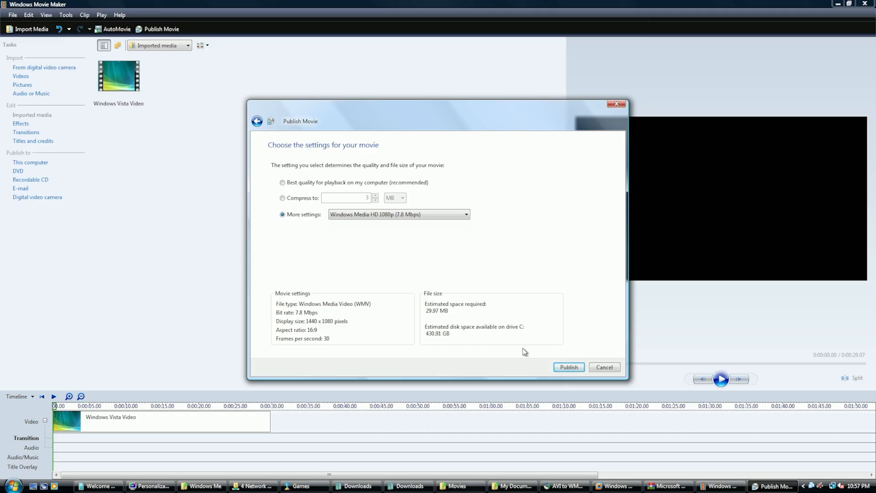
{"action": "left_click", "coordinate": [565, 368]}
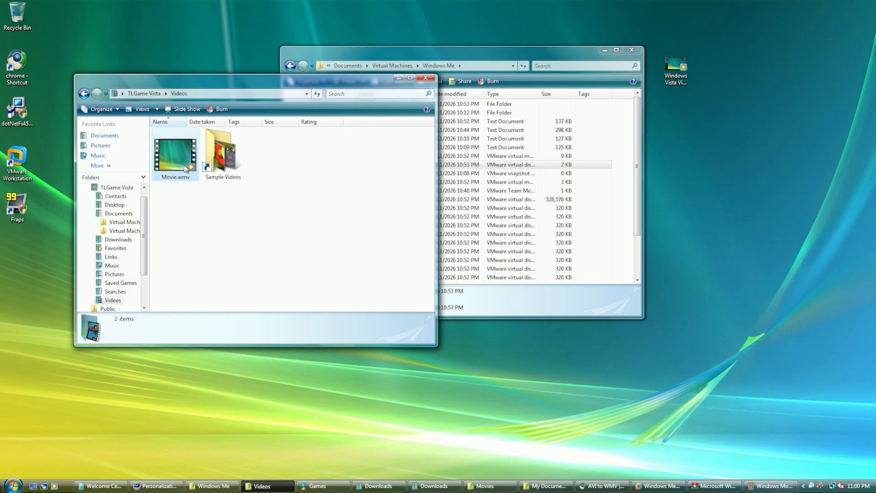
Examine the length, frame size and bitrate details in the properties of Movie.wmv in the Videos folder.
{"action": "right_click", "coordinate": [184, 163]}
{"action": "left_click", "coordinate": [234, 337]}
{"action": "left_click", "coordinate": [246, 186]}
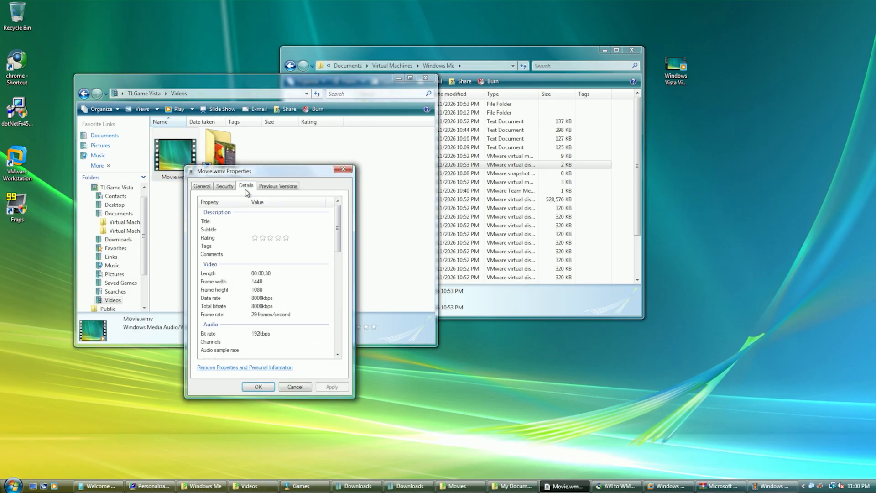
{"action": "left_click", "coordinate": [343, 168]}
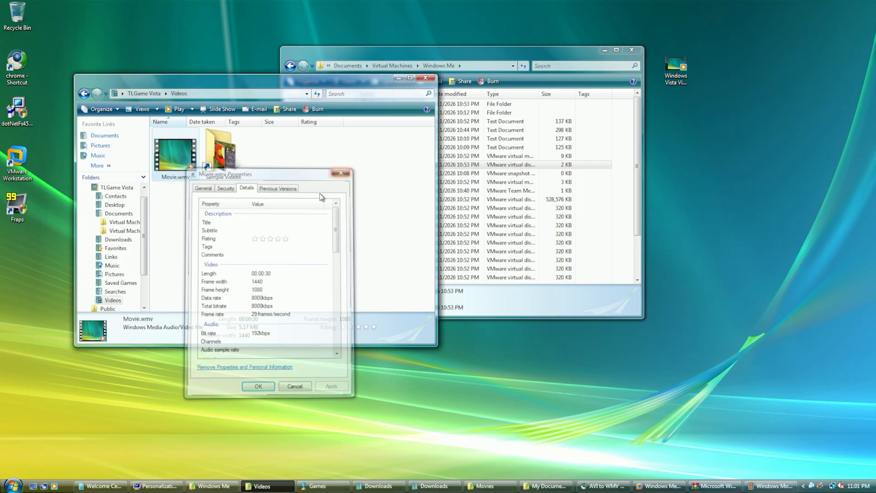
Play Movie.wmv full screen in Windows Media Player for a short while and close the player.
{"action": "left_click", "coordinate": [297, 211]}
{"action": "double_click", "coordinate": [173, 156]}
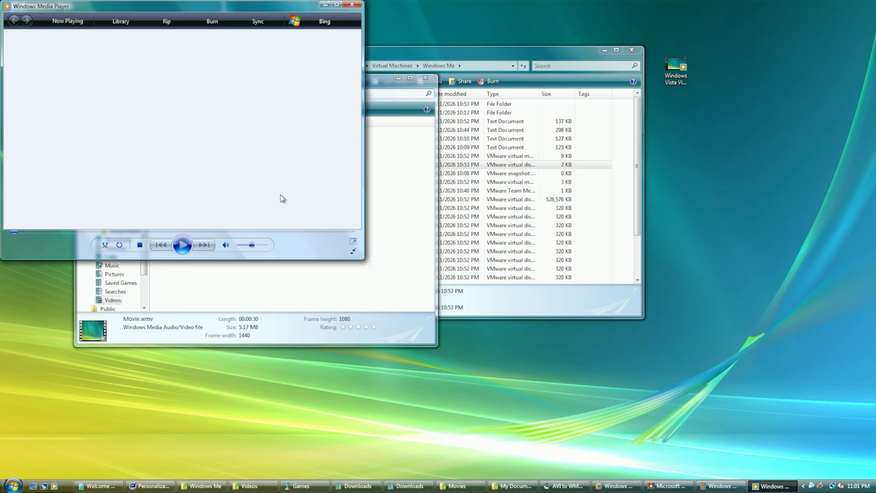
{"action": "double_click", "coordinate": [259, 178]}
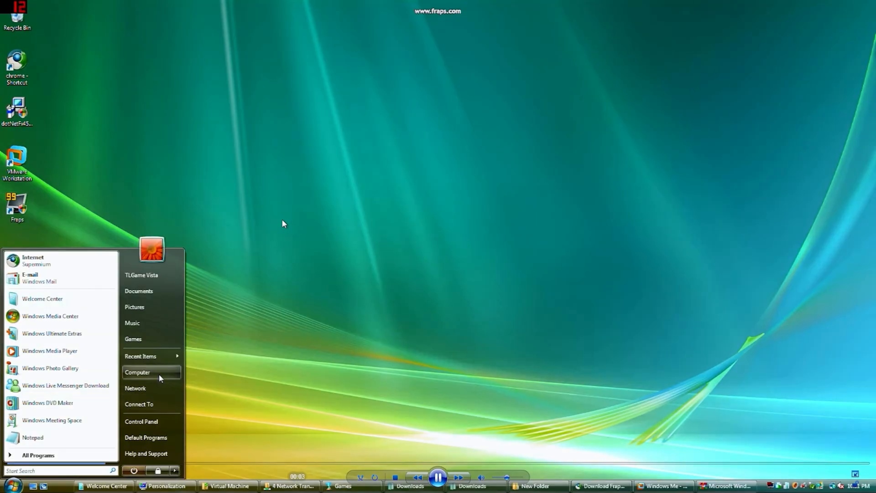
{"action": "double_click", "coordinate": [282, 220]}
{"action": "double_click", "coordinate": [239, 181]}
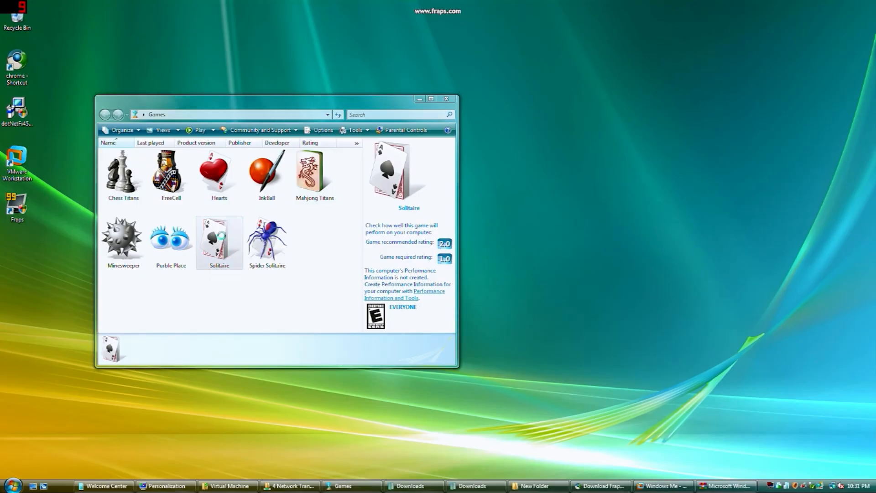
{"action": "key", "text": "Escape"}
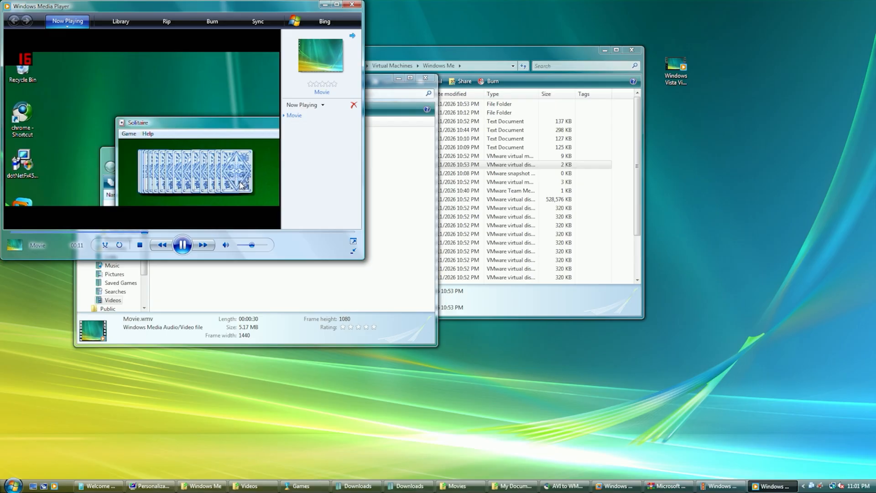
{"action": "left_click", "coordinate": [353, 6]}
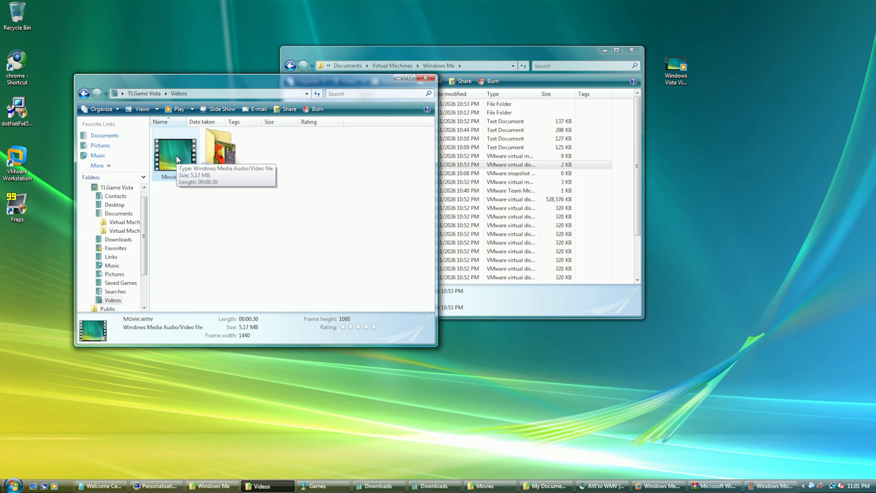
Check the full file name and extension of the Windows Vista Video file on the desktop.
{"action": "left_click", "coordinate": [676, 70]}
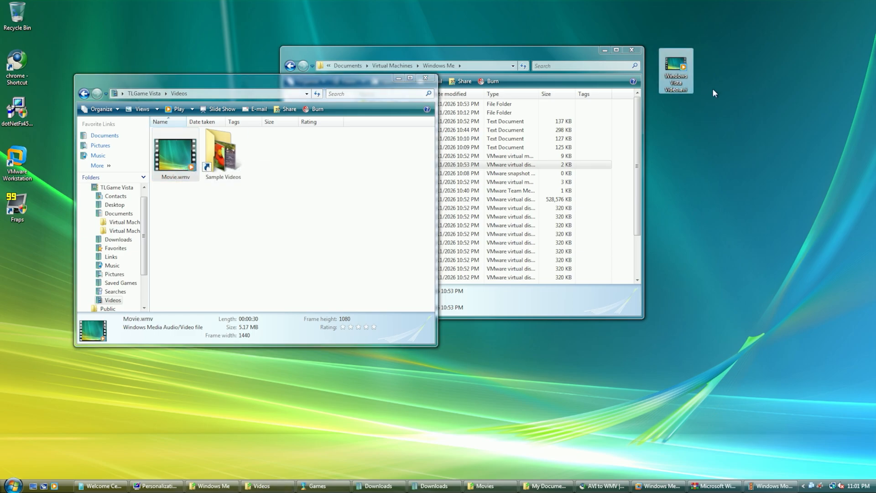
{"action": "left_click", "coordinate": [359, 201]}
{"action": "left_click", "coordinate": [565, 322]}
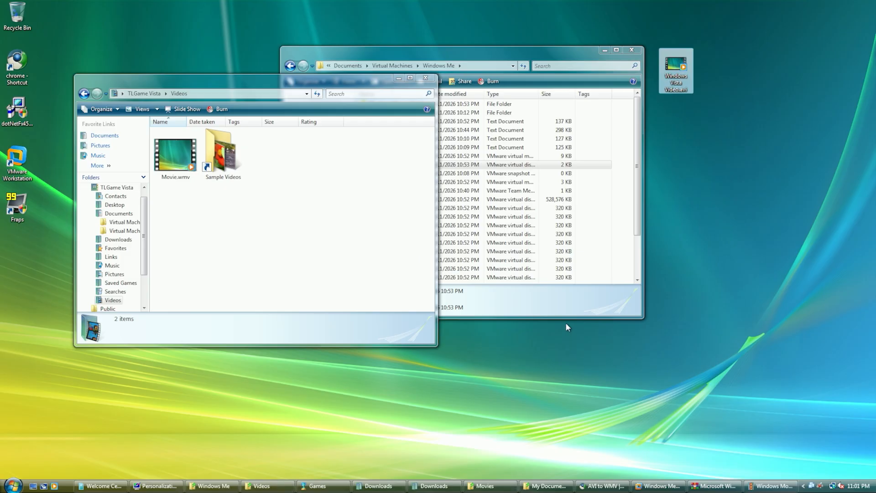
Open the My Documents folder on the mapped Windows Me drive, Local Disk (Z:).
{"action": "left_click", "coordinate": [484, 249]}
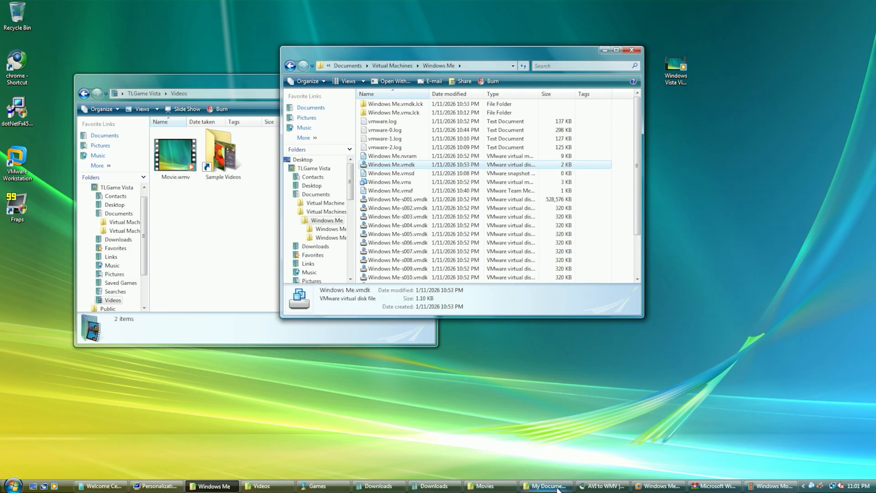
{"action": "mouse_move", "coordinate": [557, 489]}
{"action": "left_click", "coordinate": [485, 486]}
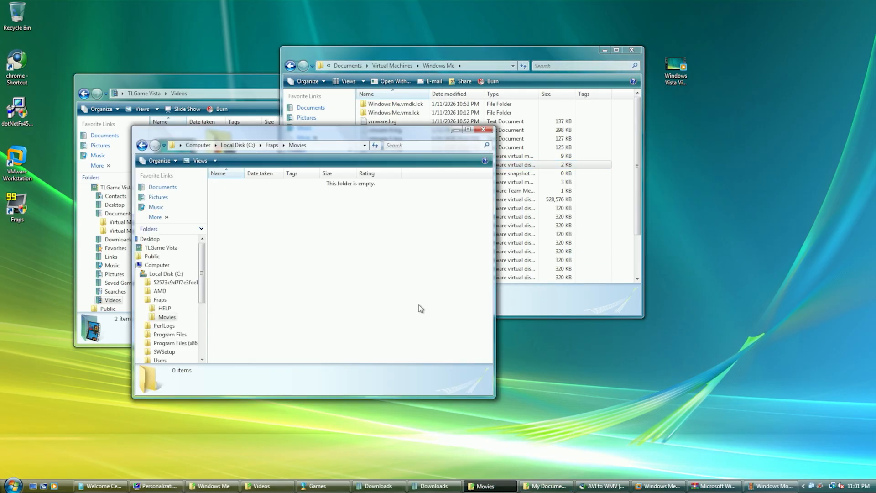
{"action": "left_click", "coordinate": [162, 267]}
{"action": "double_click", "coordinate": [355, 208]}
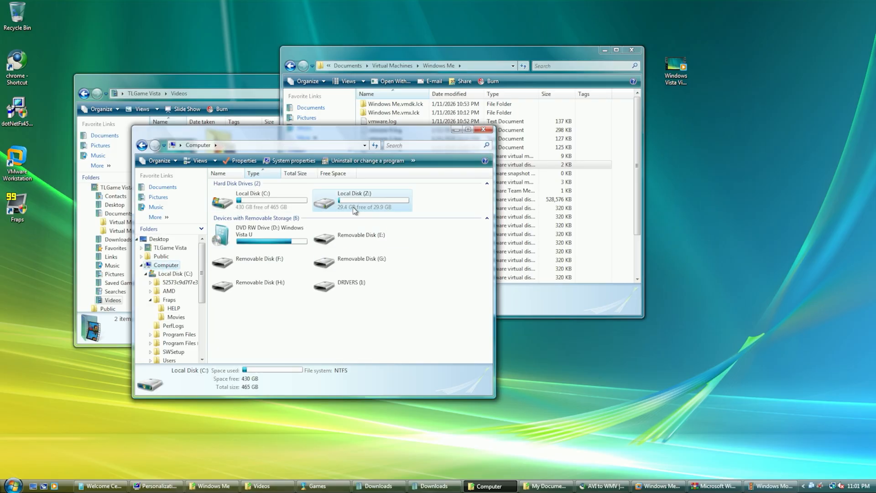
{"action": "double_click", "coordinate": [242, 192]}
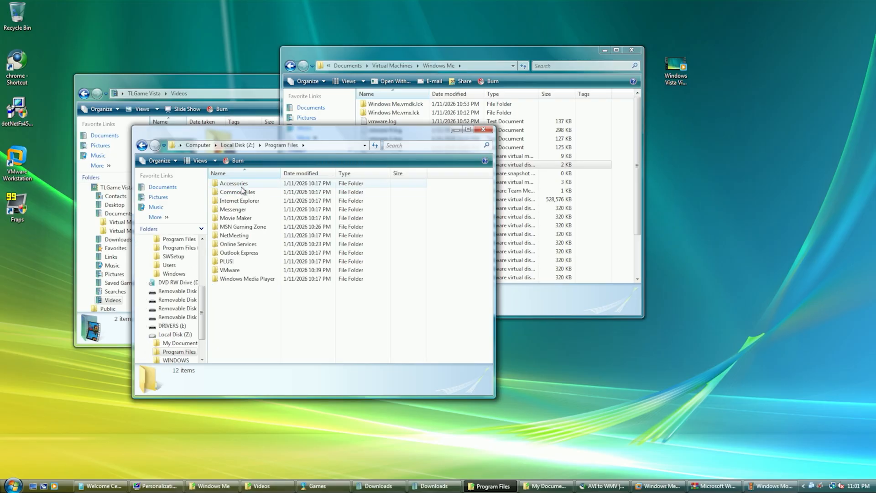
{"action": "left_click", "coordinate": [237, 145]}
{"action": "double_click", "coordinate": [232, 183]}
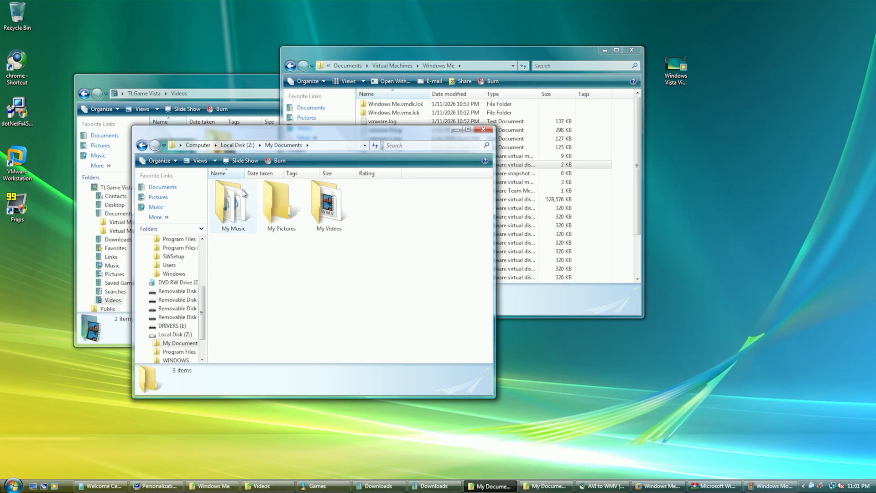
Copy Movie.wmv from the host's Videos folder into My Documents on Local Disk (Z:).
{"action": "left_click_drag", "start_coordinate": [314, 131], "coordinate": [648, 131]}
{"action": "left_click_drag", "start_coordinate": [176, 158], "coordinate": [715, 279]}
{"action": "left_click", "coordinate": [352, 221]}
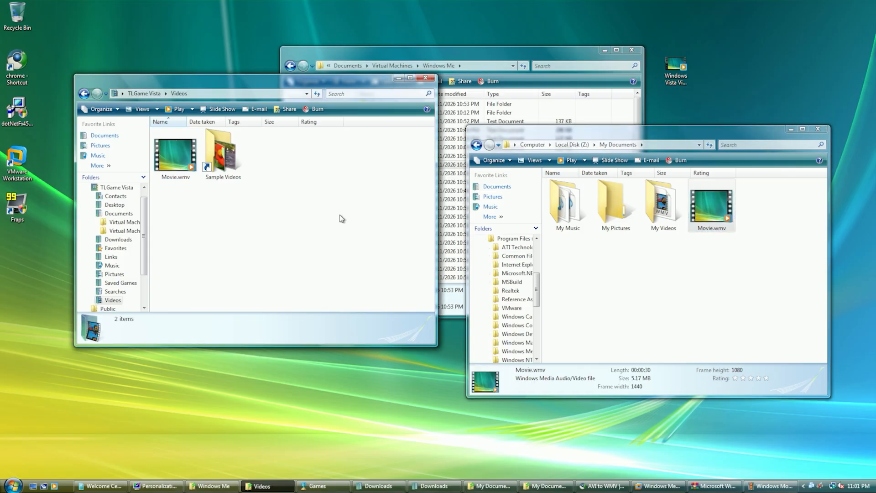
Delete the original Movie.wmv from the host's Videos folder to the Recycle Bin.
{"action": "left_click", "coordinate": [171, 151]}
{"action": "key", "text": "Delete"}
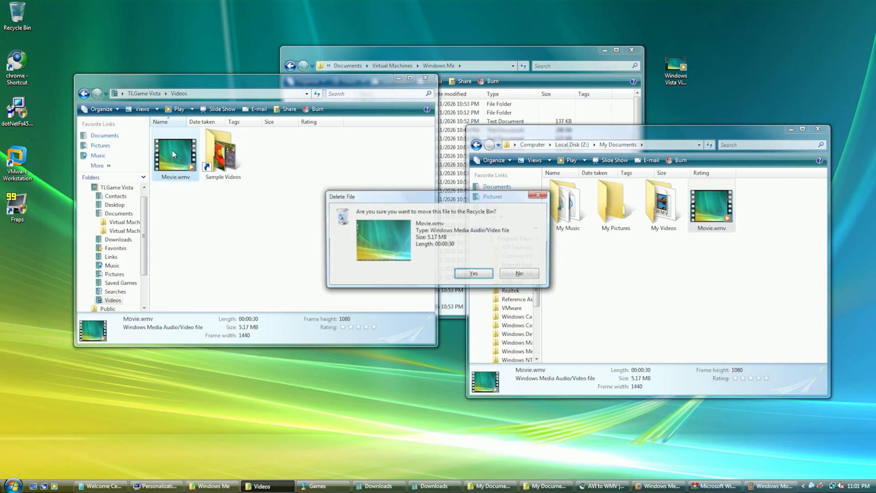
{"action": "left_click", "coordinate": [460, 273]}
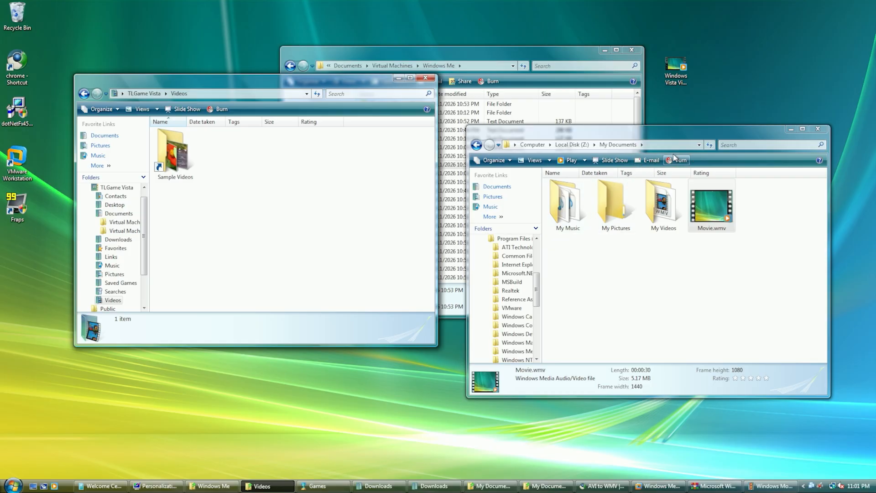
Close the Z: drive's My Documents window and disconnect the mapped Windows Me.vmdk virtual disk.
{"action": "left_click", "coordinate": [818, 129]}
{"action": "left_click", "coordinate": [513, 49]}
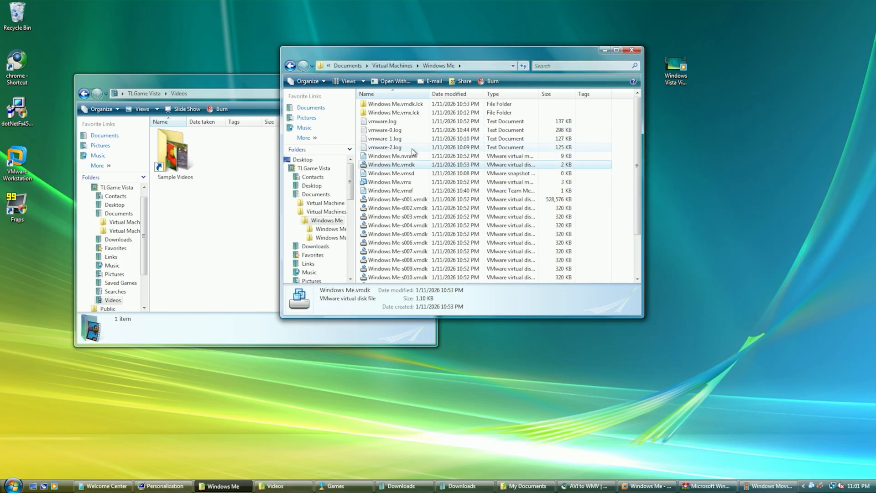
{"action": "right_click", "coordinate": [404, 164]}
{"action": "left_click", "coordinate": [415, 169]}
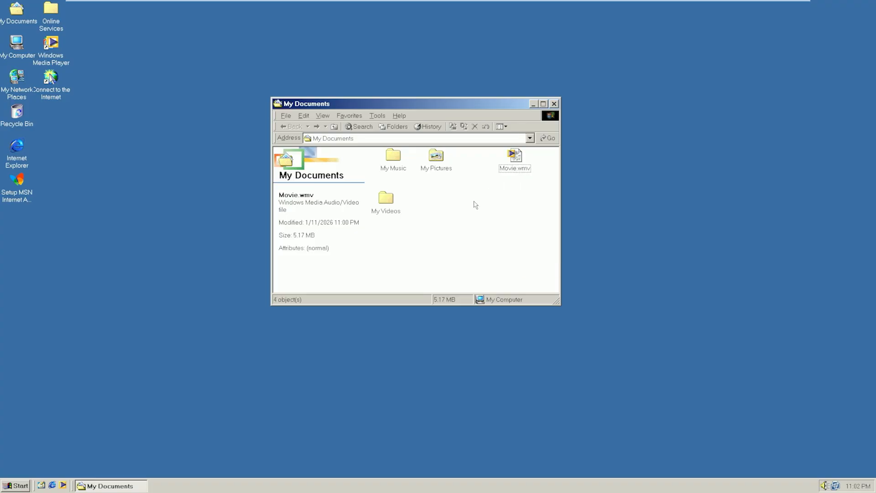
In the Windows Me virtual machine, play Movie.wmv from My Documents and accept the Security Alert, turning off its future warnings.
{"action": "left_click", "coordinate": [517, 160]}
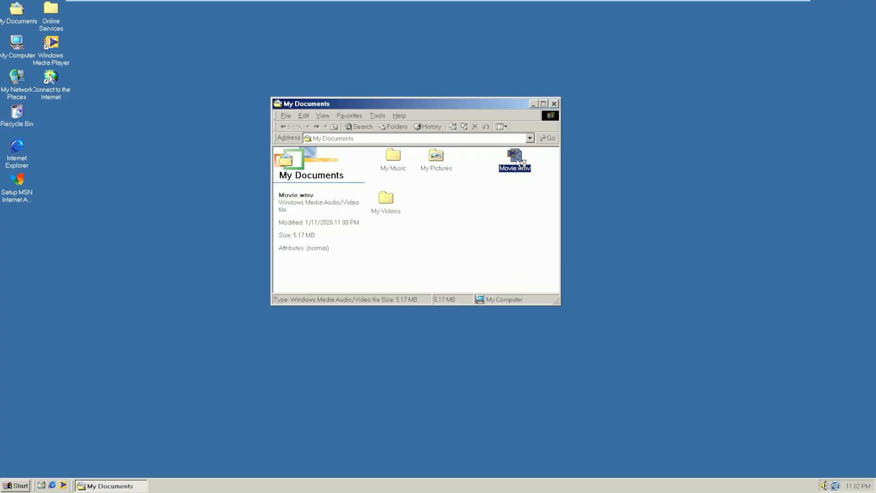
{"action": "double_click", "coordinate": [517, 159]}
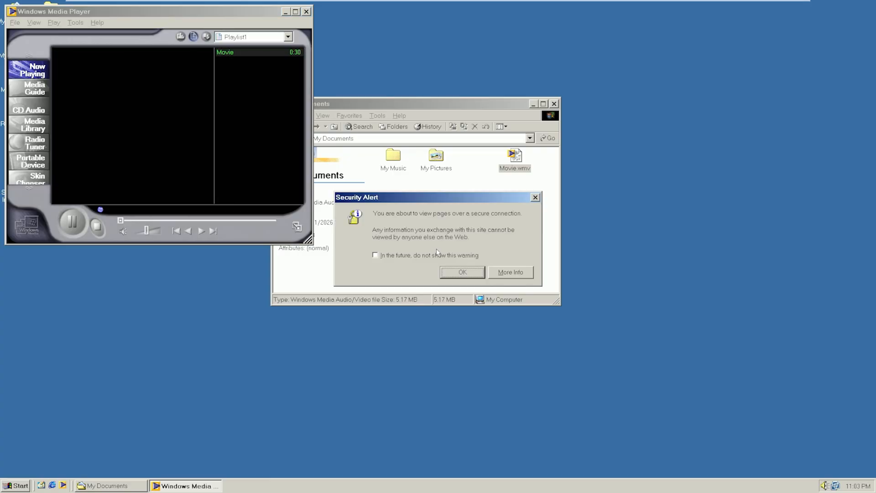
{"action": "left_click", "coordinate": [451, 257]}
{"action": "left_click", "coordinate": [457, 274]}
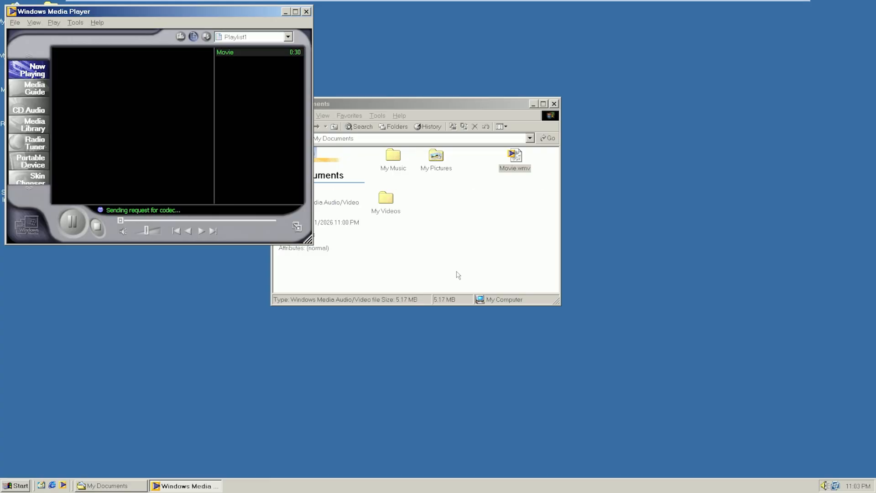
Enlarge the Windows Media Player window to check the video, pause playback and close the player.
{"action": "left_click_drag", "start_coordinate": [310, 239], "coordinate": [573, 326]}
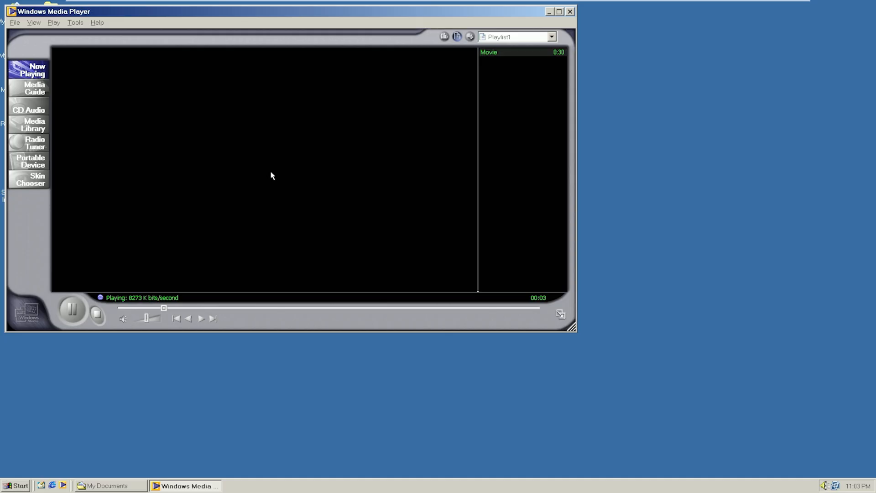
{"action": "left_click", "coordinate": [72, 309]}
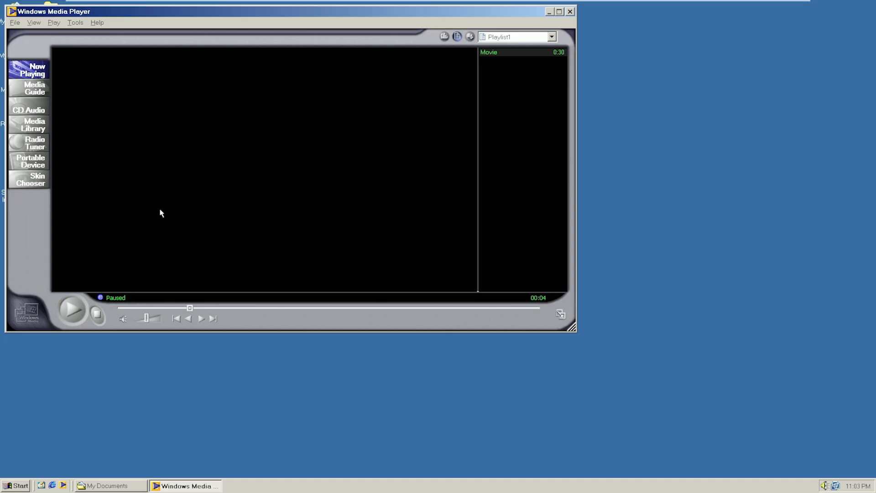
{"action": "left_click", "coordinate": [568, 12]}
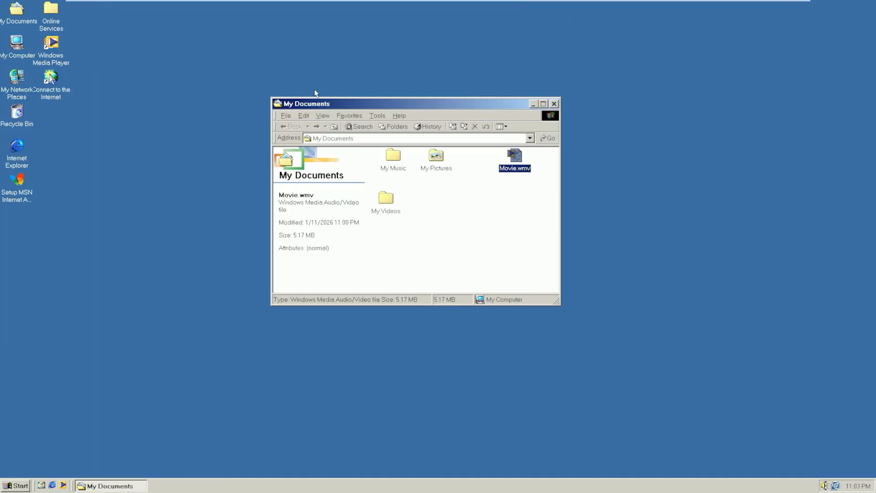
Launch Windows Movie Maker, try to import Movie.wmv from My Documents into its collections, and dismiss the resulting dialog.
{"action": "left_click", "coordinate": [16, 485]}
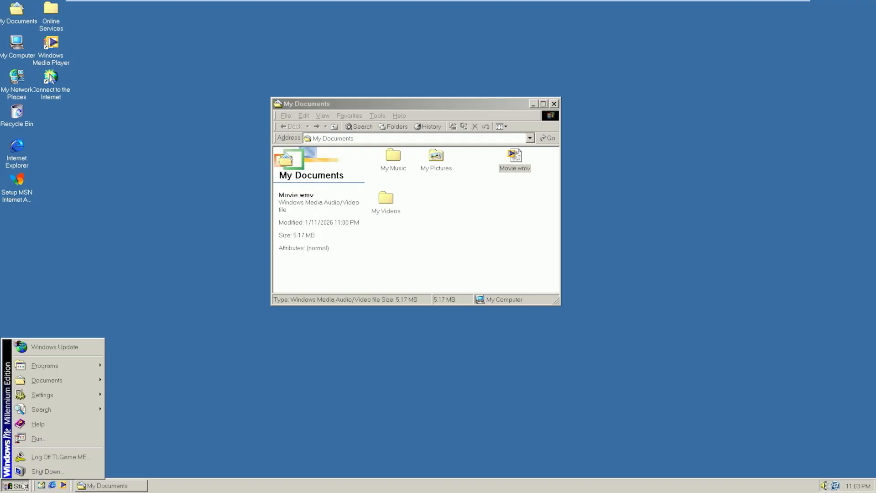
{"action": "left_click_drag", "start_coordinate": [409, 105], "coordinate": [195, 42]}
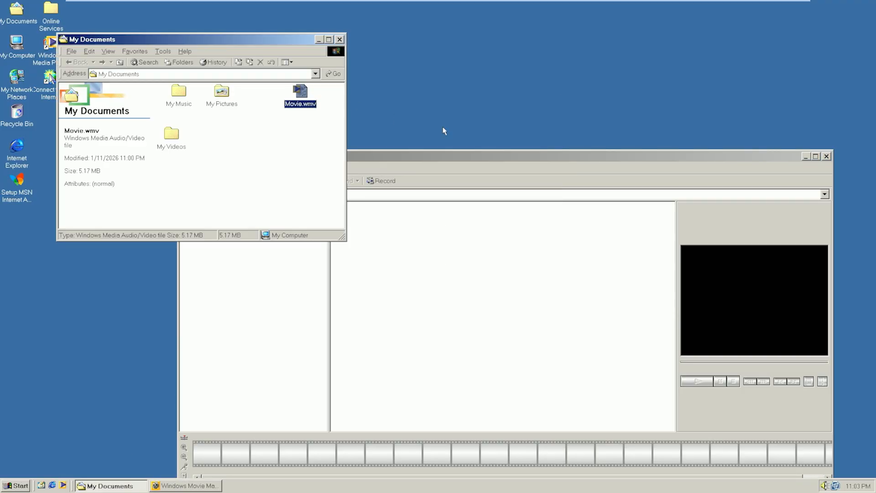
{"action": "left_click", "coordinate": [444, 157]}
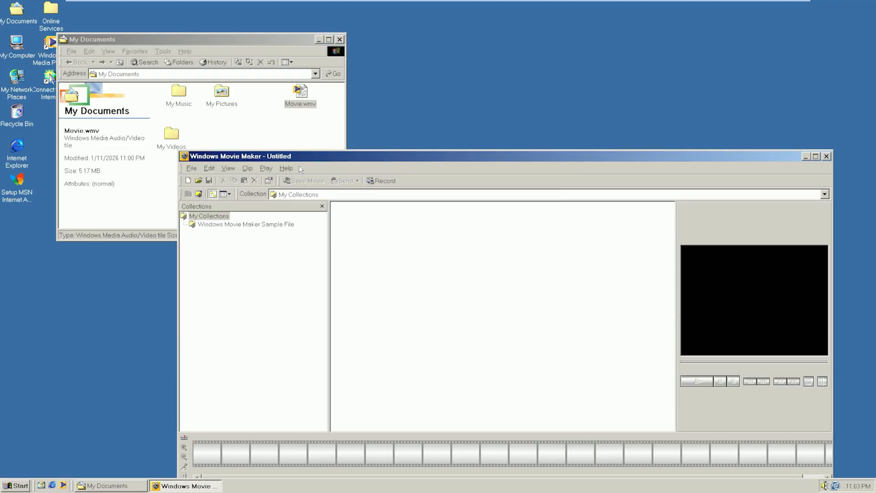
{"action": "left_click_drag", "start_coordinate": [300, 94], "coordinate": [382, 268]}
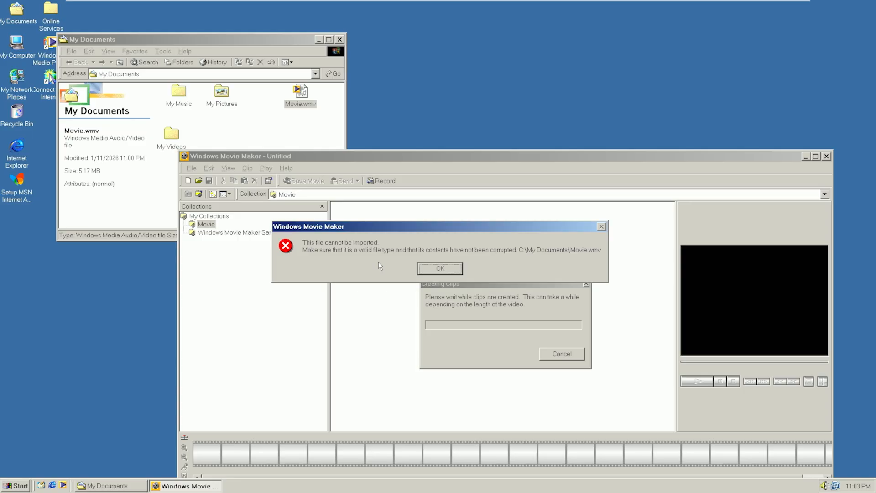
{"action": "left_click", "coordinate": [439, 269]}
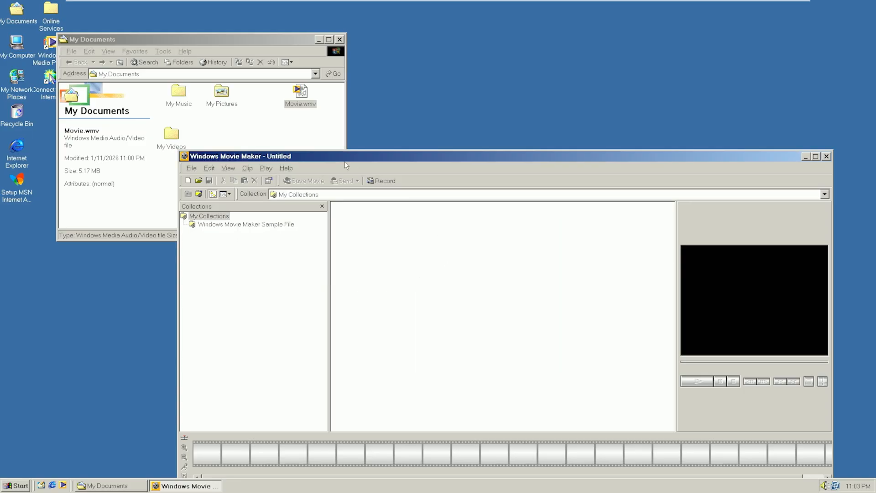
Reposition the Windows Movie Maker window, minimize it and My Documents, and take the Windows Me virtual machine out of full screen.
{"action": "left_click_drag", "start_coordinate": [308, 160], "coordinate": [245, 50]}
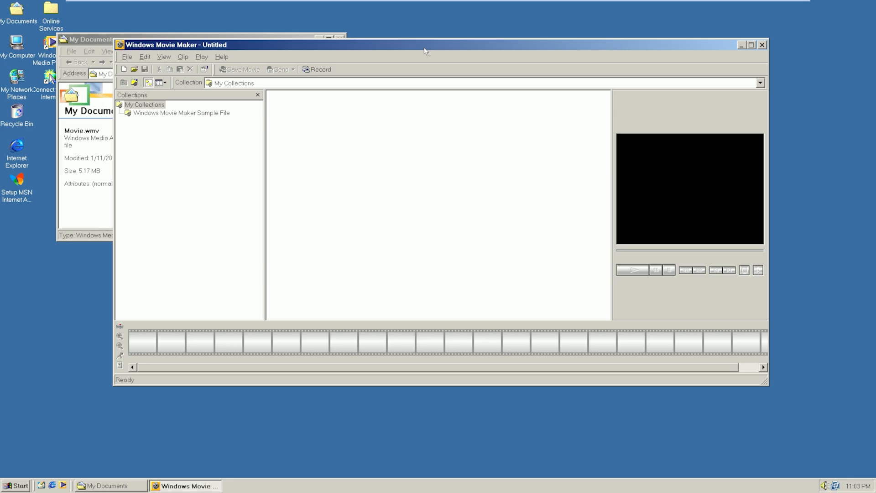
{"action": "left_click_drag", "start_coordinate": [425, 51], "coordinate": [444, 70]}
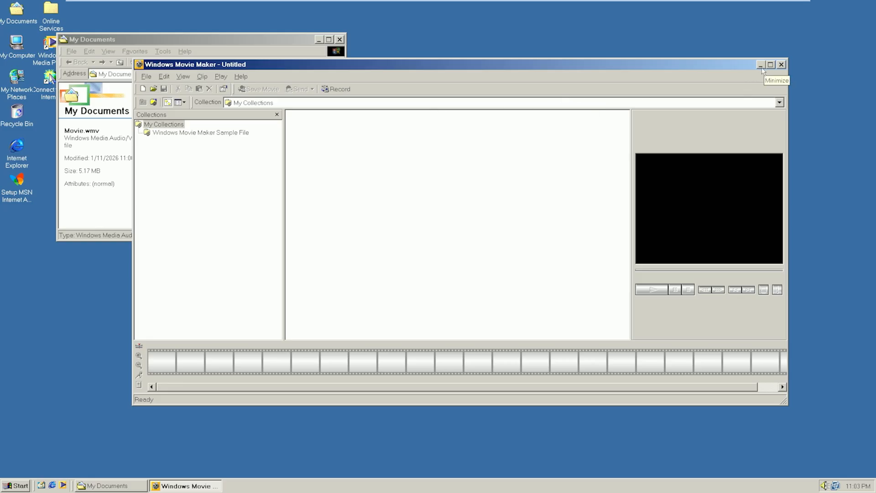
{"action": "left_click", "coordinate": [760, 64]}
{"action": "left_click", "coordinate": [319, 40]}
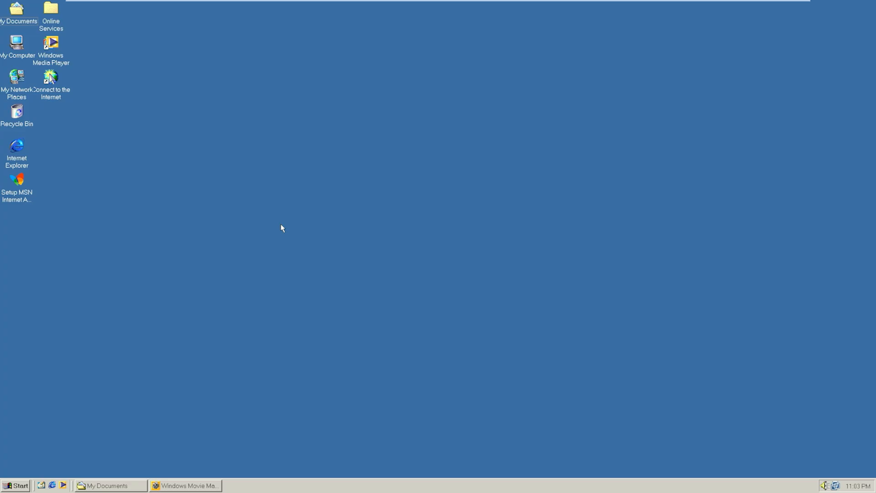
{"action": "mouse_move", "coordinate": [307, 4]}
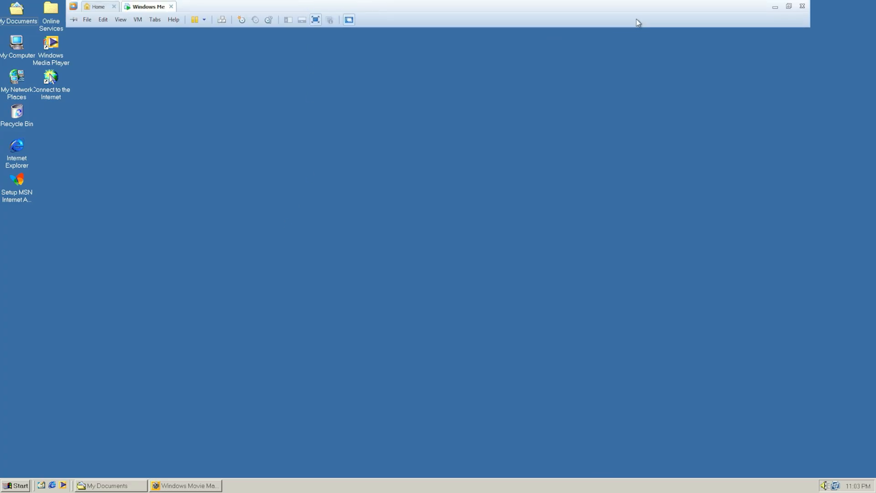
{"action": "left_click", "coordinate": [789, 7]}
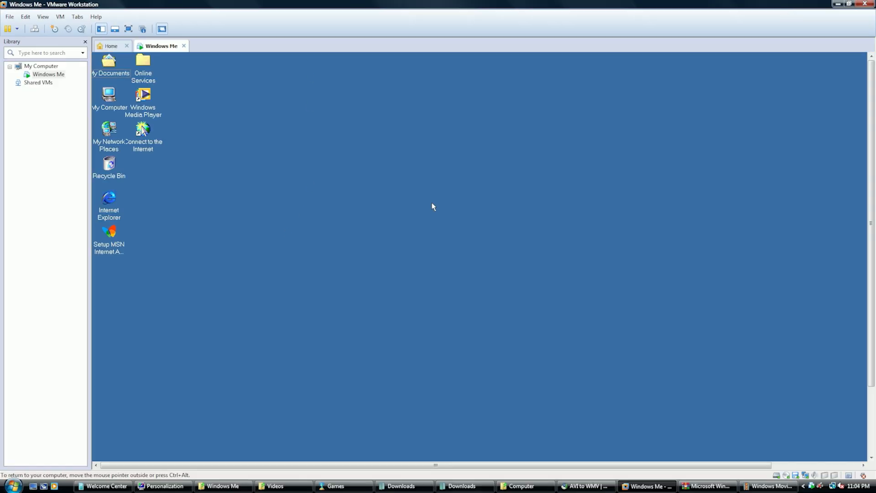
Examine the Screen Saver, Appearance, Effects, Web, Settings and Background pages of the Windows Me Display Properties, and close the dialog without changes.
{"action": "right_click", "coordinate": [284, 216]}
{"action": "left_click", "coordinate": [312, 303]}
{"action": "left_click_drag", "start_coordinate": [306, 147], "coordinate": [445, 109]}
{"action": "left_click", "coordinate": [393, 121]}
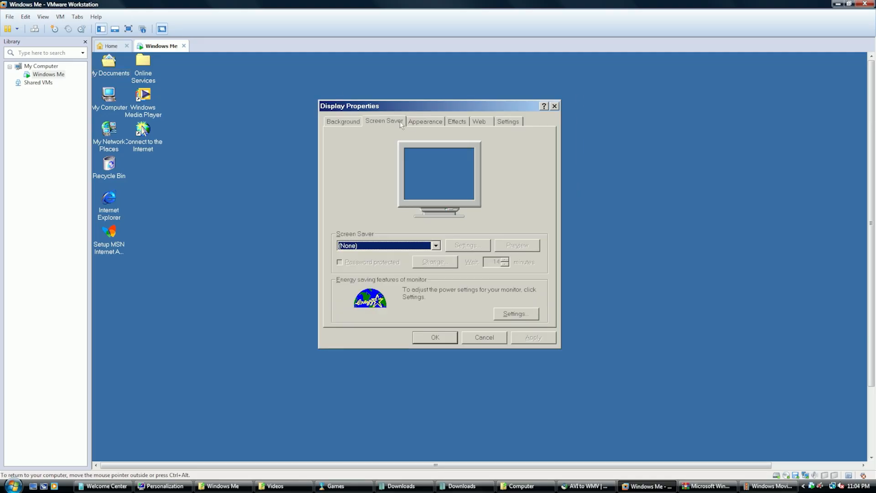
{"action": "left_click", "coordinate": [426, 122]}
{"action": "left_click", "coordinate": [456, 122]}
{"action": "left_click", "coordinate": [480, 123]}
{"action": "left_click", "coordinate": [505, 122]}
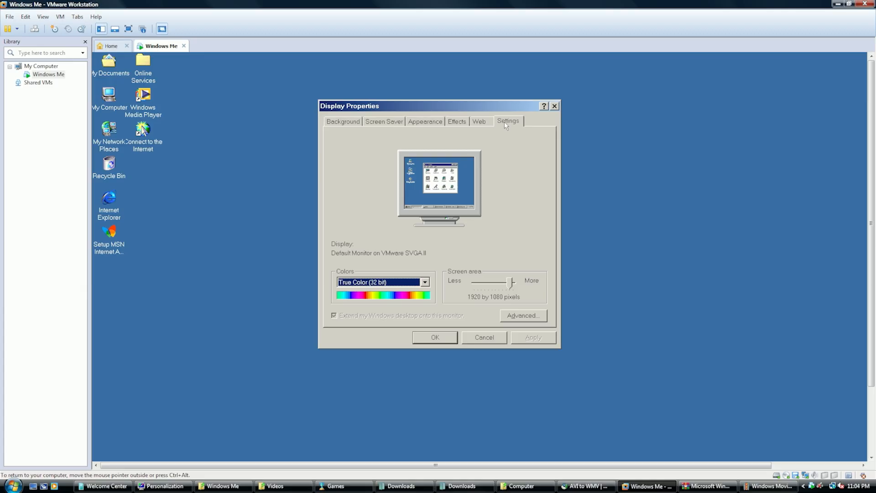
{"action": "left_click", "coordinate": [371, 125]}
{"action": "left_click", "coordinate": [352, 122]}
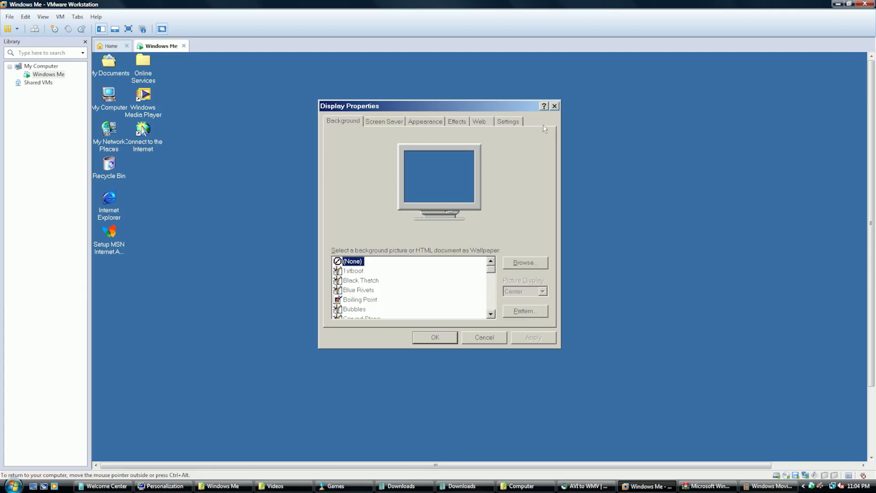
{"action": "left_click", "coordinate": [554, 106]}
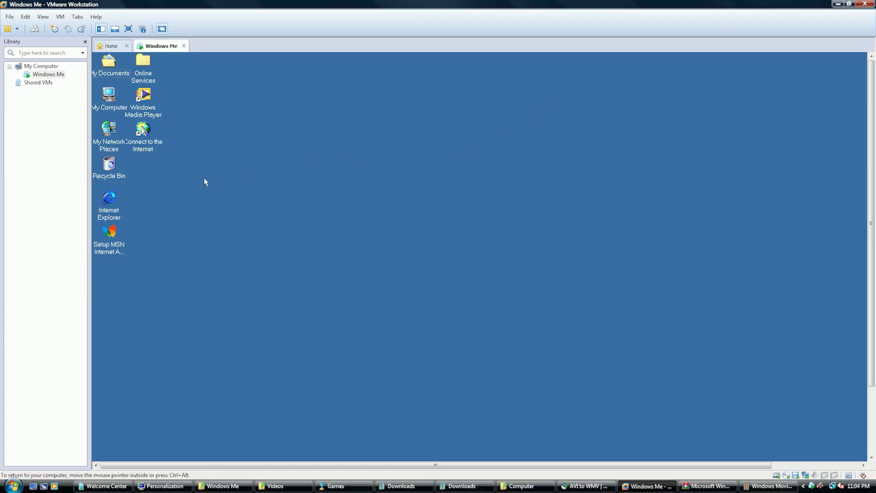